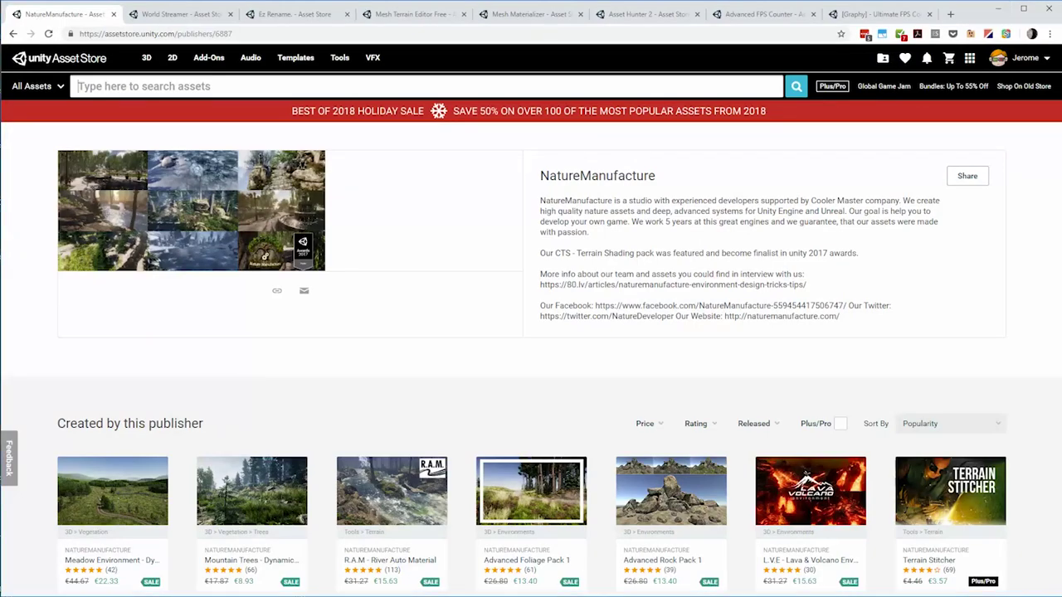
Open the Meadow Environment - Dynamic Nature asset page in a separate browser tab from the NatureManufacture publisher page
mouse_move(129, 536)
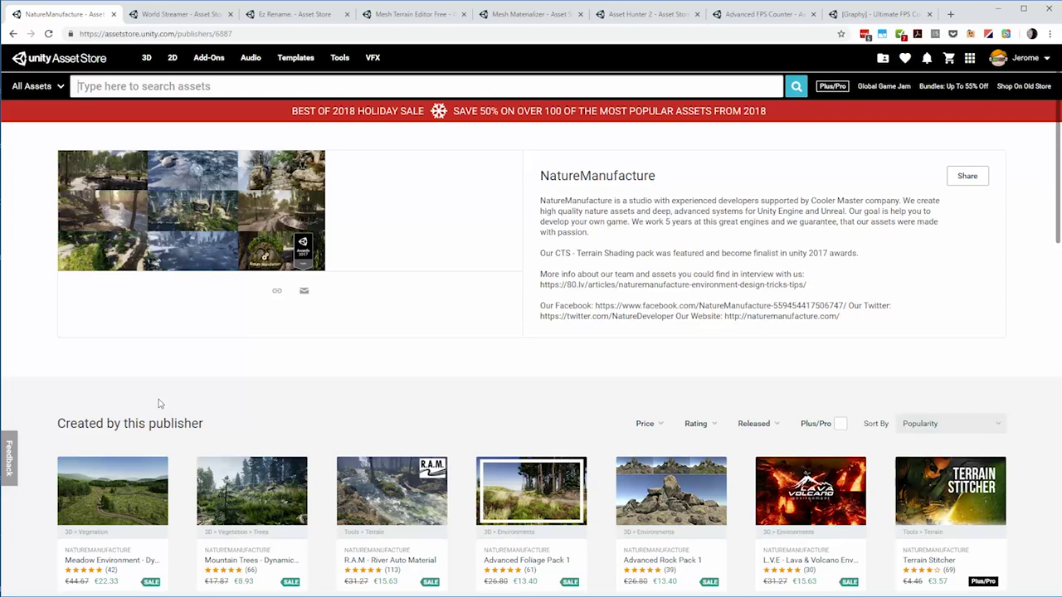
mouse_move(141, 479)
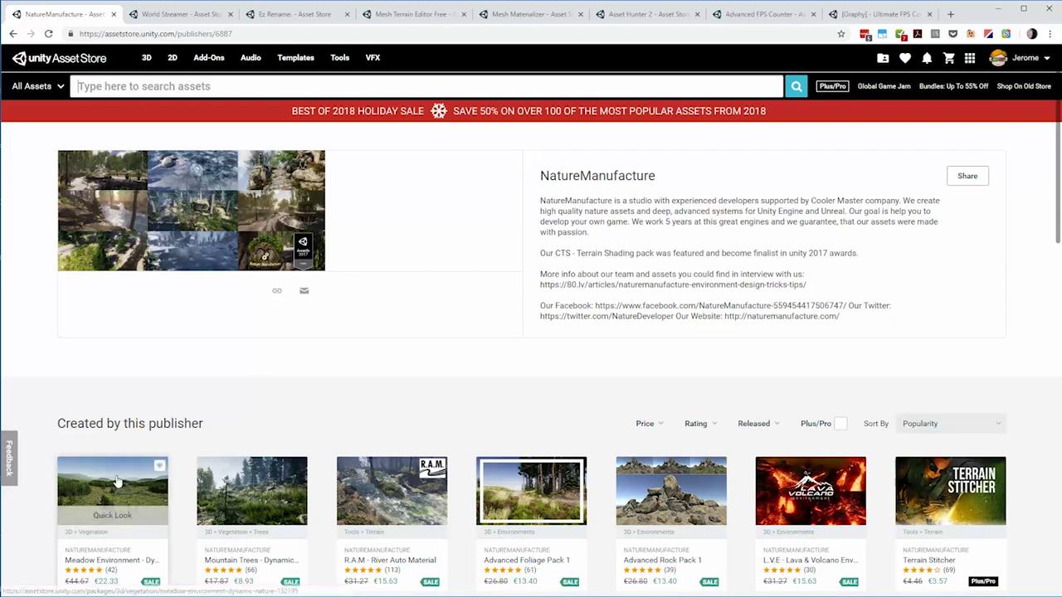
ctrl+click(123, 476)
click(161, 14)
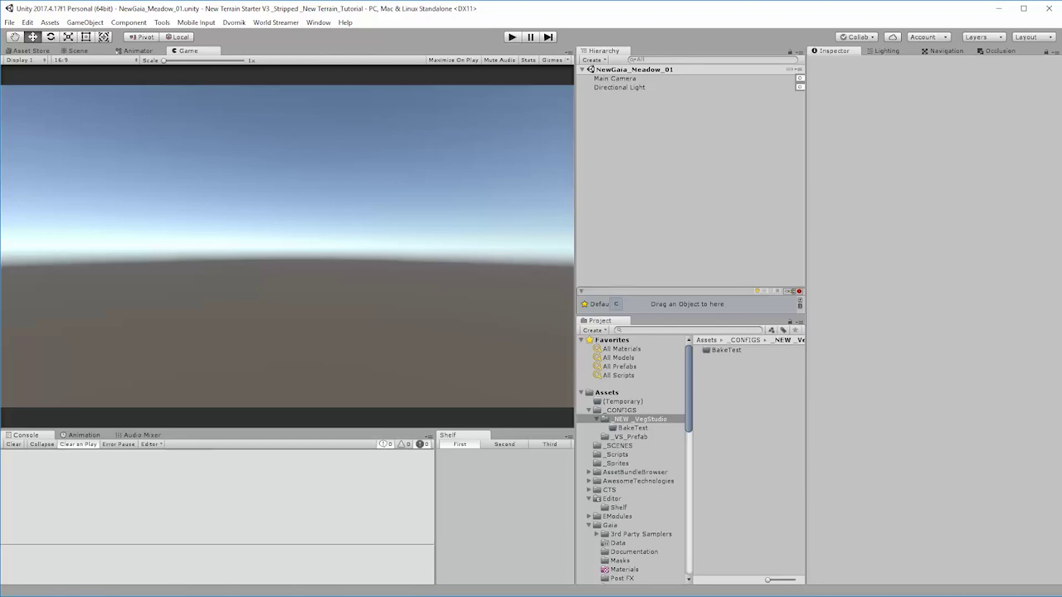
Return to the browser and review the NatureManufacture publisher page and the World Streamer asset page
key(alt+Tab)
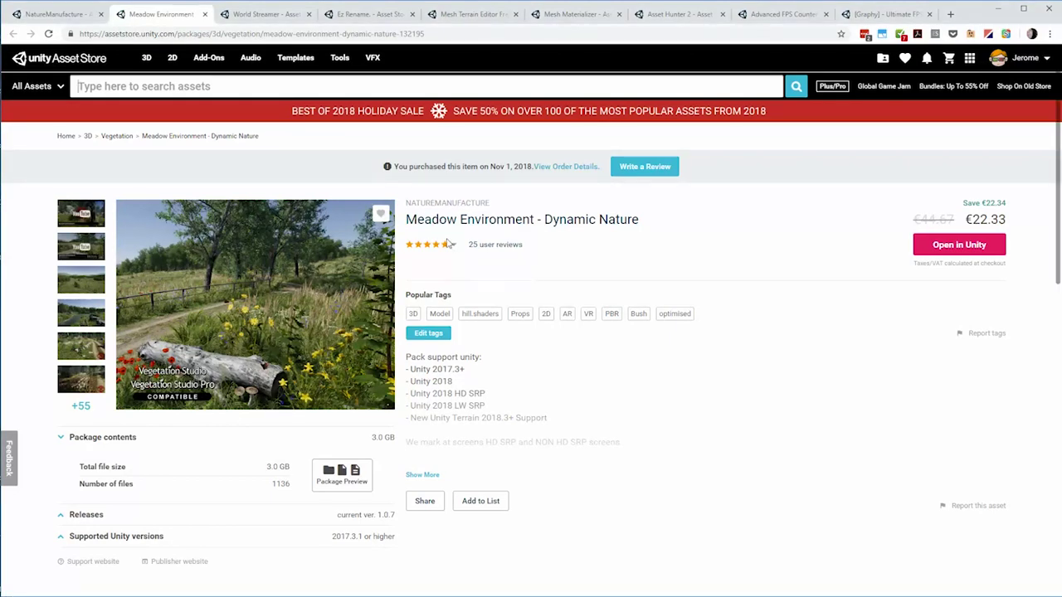
click(50, 11)
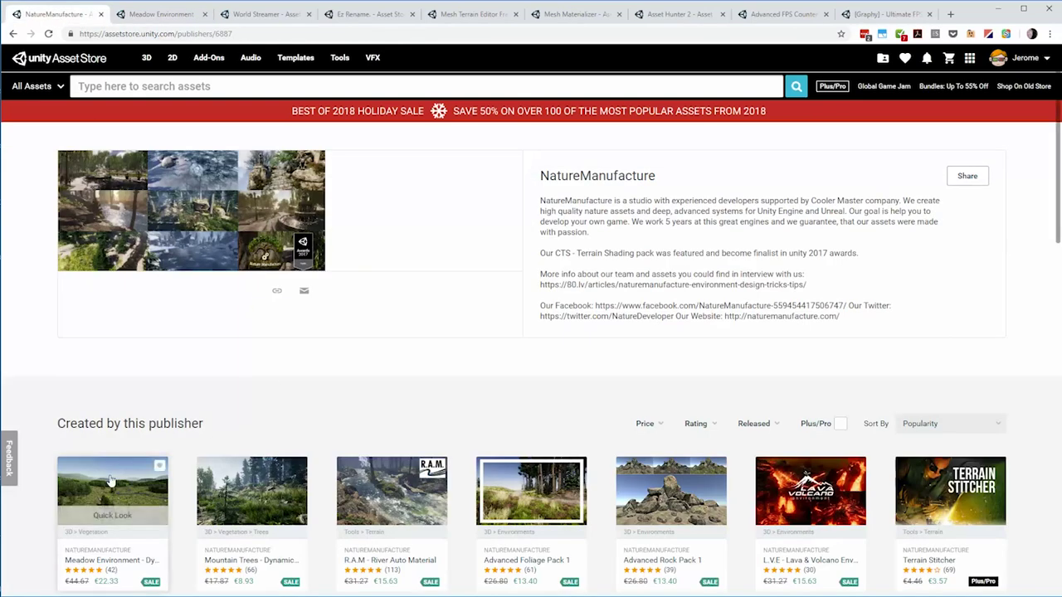
mouse_move(531, 523)
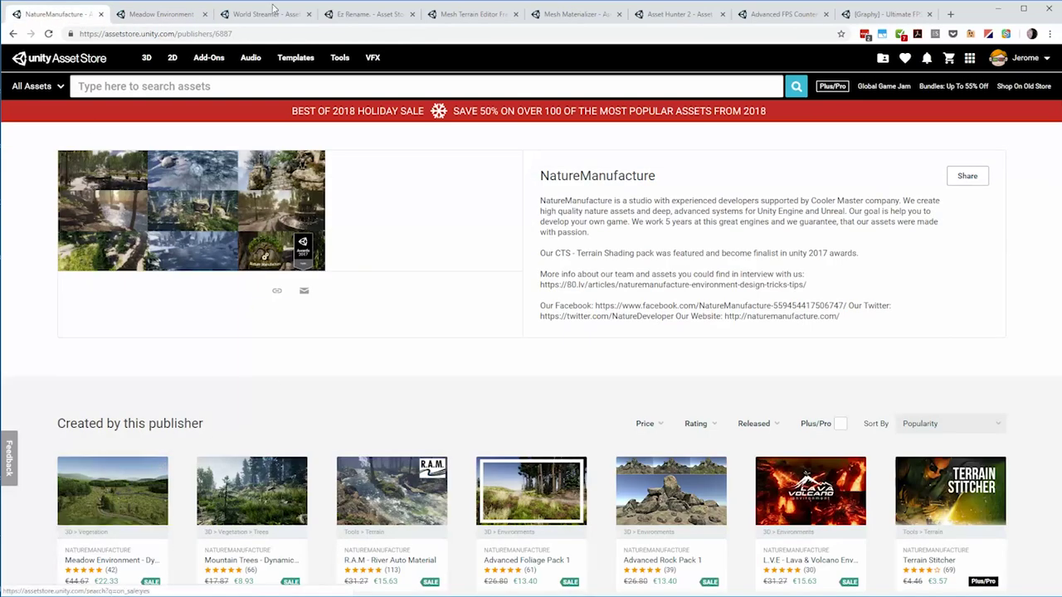
click(162, 14)
click(249, 15)
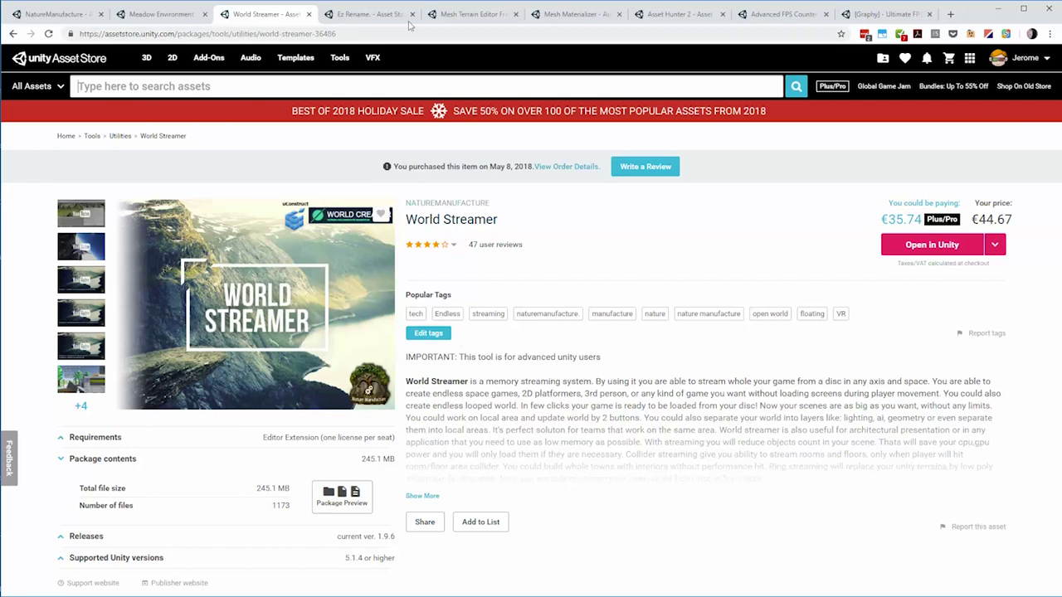
Search the Asset Store for SECTR, open the SECTR STREAM page and compare it with the World Streamer page
click(166, 14)
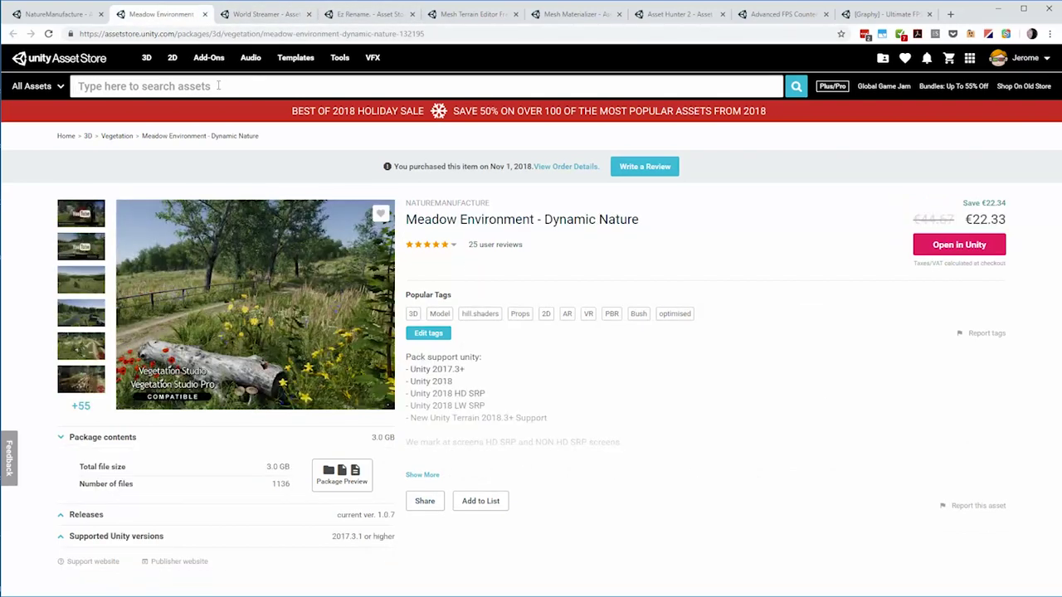
text(SECXTR)
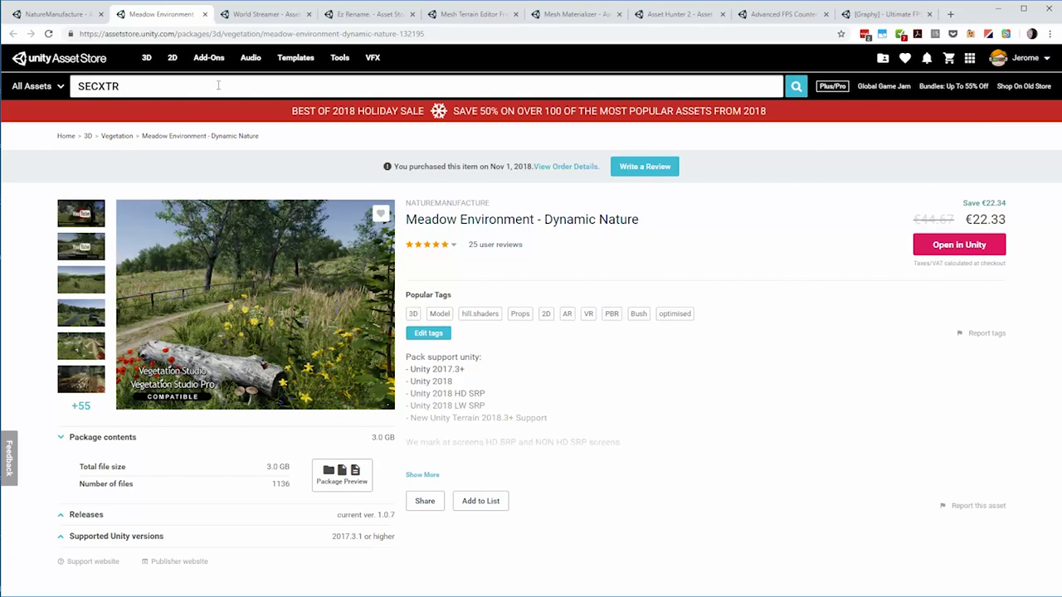
key(BackSpace)
key(BackSpace)
key(BackSpace)
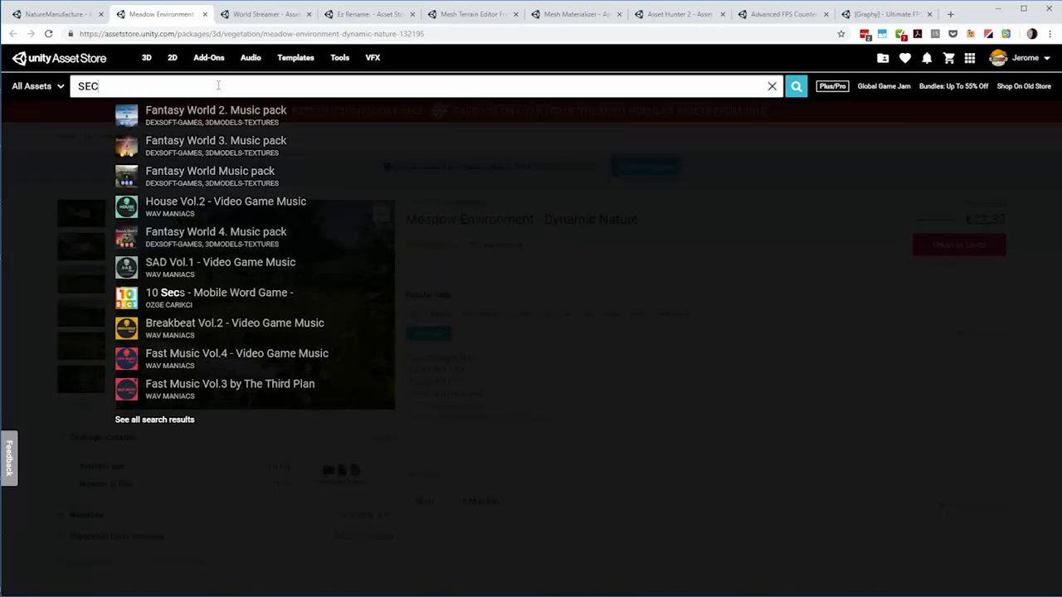
text(TR)
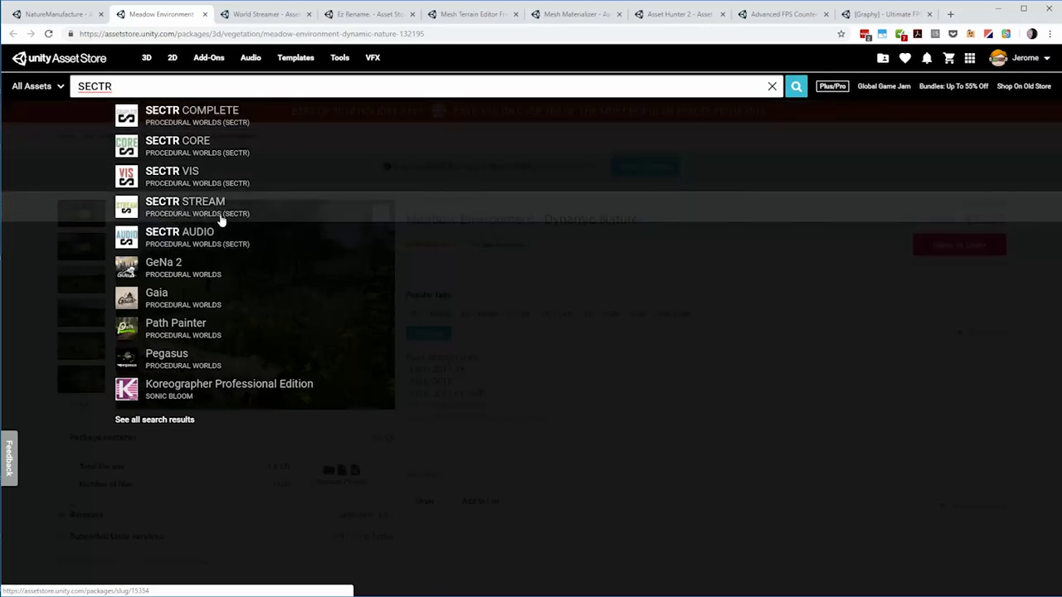
click(205, 215)
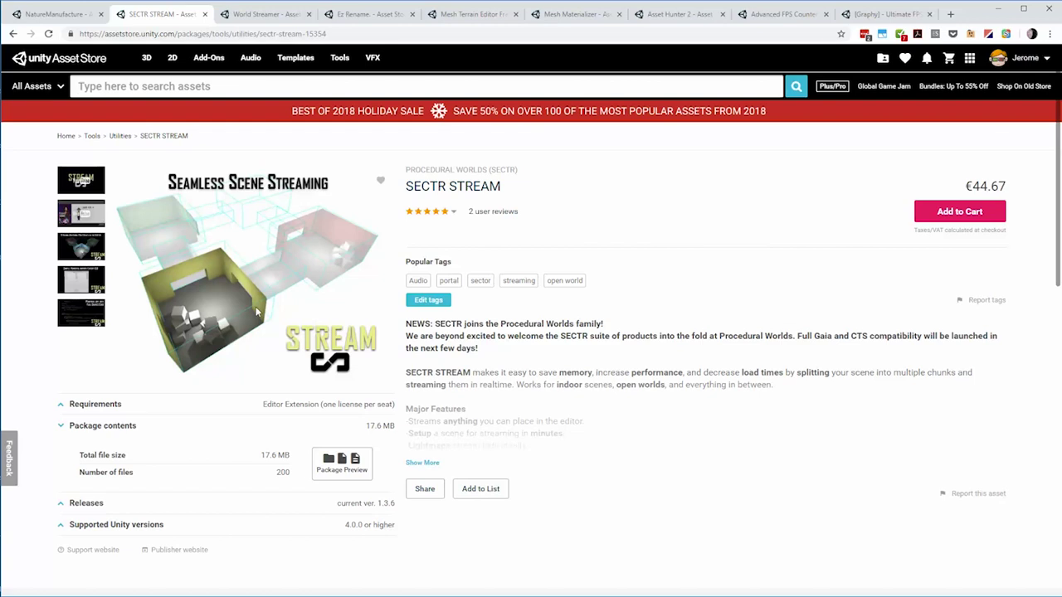
click(278, 15)
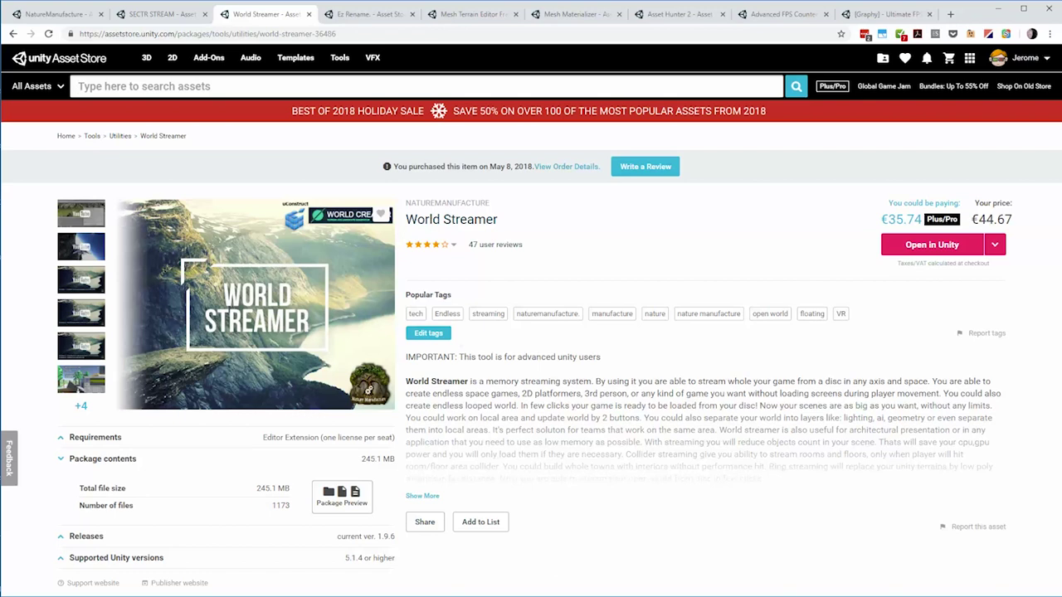
Switch to the Unity editor and open the Gaia Manager window, placing it over the Game view
click(998, 9)
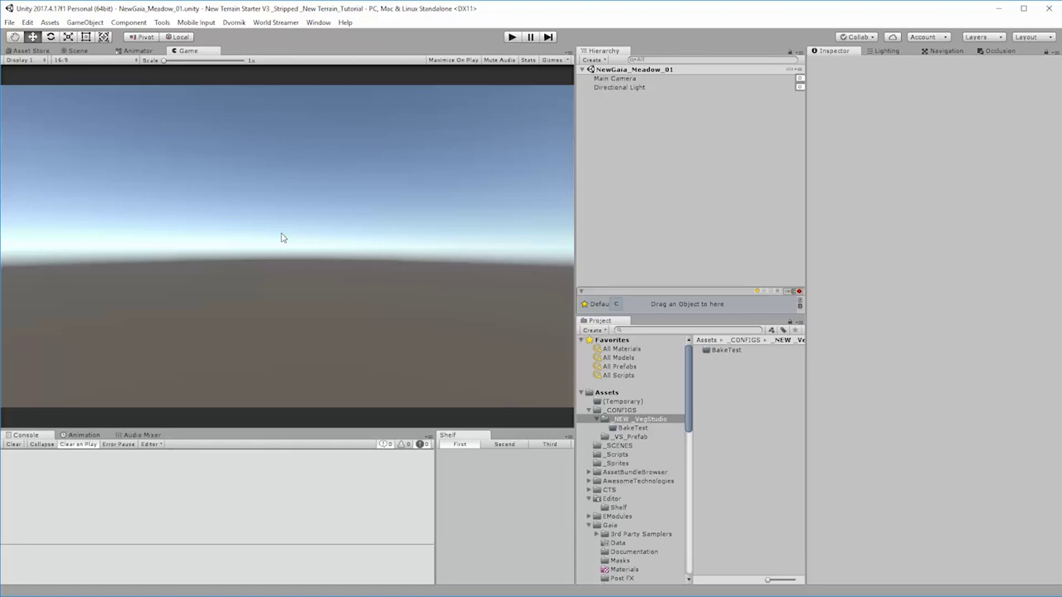
key(ctrl+g)
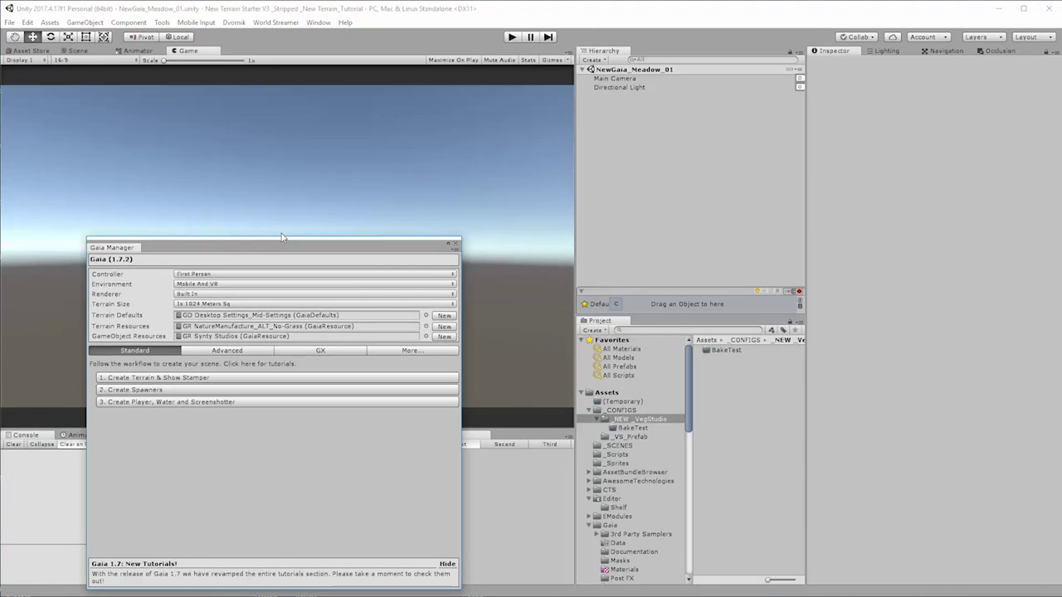
drag(290, 246, 313, 176)
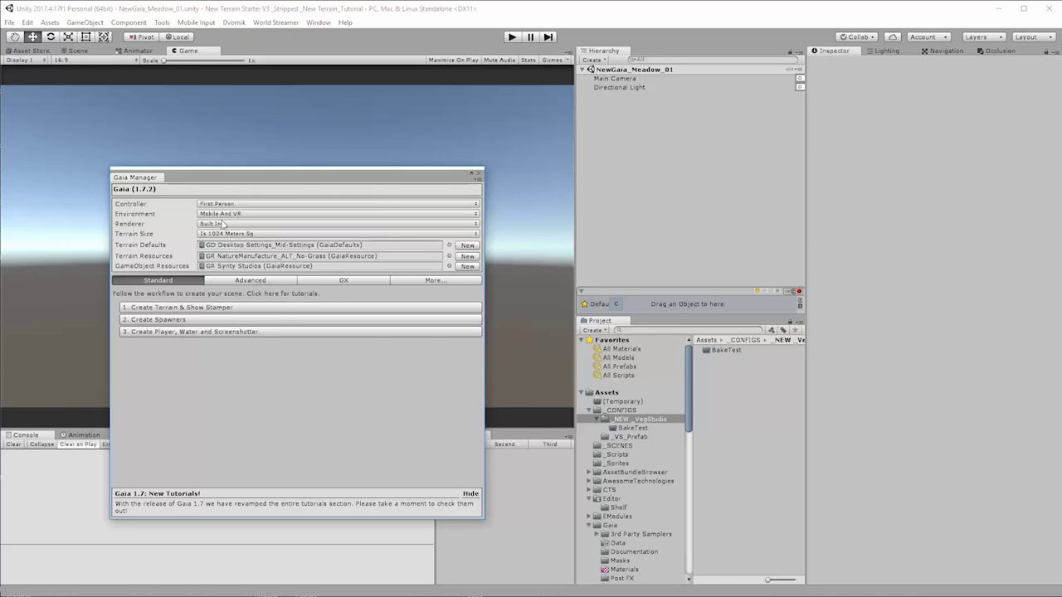
Check the available environment presets in the Gaia Manager and set the terrain size to 4096 Meters Sq
click(237, 215)
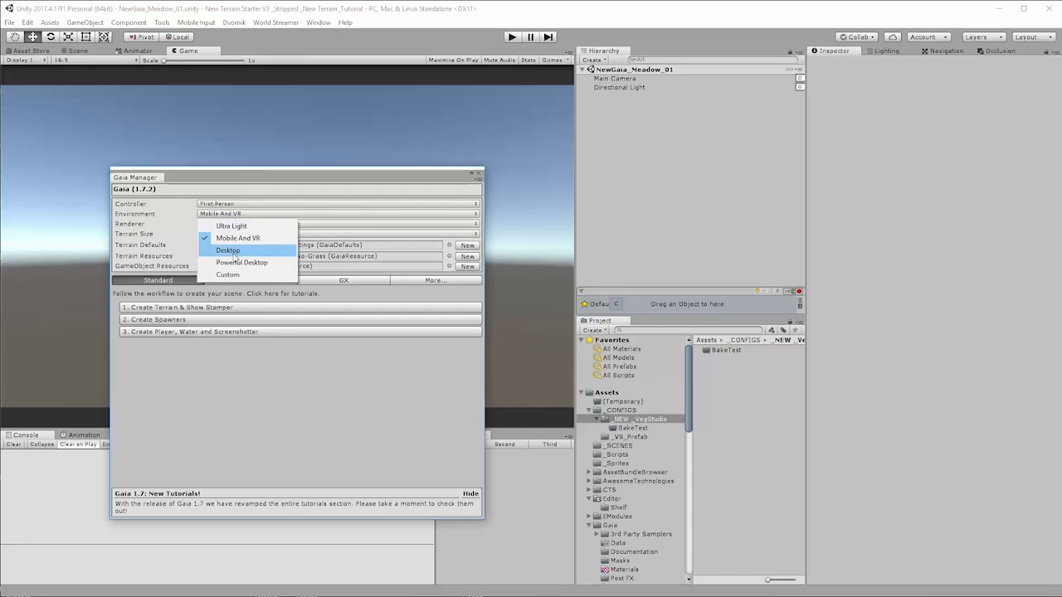
click(304, 182)
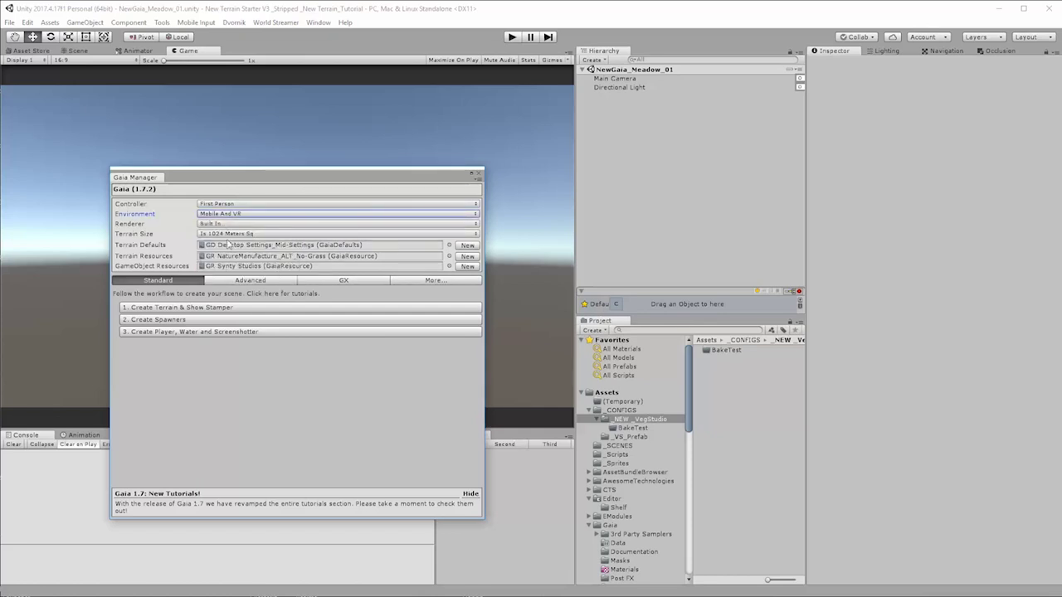
click(222, 237)
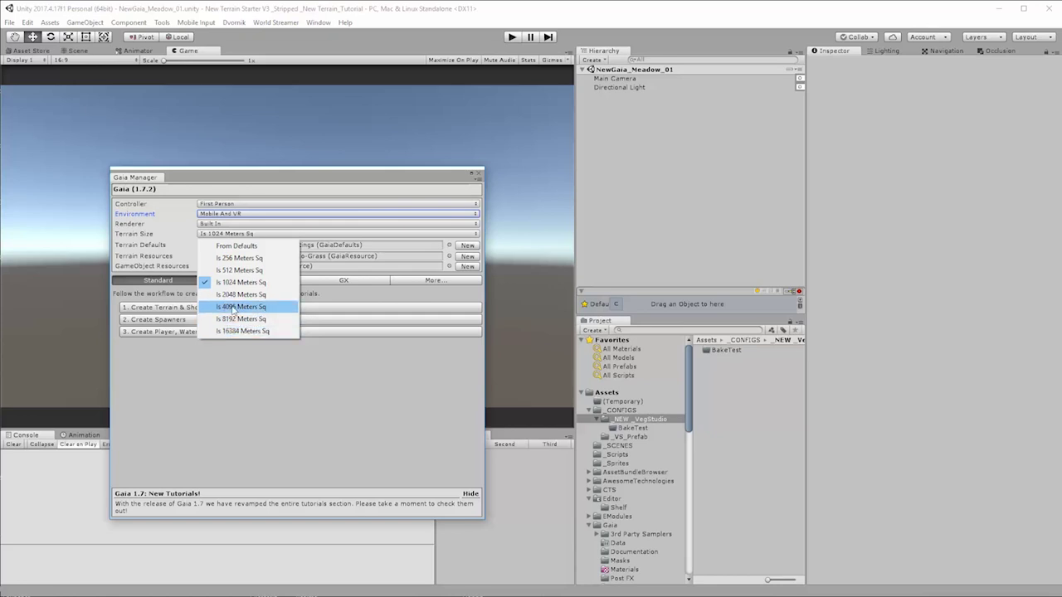
click(235, 309)
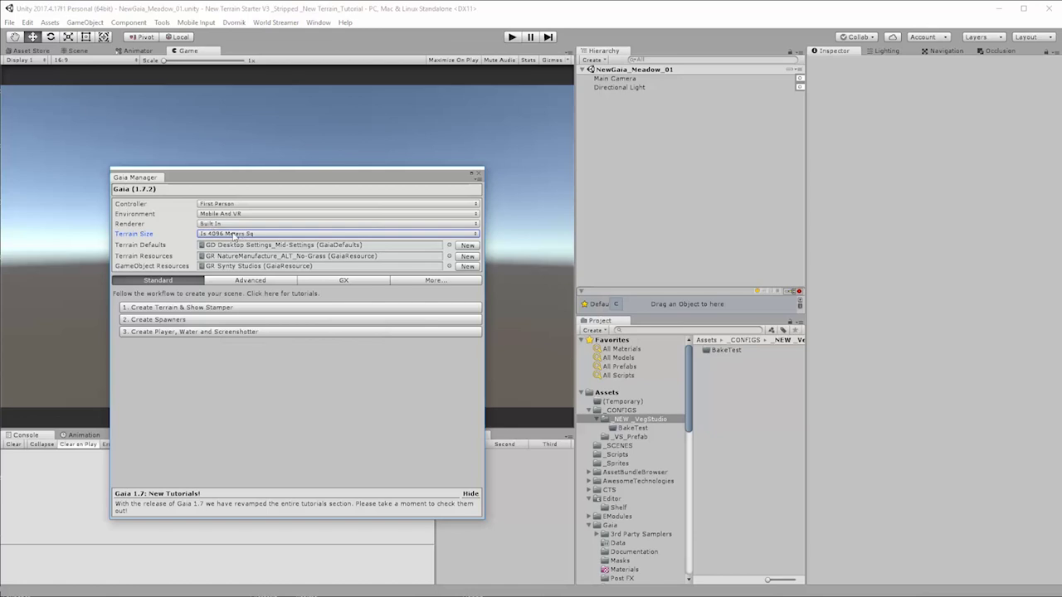
Locate the assigned terrain defaults file in the project's Gaia data folder and duplicate the GD Desktop Settings asset
click(340, 245)
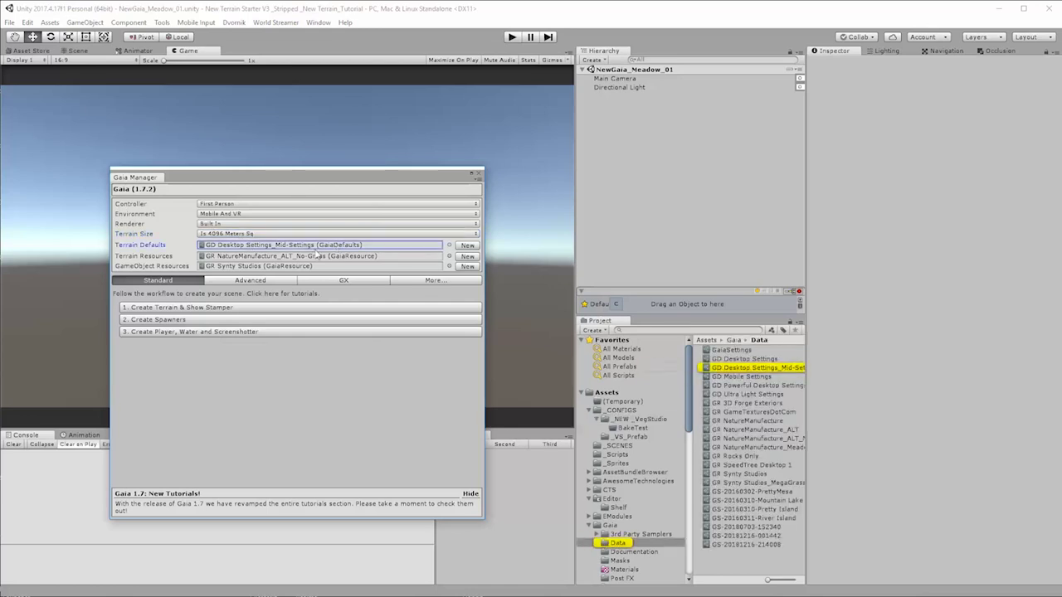
click(739, 359)
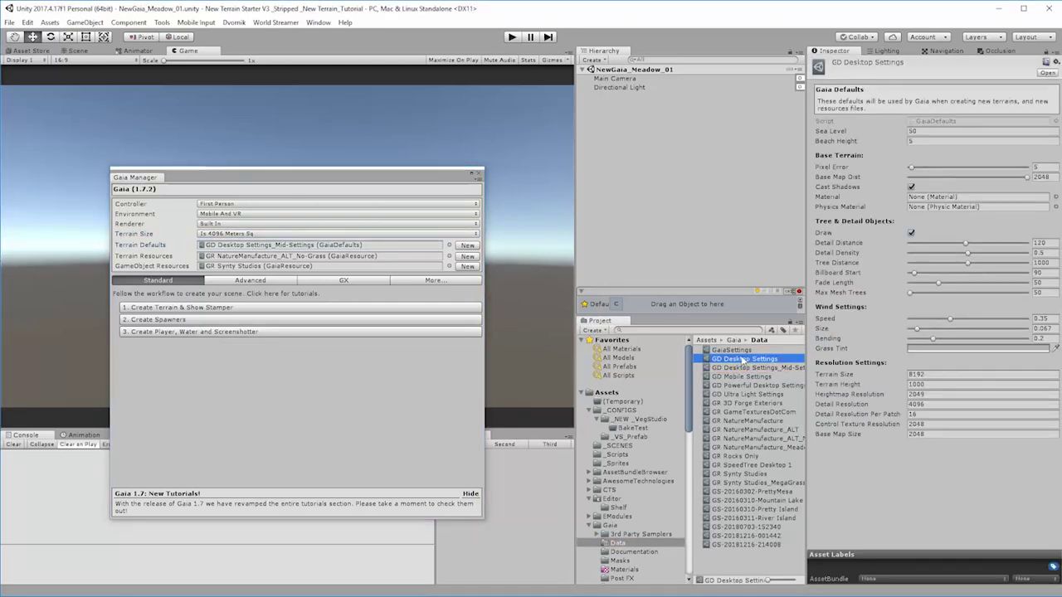
right_click(742, 360)
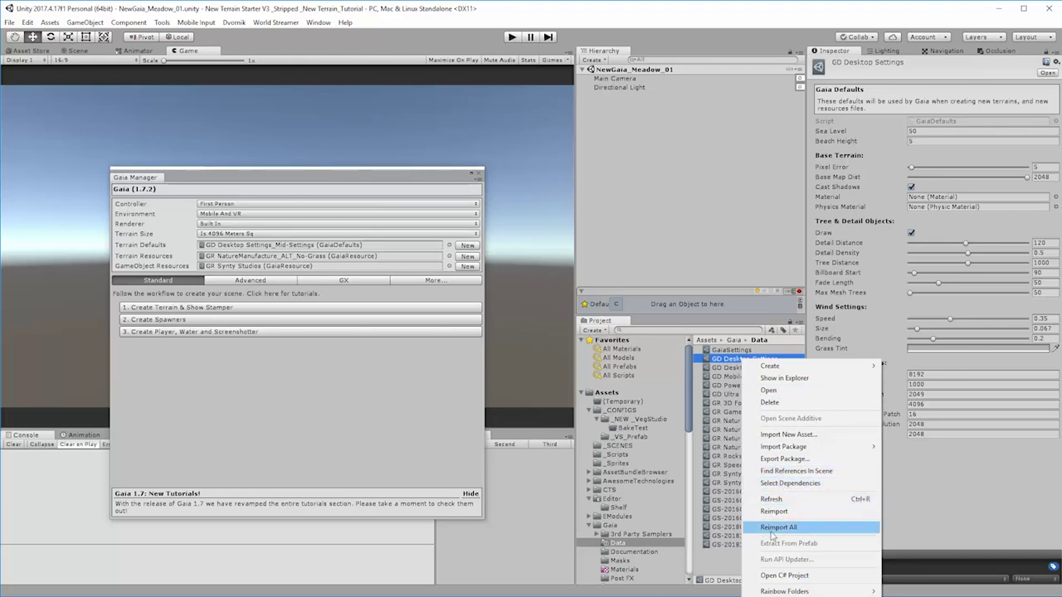
click(712, 362)
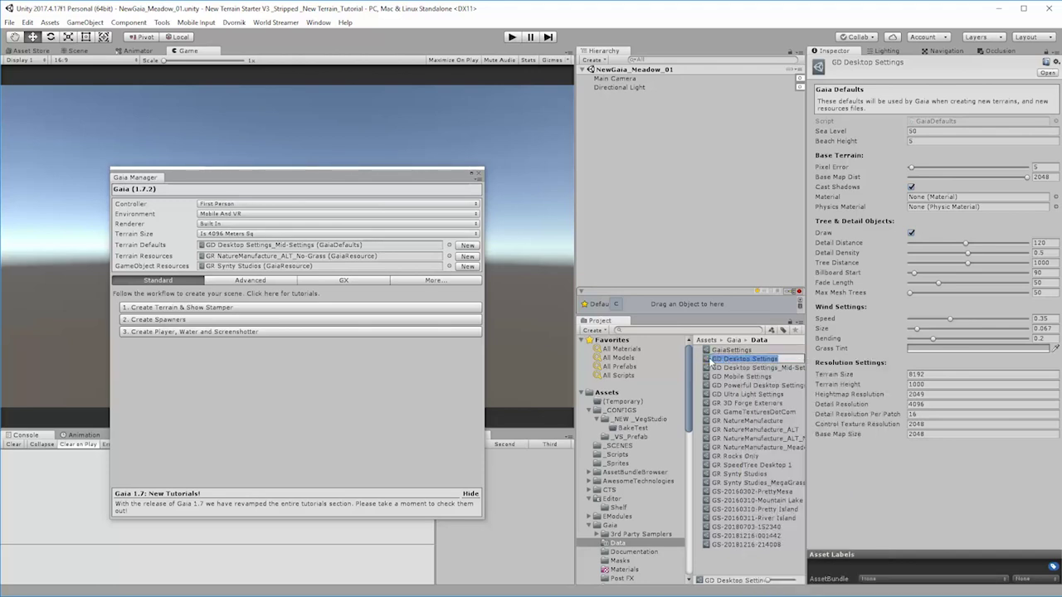
key(Return)
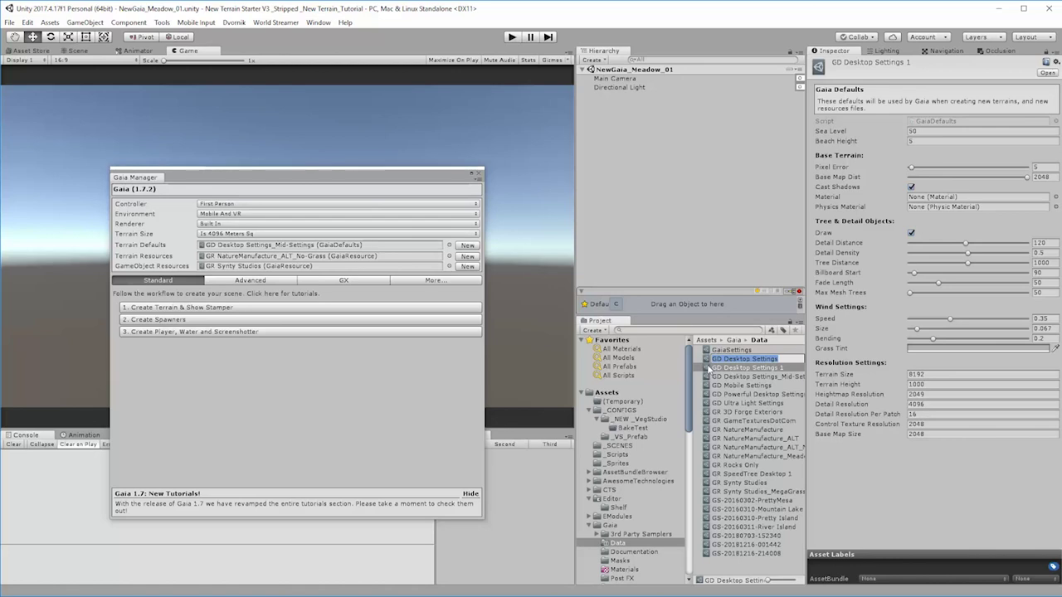
key(ctrl+d)
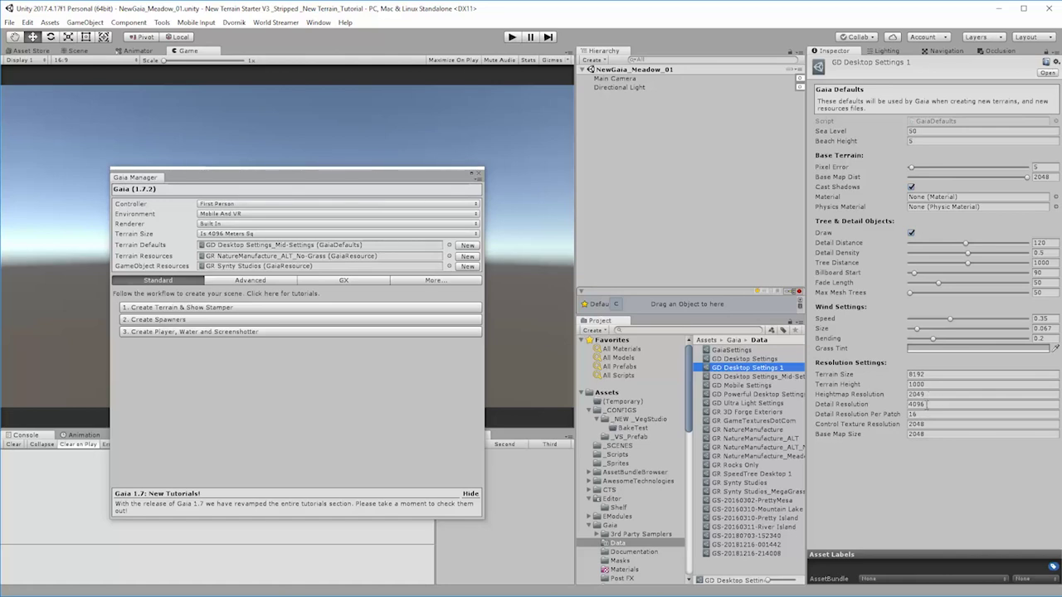
Compare the resolution settings of the duplicated desktop settings with those of GD Desktop Settings_Mid-Settings
click(735, 378)
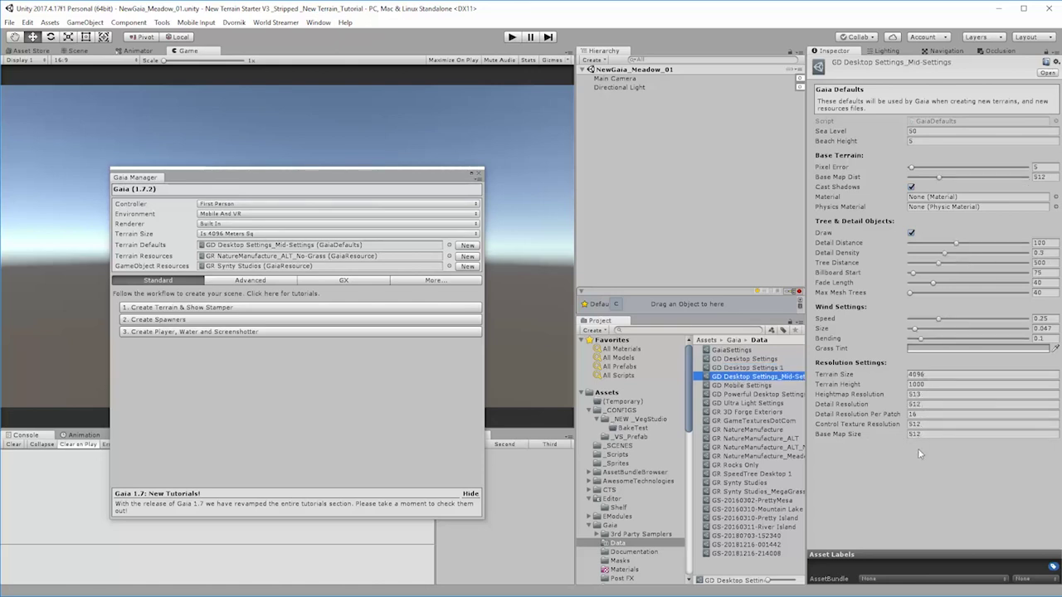
click(754, 368)
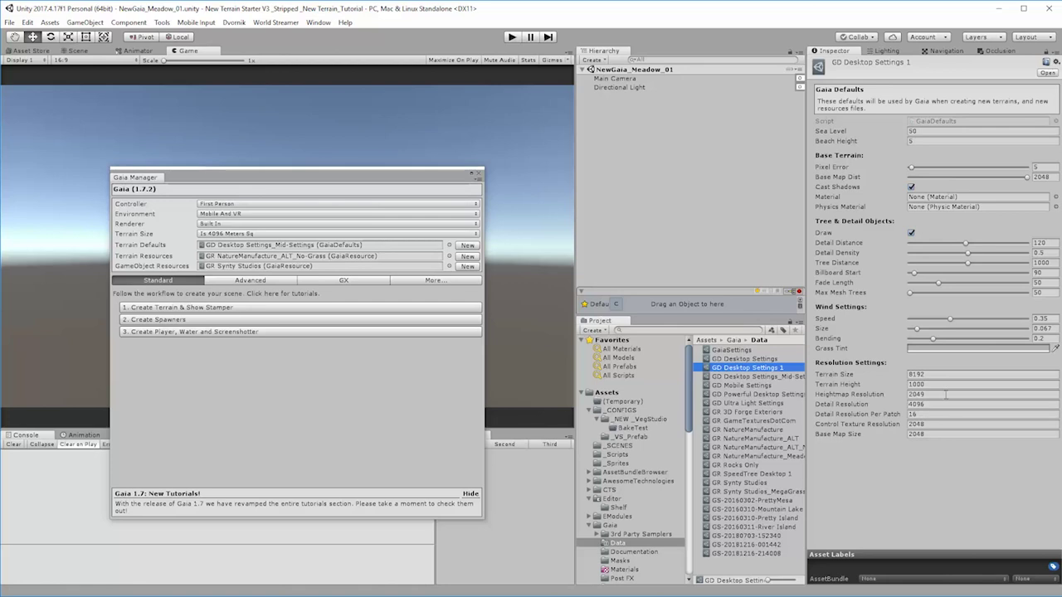
click(739, 378)
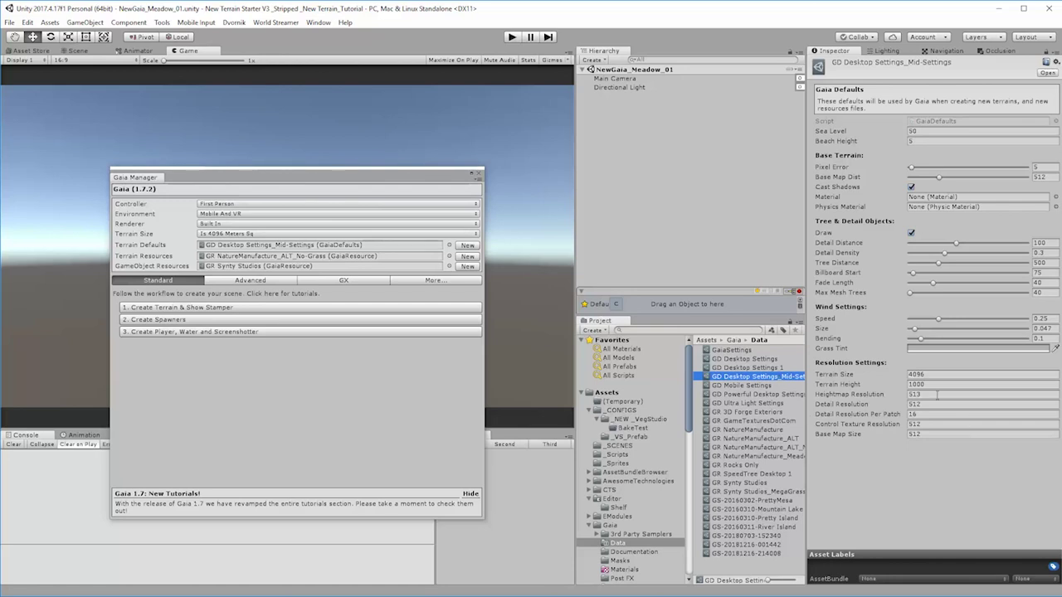
click(761, 368)
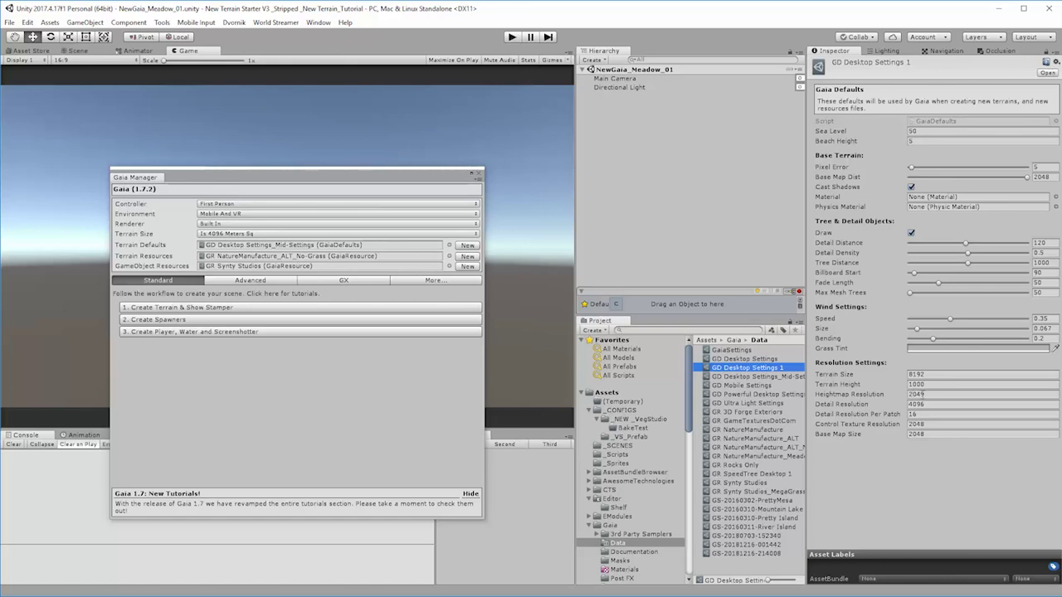
click(744, 377)
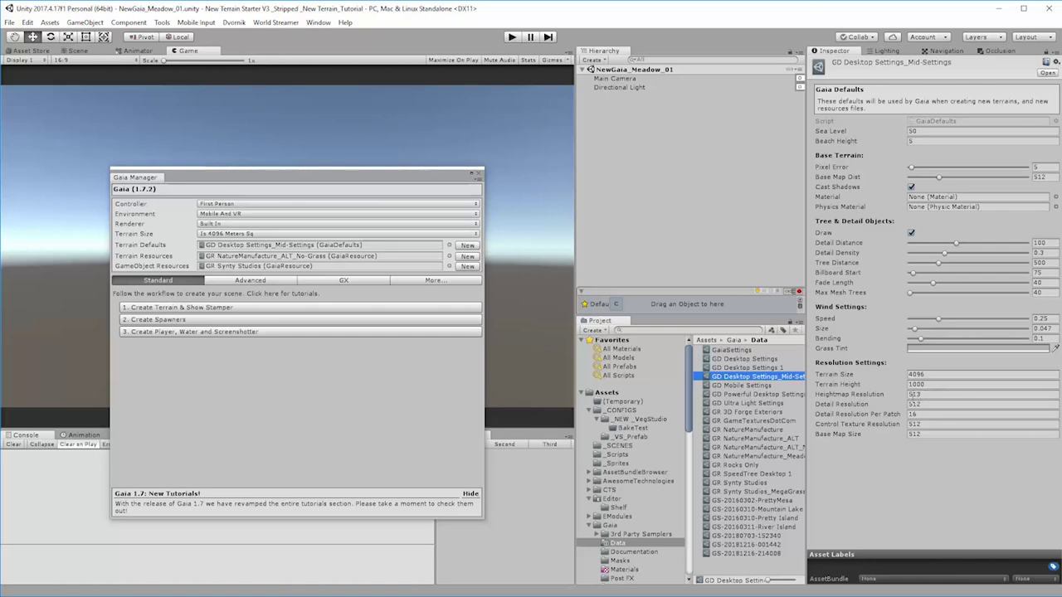
click(749, 369)
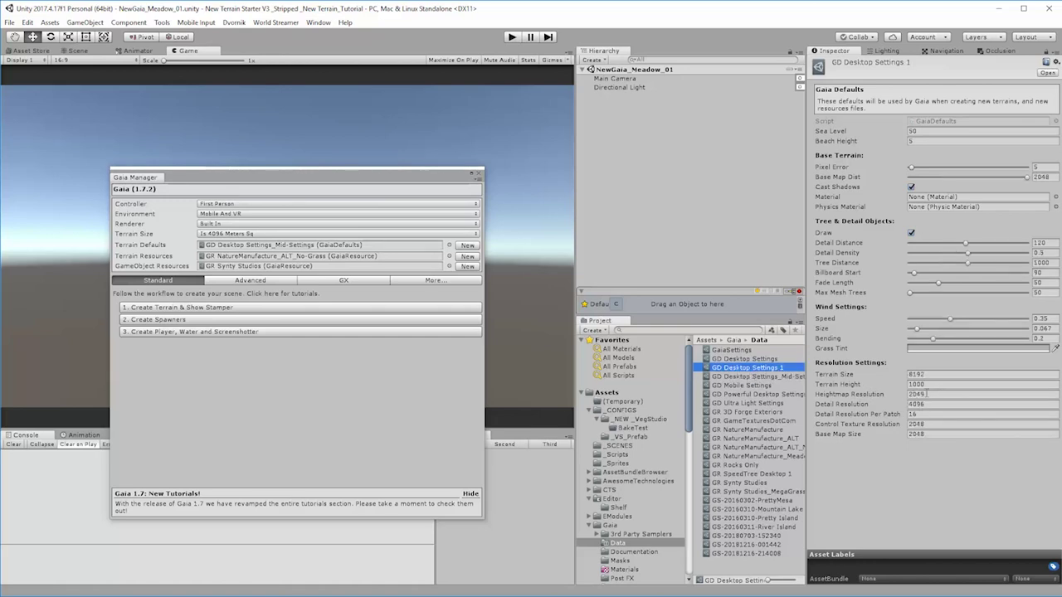
Enter 513 as the heightmap resolution of the GD Desktop Settings_Mid-Settings asset
click(770, 378)
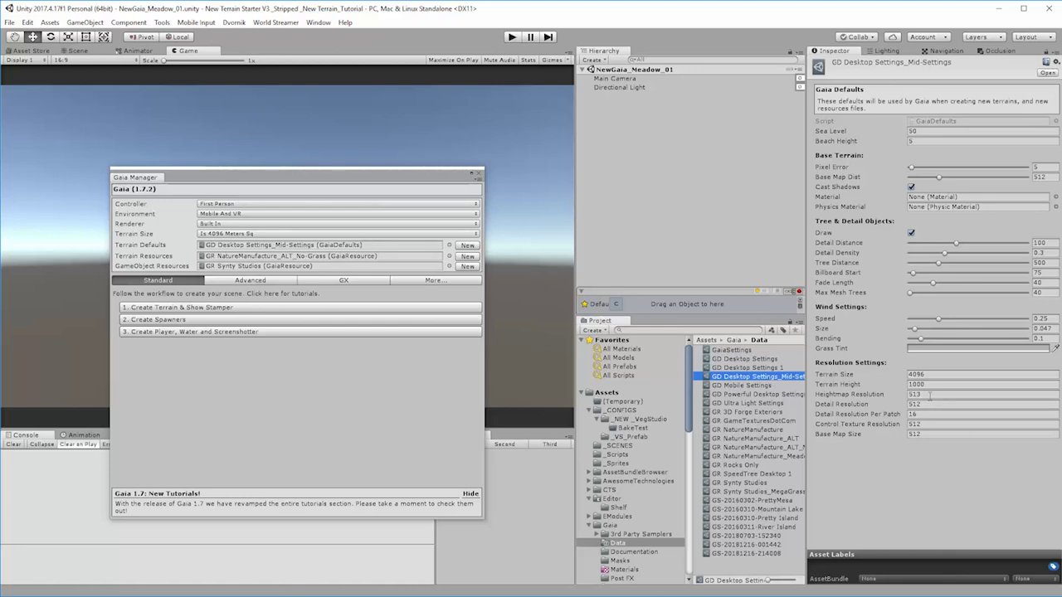
click(930, 396)
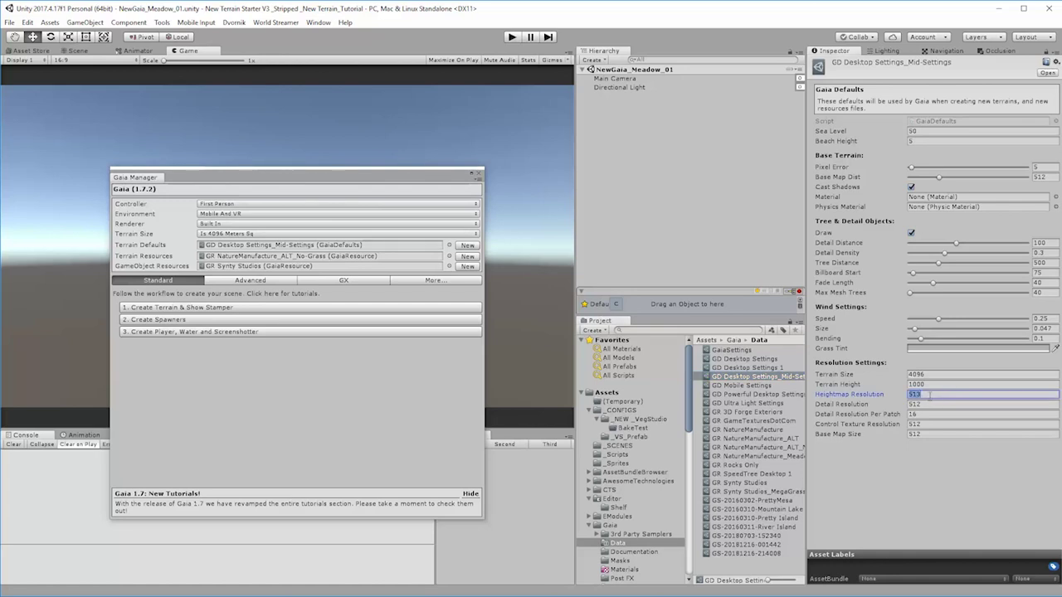
text(51)
key(Return)
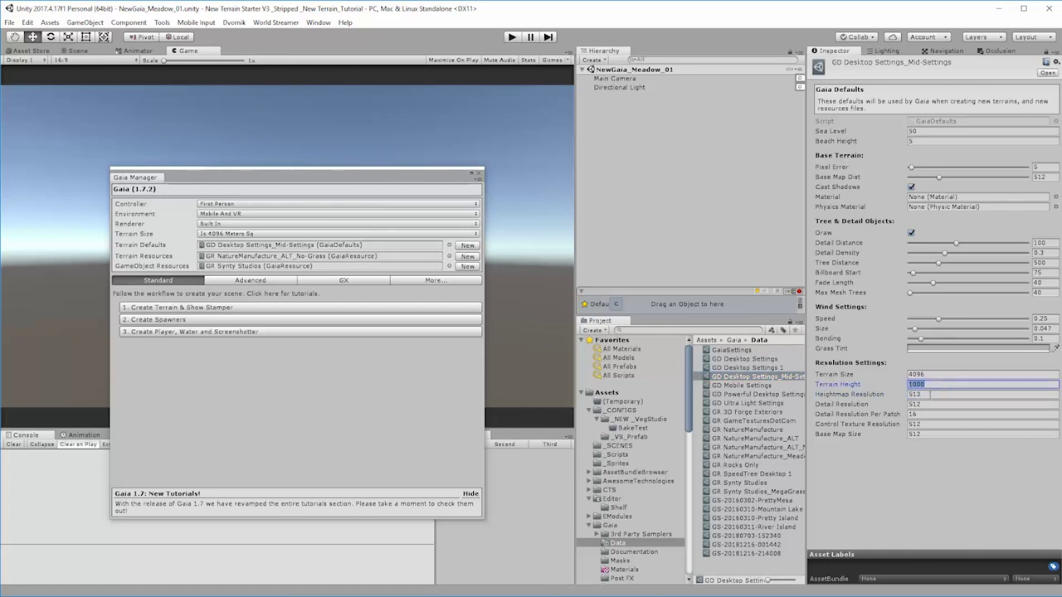
Compare the settings of GD Desktop Settings 1 with GD Desktop Settings_Mid-Settings and locate the assigned terrain defaults file
click(933, 395)
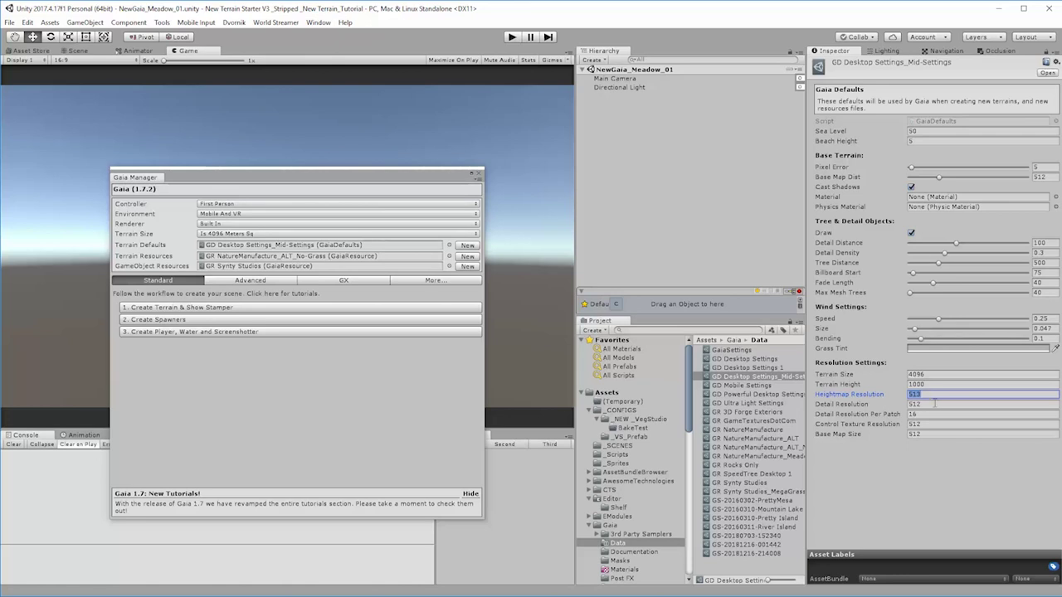
click(736, 367)
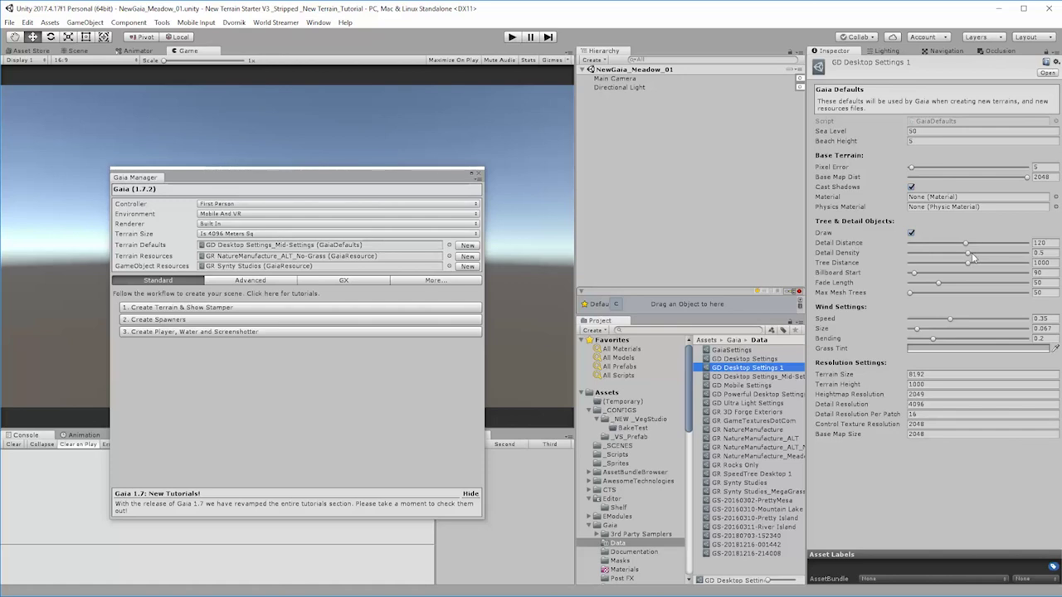
click(758, 377)
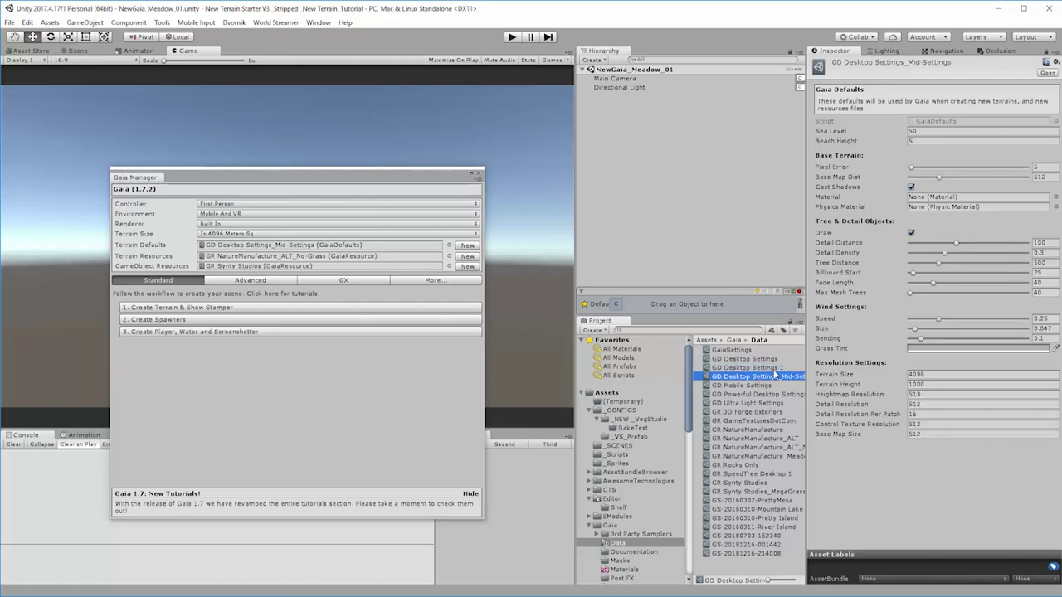
click(772, 368)
click(765, 376)
click(257, 249)
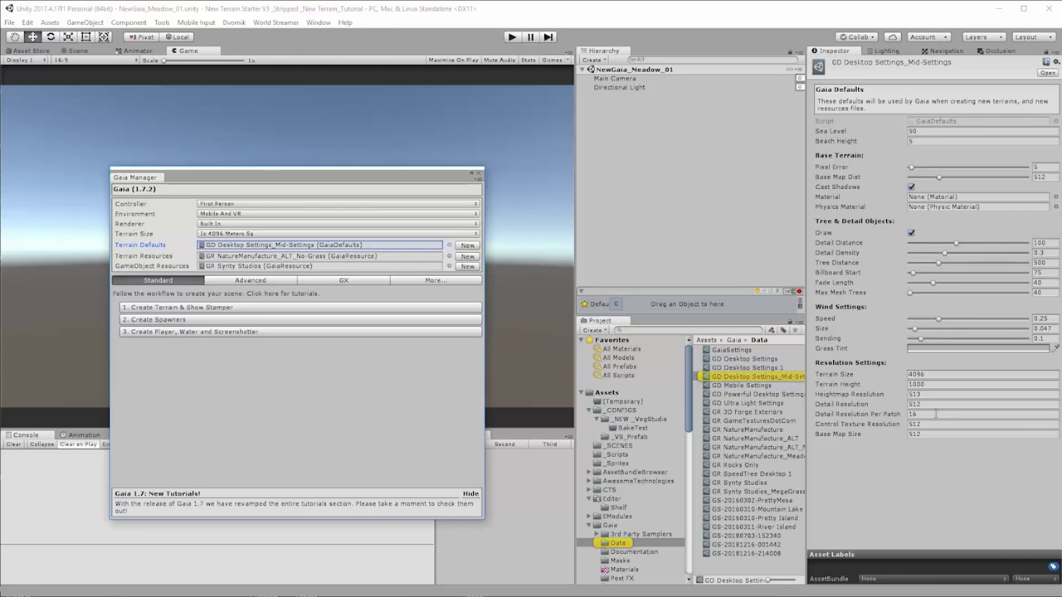
Locate the assigned terrain resources file, GR NatureManufacture_ALT_No-Grass, and review its texture and detail prototypes
click(271, 255)
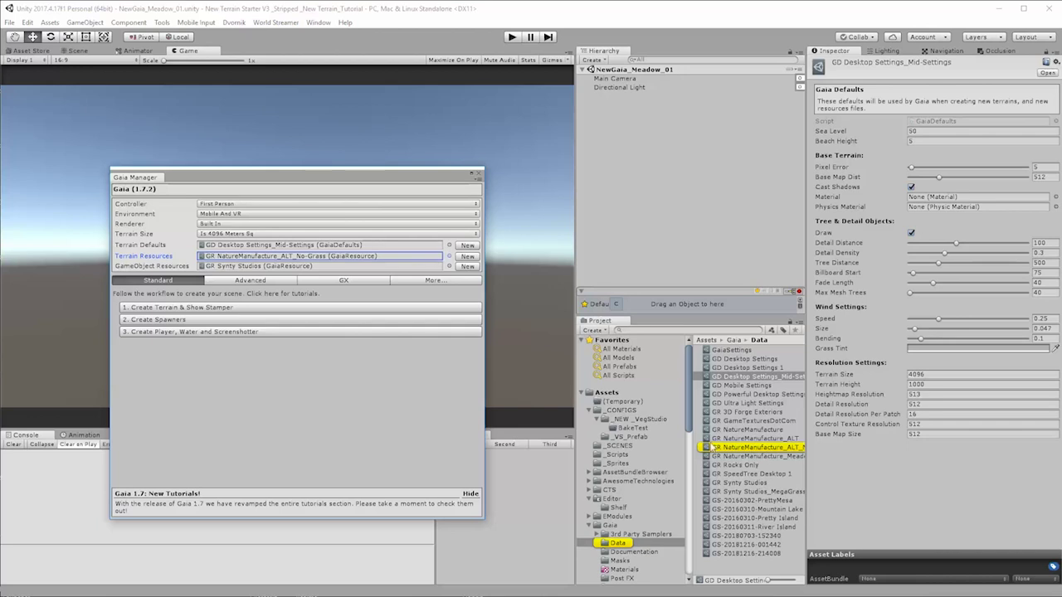
click(729, 448)
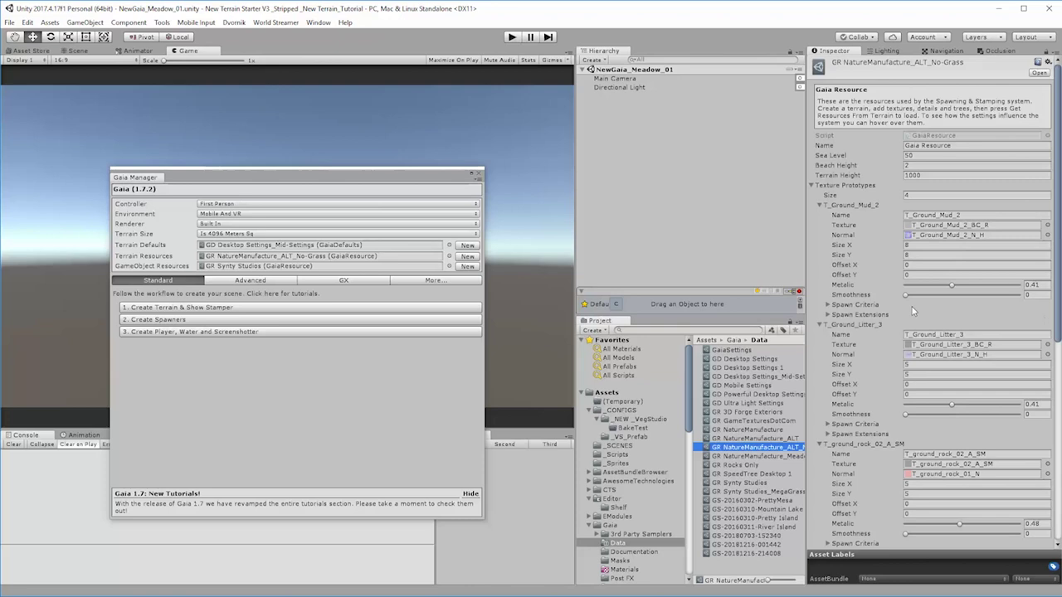
scroll(959, 494, down, 8)
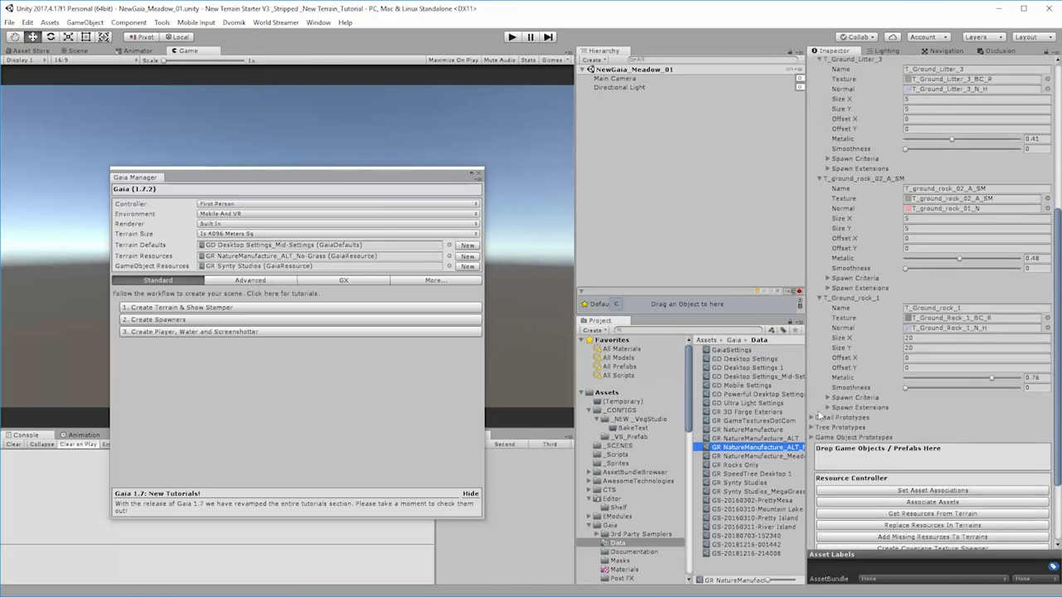
click(813, 417)
click(813, 418)
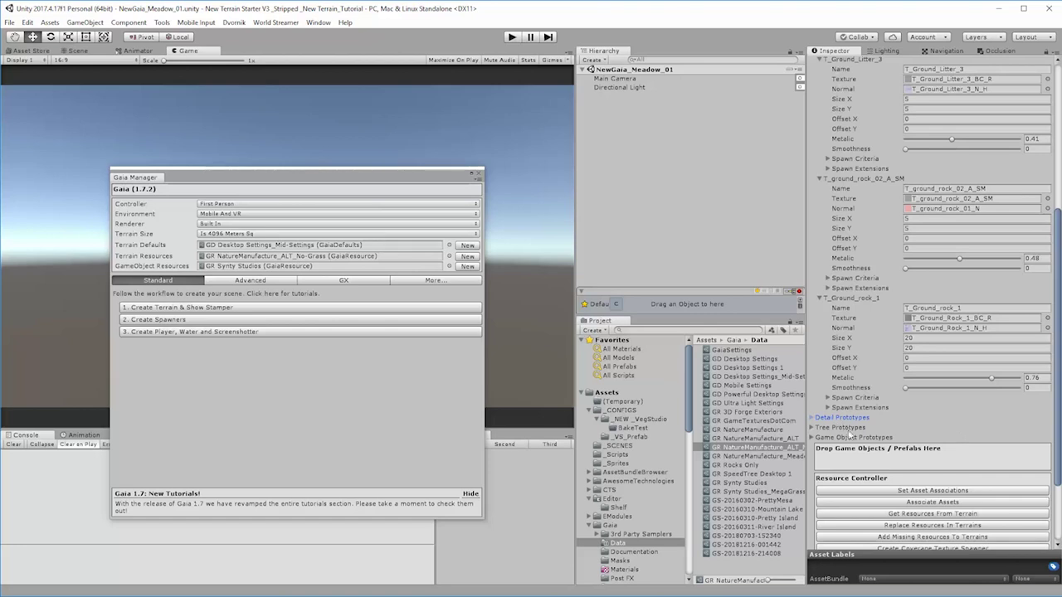
scroll(927, 389, up, 4)
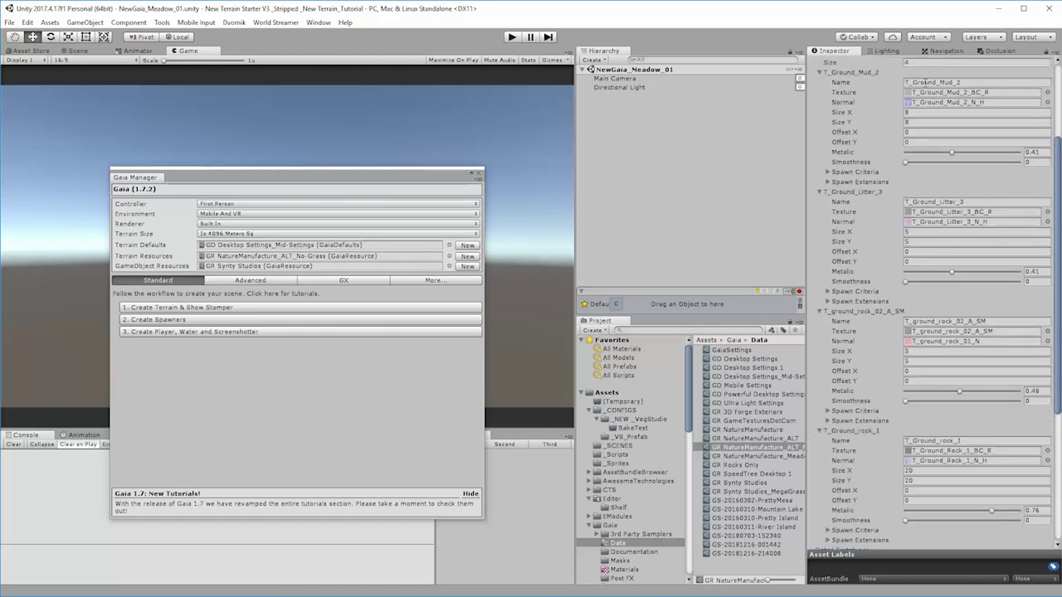
scroll(933, 167, up, 4)
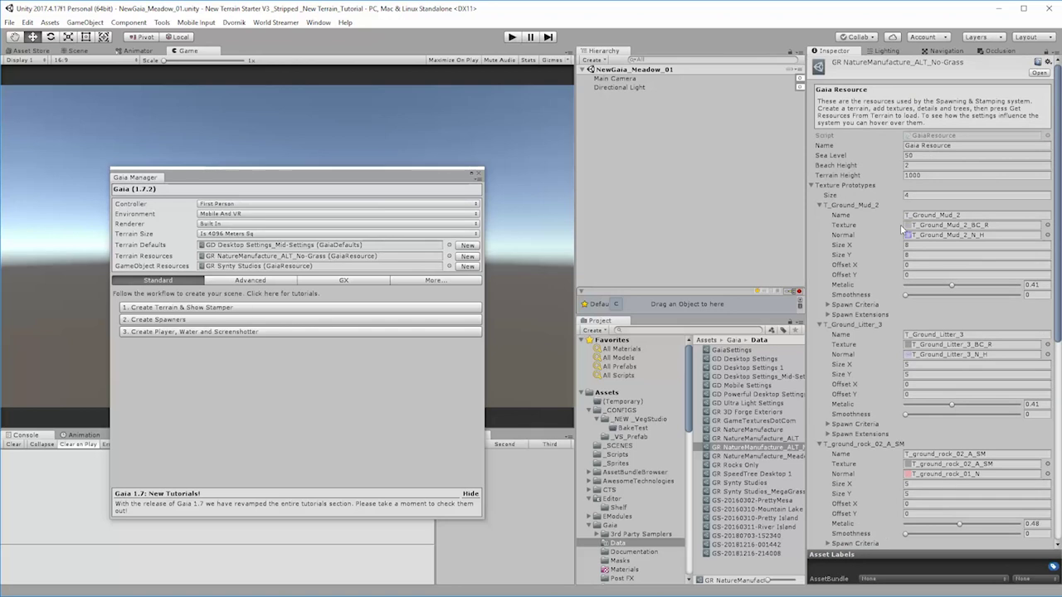
Look through the other NatureManufacture resource files up to GR NatureManufacture_Meadow_No-Grass and widen the asset list for longer names
click(736, 440)
click(751, 447)
click(757, 456)
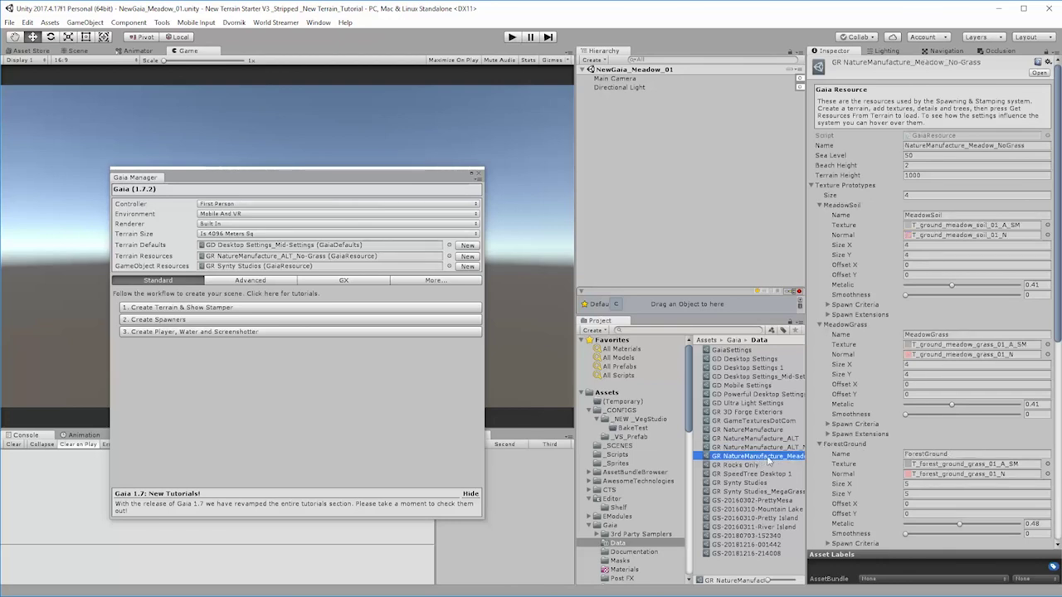
mouse_move(808, 458)
mouse_down()
mouse_move(826, 460)
mouse_move(798, 465)
mouse_move(815, 465)
mouse_up()
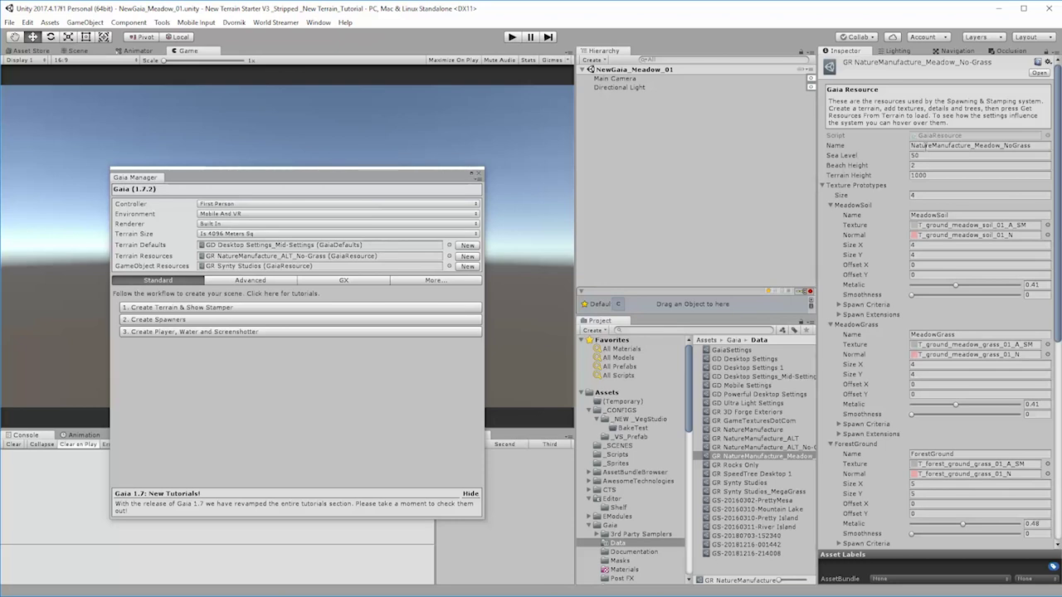
Duplicate the GR NatureManufacture_Meadow_No-Grass resource file and rename the copy GR NatureManufacture_Meadow_2
click(706, 456)
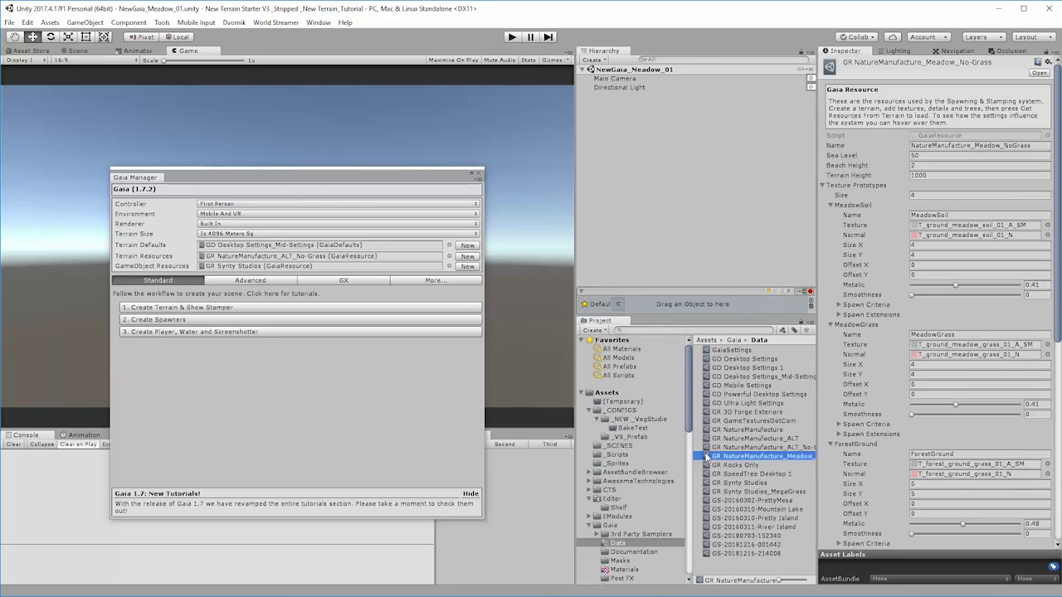
key(ctrl+d)
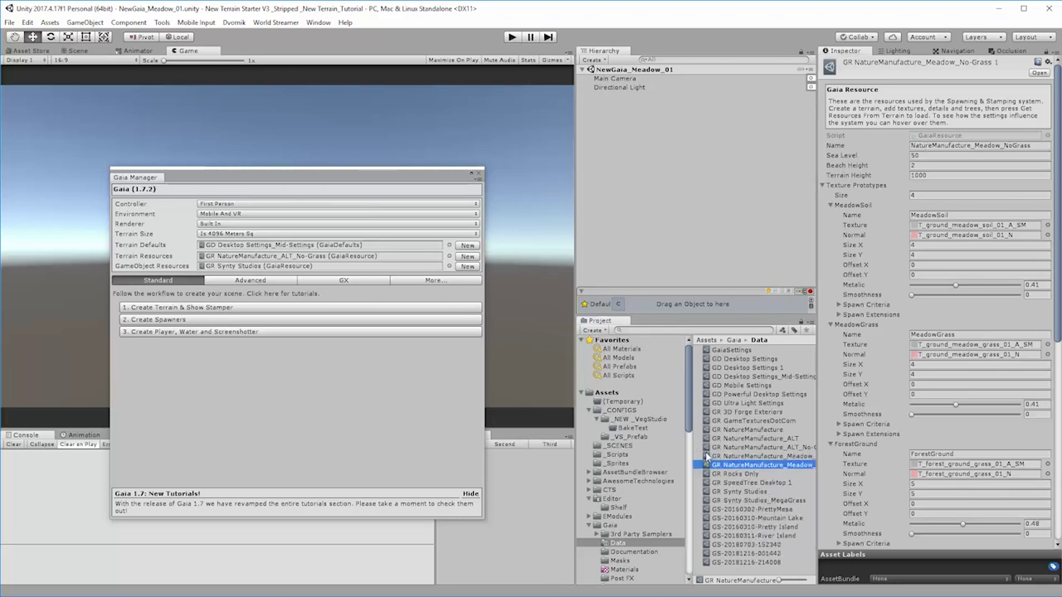
click(796, 465)
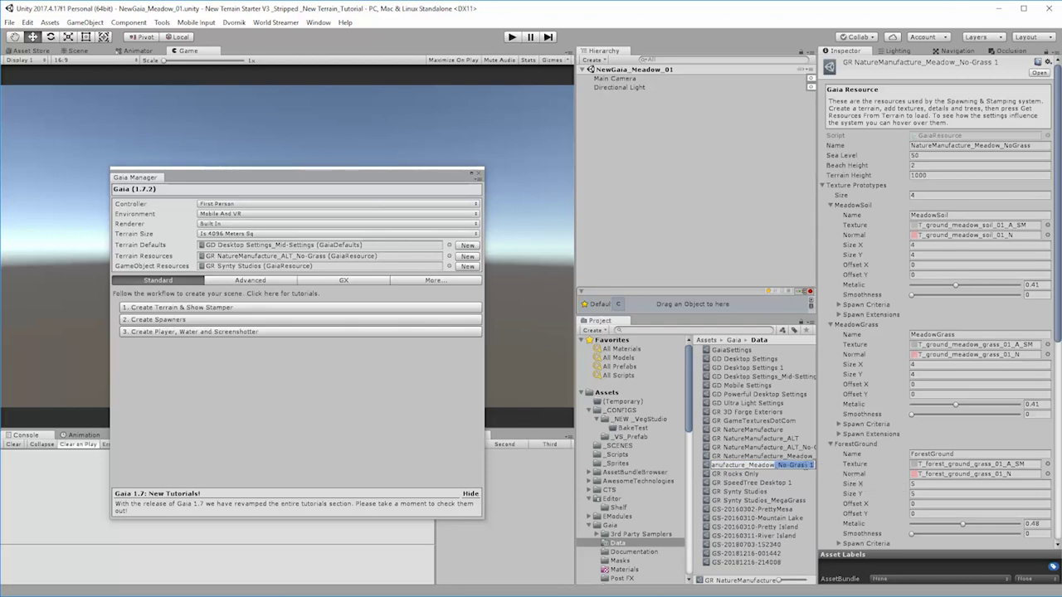
text(2)
key(Return)
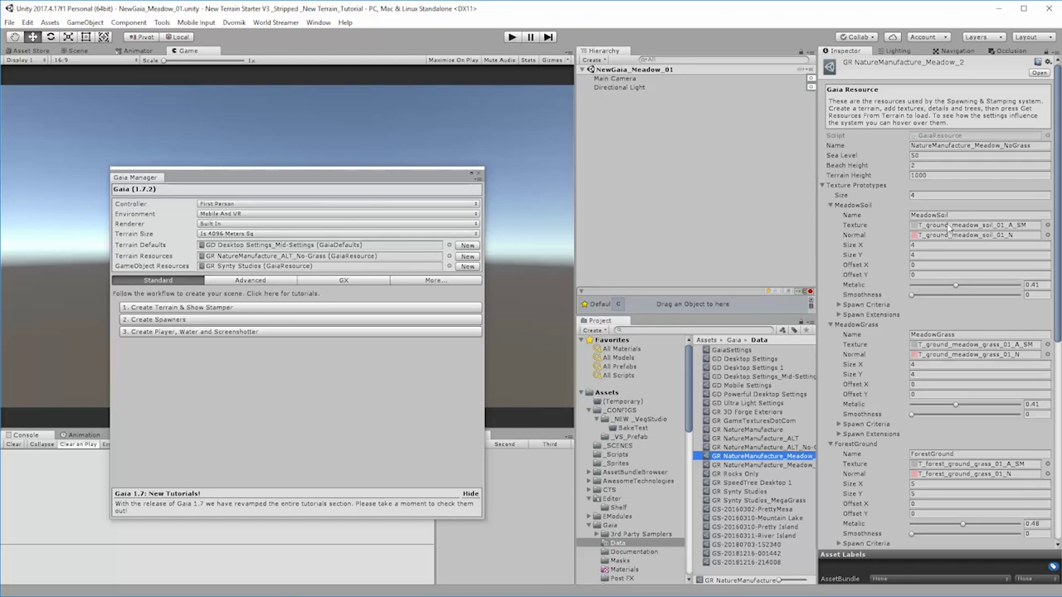
Lock the Inspector on GR NatureManufacture_Meadow_2 and add a second Inspector as a floating window beside the Project list
click(1046, 51)
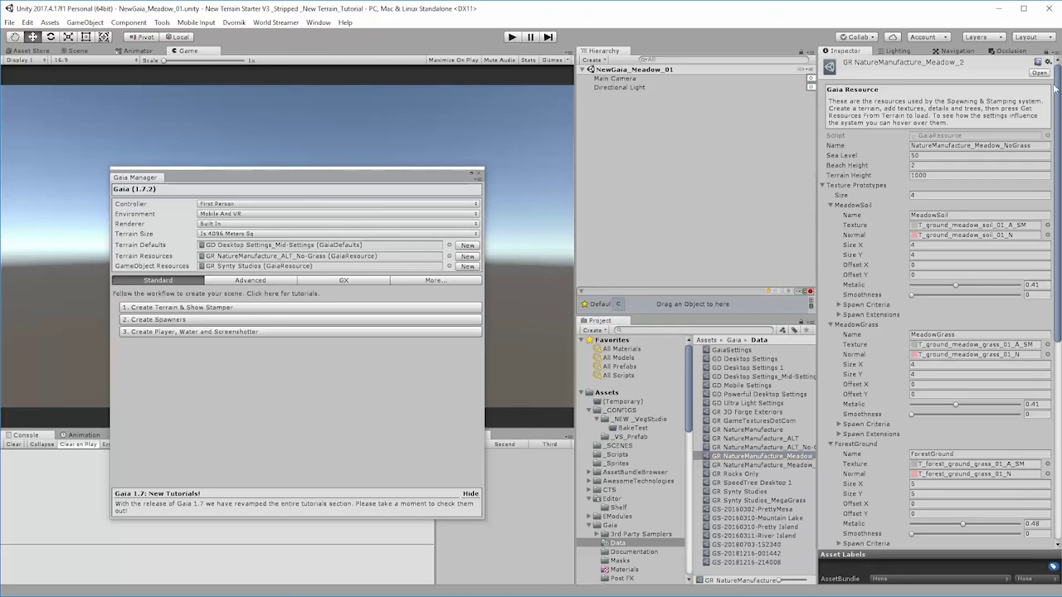
click(1054, 50)
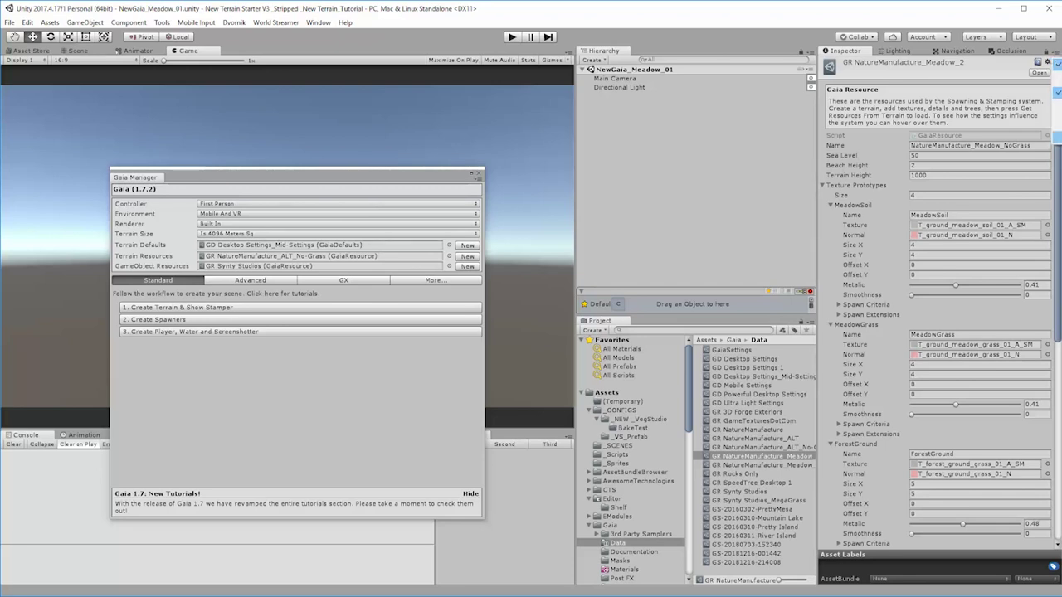
click(1056, 138)
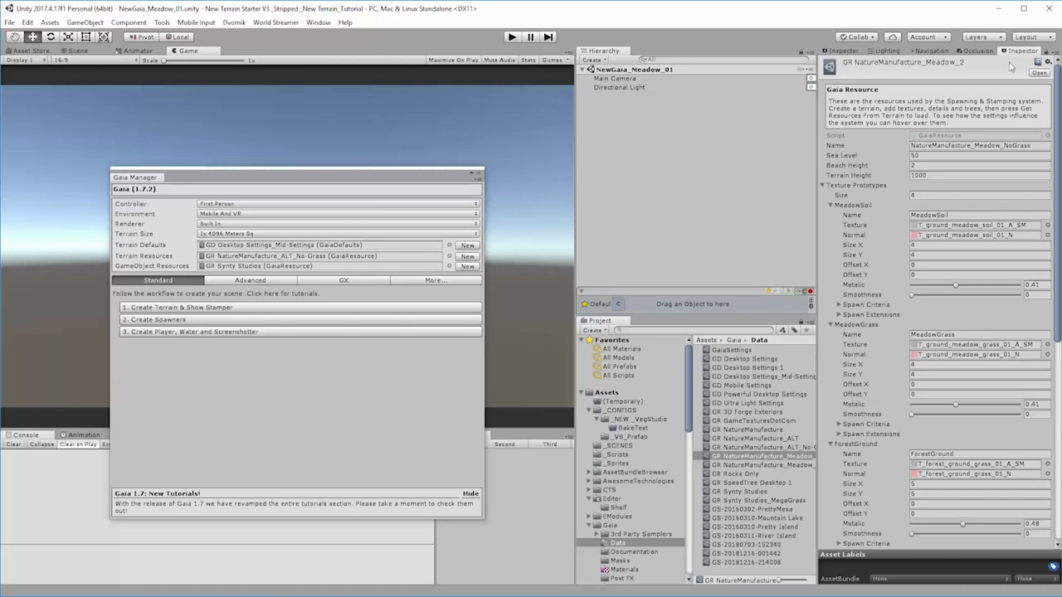
drag(1022, 52, 681, 190)
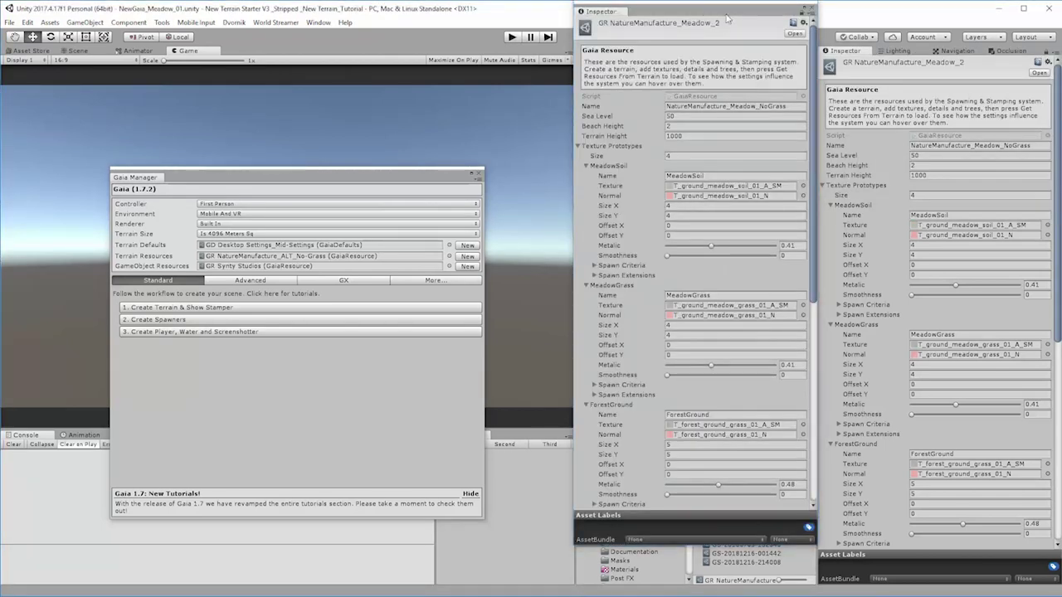
drag(727, 19, 702, 45)
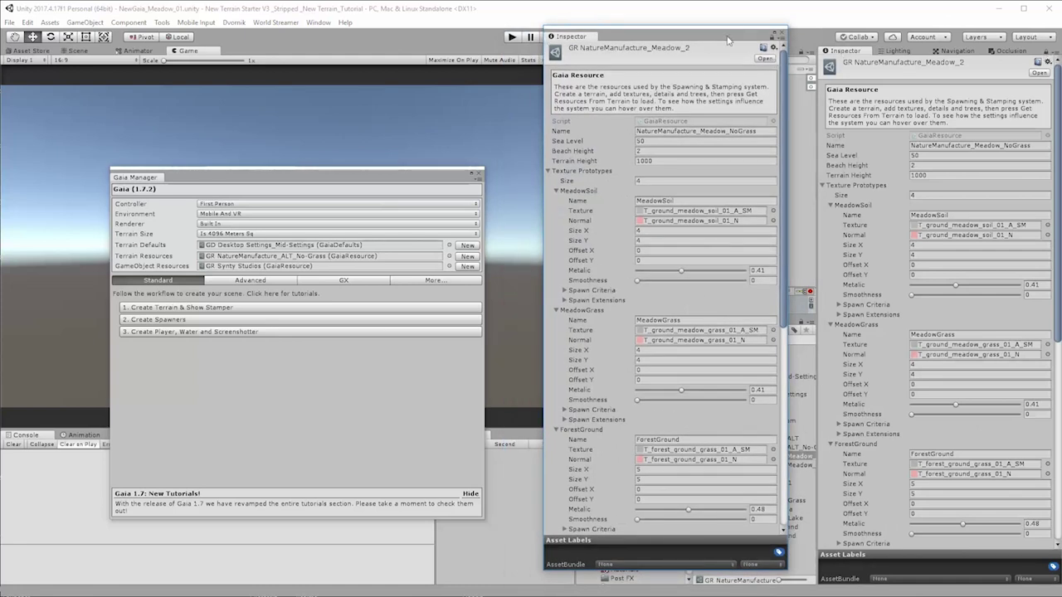
drag(725, 39, 478, 42)
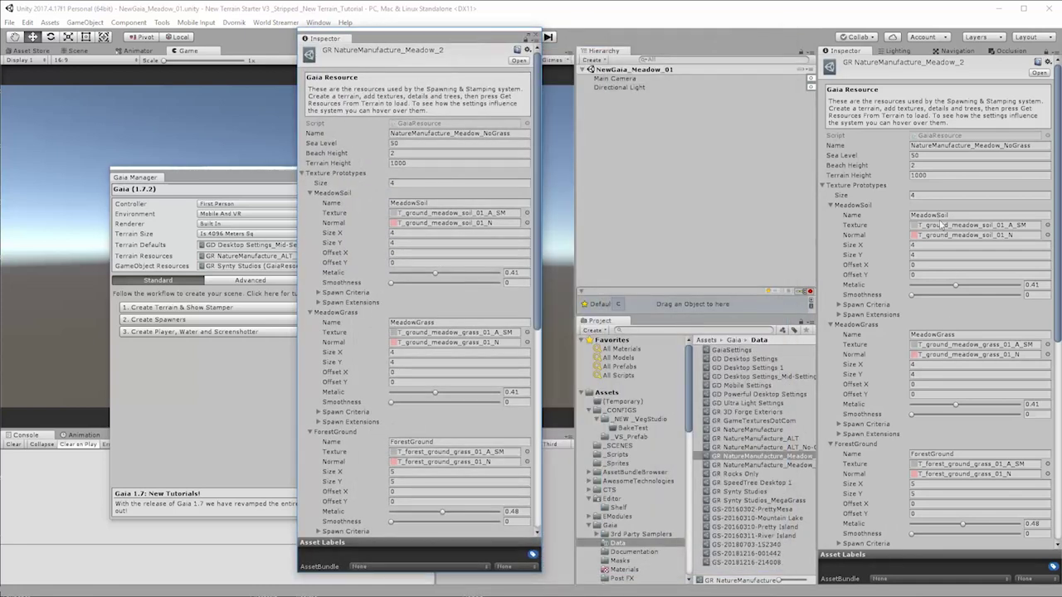
Preview the ground textures assigned to the MeadowSoil and MeadowGrass prototypes in the floating Inspector
click(937, 231)
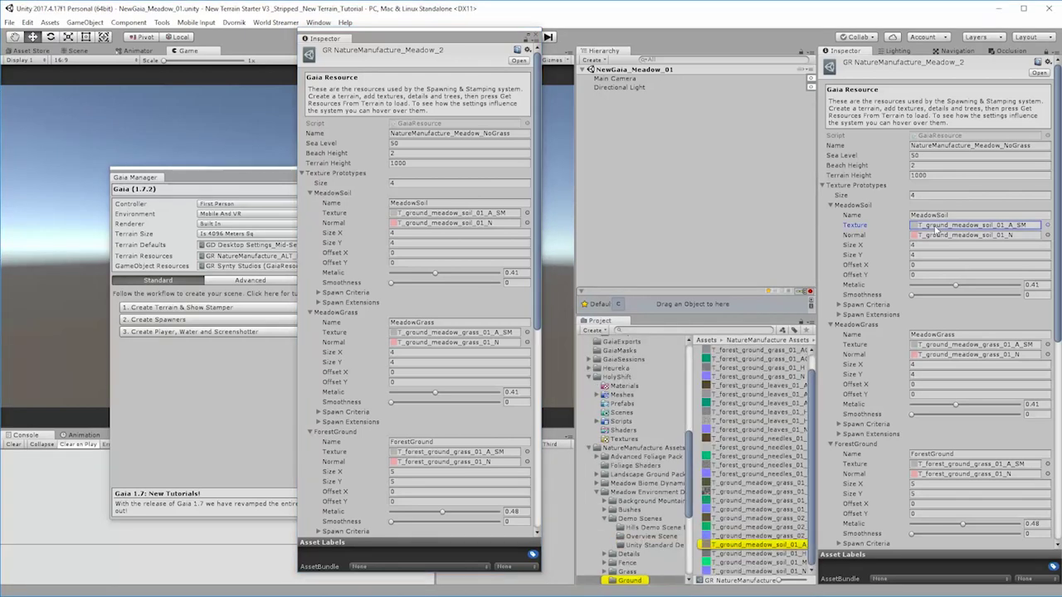
click(712, 545)
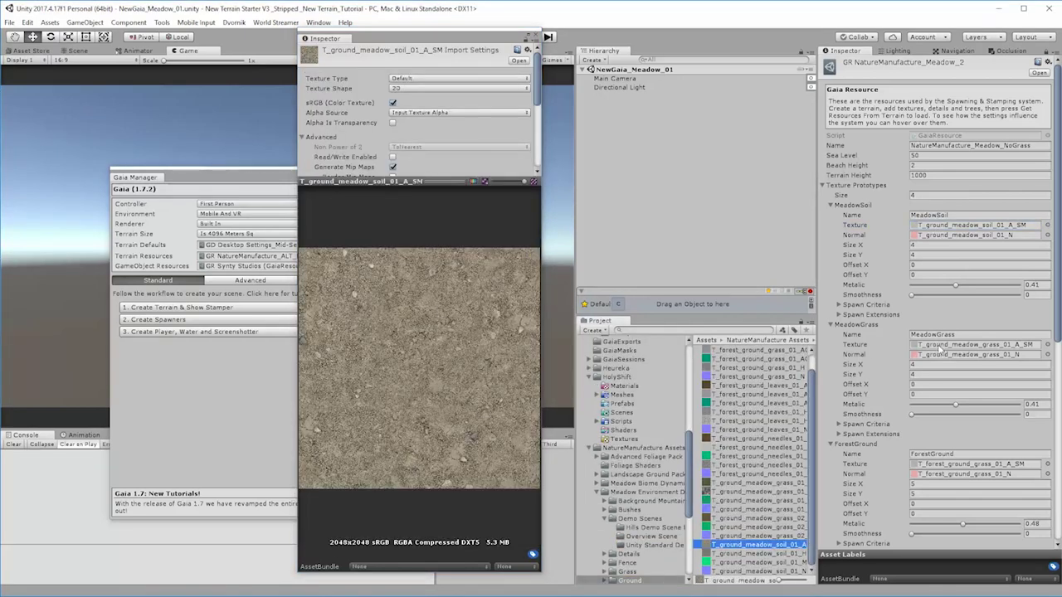
click(939, 345)
click(707, 484)
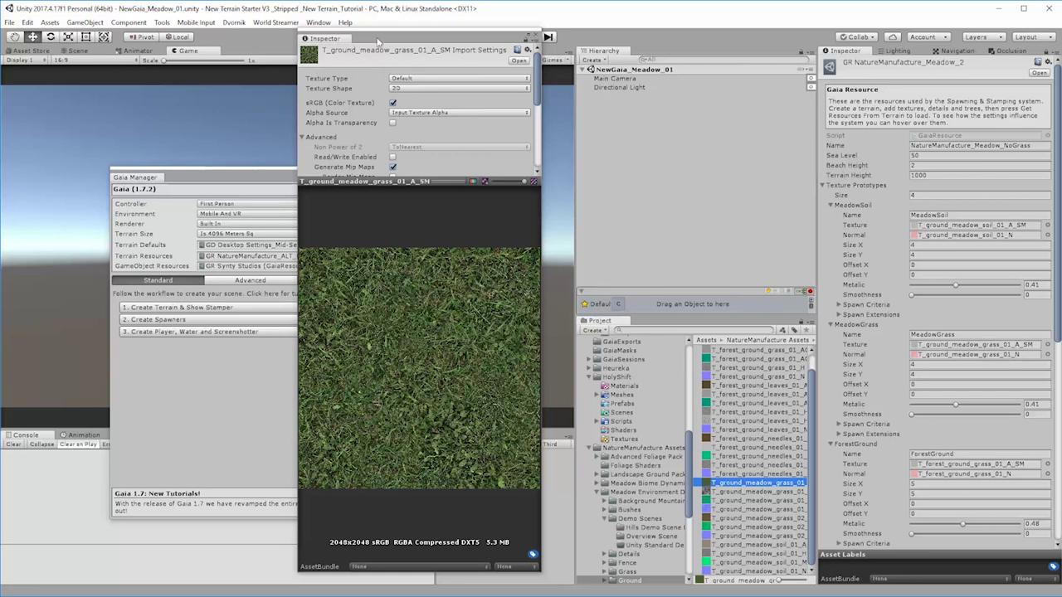
drag(377, 40, 442, 35)
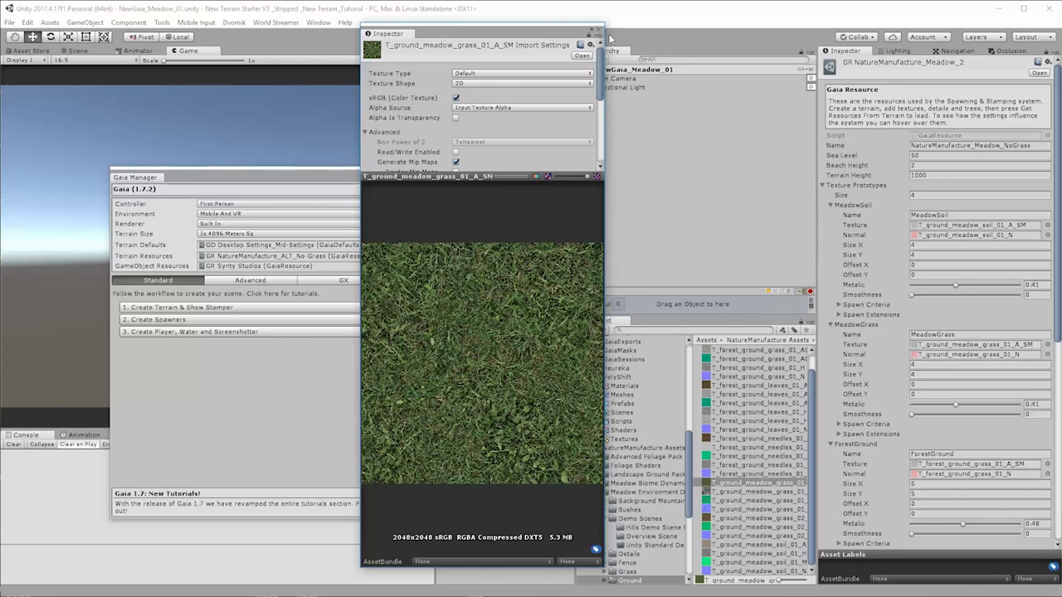
drag(490, 36, 599, 39)
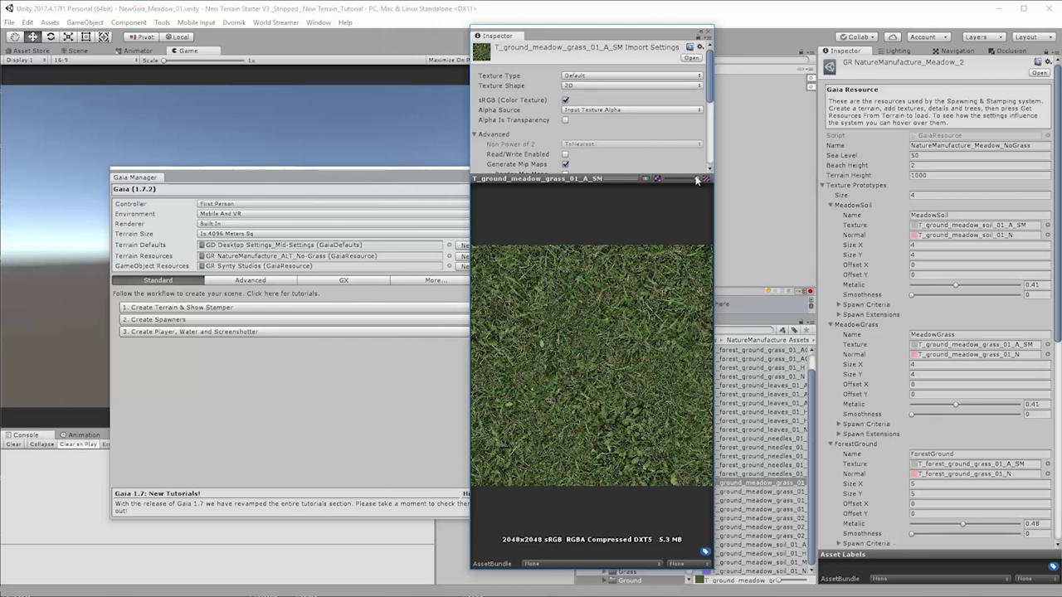
drag(580, 35, 433, 46)
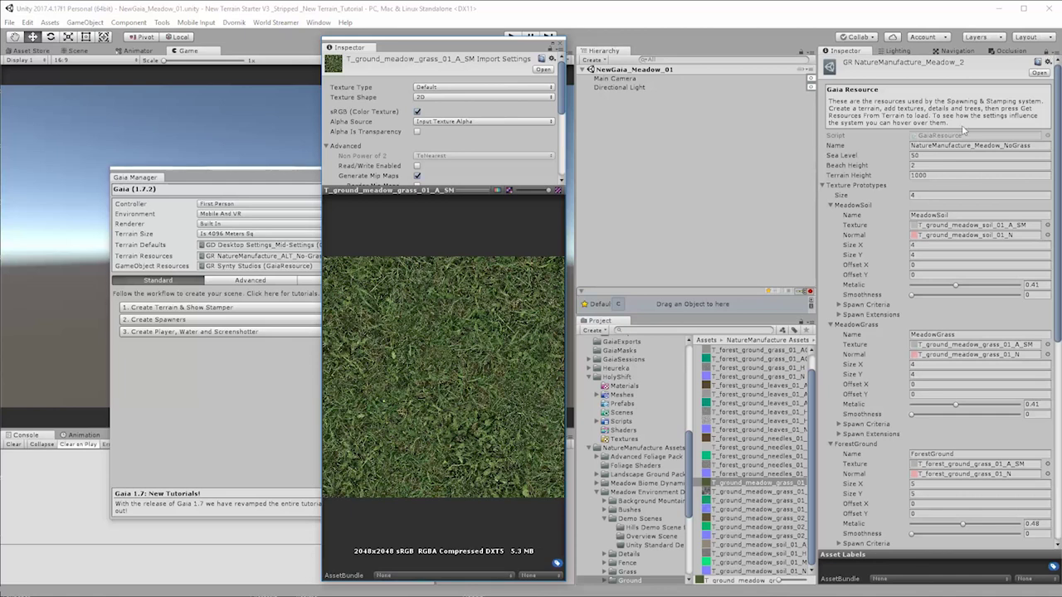
Preview other textures in the Ground folder, including T_forest_ground_needles_01_H, T_ground_meadow_soil_01_H and T_ground_meadow_soil_01_A_SM
click(737, 410)
click(735, 466)
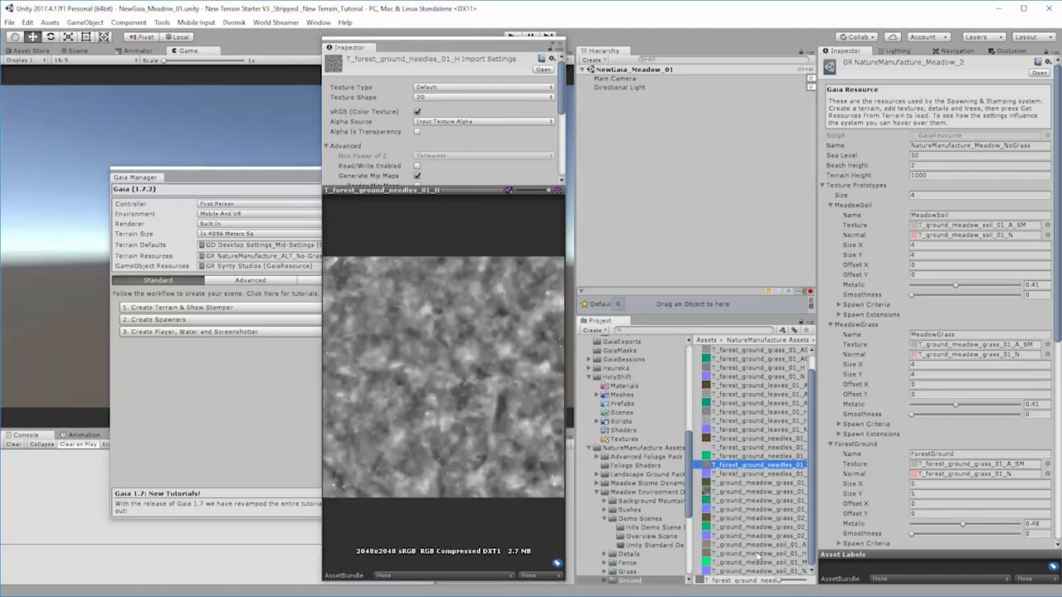
click(758, 554)
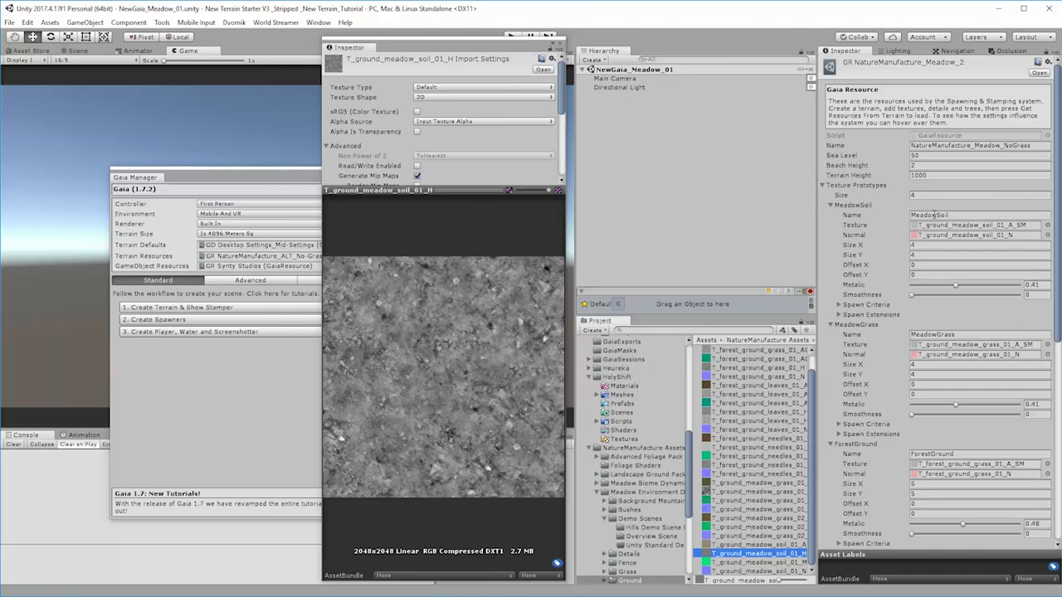
click(759, 544)
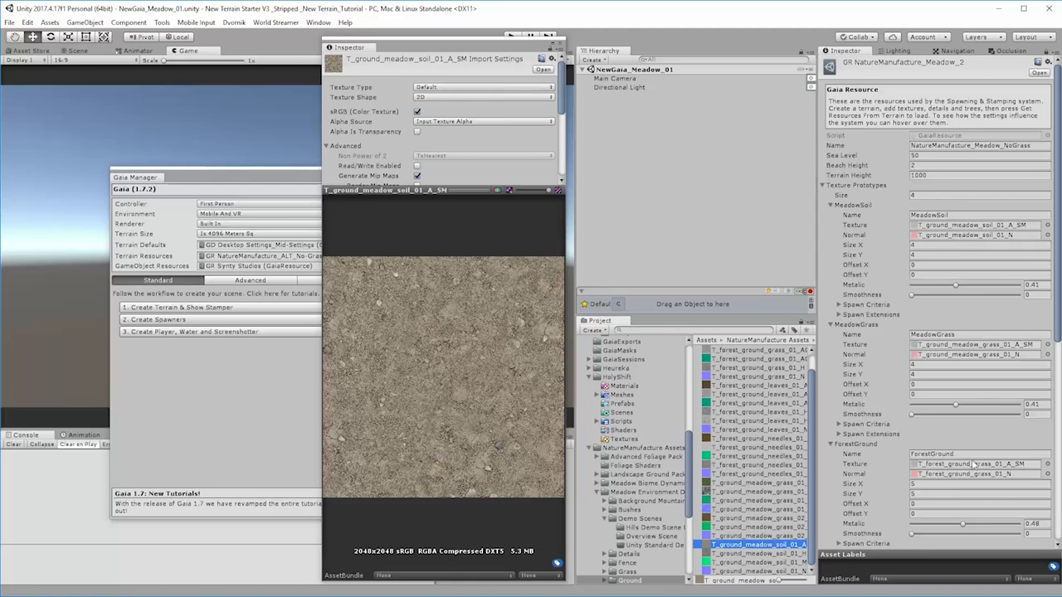
Check the spawn criteria entry of MeadowSoil and review the remaining texture prototypes of GR NatureManufacture_Meadow_2
scroll(955, 440, down, 2)
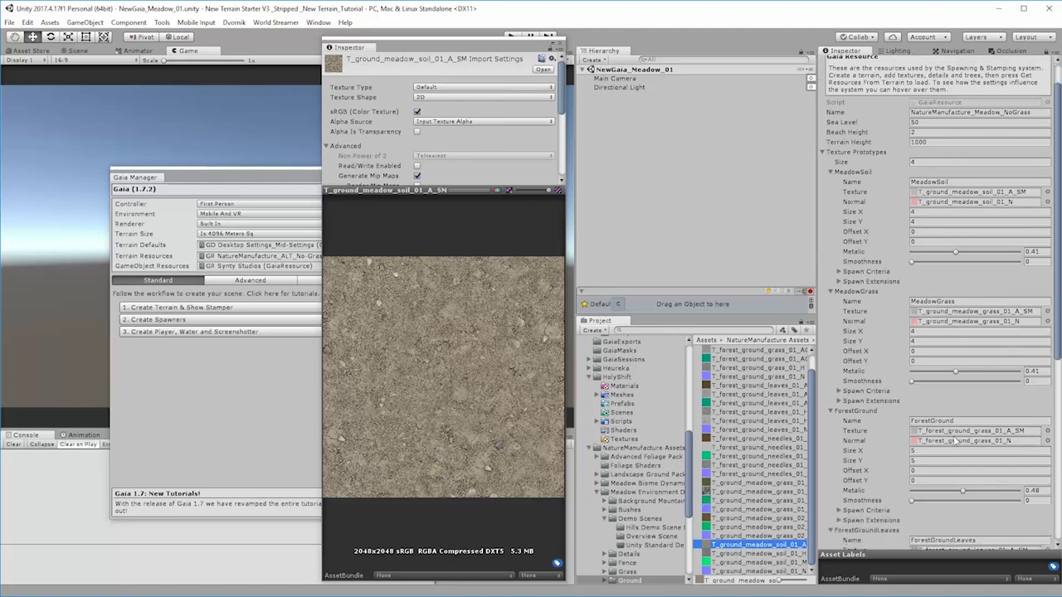
click(840, 272)
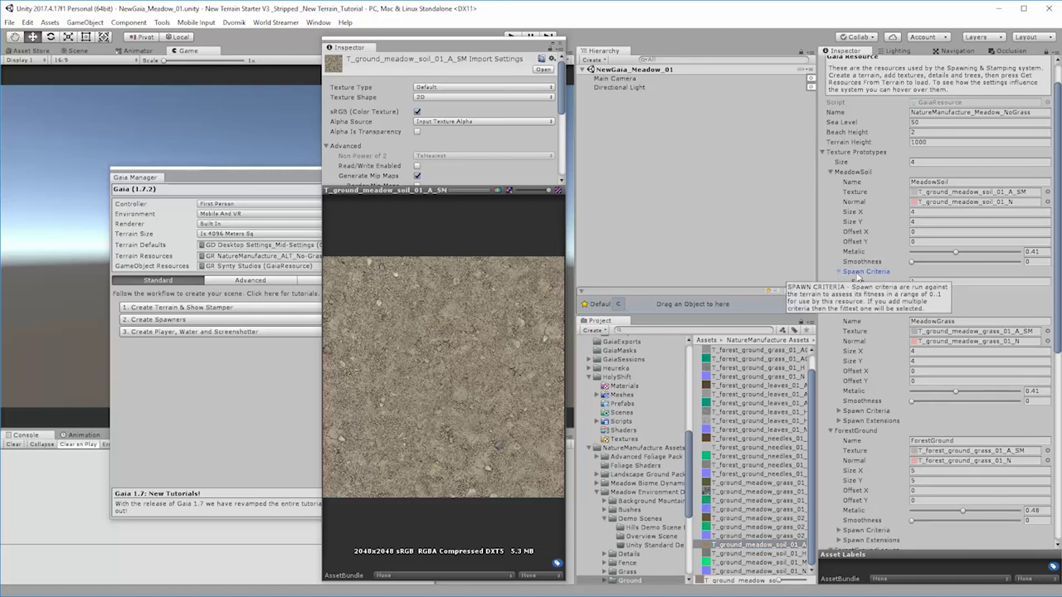
click(840, 272)
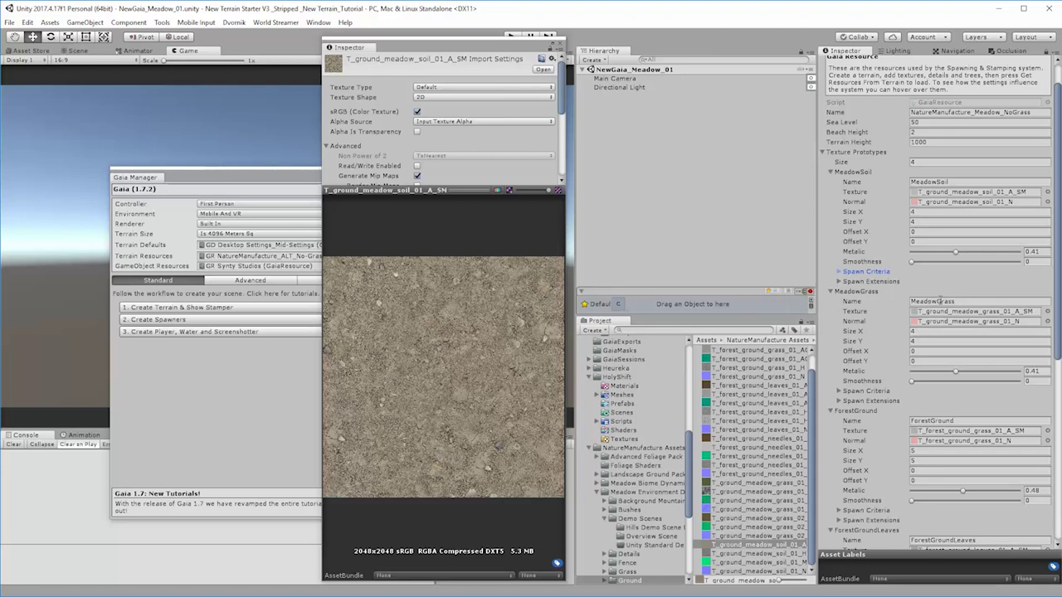
scroll(938, 421, down, 3)
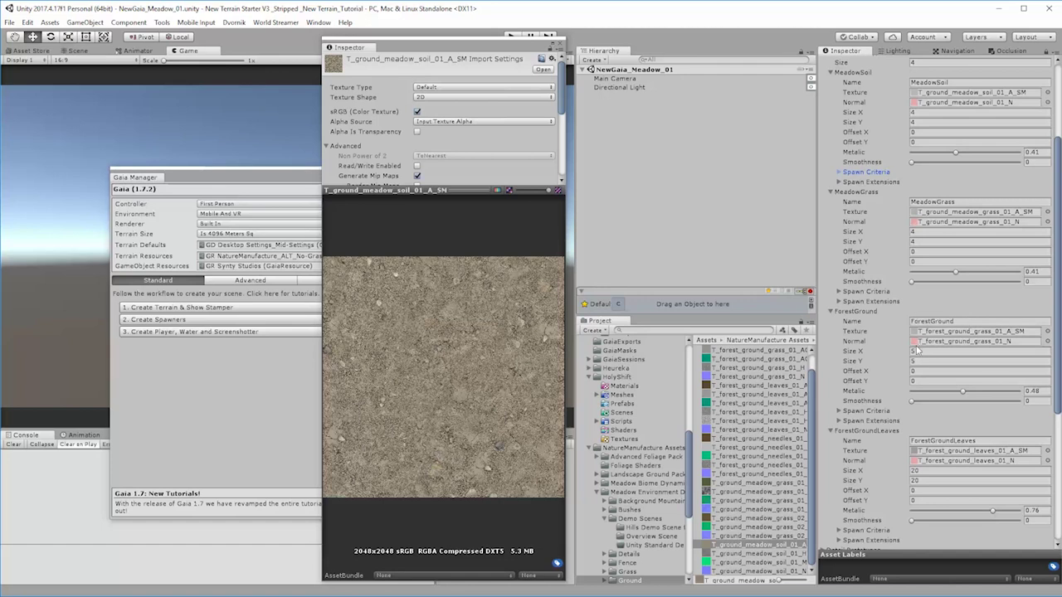
Review the texture prototypes of GR NatureManufacture_Meadow_2 and locate the ForestGround and ForestGroundLeaves textures in the project
text(9)
click(915, 380)
scroll(975, 300, up, 4)
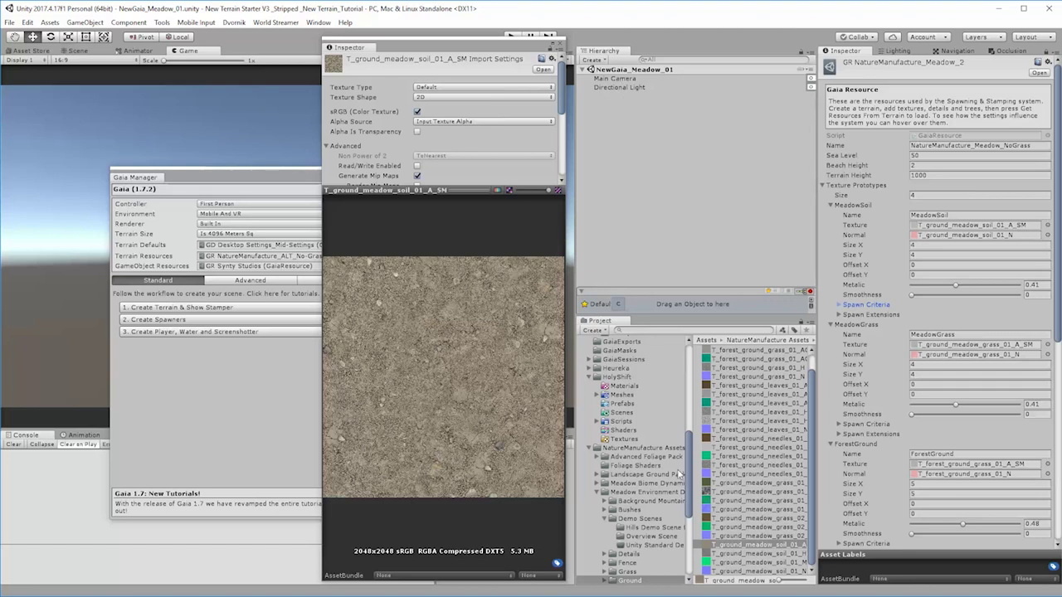
scroll(628, 508, down, 3)
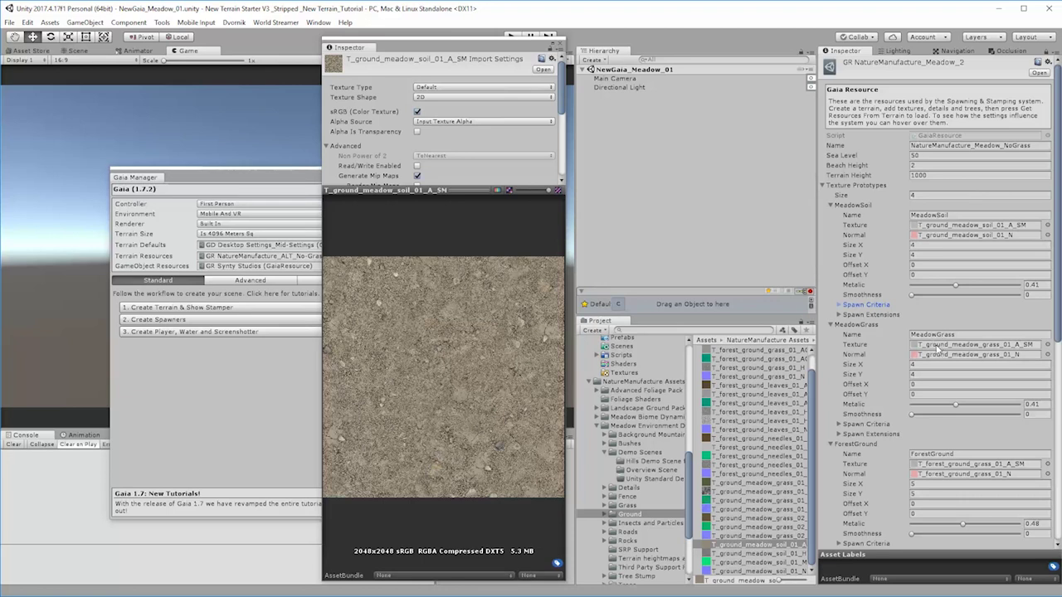
scroll(937, 348, down, 5)
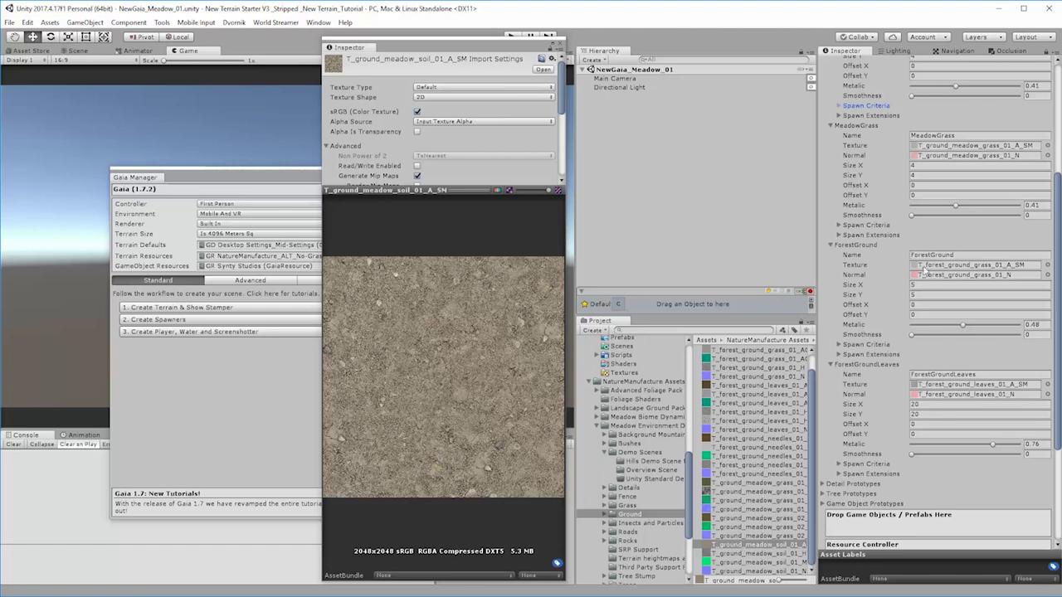
click(967, 267)
click(959, 385)
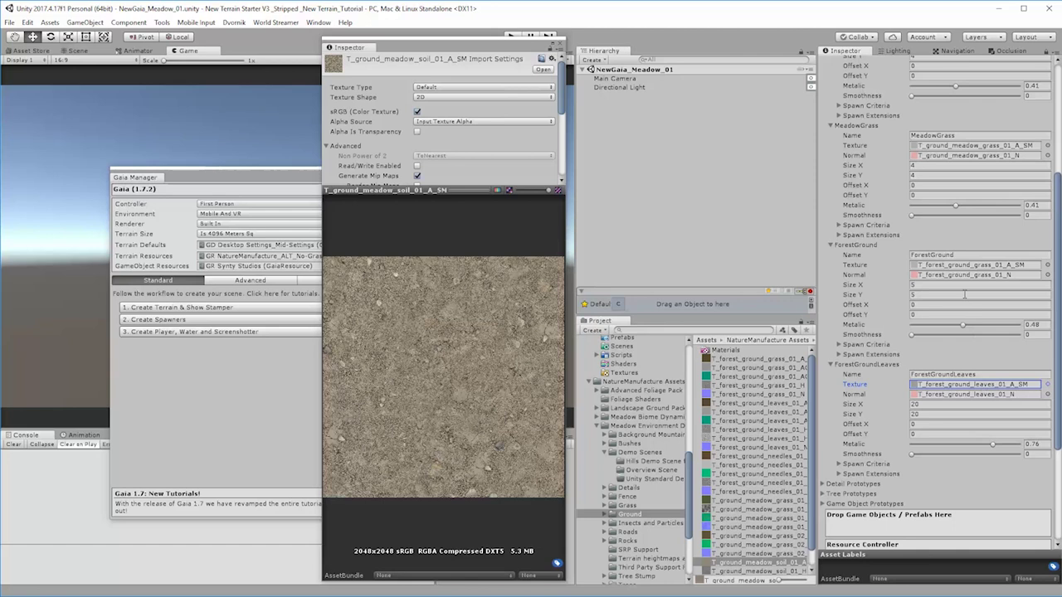
click(948, 387)
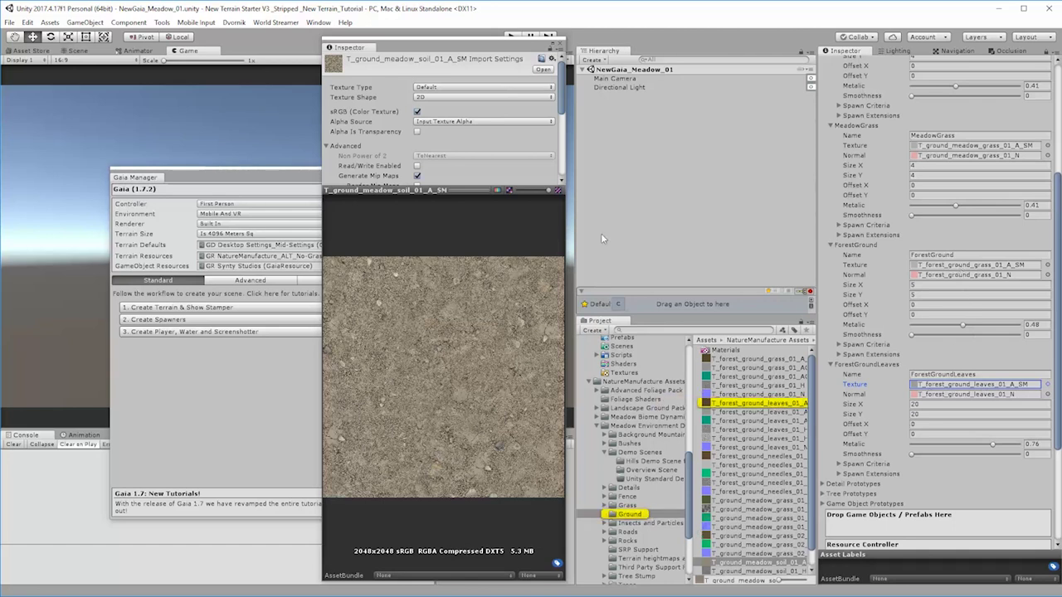
scroll(881, 93, up, 4)
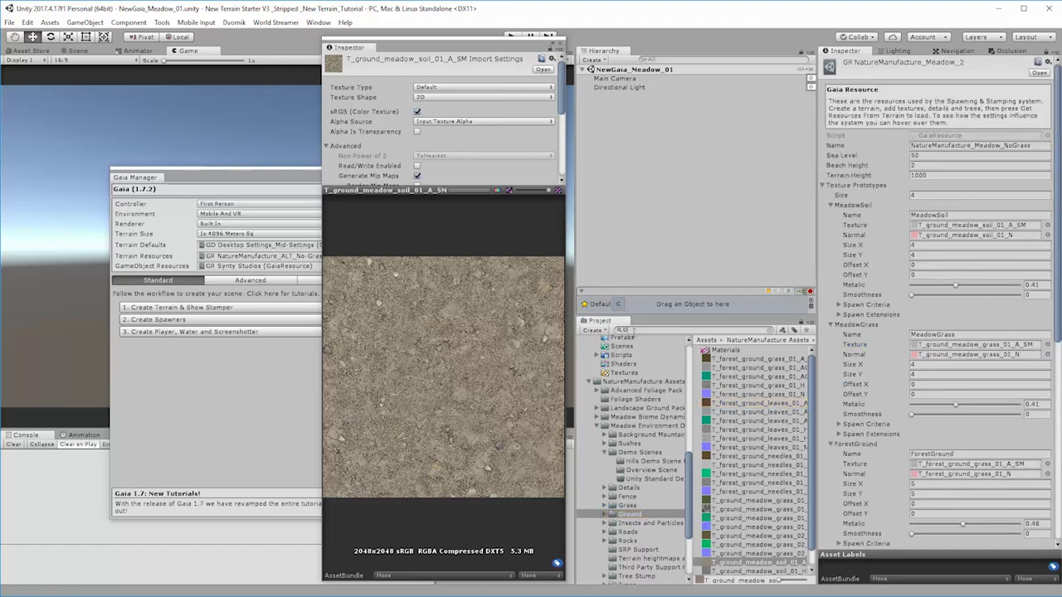
Search the project for "GR Meadow" to reach Gaia's Data folder, and show the GR NatureManufacture resource in the floating Inspector
text(eadow)
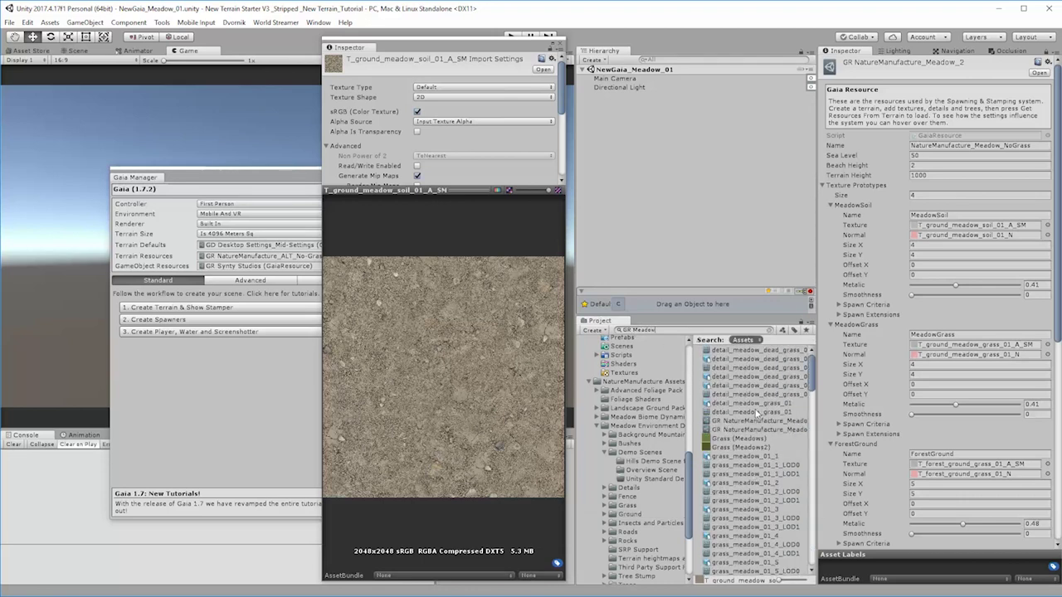
click(744, 421)
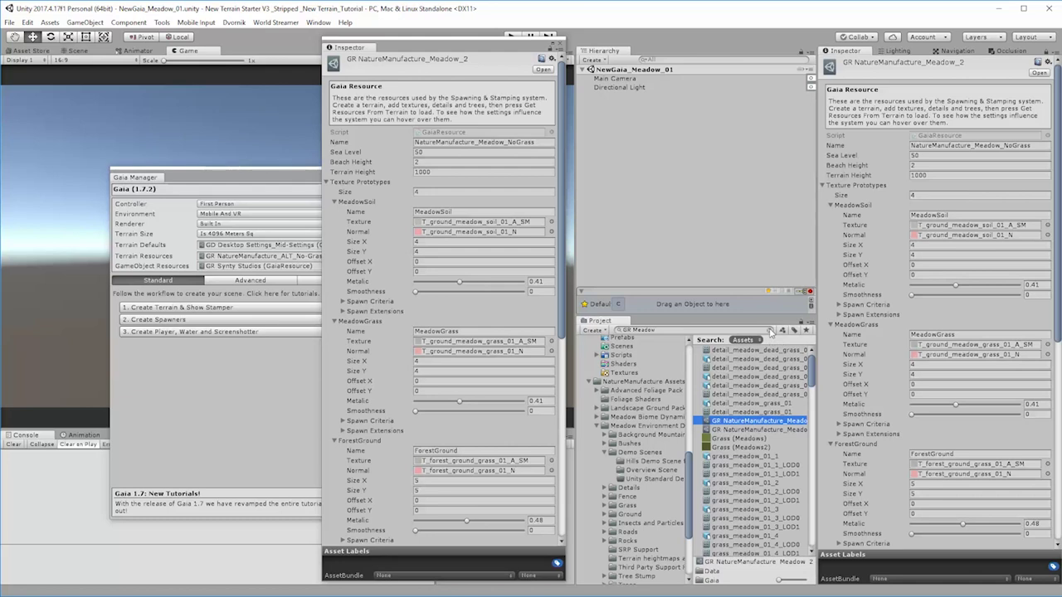
click(771, 331)
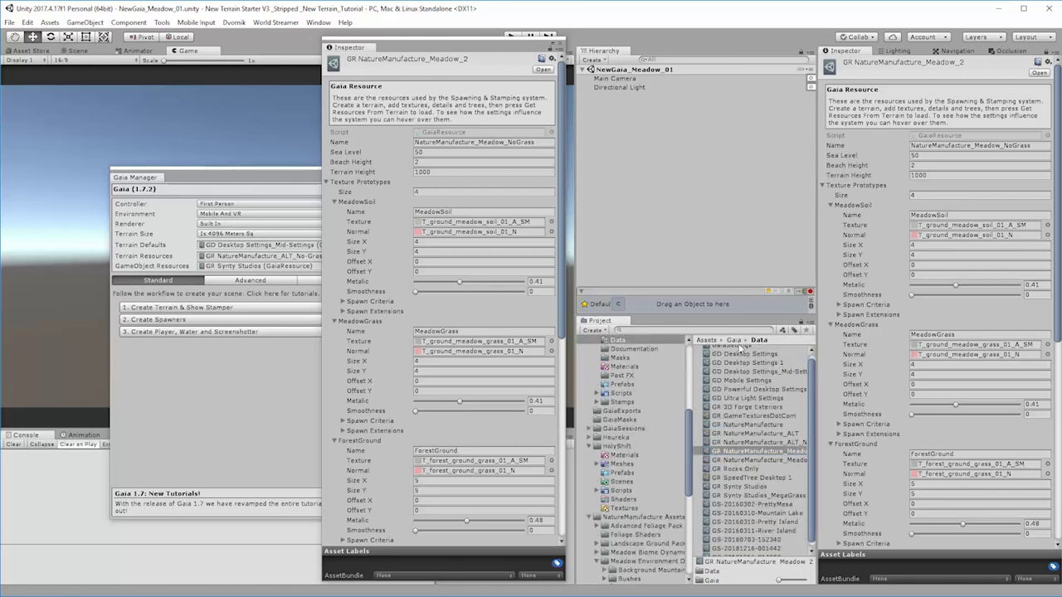
click(761, 426)
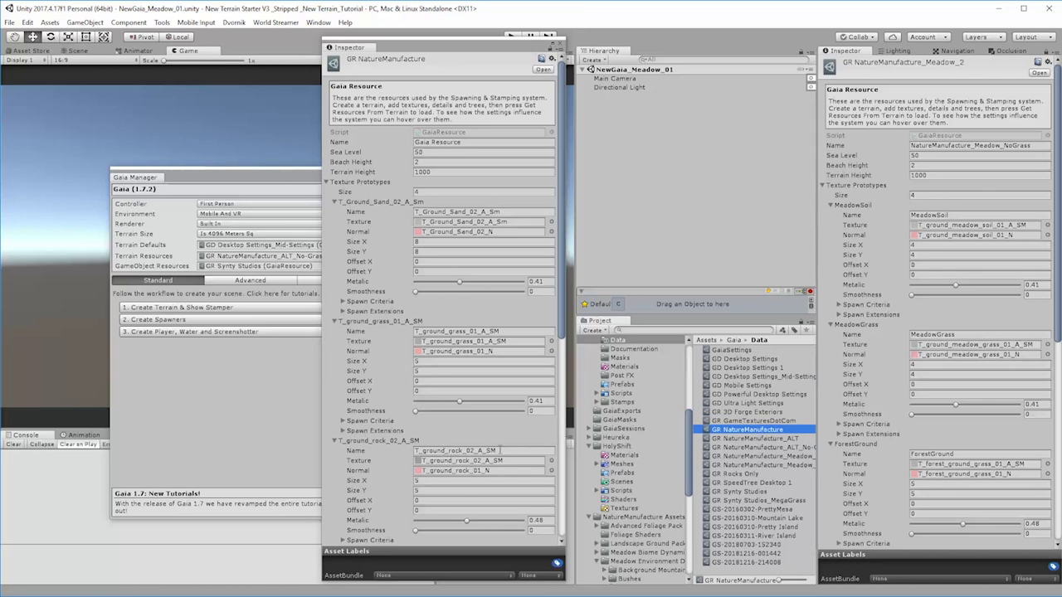
Locate the textures of GR NatureManufacture's T_ground_rock_02_A_SM and T_ground_rock_01_A_SM prototypes in the project
click(498, 461)
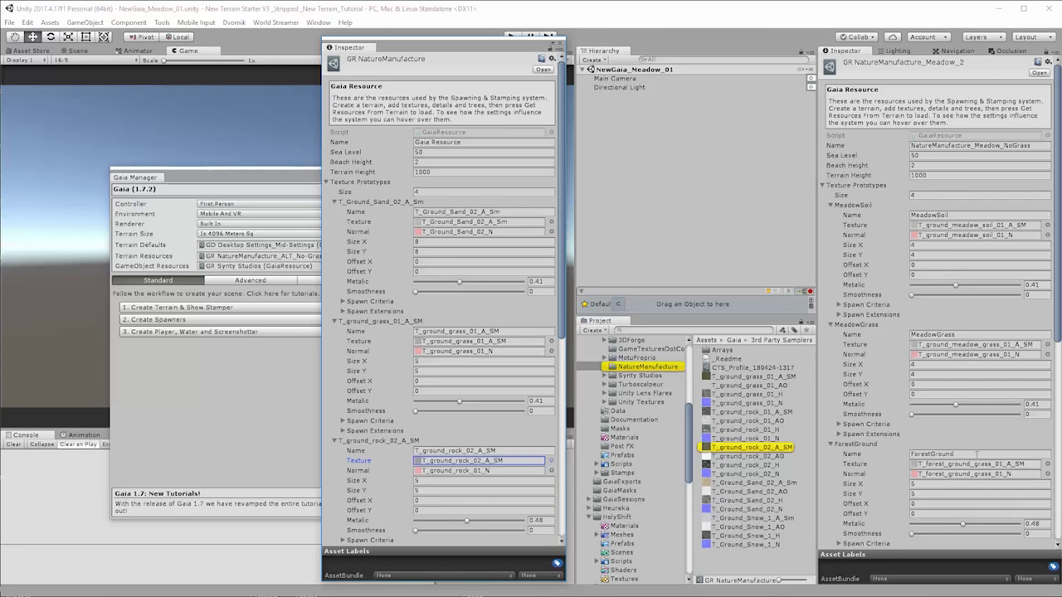
scroll(507, 290, down, 6)
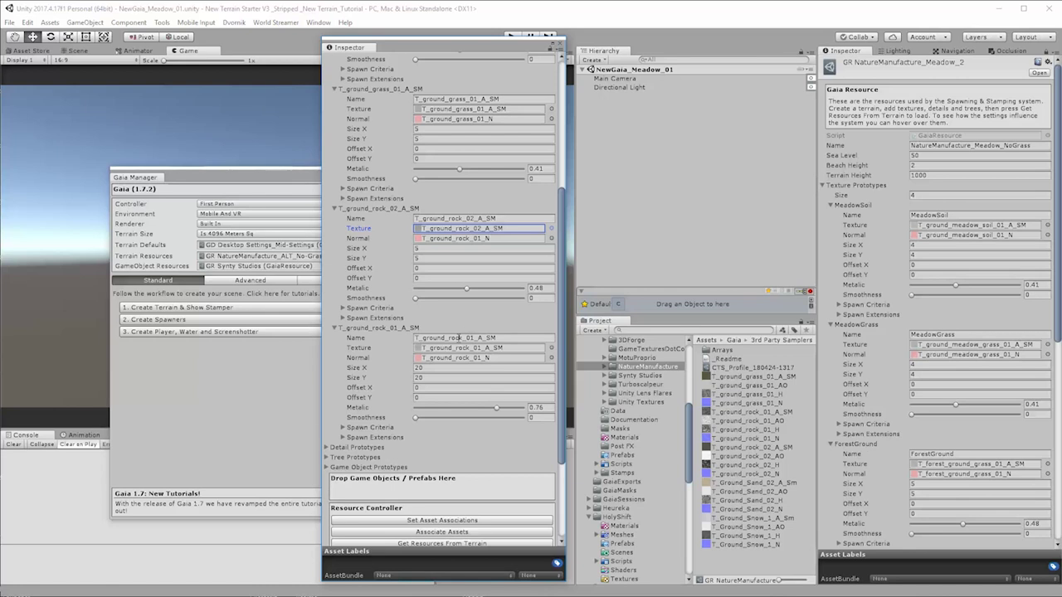
click(457, 350)
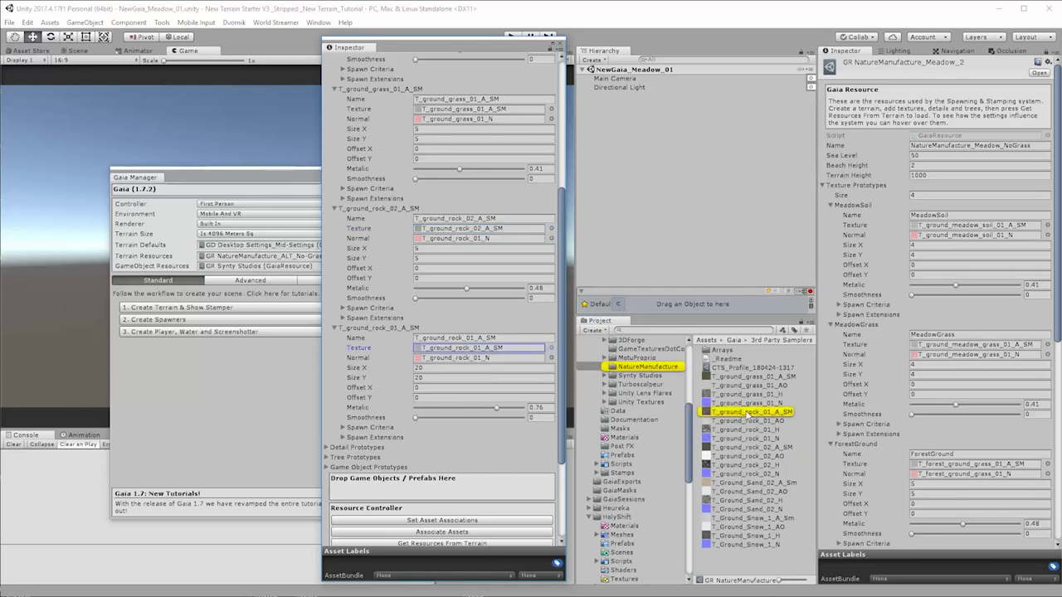
Assign T_ground_rock_01_A_SM and normal T_ground_rock_01_N to the ForestGround prototype and rename it MountainRock
drag(751, 413, 960, 466)
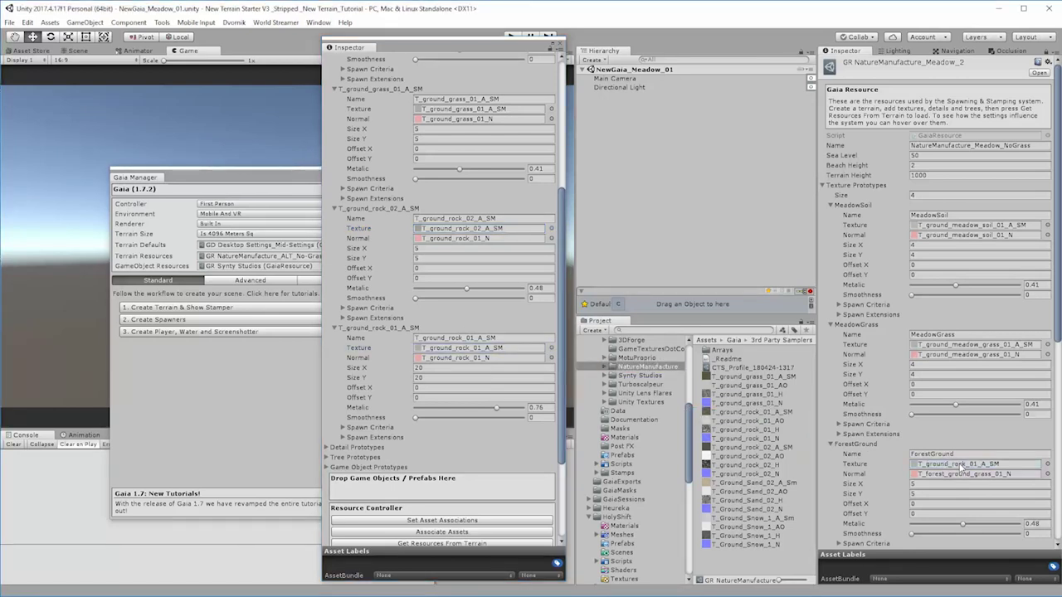
click(445, 357)
drag(929, 501, 952, 475)
click(962, 453)
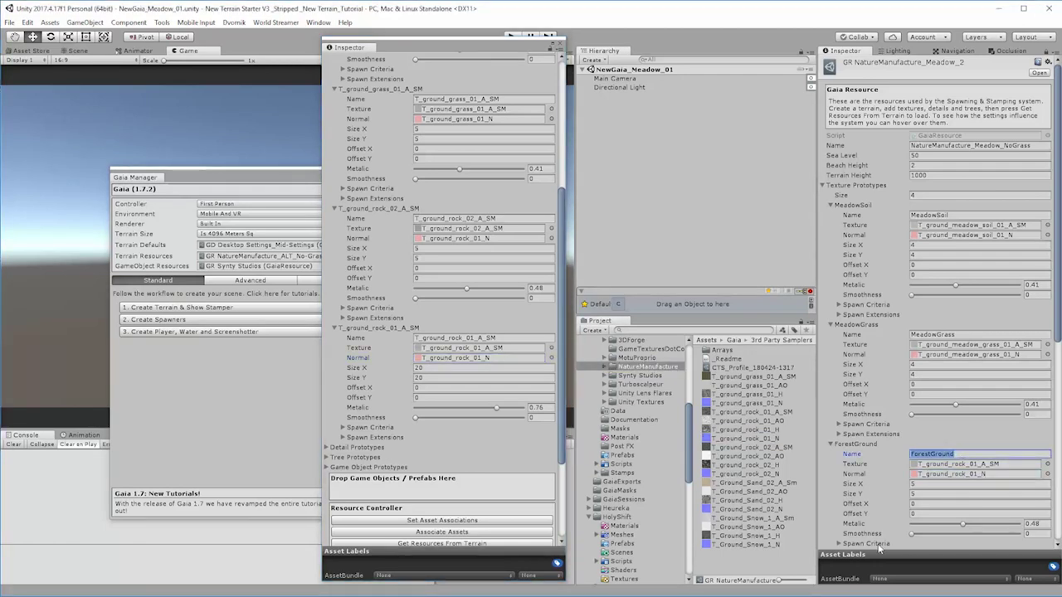
text(MountainRock)
Examine the height and slope settings in the third texture prototype's spawn criteria, and collapse the criteria again
click(839, 544)
scroll(844, 551, down, 3)
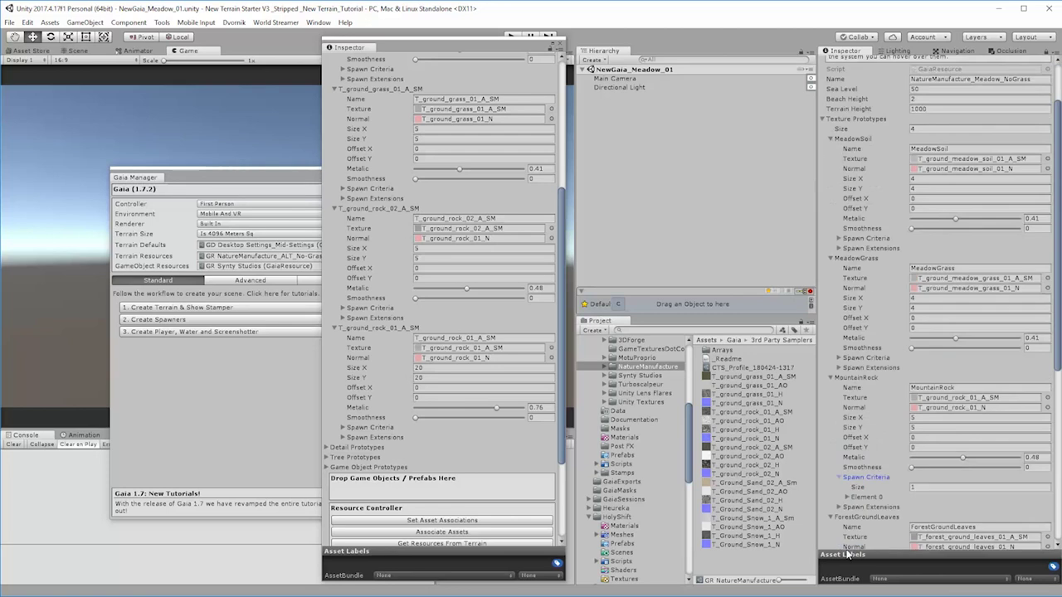
click(847, 498)
scroll(847, 502, down, 6)
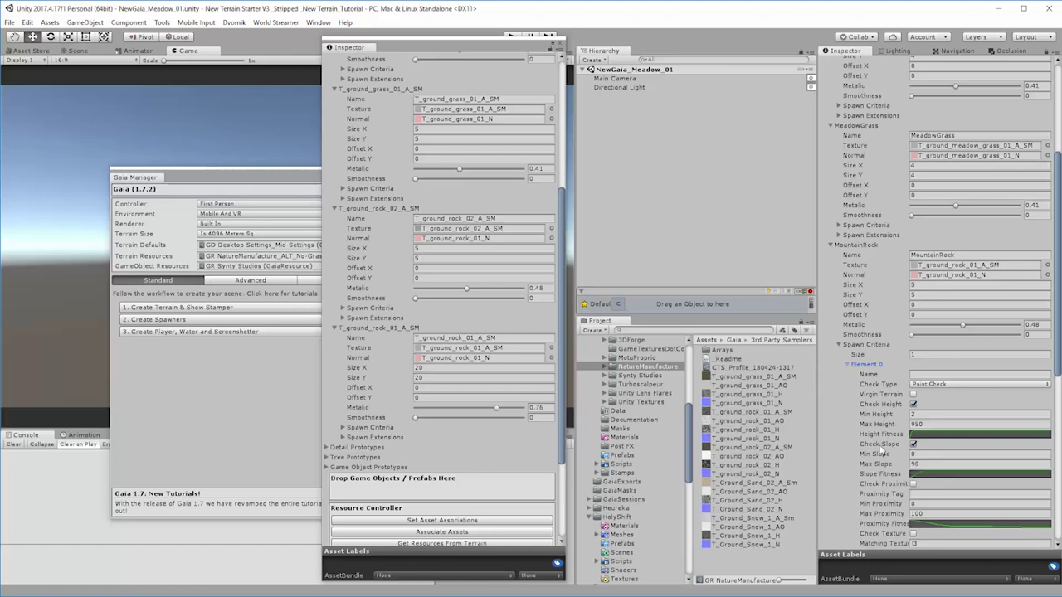
scroll(882, 455, up, 8)
scroll(884, 457, down, 5)
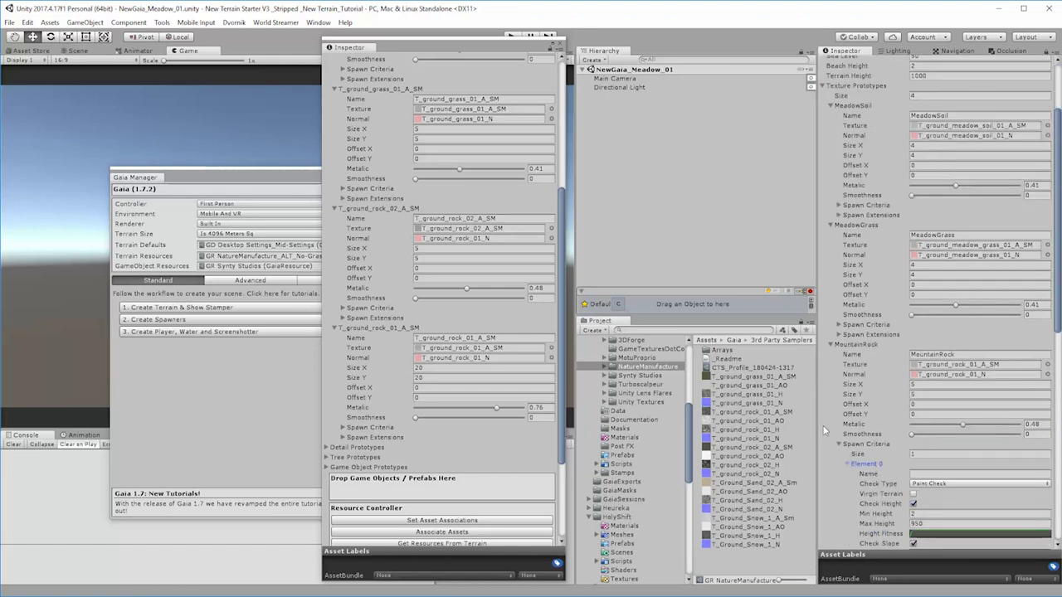
click(830, 345)
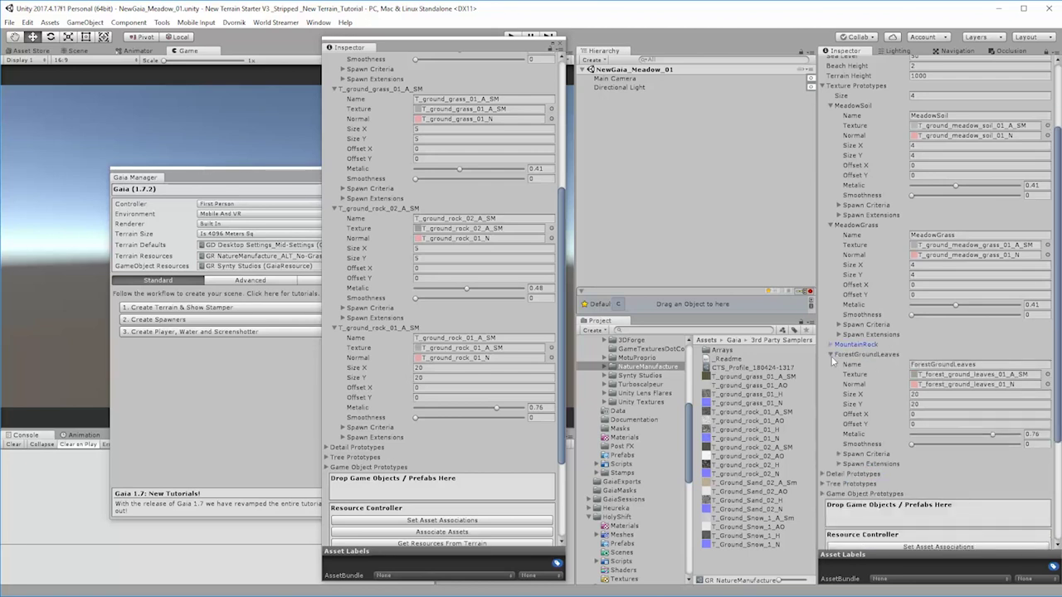
click(830, 345)
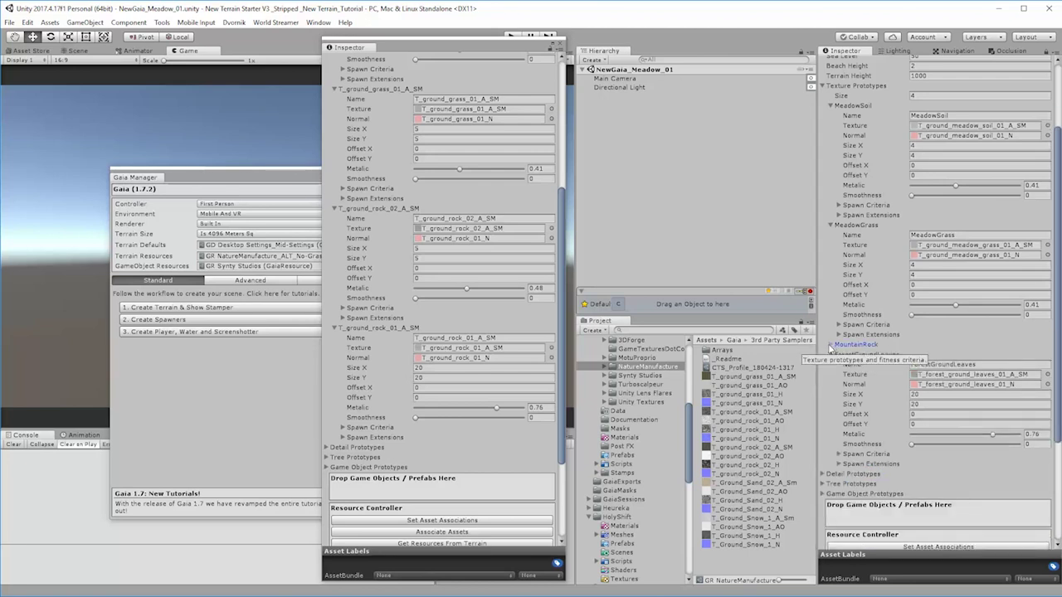
scroll(945, 404, down, 3)
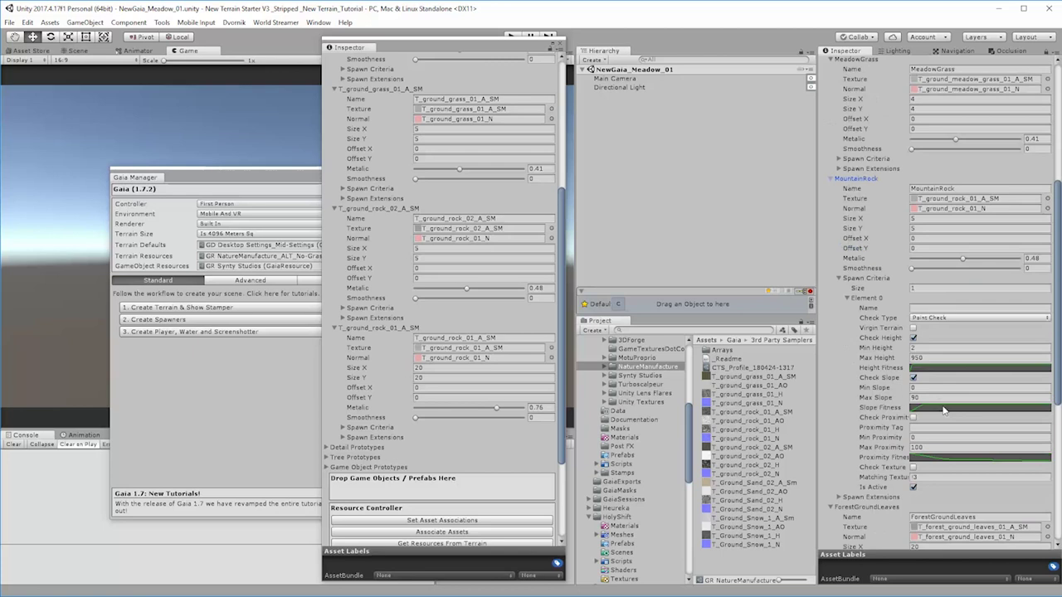
click(838, 344)
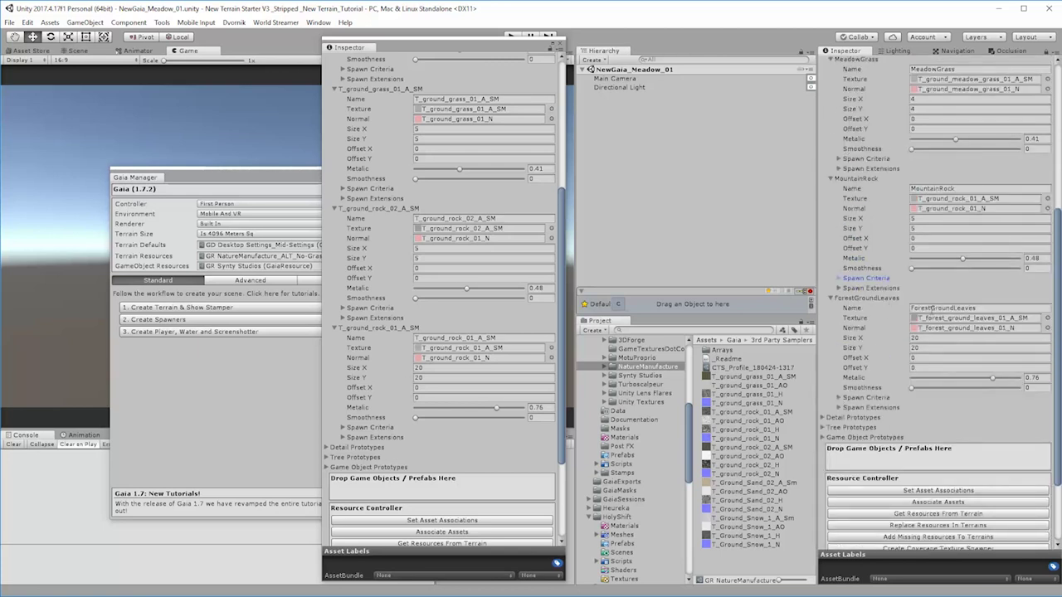
Assign T_ground_rock_01_A_SM as texture and T_ground_rock_01_N as normal to the ForestGroundLeaves prototype
click(954, 199)
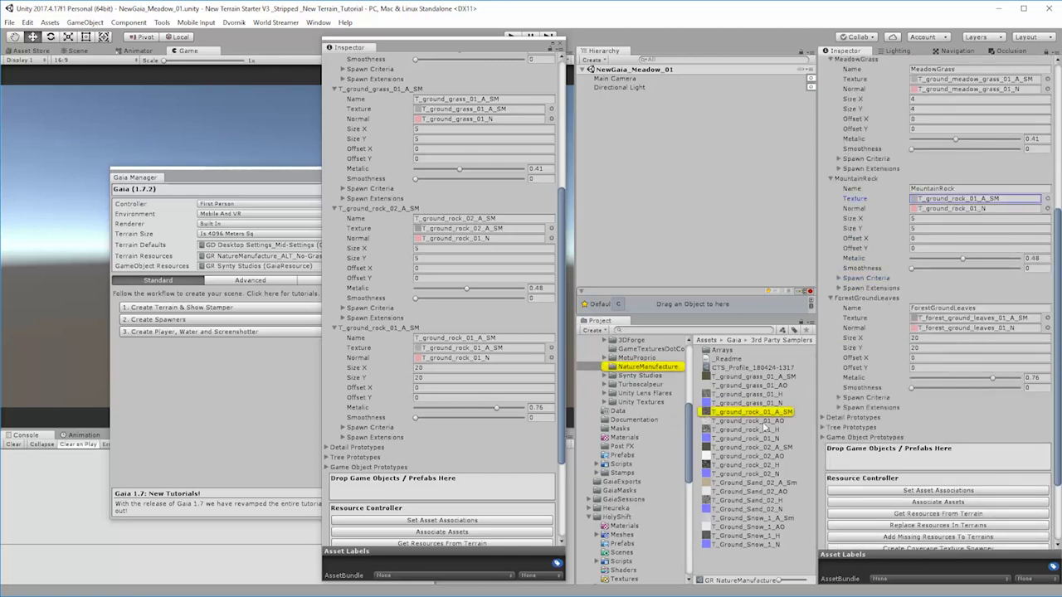
drag(769, 422, 956, 322)
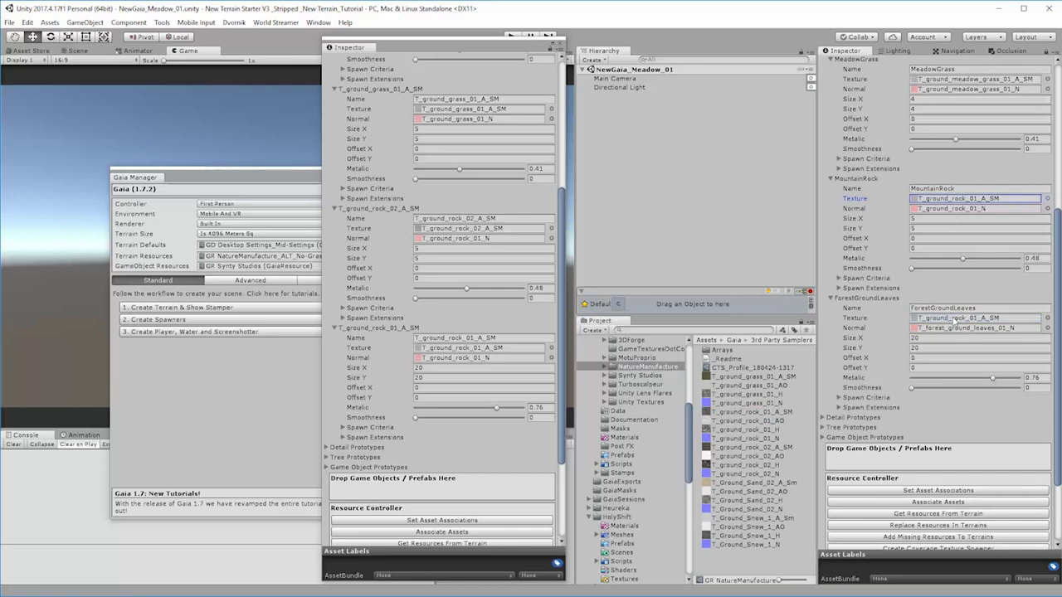
click(954, 209)
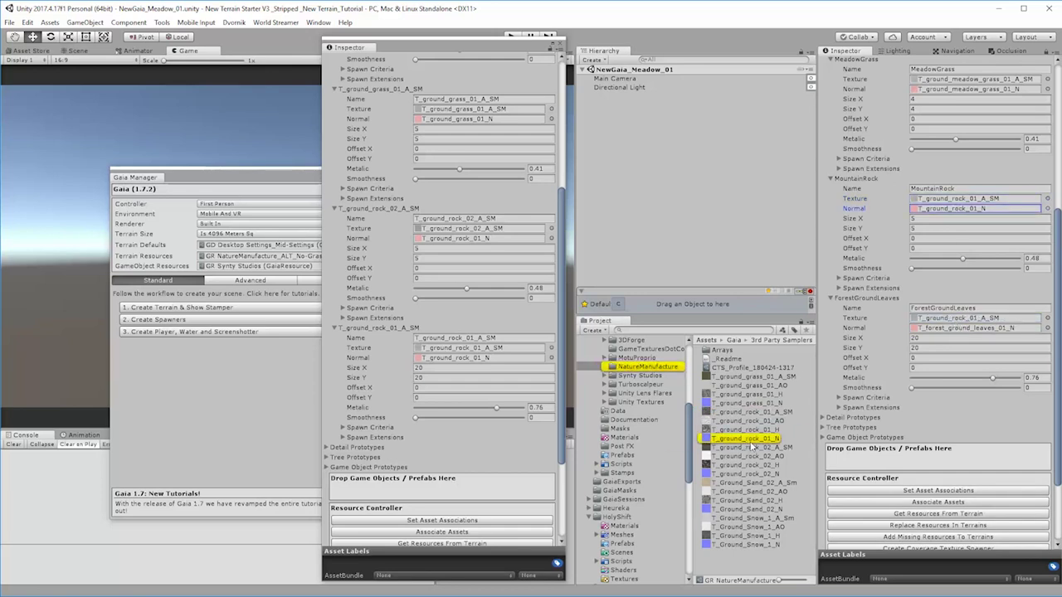
drag(752, 439, 957, 330)
Rename the third texture prototype "Forest grass" and the fourth, ForestGroundLeaves, "MountainRock"
click(962, 189)
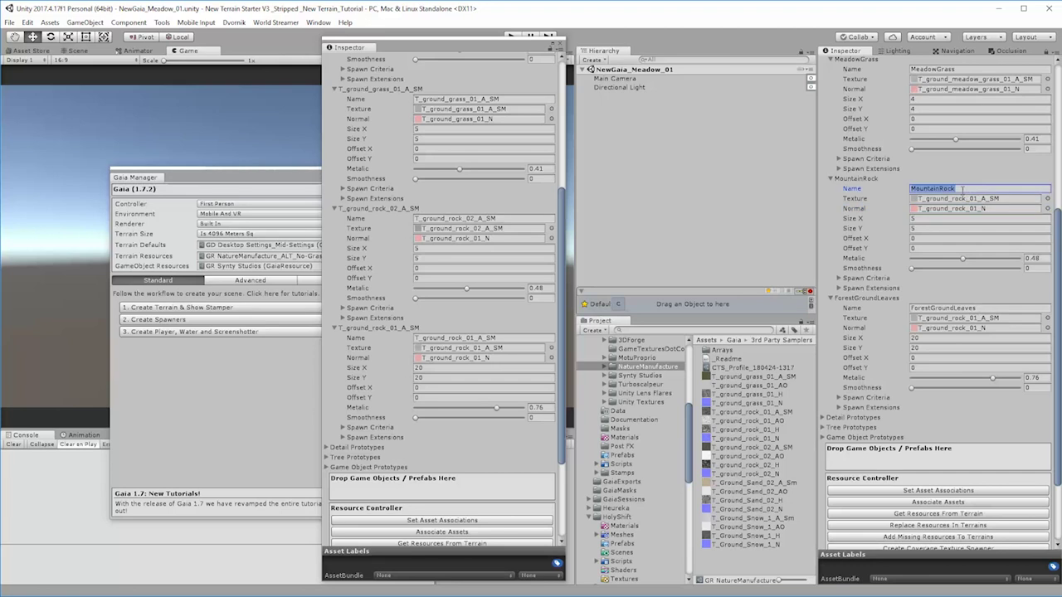
key(BackSpace)
text(Forest grass)
click(954, 319)
click(958, 308)
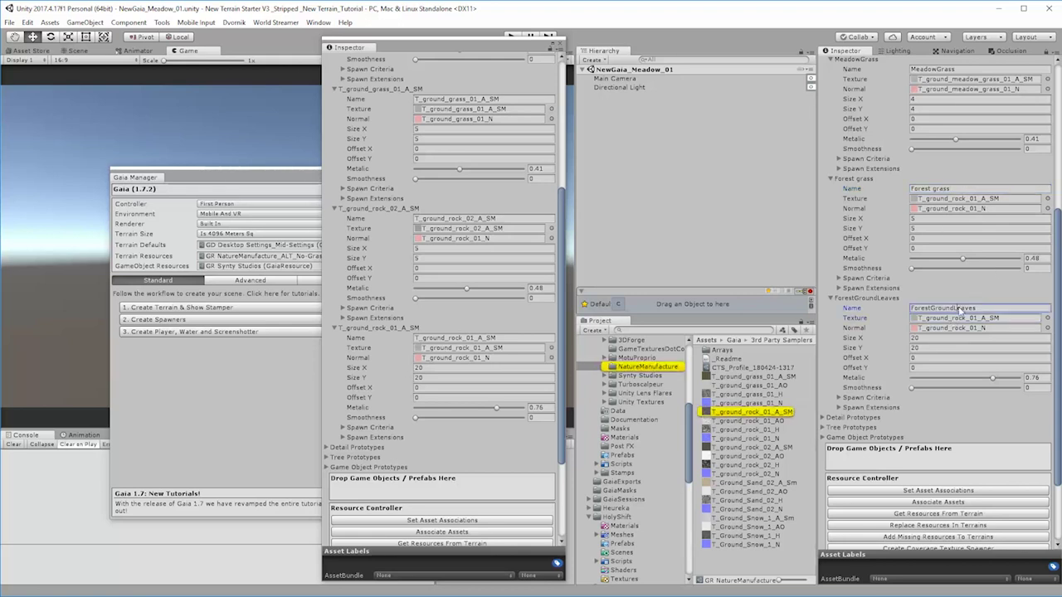
text(MountainRock)
Expand the spawn criteria entry of the 20-sized MountainRock prototype and check its height and slope settings
click(837, 397)
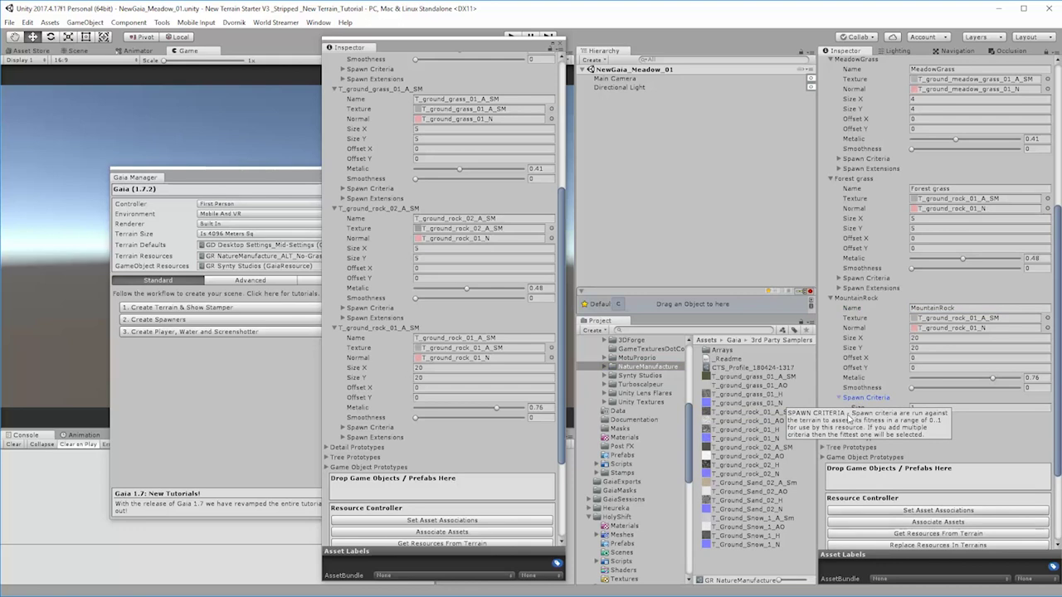
click(846, 417)
scroll(848, 418, down, 2)
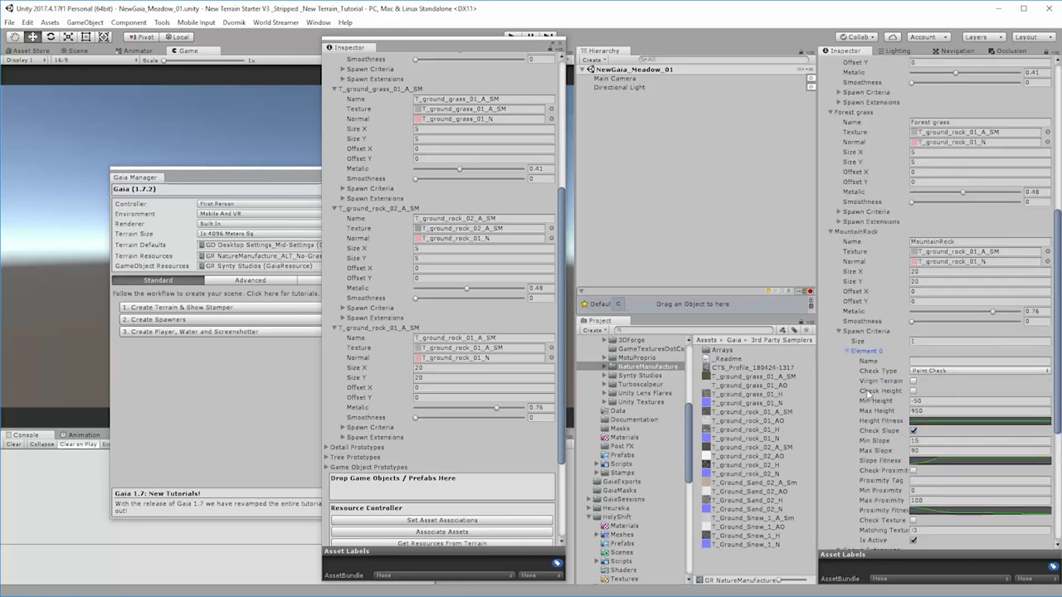
drag(898, 454, 887, 442)
click(916, 450)
Return to Gaia's Data folder and compare the spawn criteria of GR NatureManufacture's T_ground_rock_01_A_SM prototype with MountainRock's
click(753, 367)
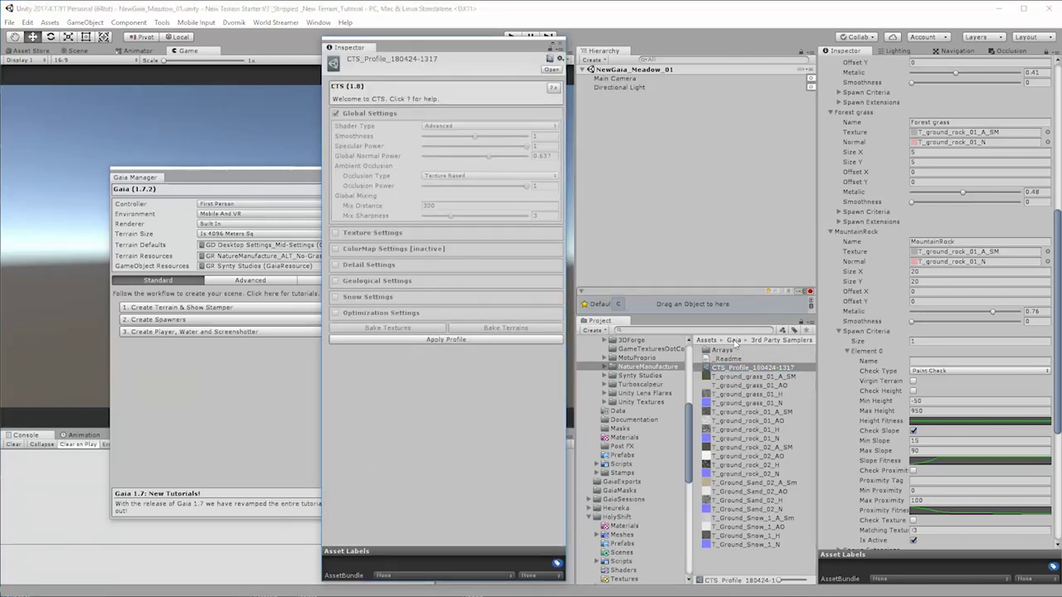
click(734, 340)
click(719, 359)
double_click(719, 358)
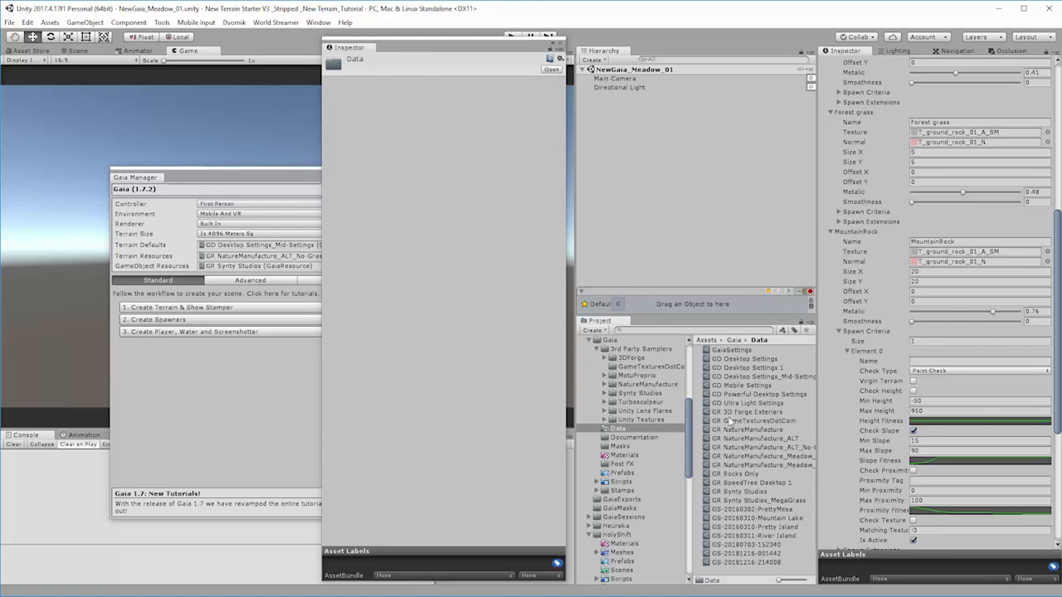
click(751, 429)
scroll(453, 484, down, 6)
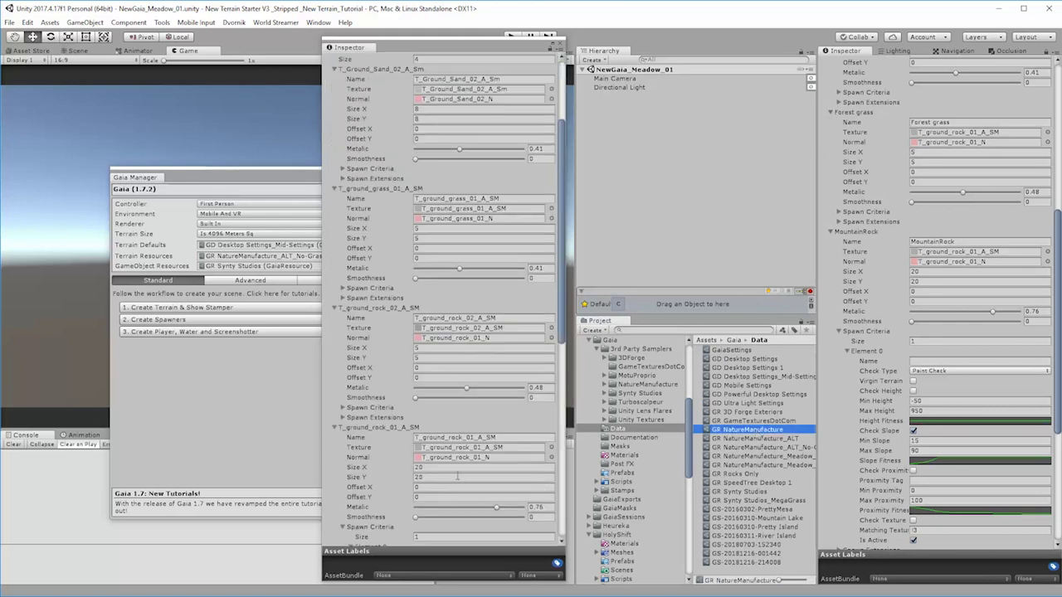
scroll(355, 417, down, 3)
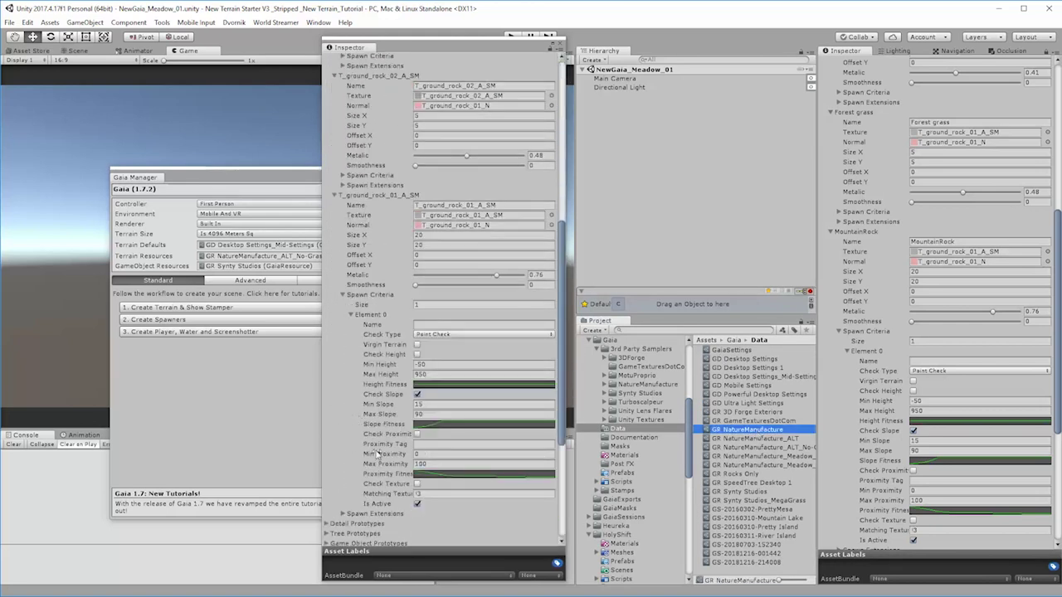
scroll(365, 528, down, 2)
click(432, 298)
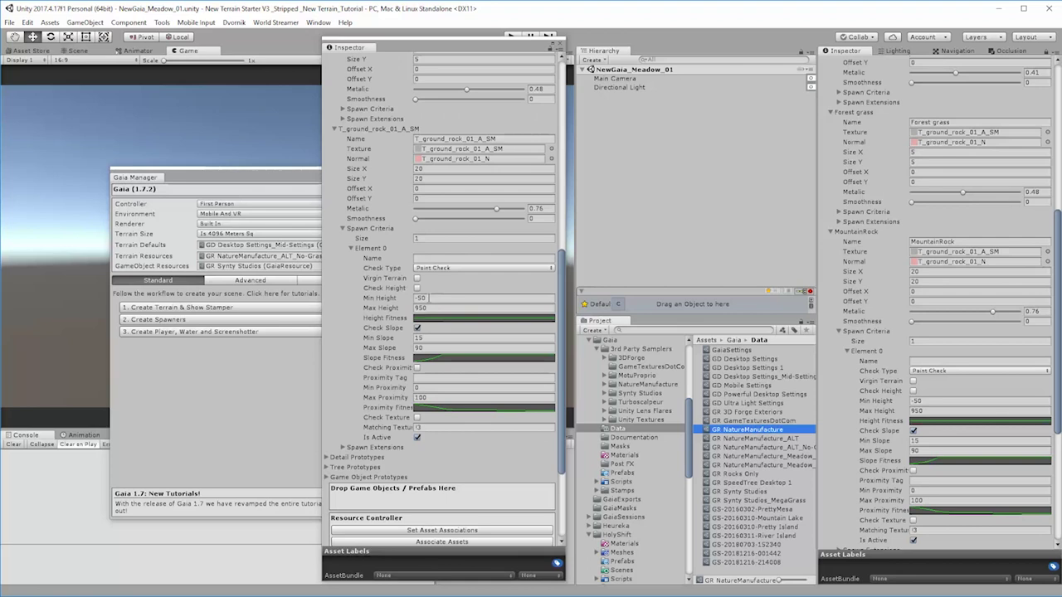
scroll(410, 310, up, 3)
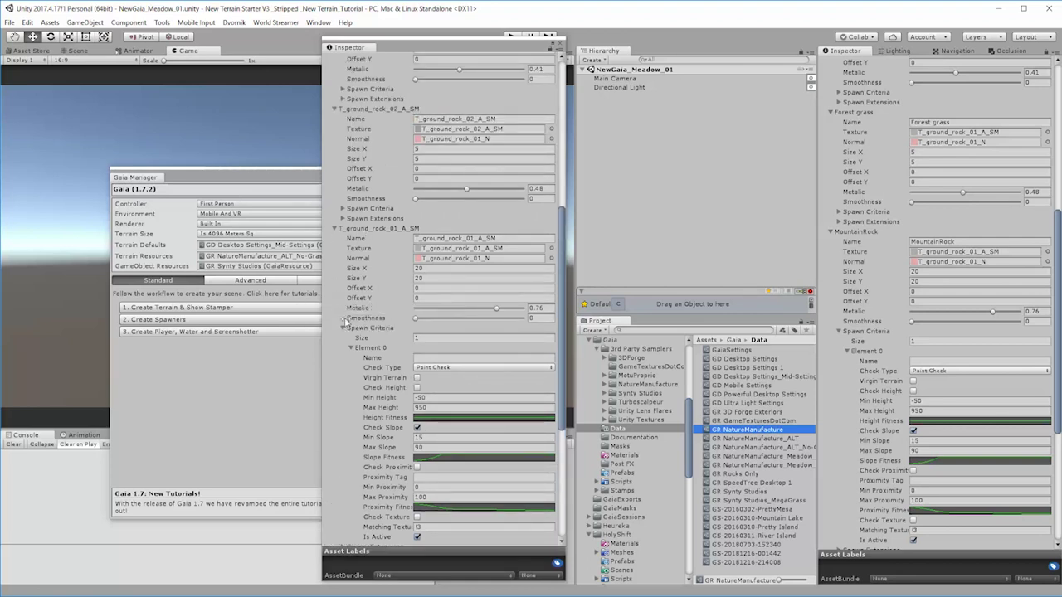
Examine the spawn criteria of GR NatureManufacture's T_ground_rock_02_A_SM prototype, including its height and slope settings
click(334, 231)
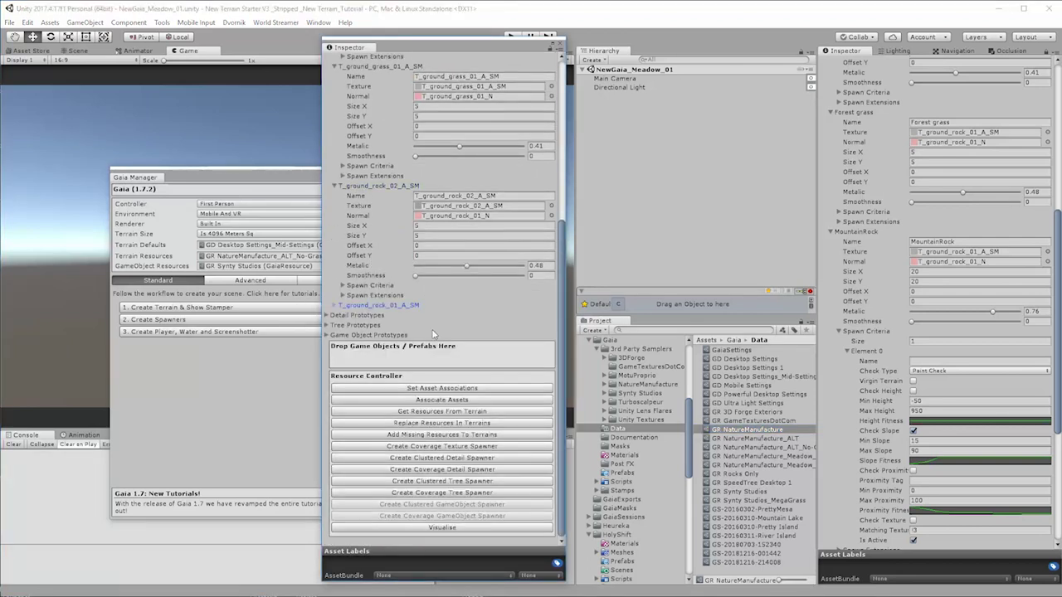
scroll(350, 157, up, 2)
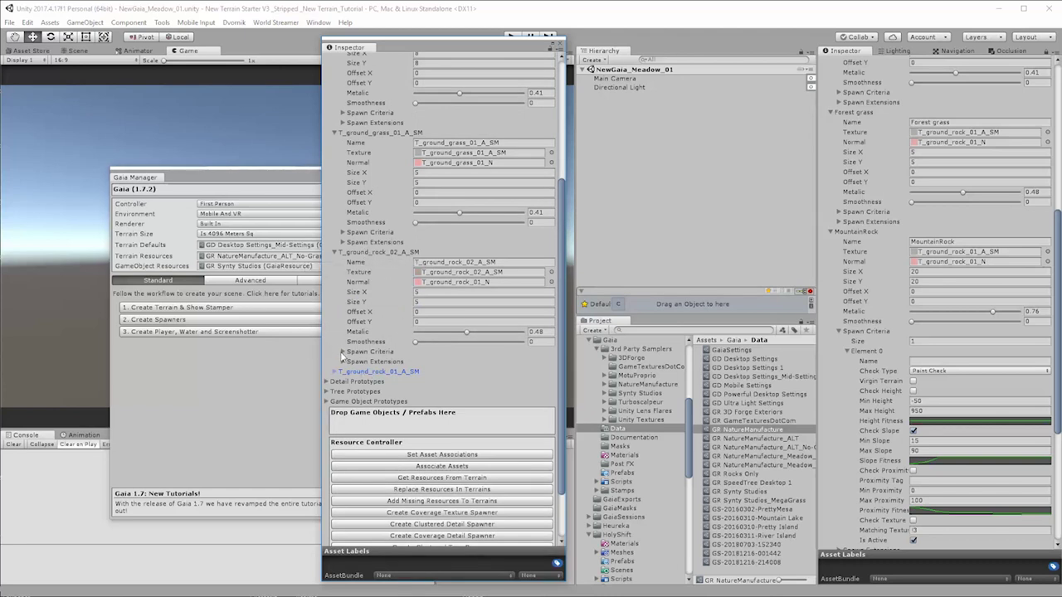
click(342, 352)
scroll(430, 328, down, 4)
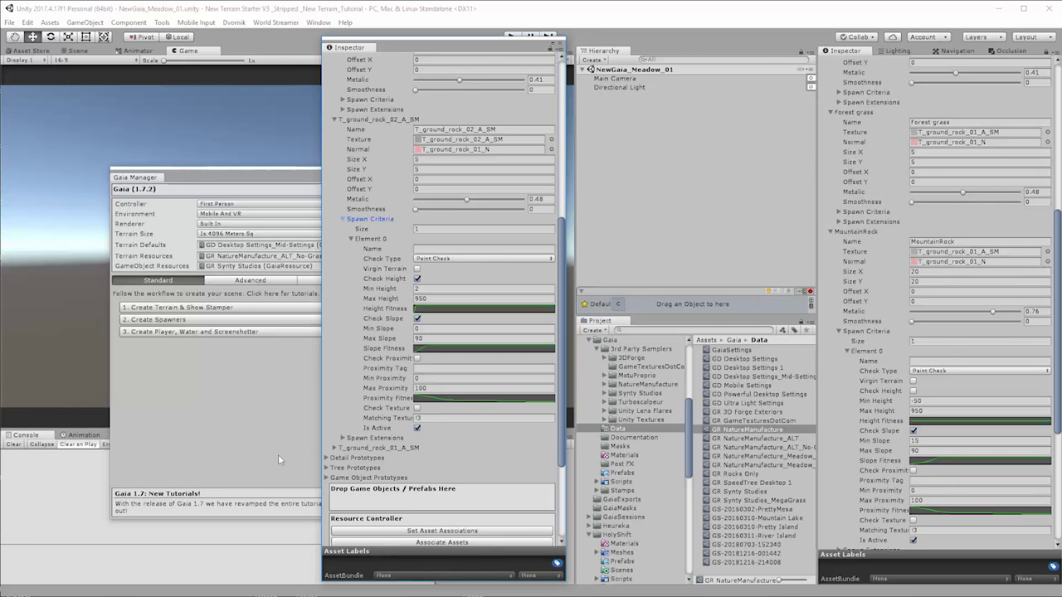
click(336, 120)
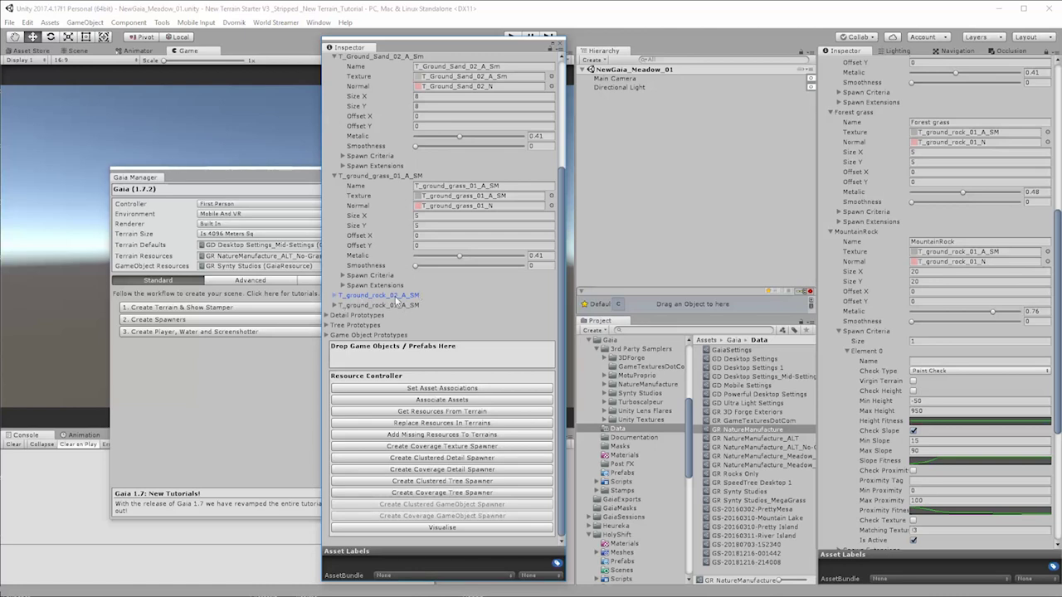
click(337, 296)
scroll(406, 413, down, 3)
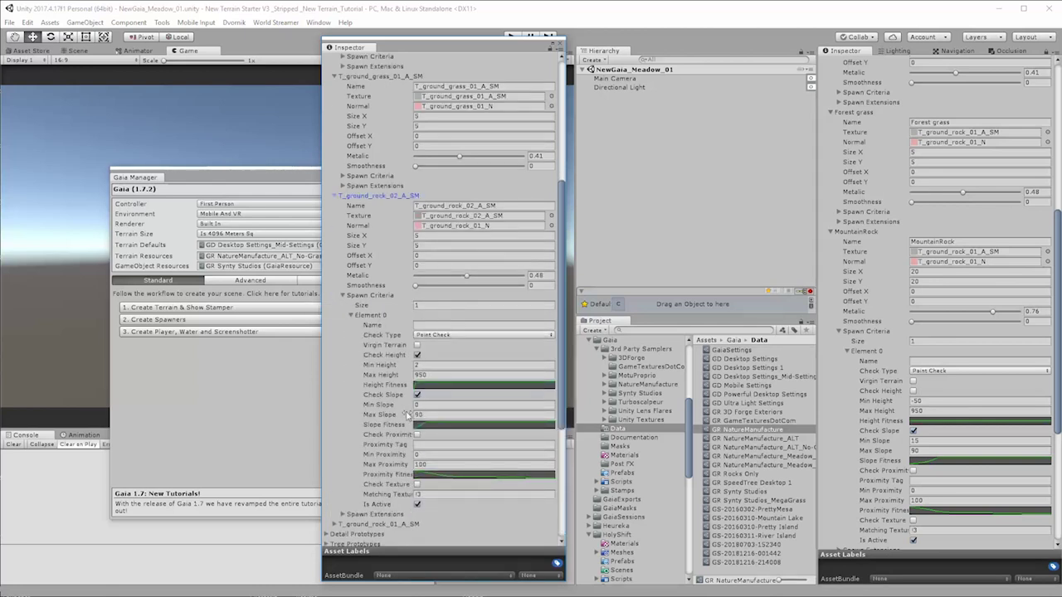
scroll(407, 415, down, 1)
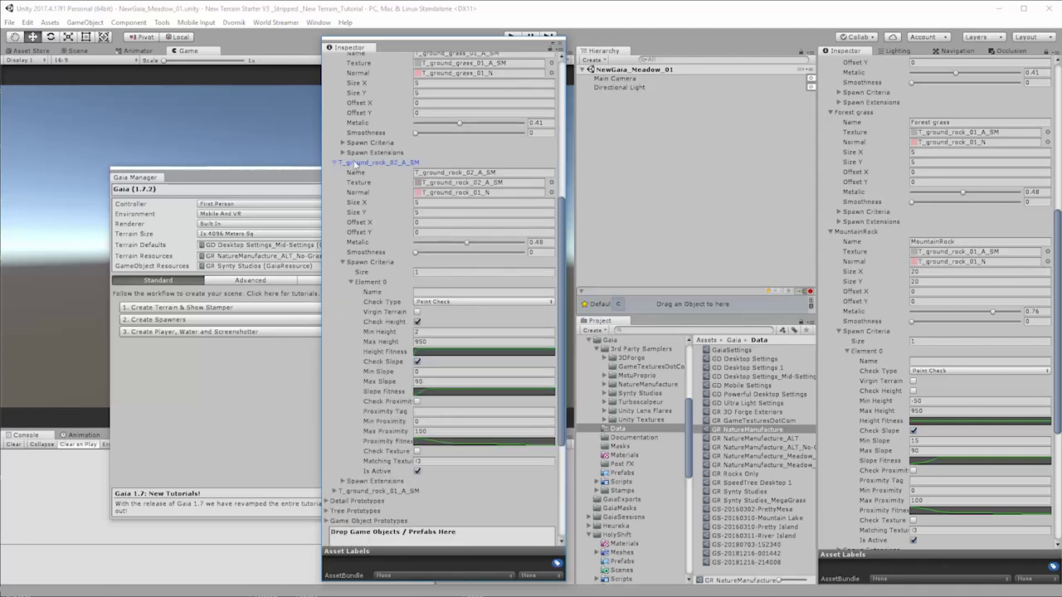
scroll(424, 406, up, 3)
scroll(425, 406, up, 3)
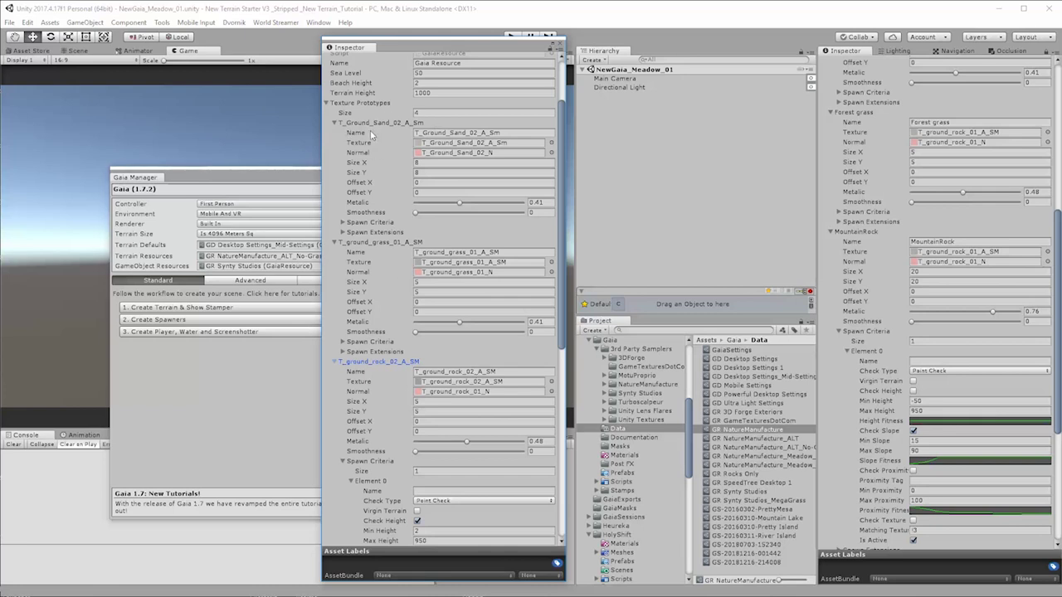
scroll(474, 389, down, 7)
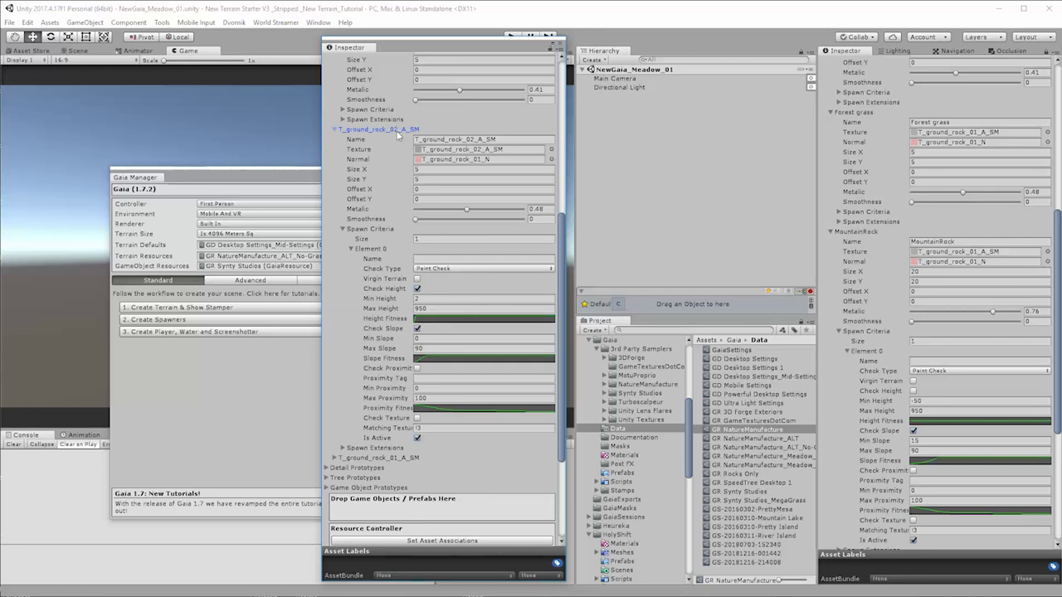
Enable Check Height in MountainRock's spawn criteria and set Min Height to 2
scroll(904, 372, down, 3)
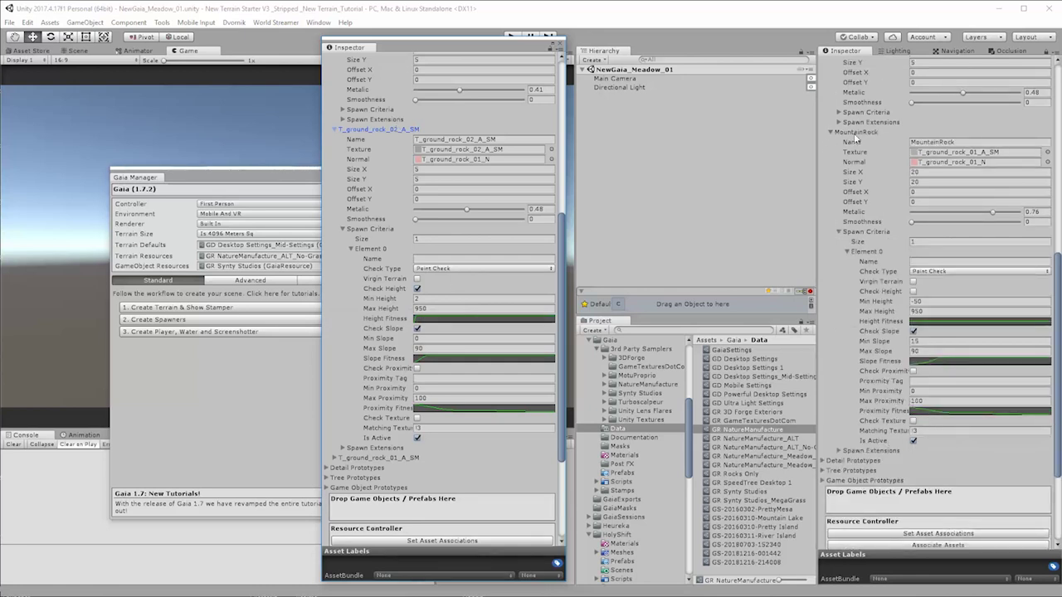
click(913, 291)
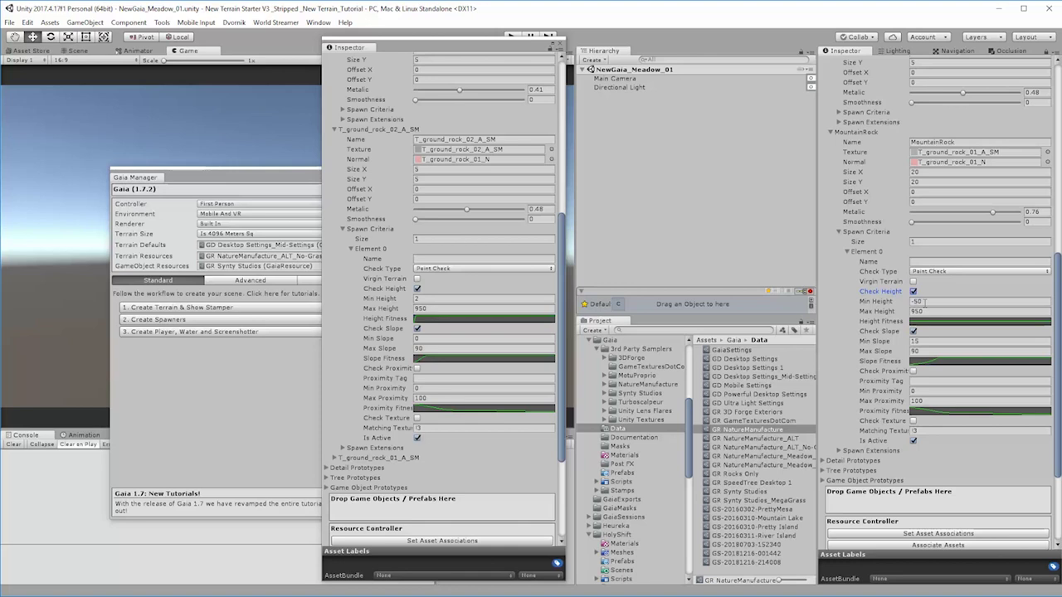
click(925, 302)
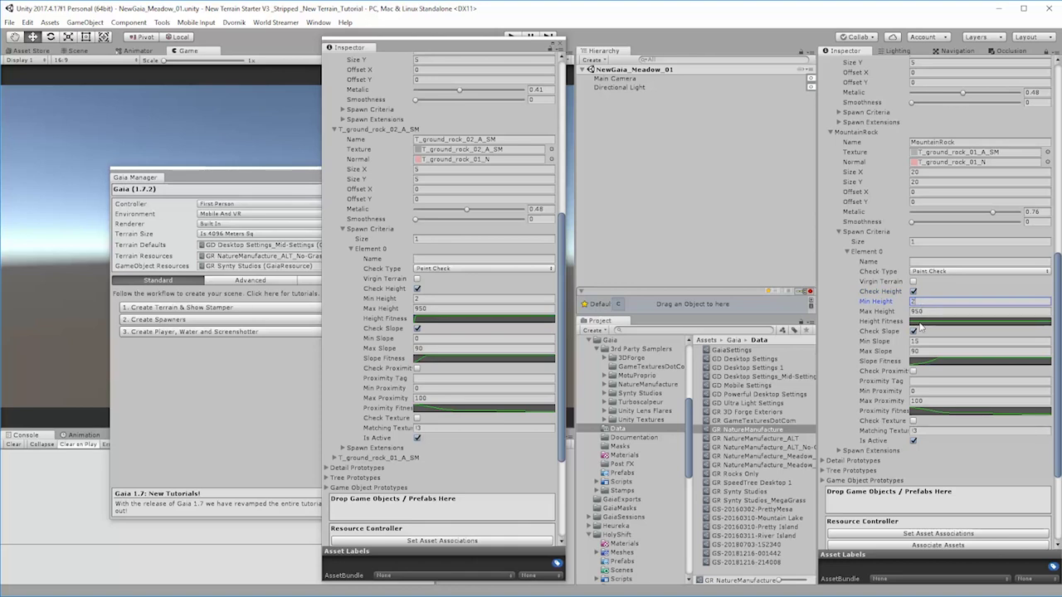
Save the Height Fitness curve of the T_ground_rock_02_A_SM prototype as a new curve preset
click(460, 319)
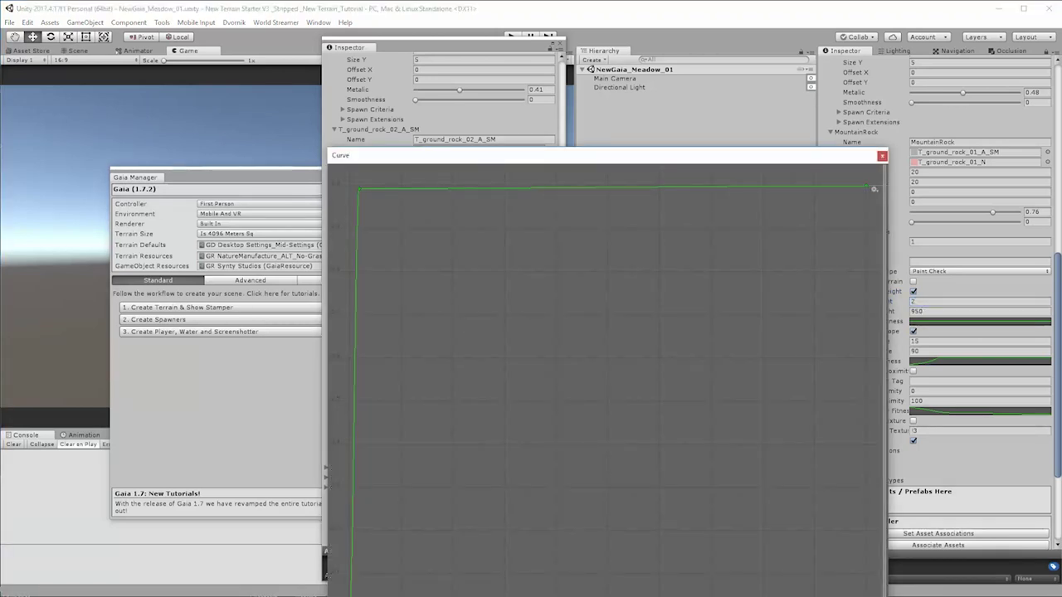
drag(520, 161, 441, 42)
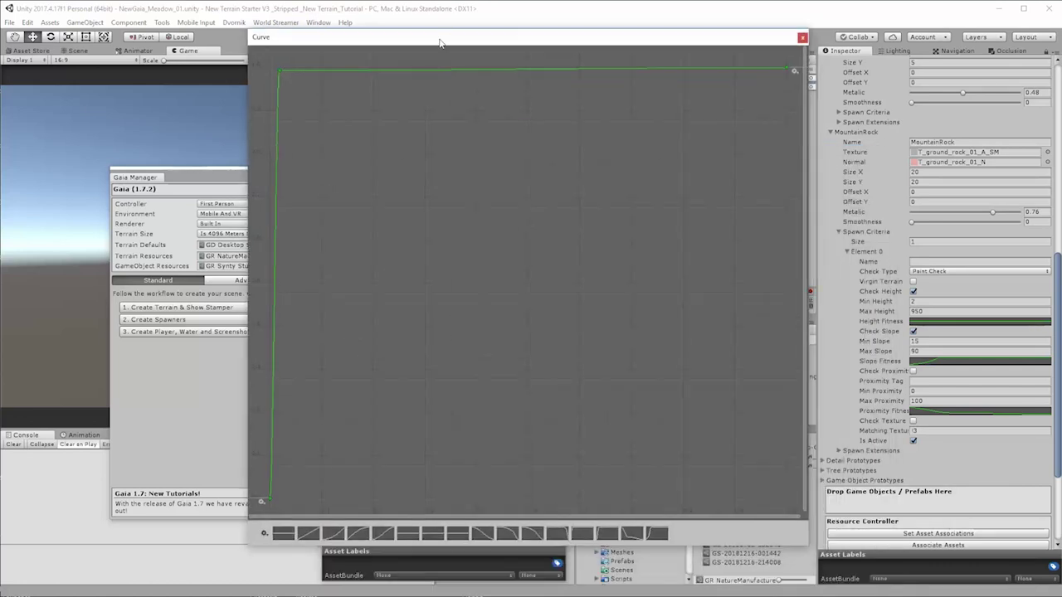
click(262, 534)
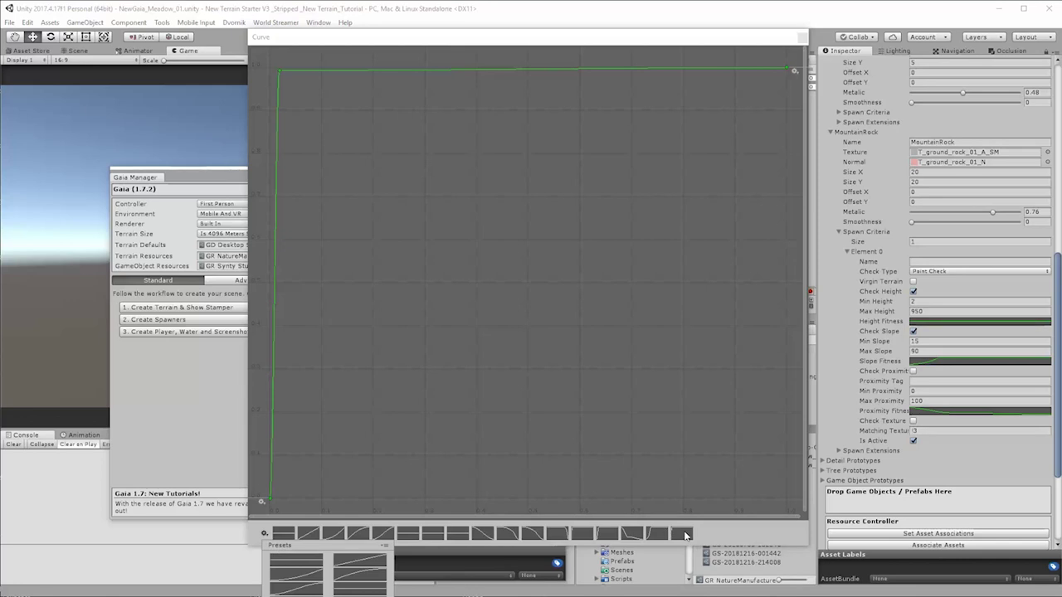
click(802, 38)
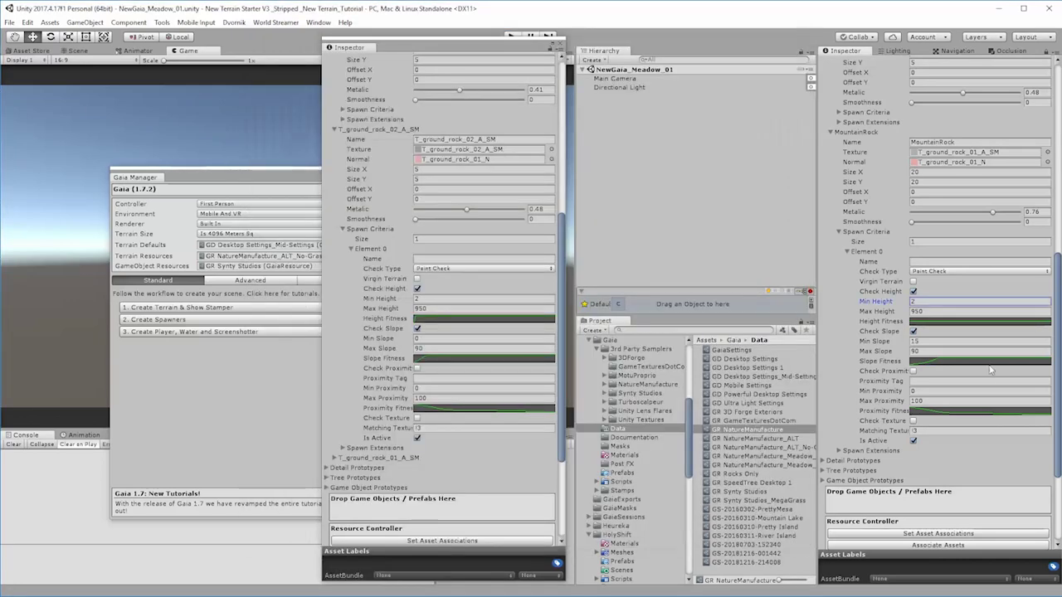
Apply the saved curve preset to MountainRock's Height Fitness and set its Min Slope to 7
click(931, 321)
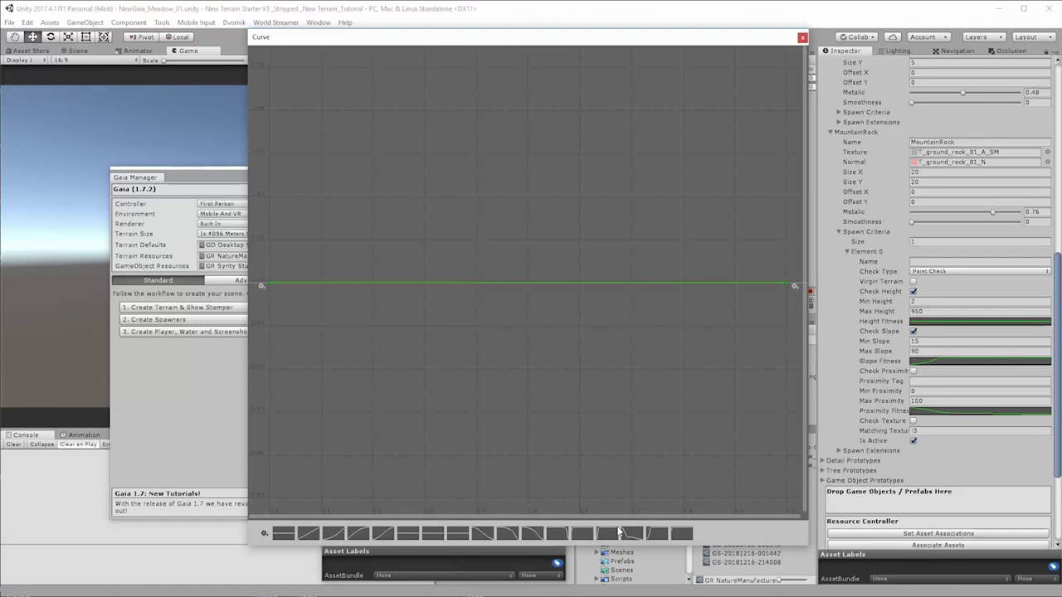
click(681, 533)
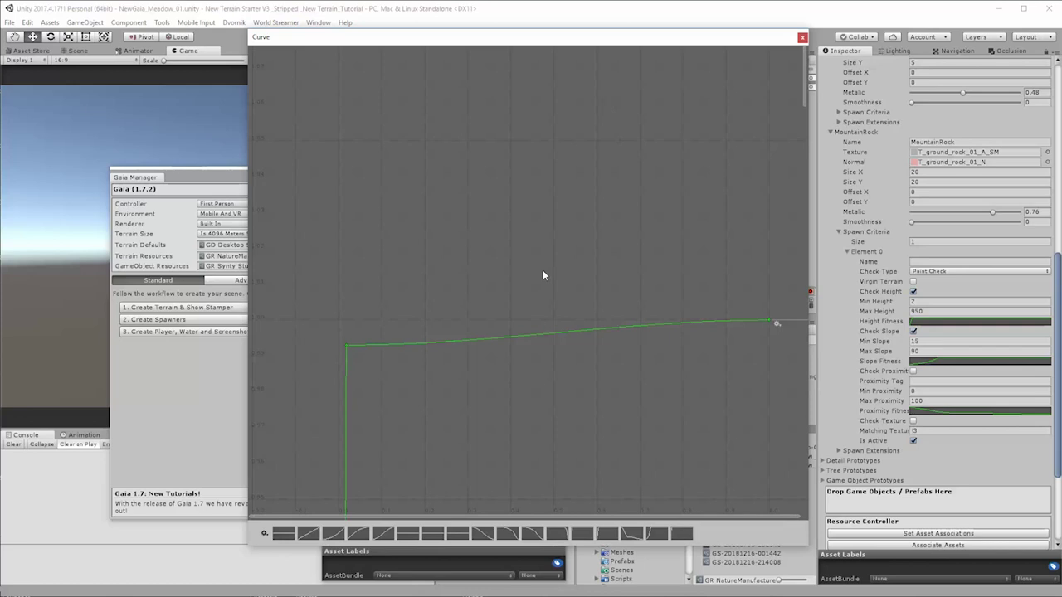
key(f)
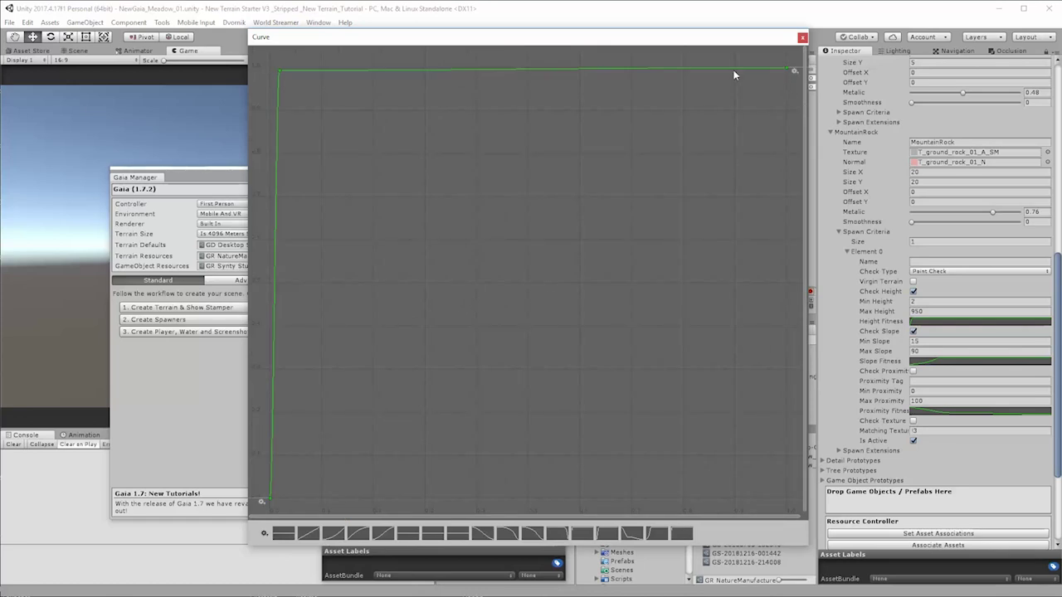
click(803, 37)
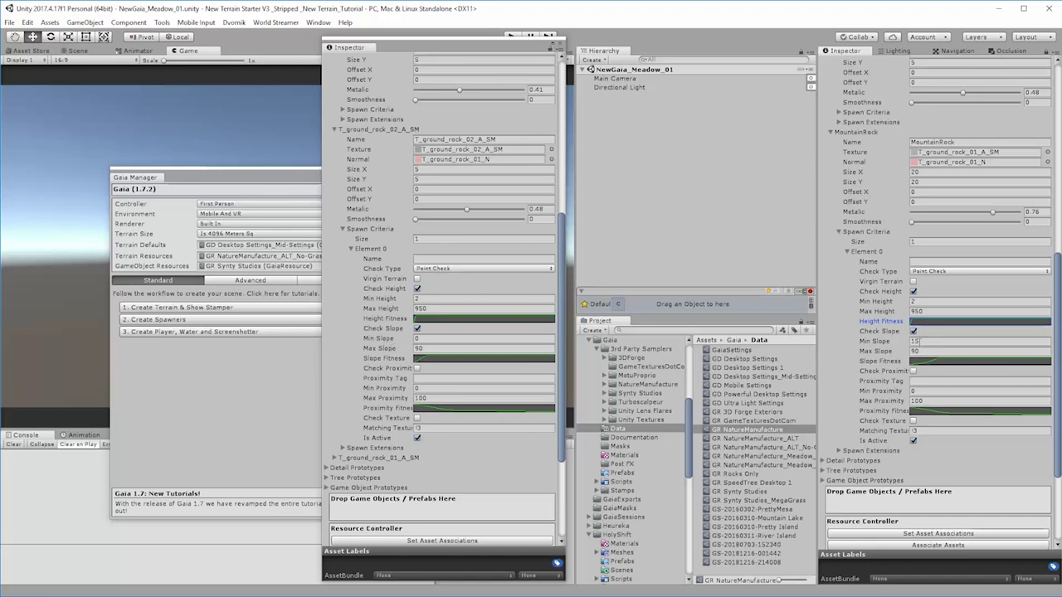
click(919, 341)
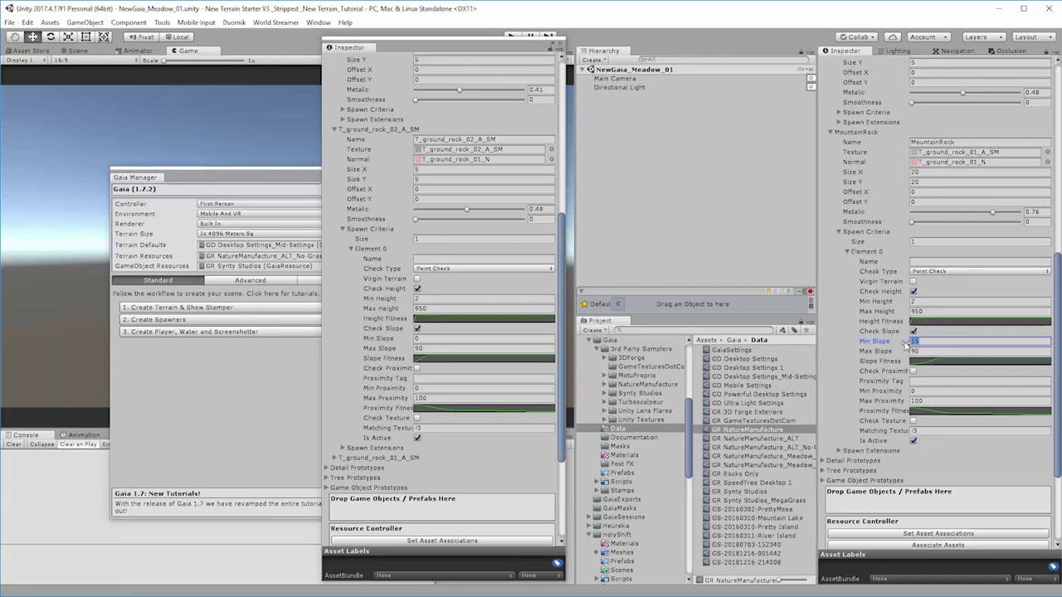
text(7)
Assign T_forest_ground_leaves_01_A_SM as texture and T_forest_ground_leaves_01_N as normal to the Forest grass prototype
scroll(966, 355, up, 3)
scroll(965, 355, up, 2)
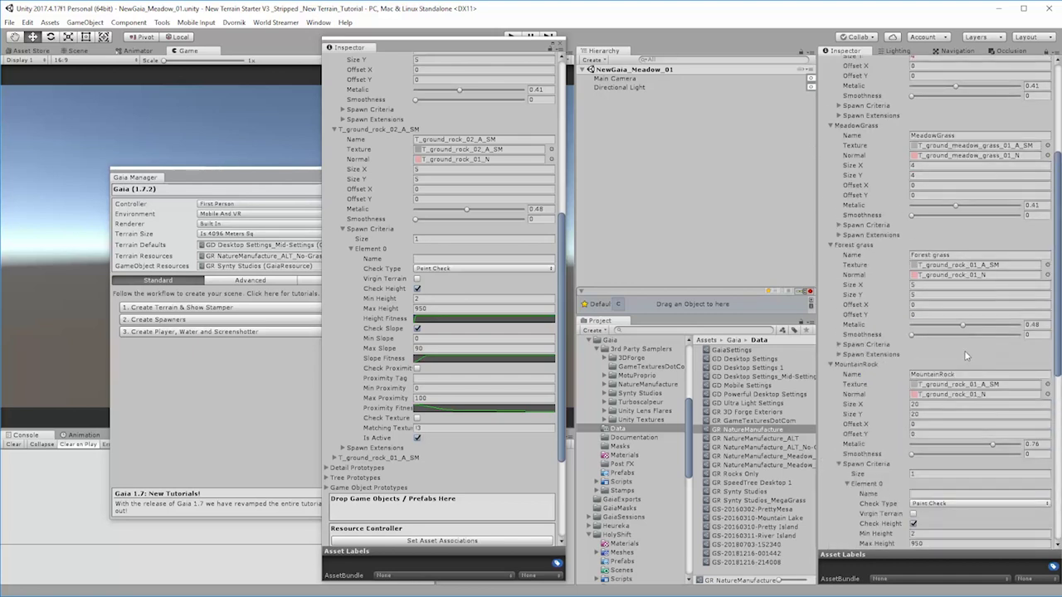
scroll(966, 355, up, 3)
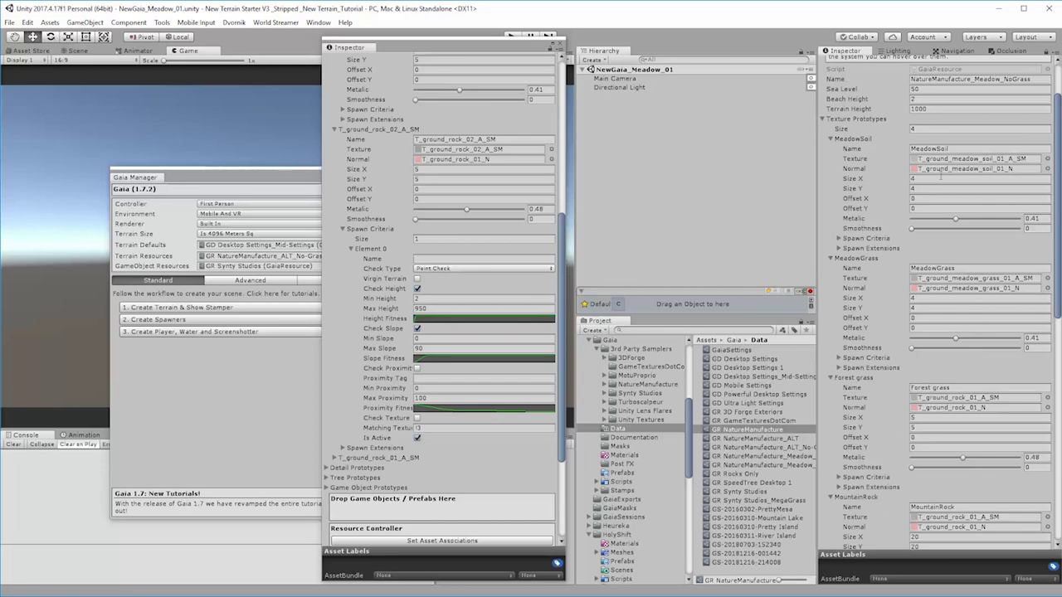
scroll(969, 282, down, 2)
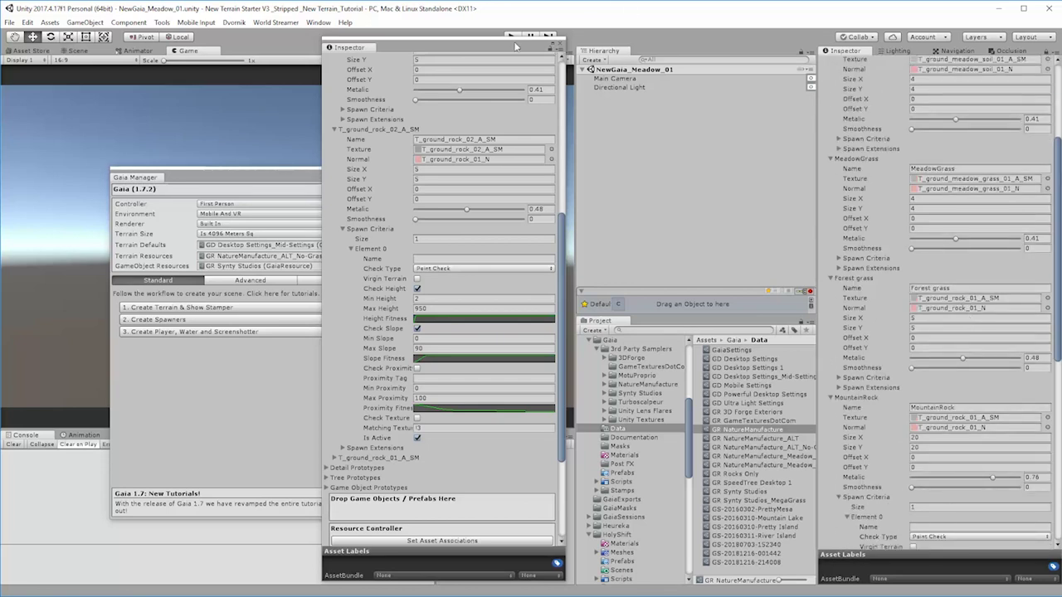
drag(514, 48, 422, 60)
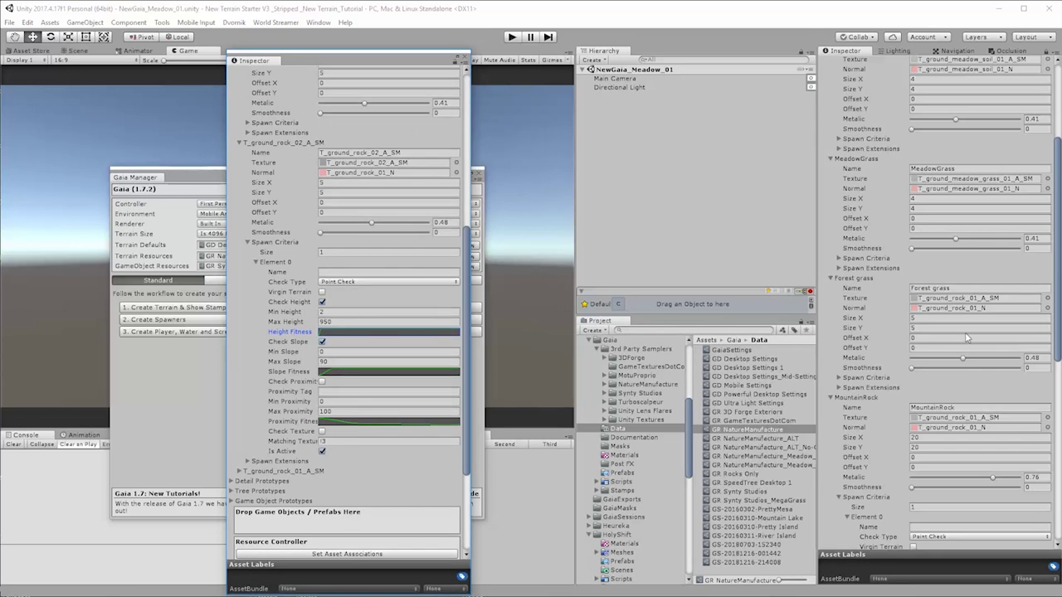
click(941, 179)
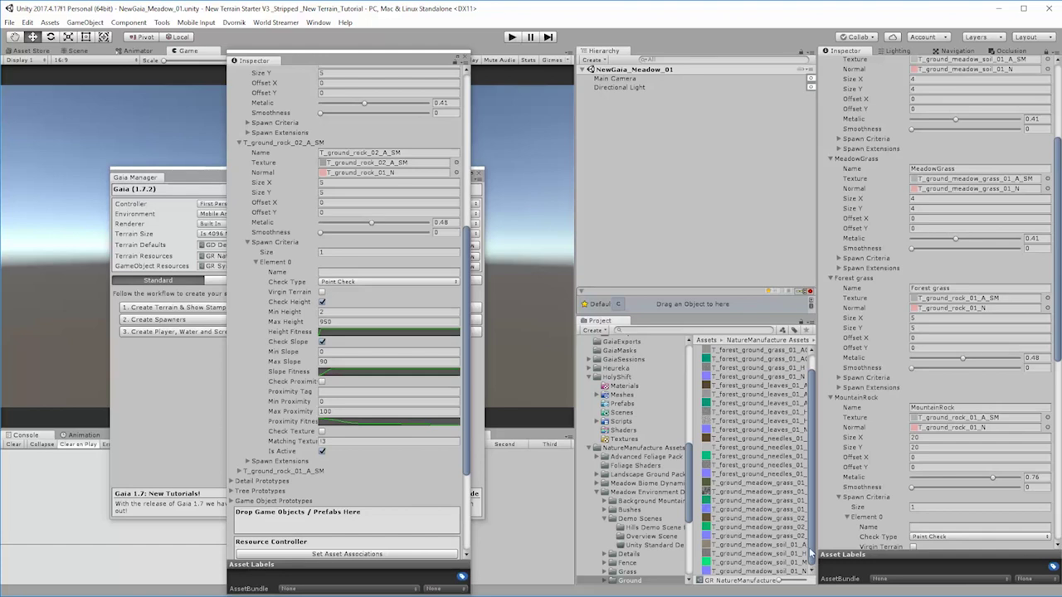
scroll(793, 423, up, 1)
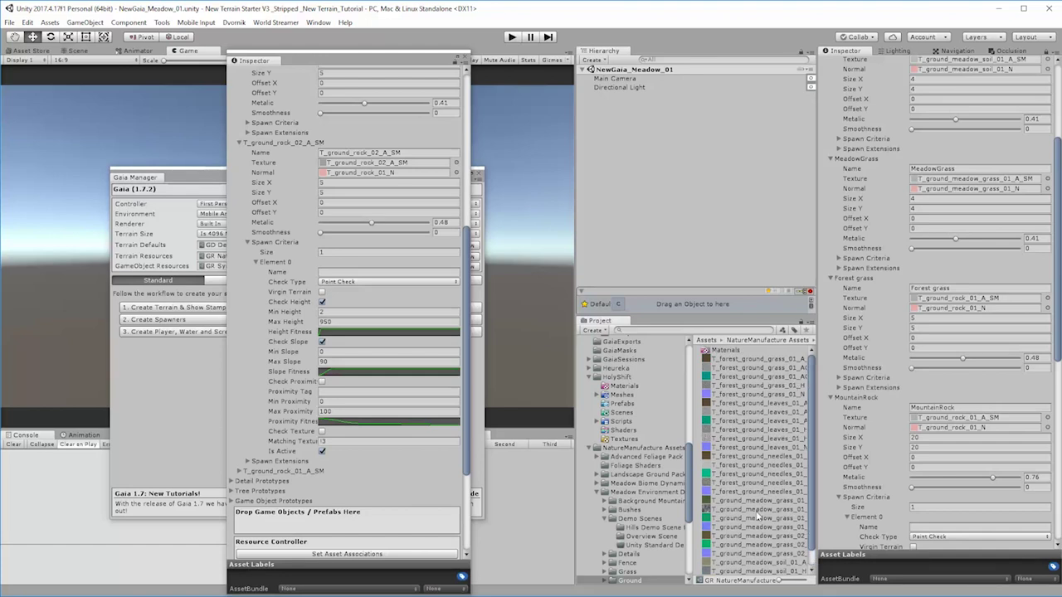
click(752, 404)
drag(752, 404, 955, 300)
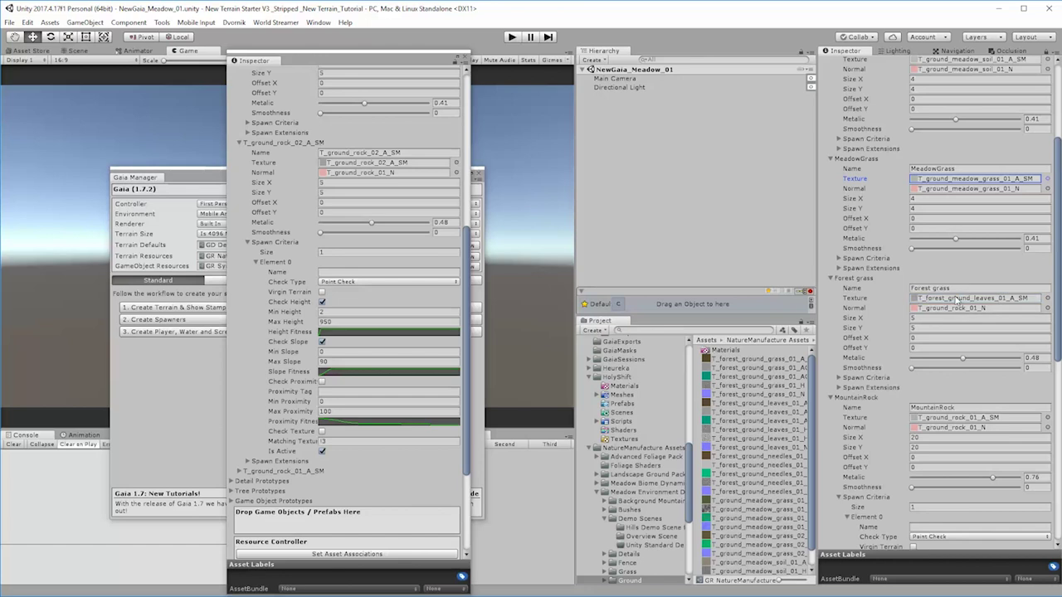
click(757, 447)
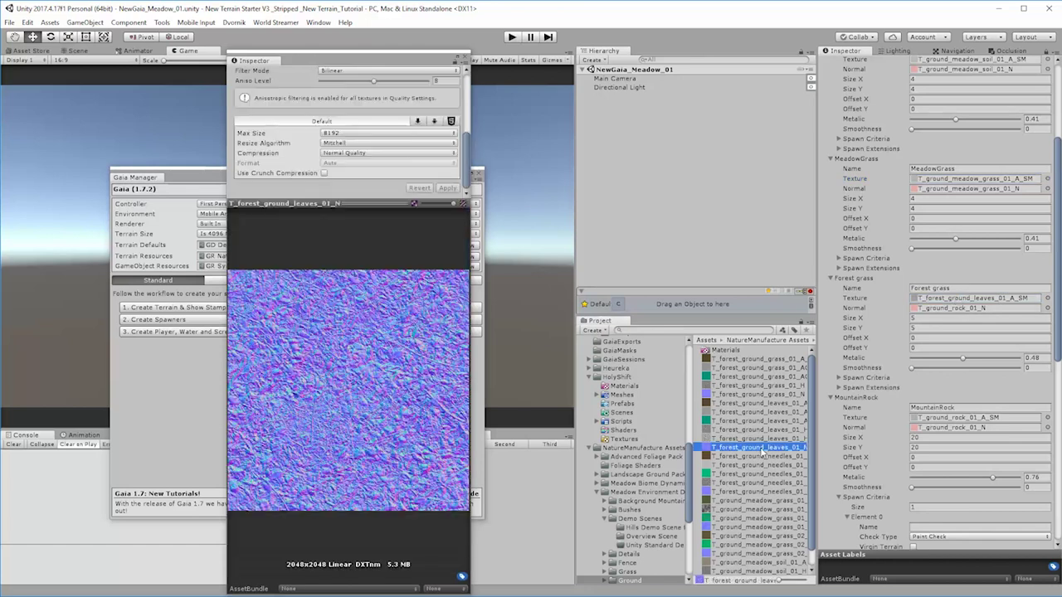
drag(761, 451, 938, 309)
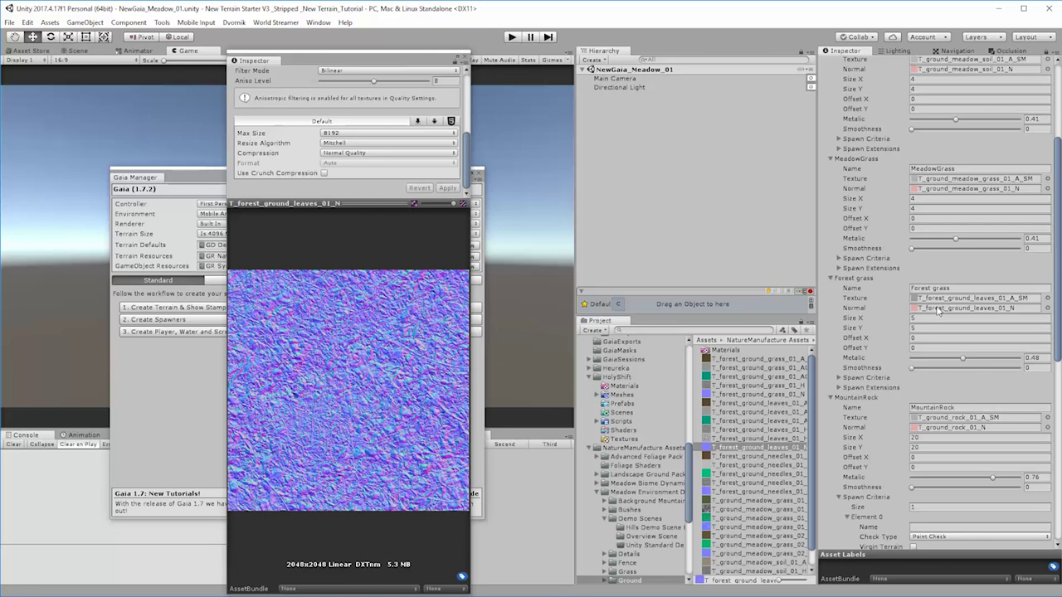
Set the Forest grass prototype's Size X and Size Y to 4 and review the texture prototypes
click(924, 318)
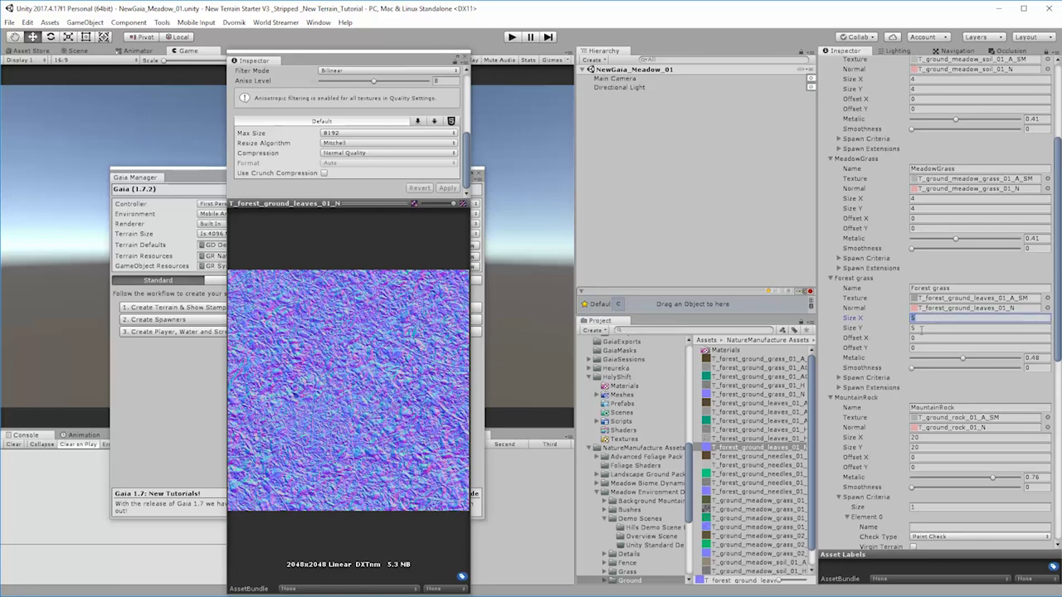
click(921, 328)
text(4)
click(925, 318)
scroll(926, 315, up, 5)
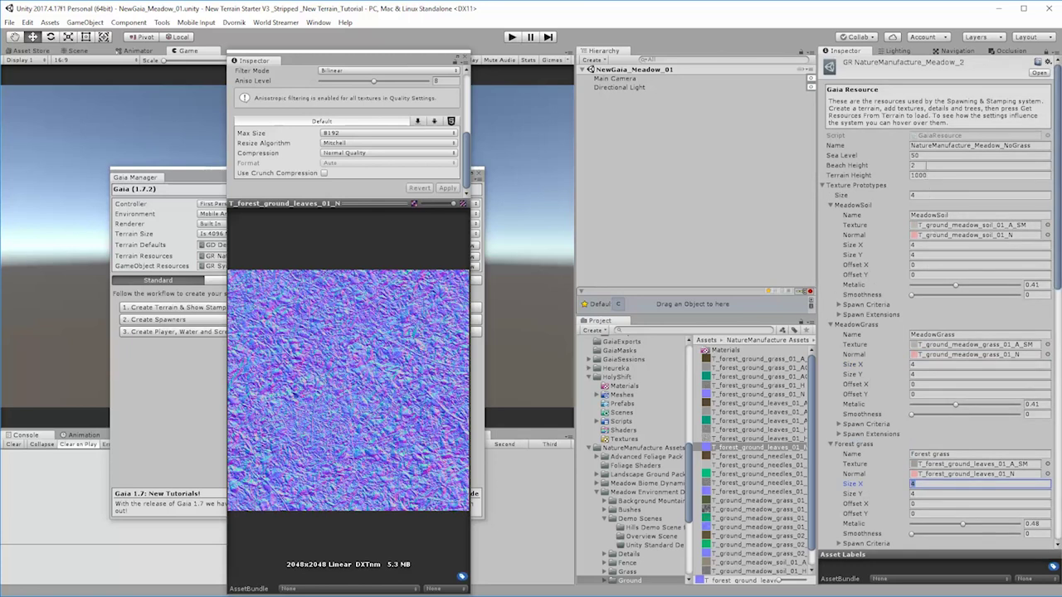
scroll(962, 406, down, 10)
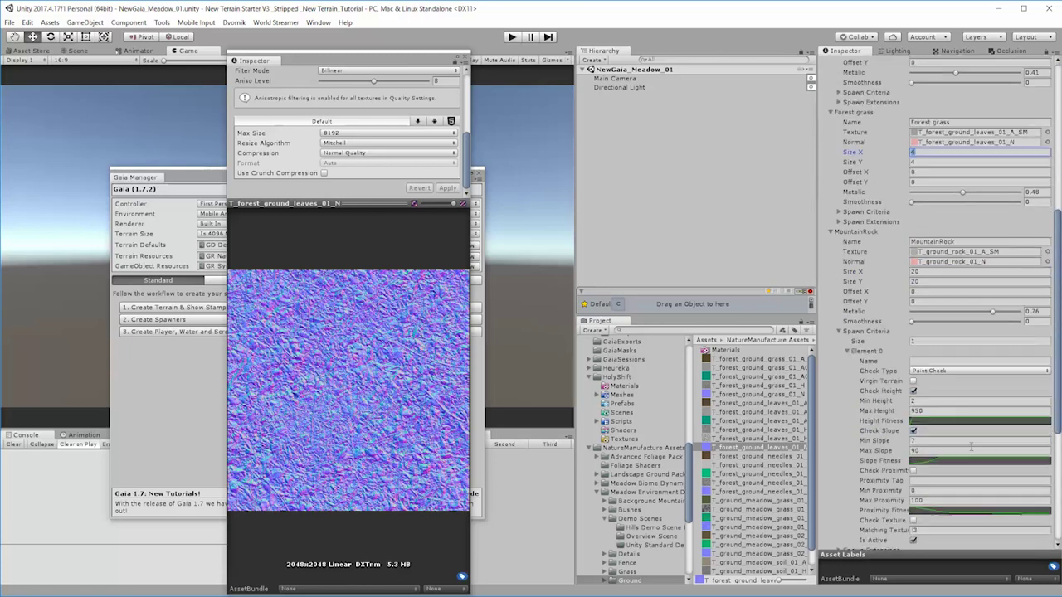
scroll(973, 441, up, 10)
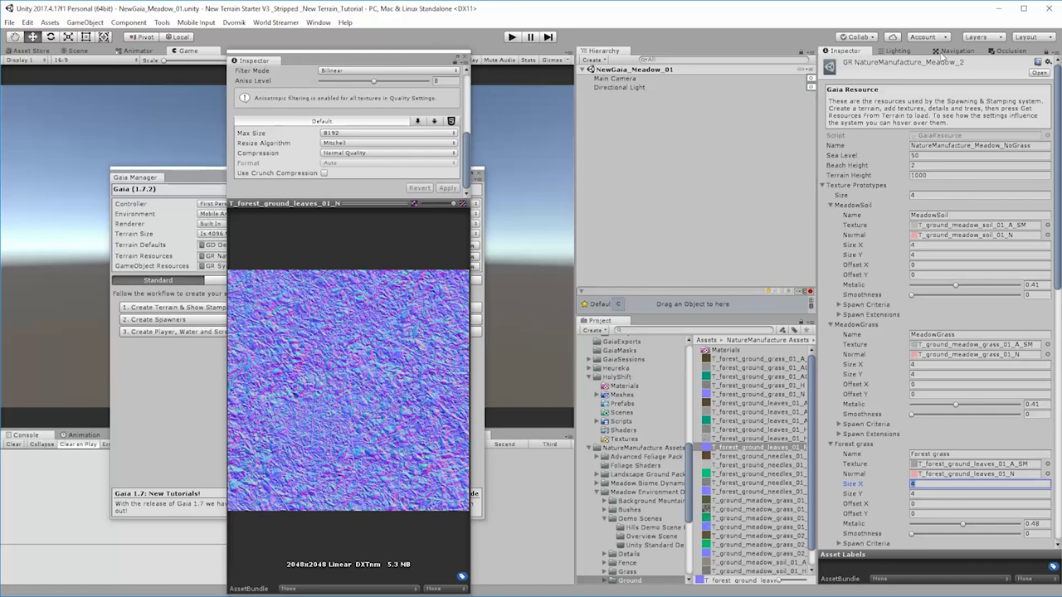
Close the floating Inspector and reposition the Gaia Manager window over the Game view
click(466, 59)
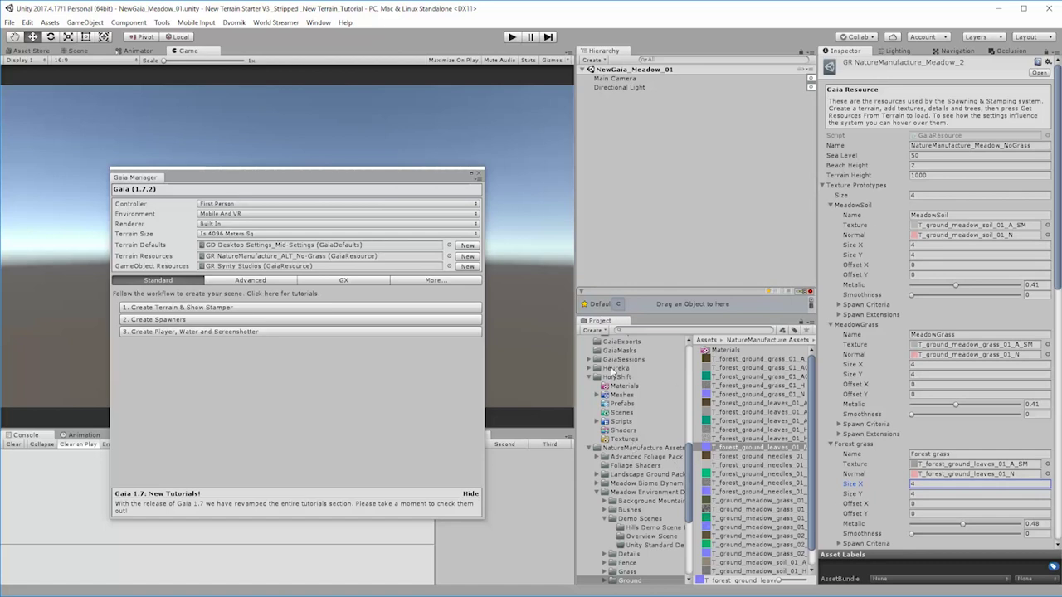
drag(421, 178, 350, 145)
drag(689, 341, 690, 342)
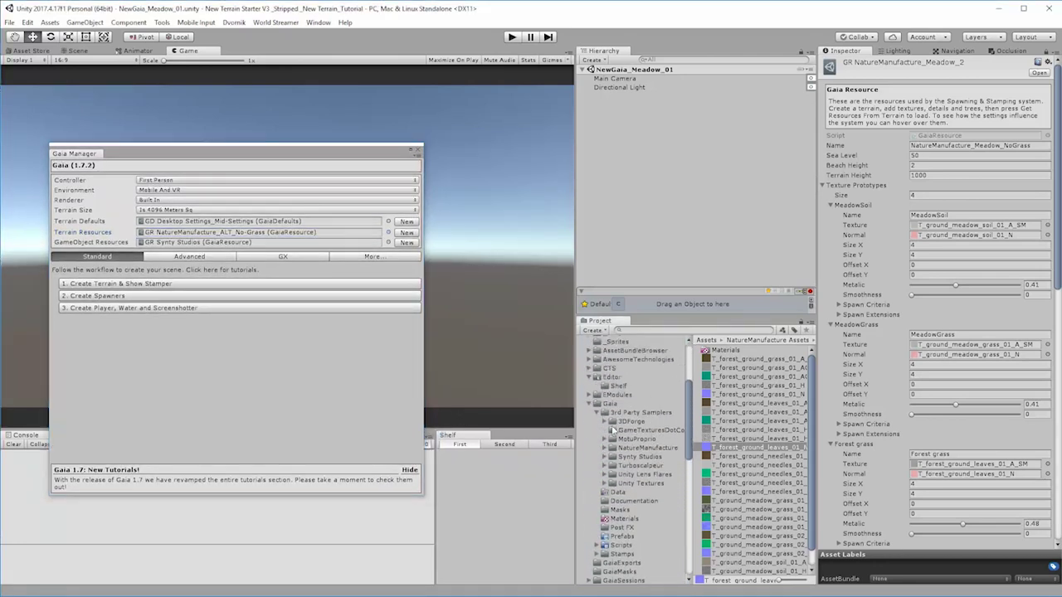
Add the Gaia folder to the Shelf and assign GR NatureManufacture_Meadow_2 from Gaia's Data folder as Terrain Resources
drag(471, 497, 472, 496)
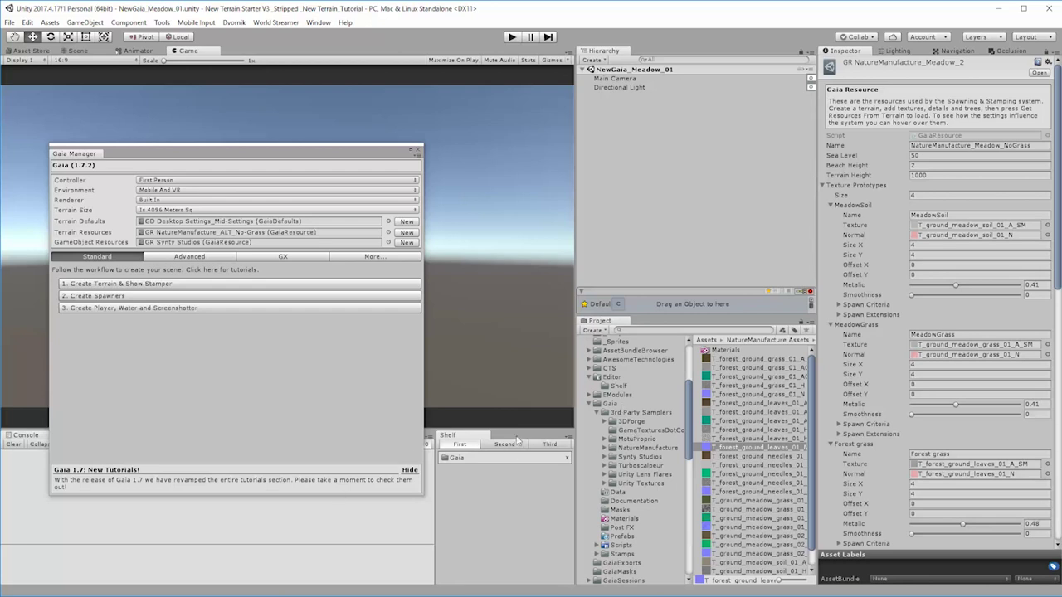
click(451, 459)
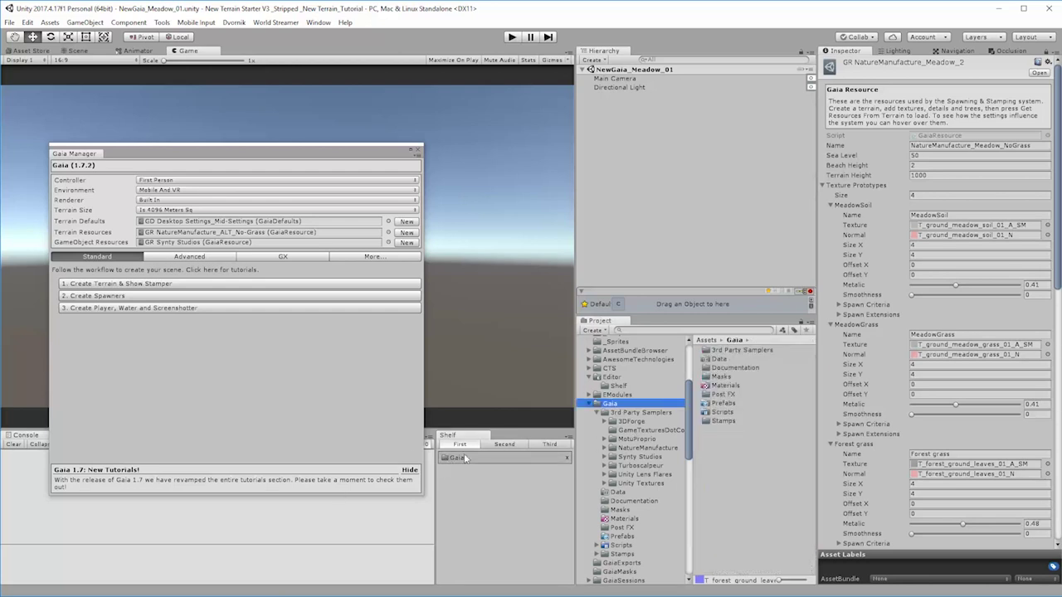
double_click(719, 361)
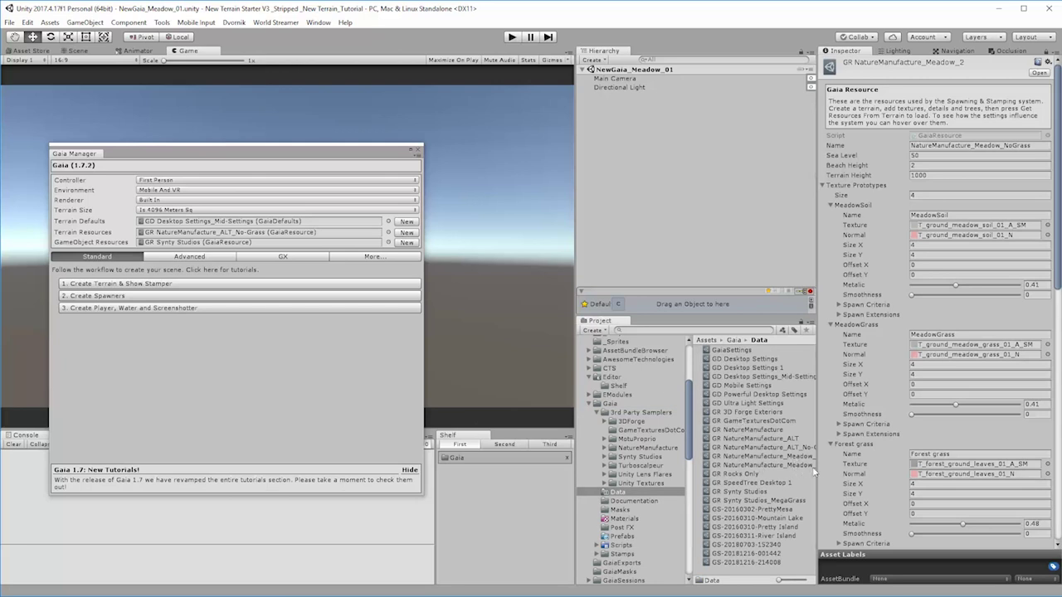
drag(817, 472, 192, 237)
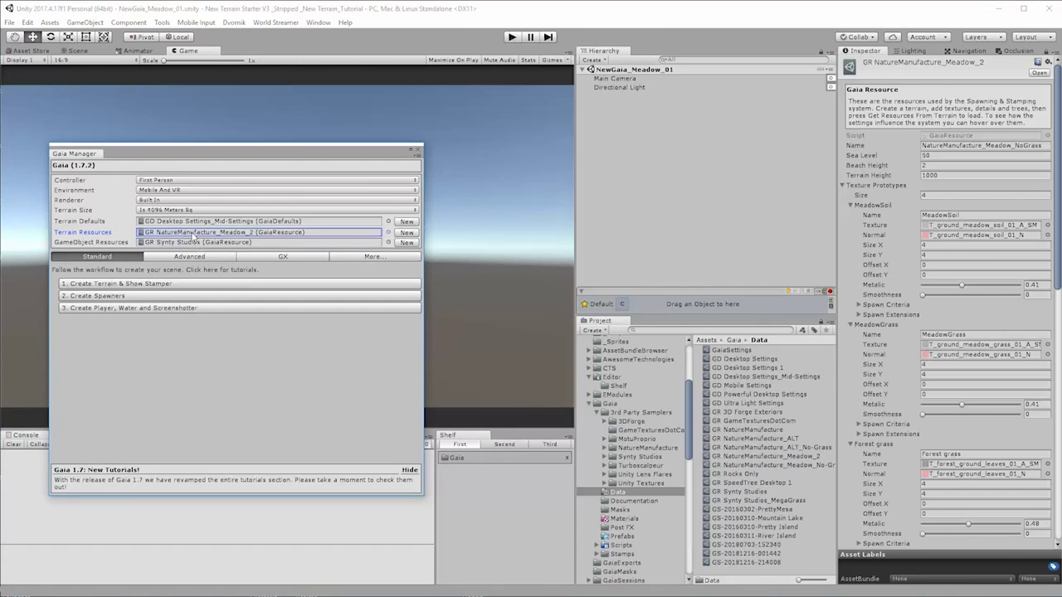
mouse_move(83, 245)
Check the Game Object Prototypes section of the meadow resource file and collapse it again
drag(1057, 286, 1057, 539)
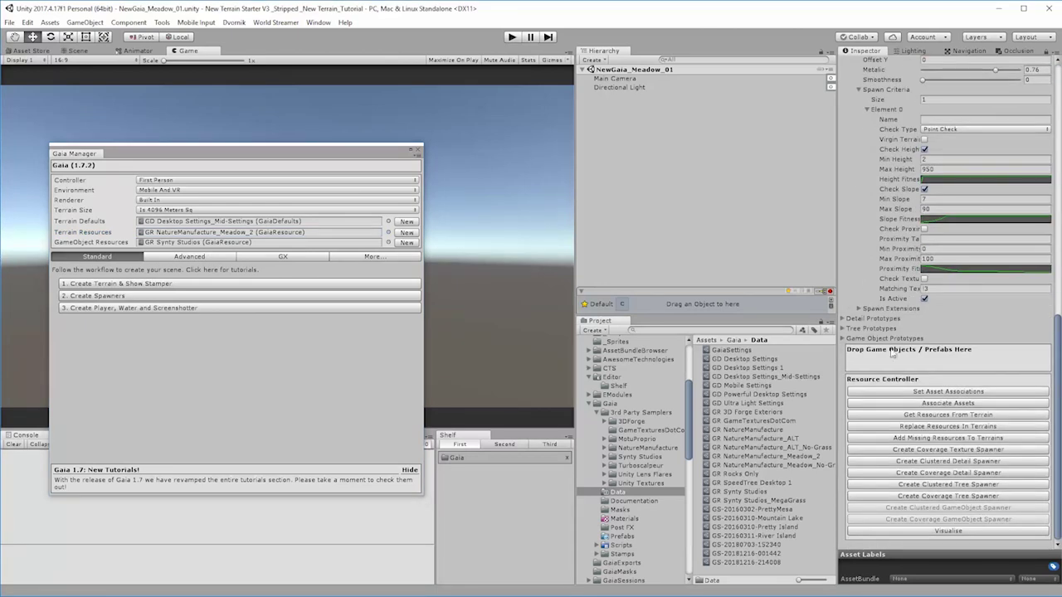
click(842, 339)
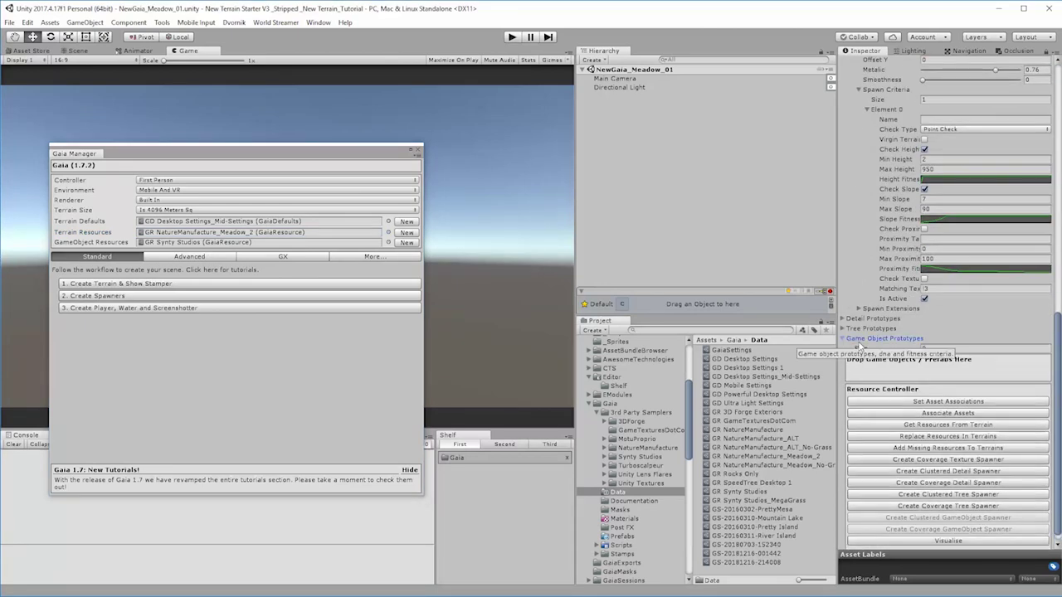
click(846, 341)
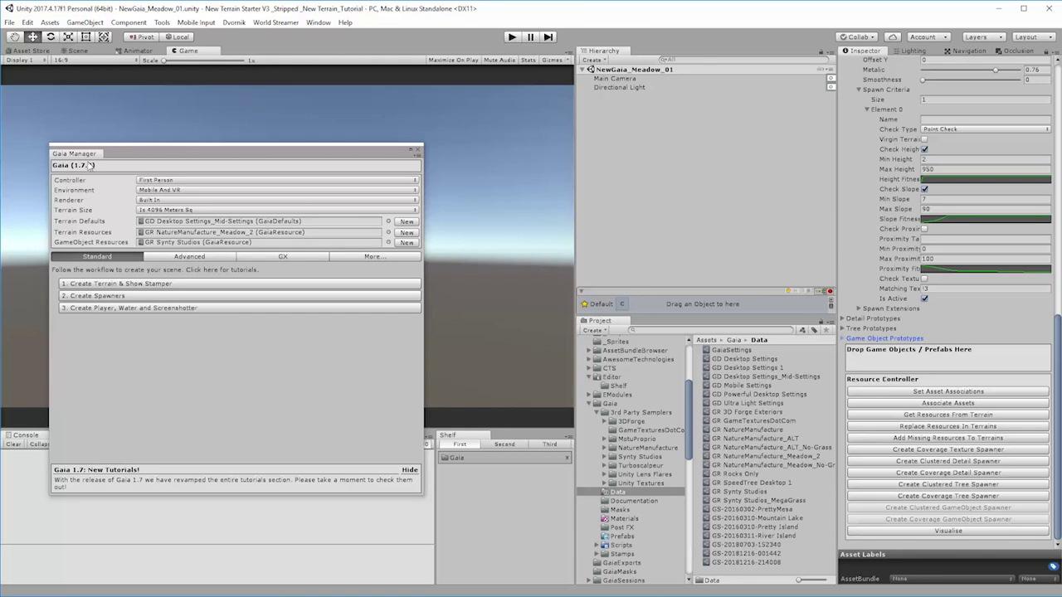
Create the terrain and Stamper with Gaia, dismiss the Gaia Manager and switch to the Scene view
click(97, 288)
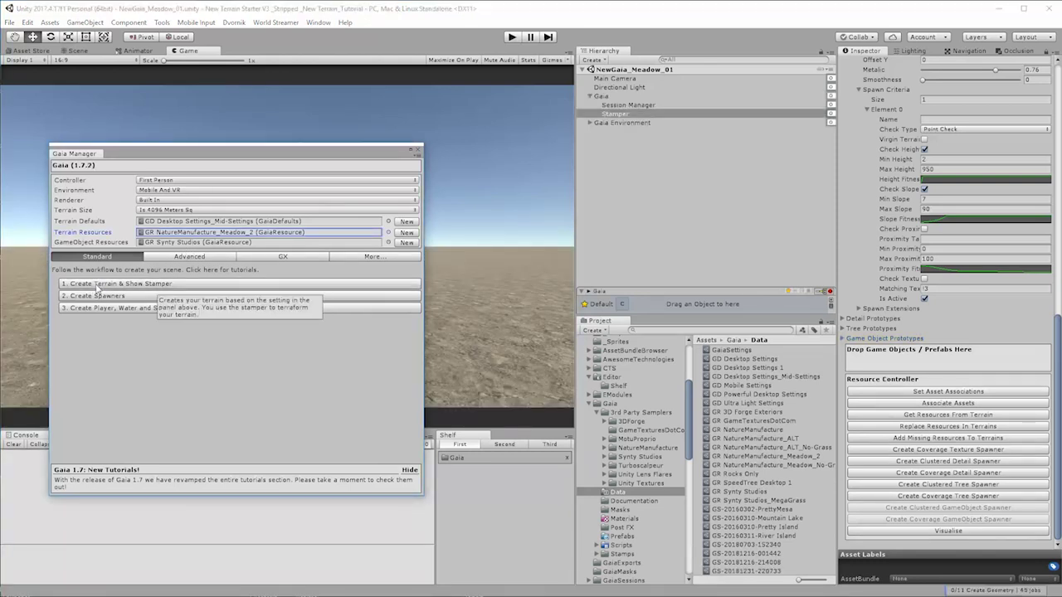
drag(297, 154, 277, 175)
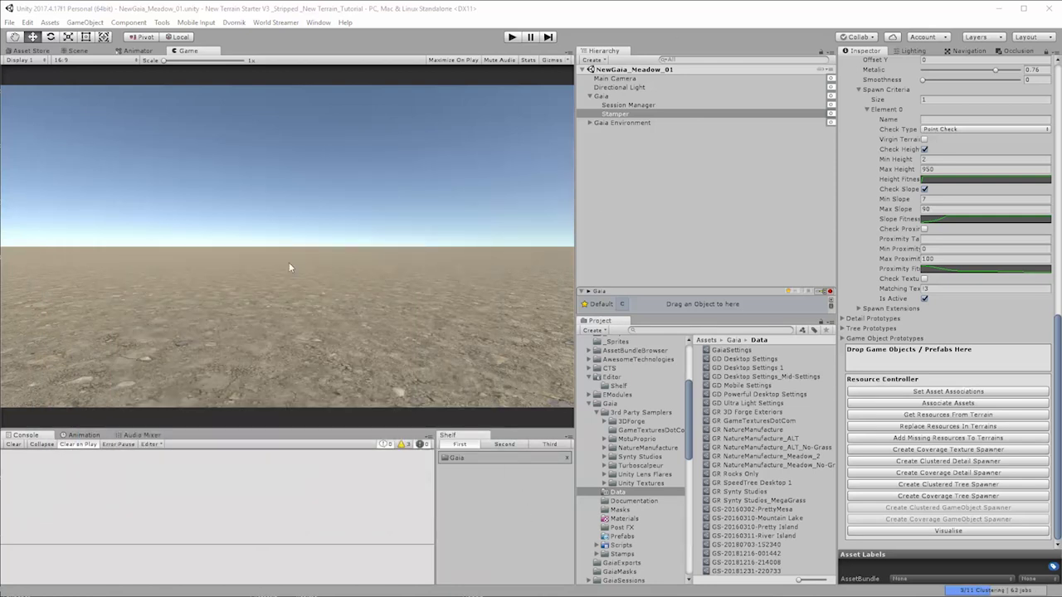
click(79, 51)
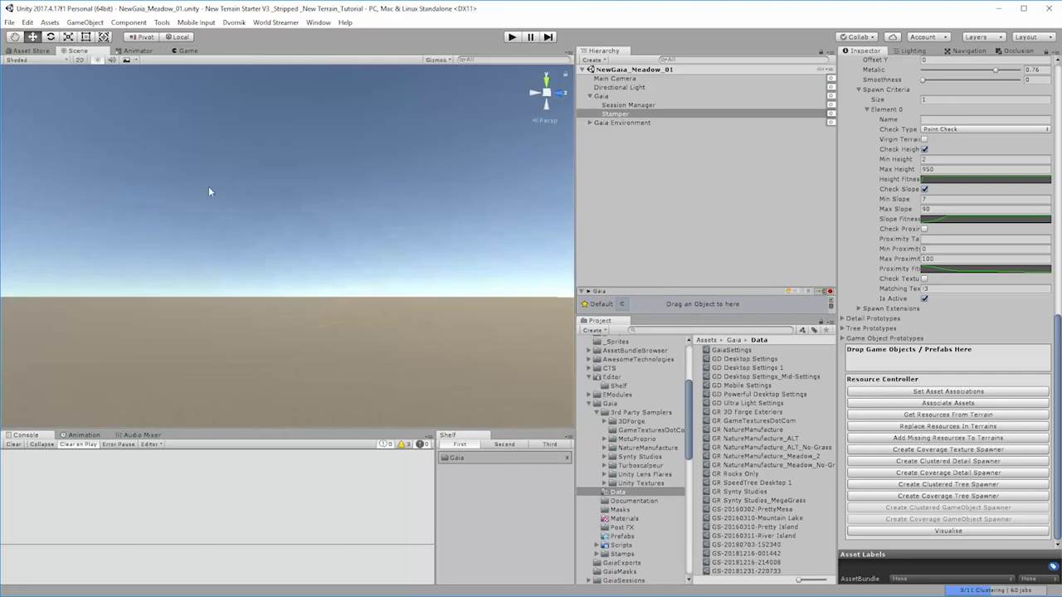
Frame the whole terrain from above in the Scene view and show the Stamper's settings in the Inspector
right_drag(293, 237, 286, 414)
right_drag(286, 414, 300, 397)
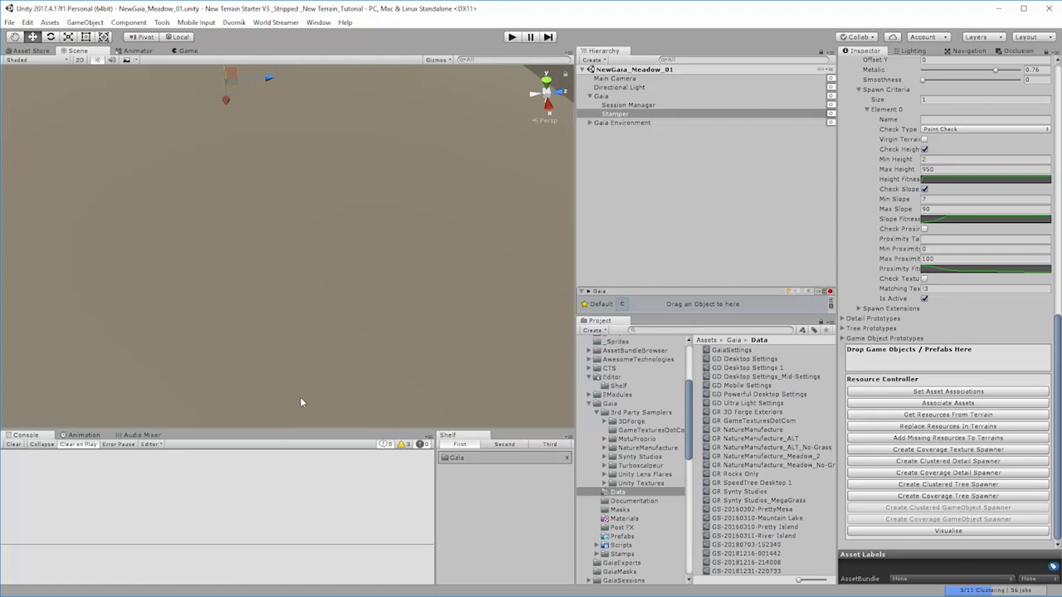
right_drag(369, 254, 329, 307)
key(s)
key(q)
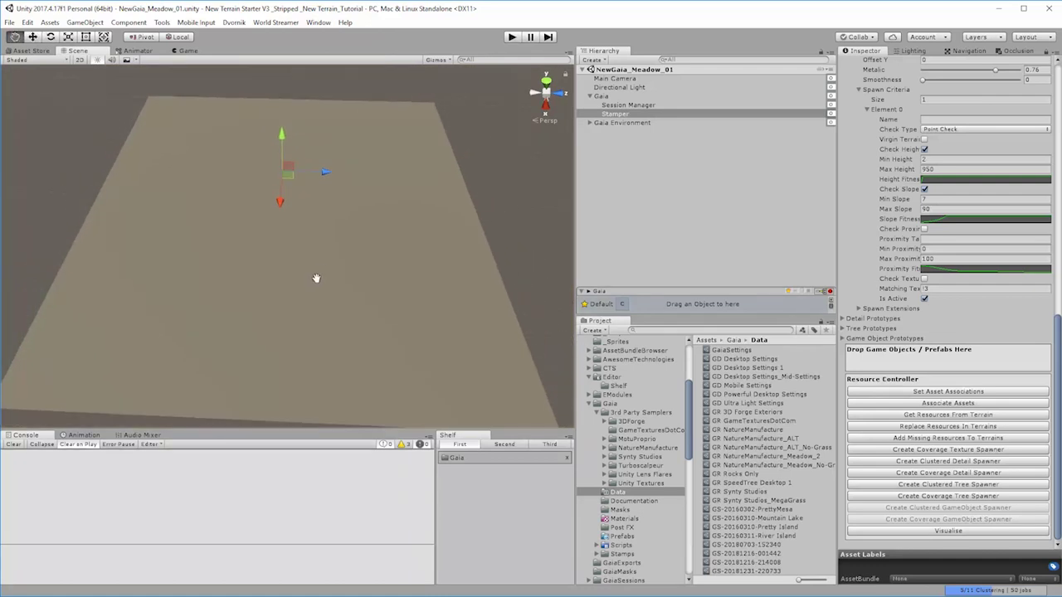
key(w)
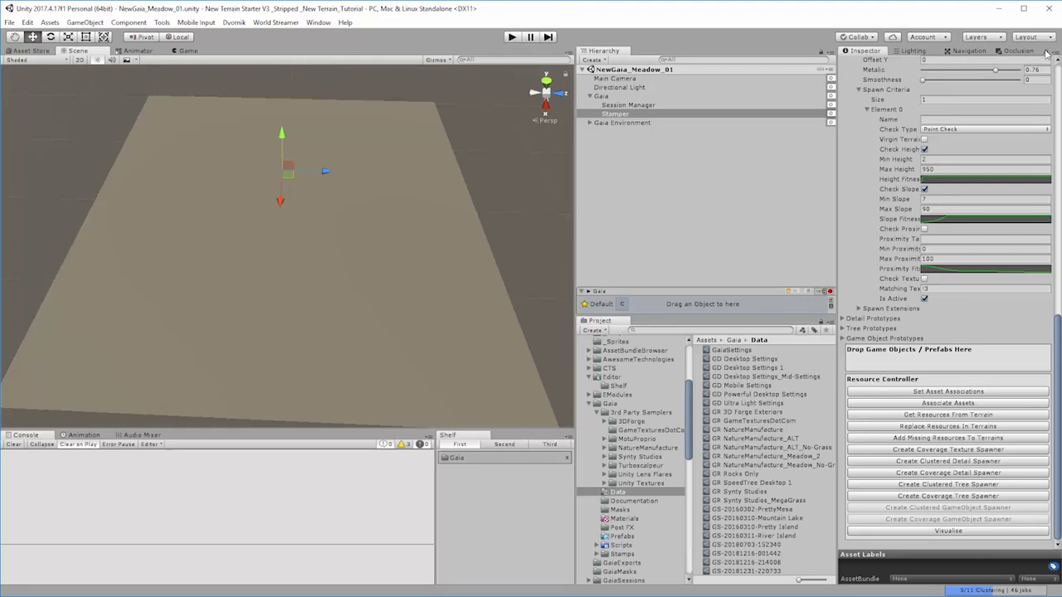
click(599, 112)
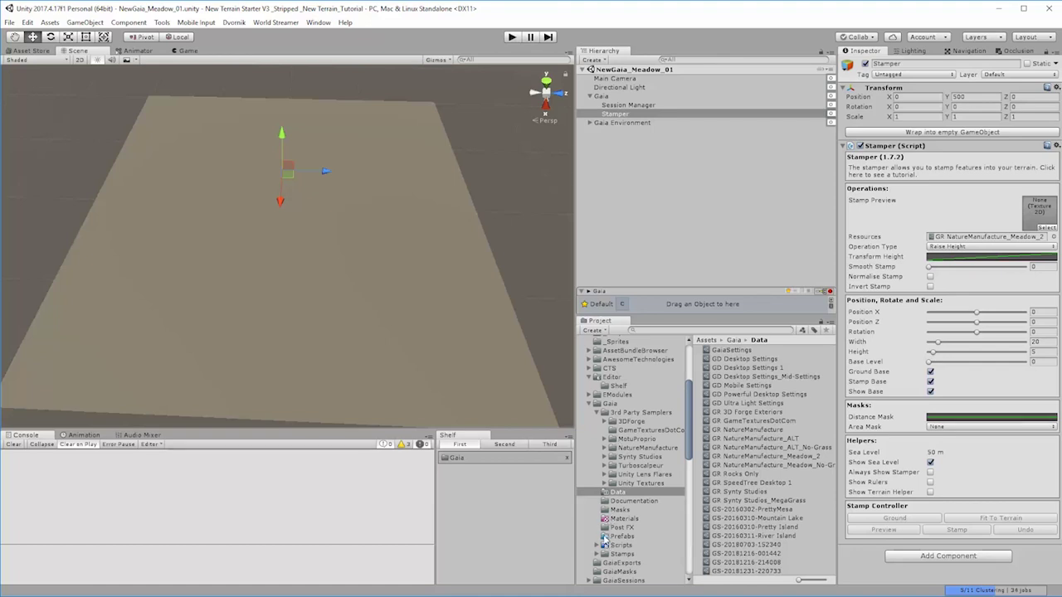
Expand Gaia's Stamps folder and look through its stamp categories, including the Hills stamps
click(619, 536)
scroll(609, 543, down, 3)
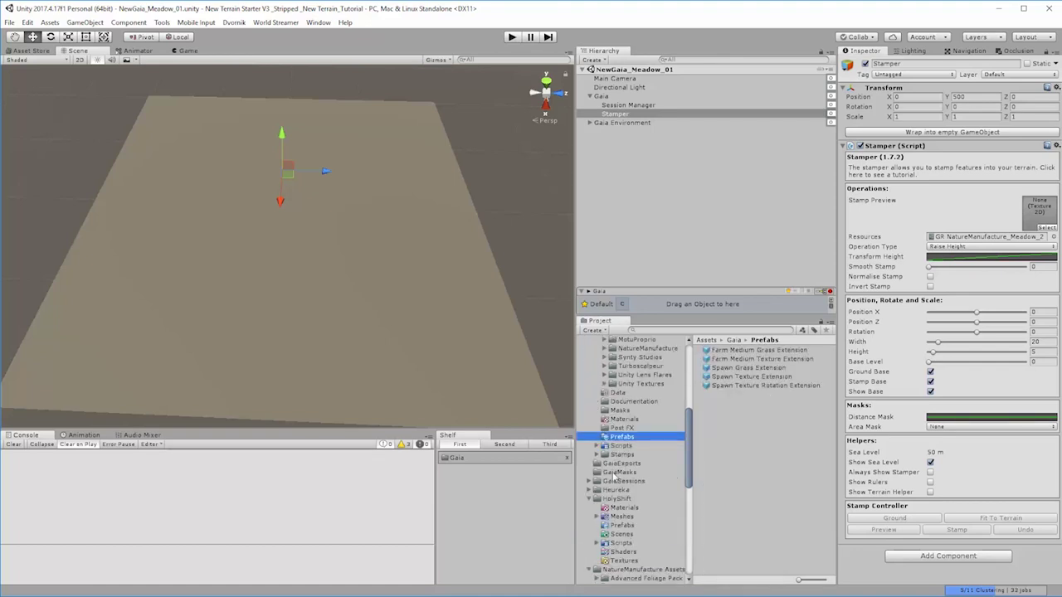
scroll(618, 440, up, 1)
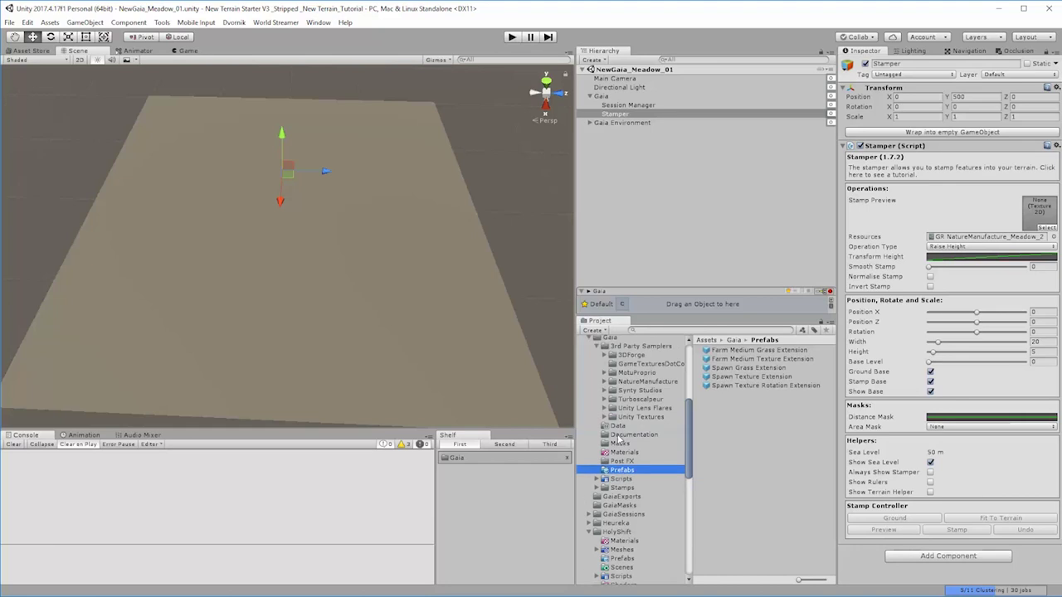
click(618, 488)
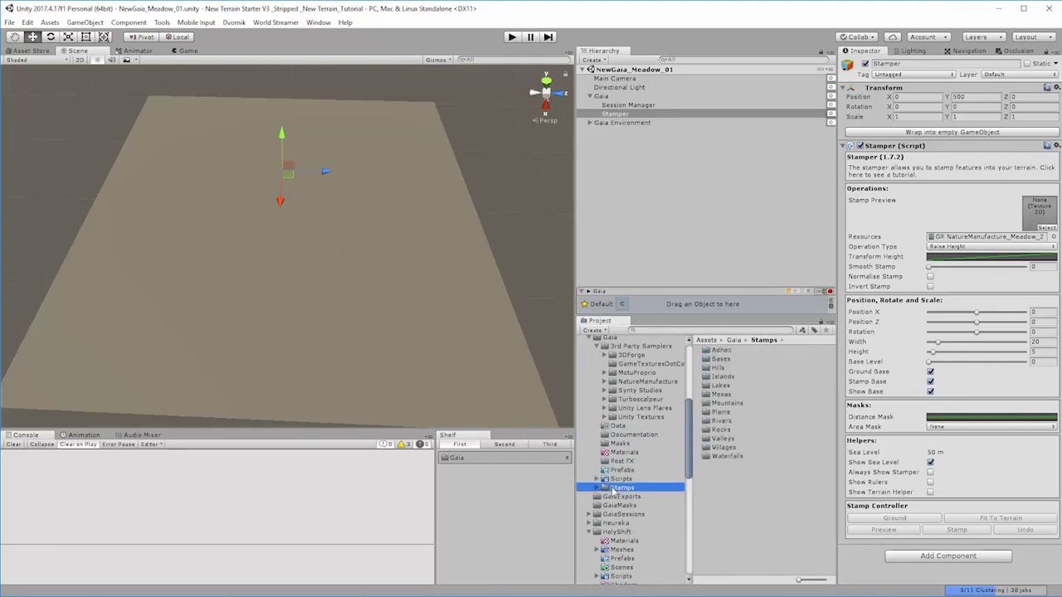
click(604, 488)
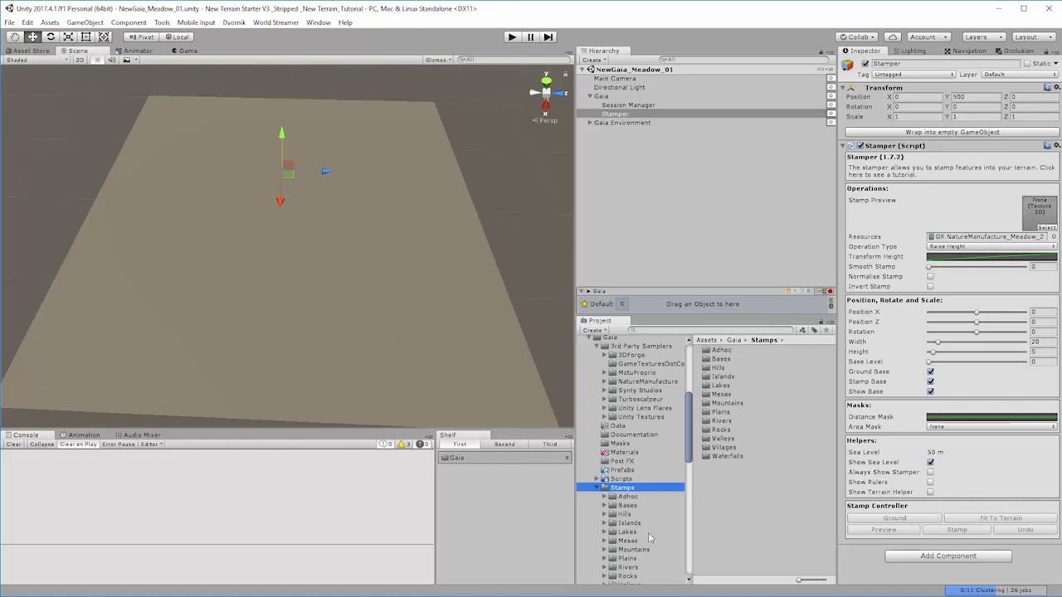
scroll(648, 535, down, 4)
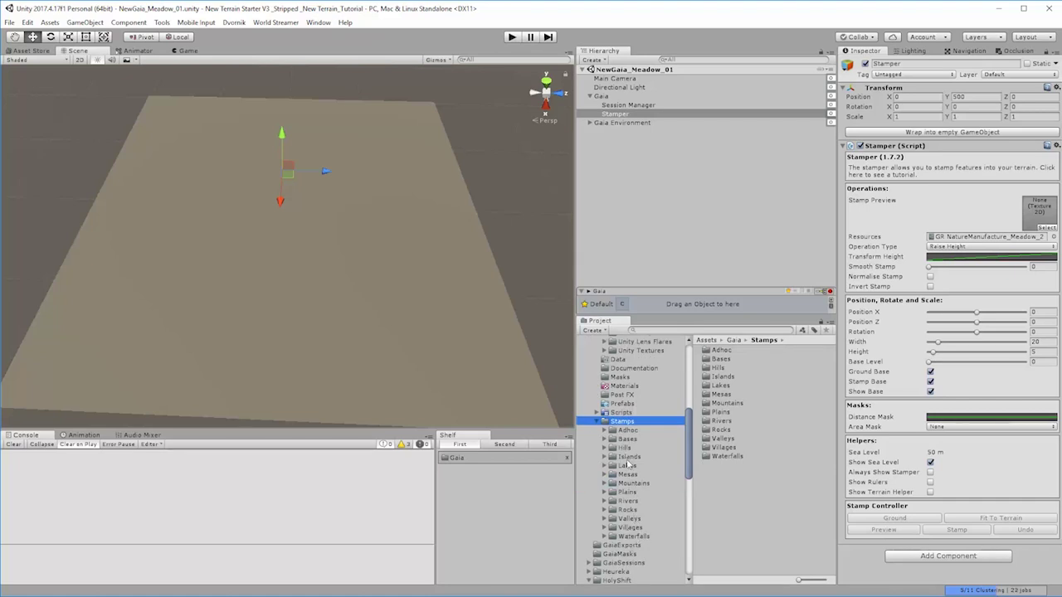
scroll(630, 488, down, 5)
scroll(639, 442, up, 2)
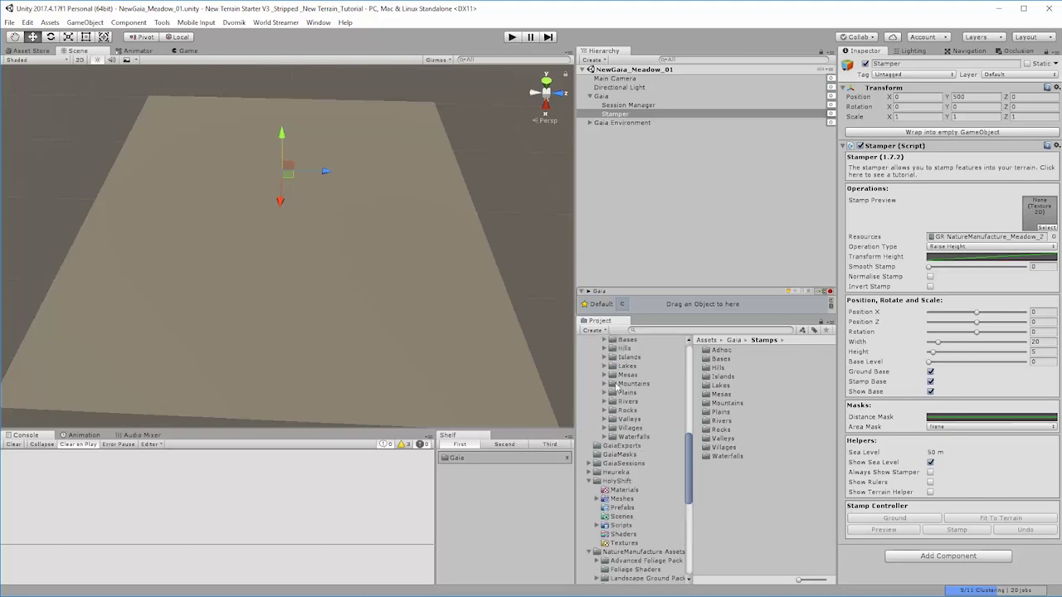
click(624, 382)
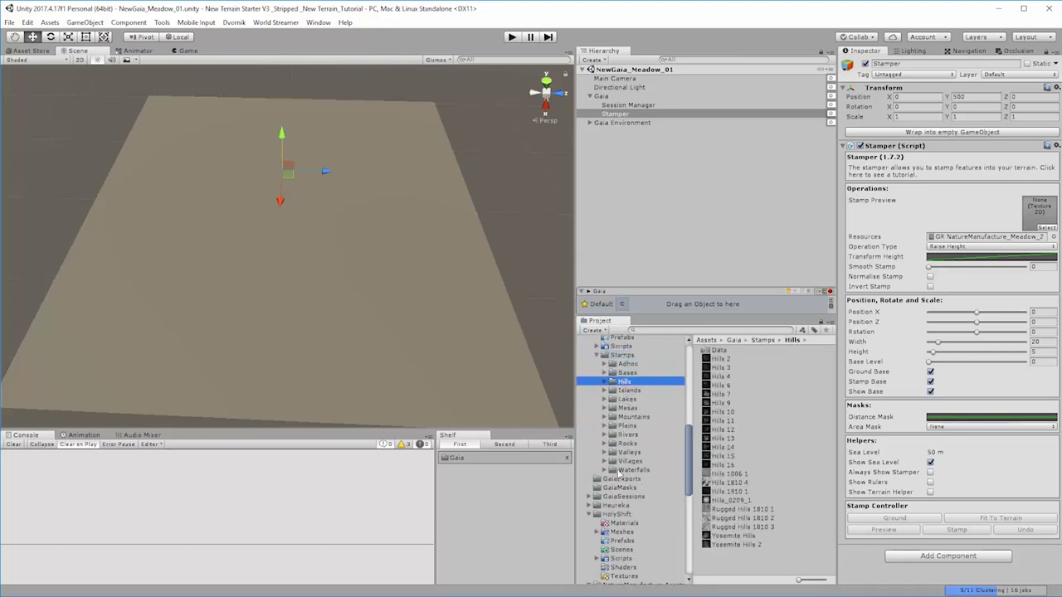
Locate NatureManufacture's meadow stamps in the Meadow Biome folder and open its Terrain Stamps > Gaia Stamps subfolder
drag(688, 486, 678, 575)
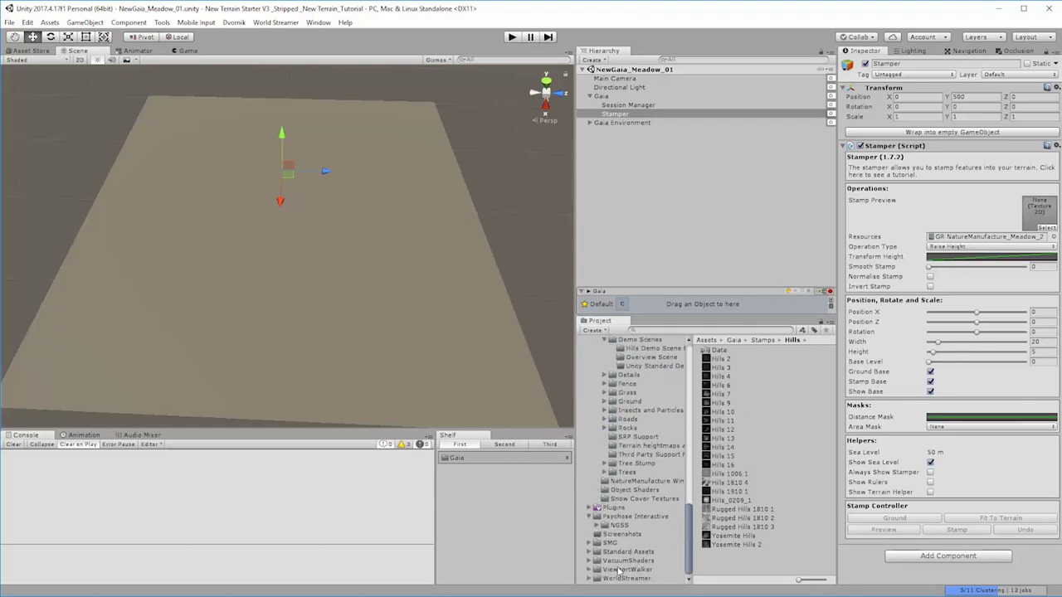
scroll(630, 445, up, 3)
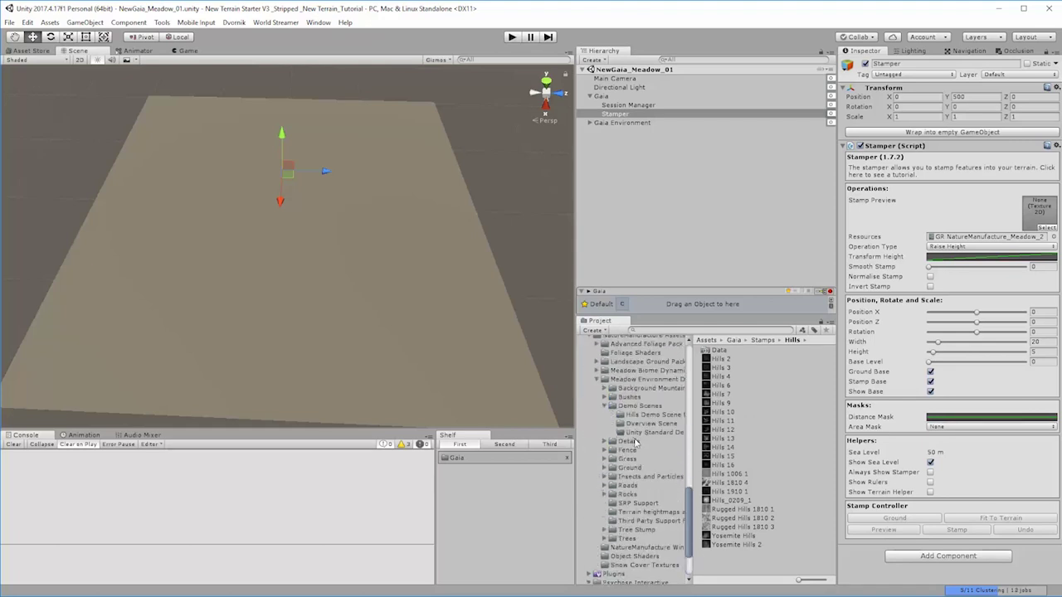
click(644, 381)
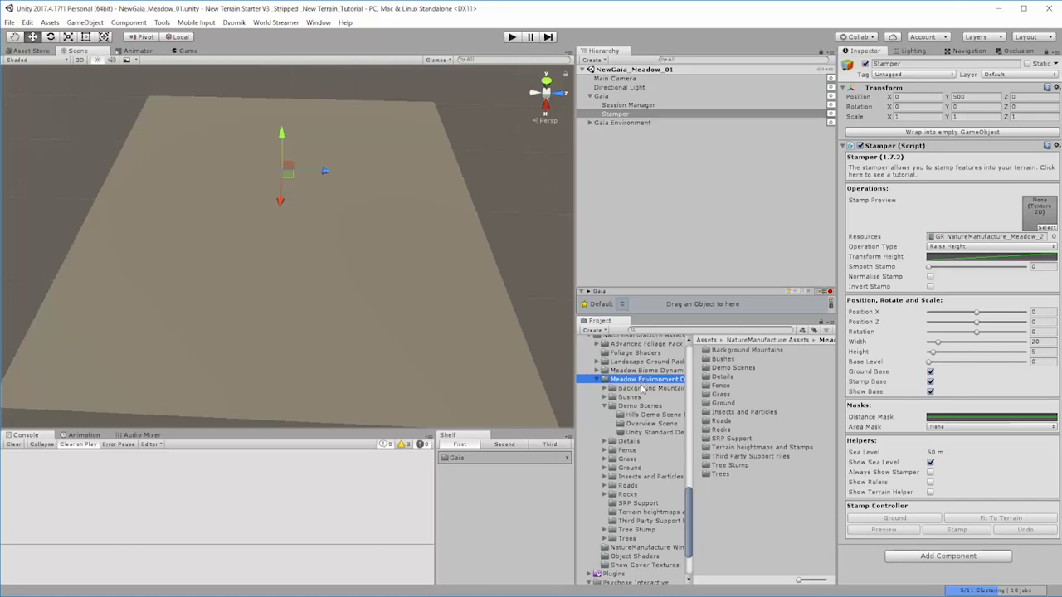
double_click(731, 459)
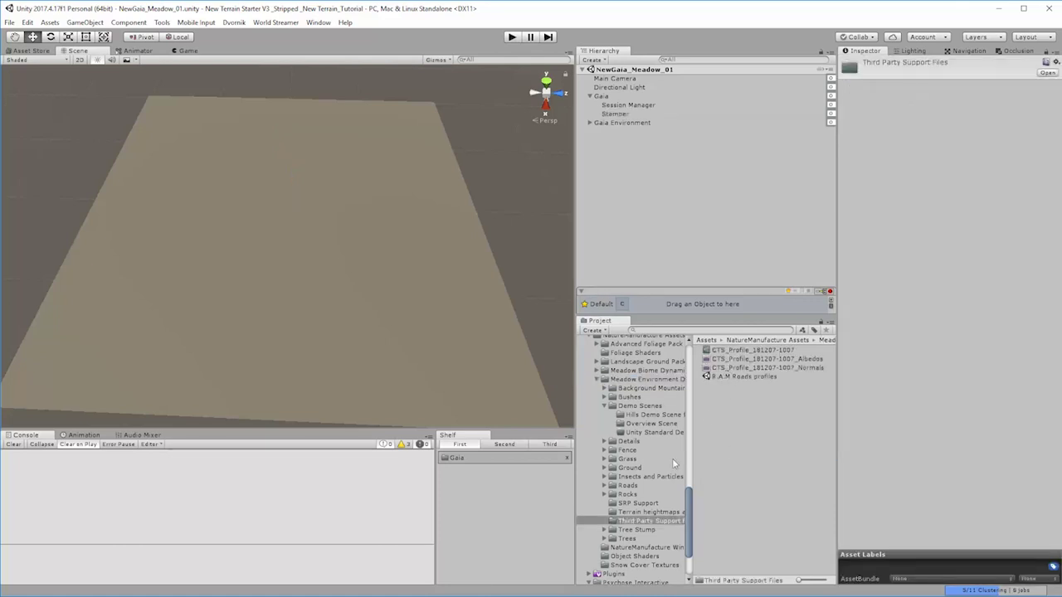
click(640, 370)
click(714, 353)
double_click(713, 351)
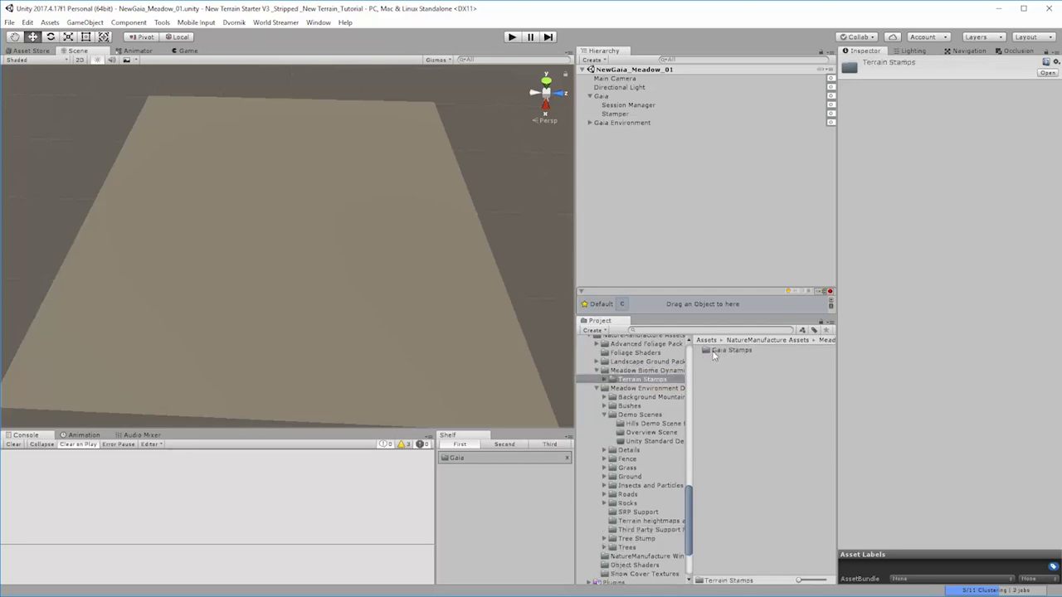
double_click(713, 351)
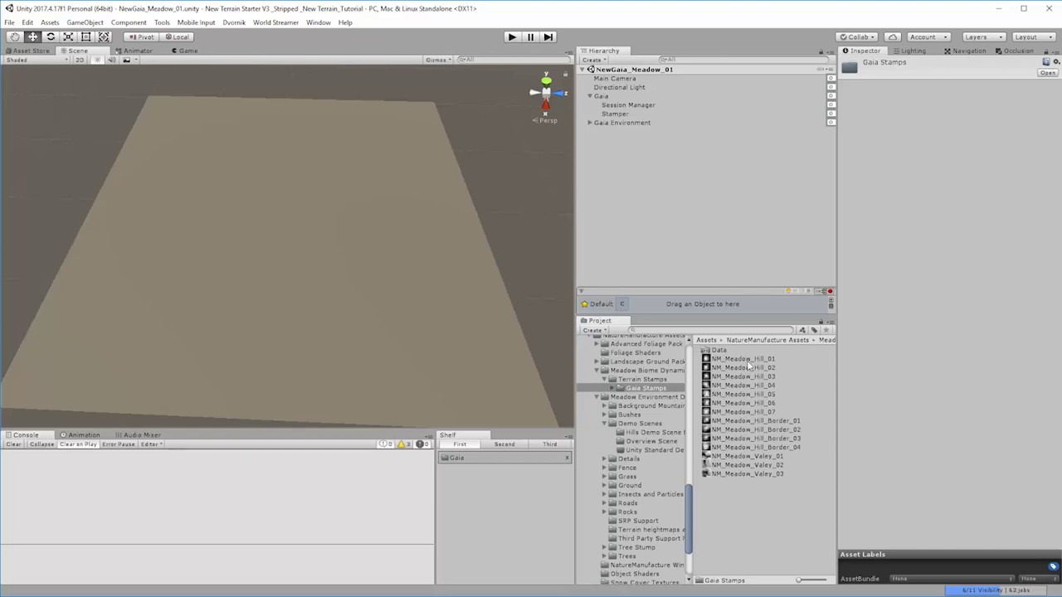
Move the NatureManufacture Gaia Stamps folder into Gaia's Stamps folder and rename it MeadowEnvironment
click(614, 389)
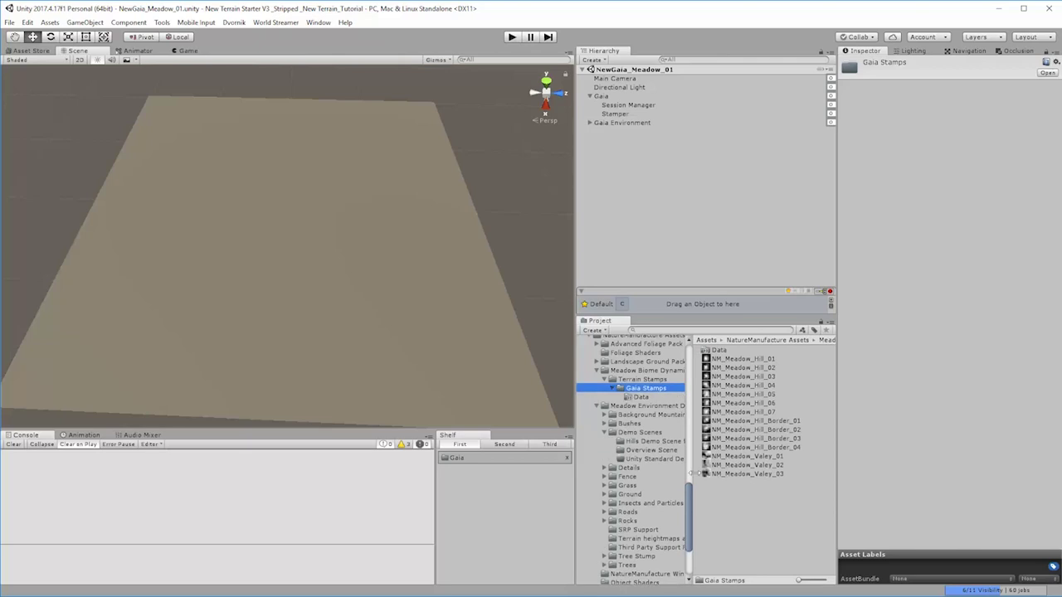
drag(688, 535, 693, 500)
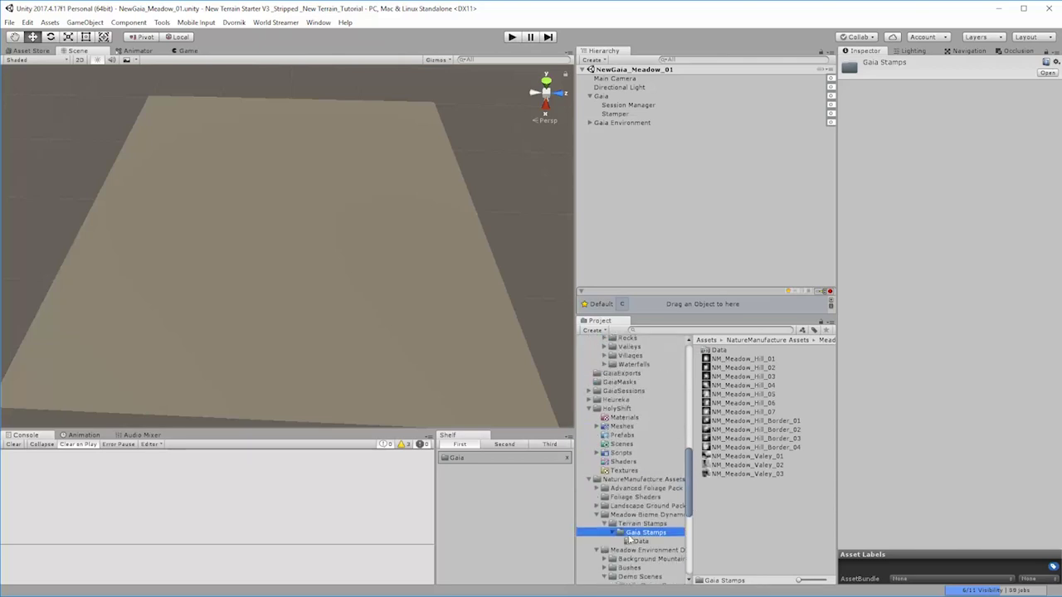
drag(634, 533, 628, 388)
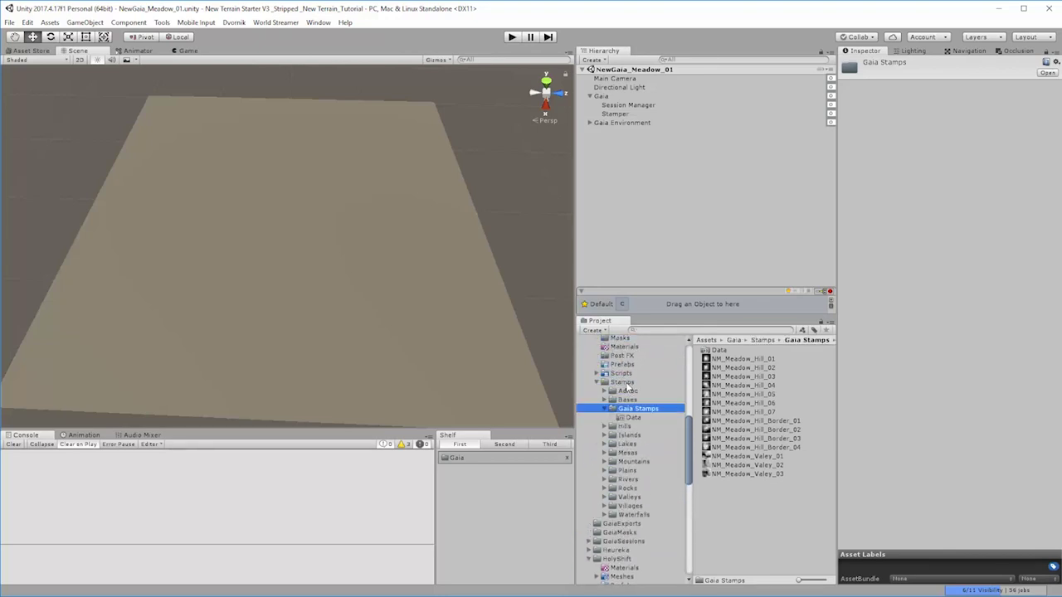
click(647, 410)
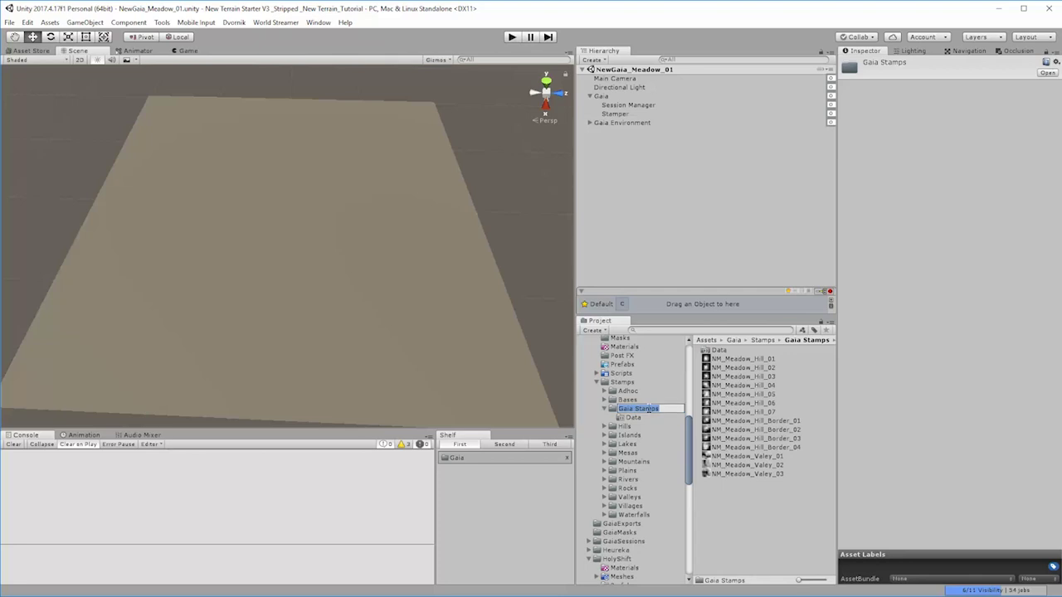
text(MeadowsEnvironment)
key(Return)
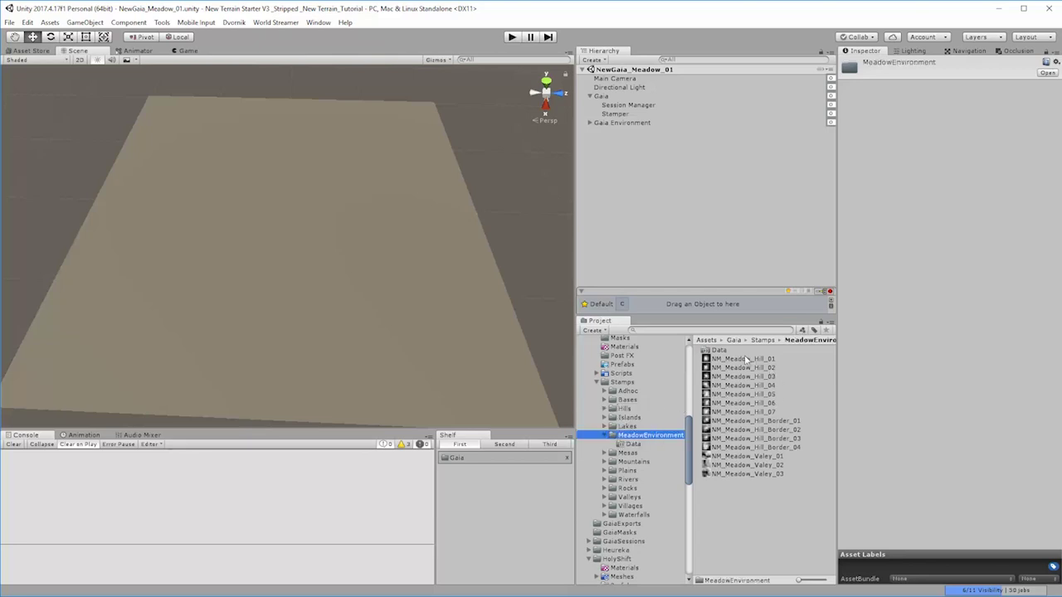
Lock the Inspector on the Stamper object and add a second Inspector beside it
click(618, 114)
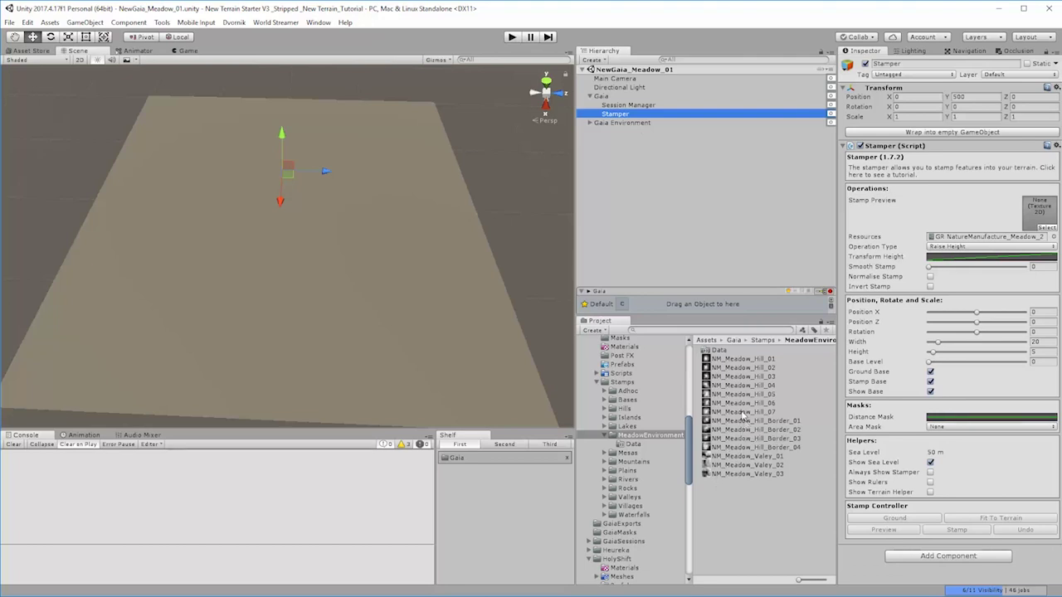
click(1047, 53)
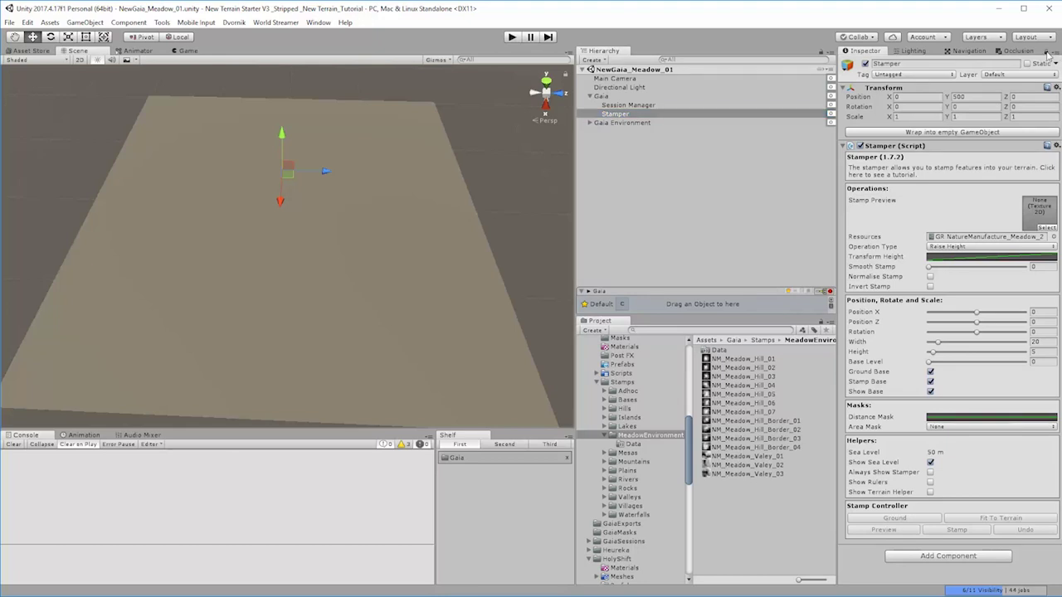
click(1056, 53)
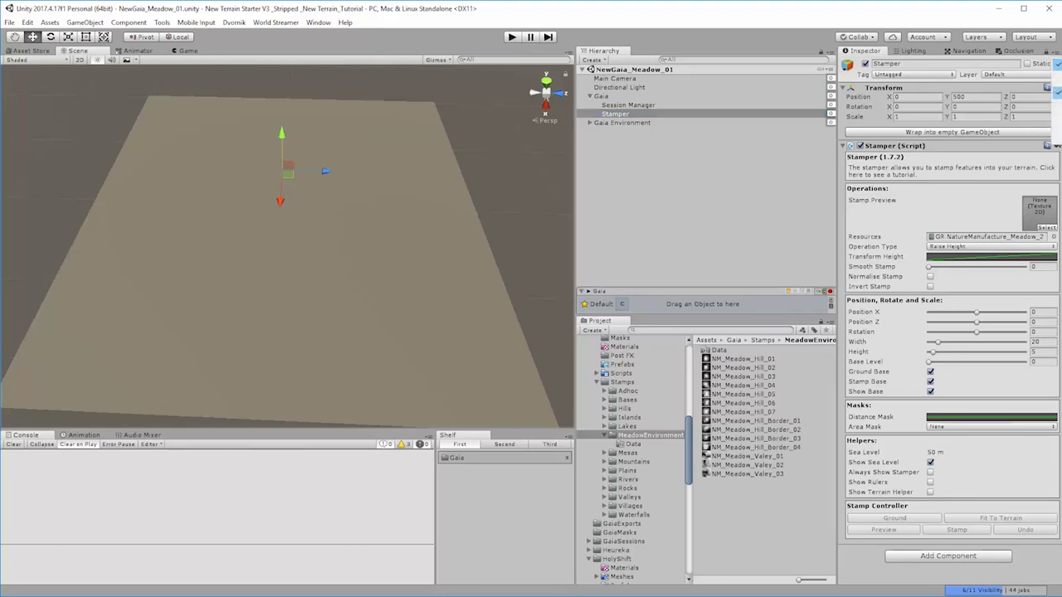
click(1056, 137)
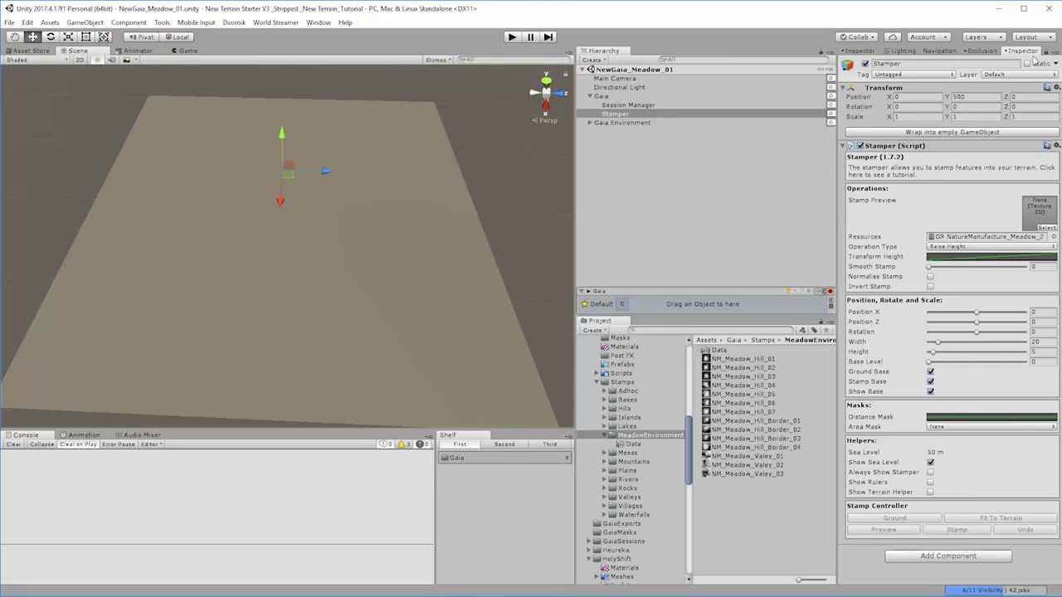
Turn off automatic lighting generation for the scene and return to the Stamper's settings
click(901, 51)
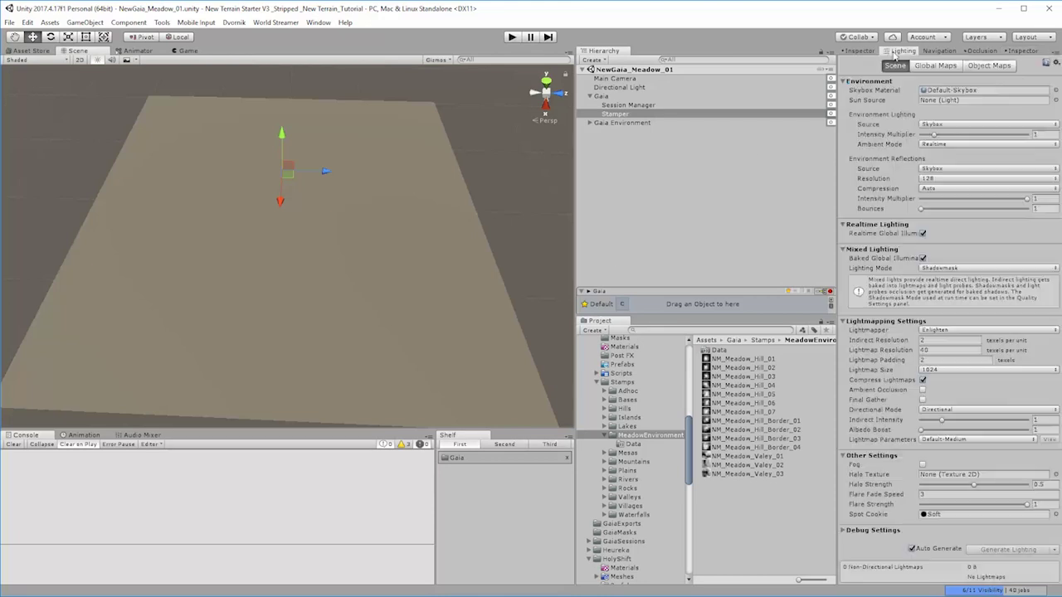
click(913, 549)
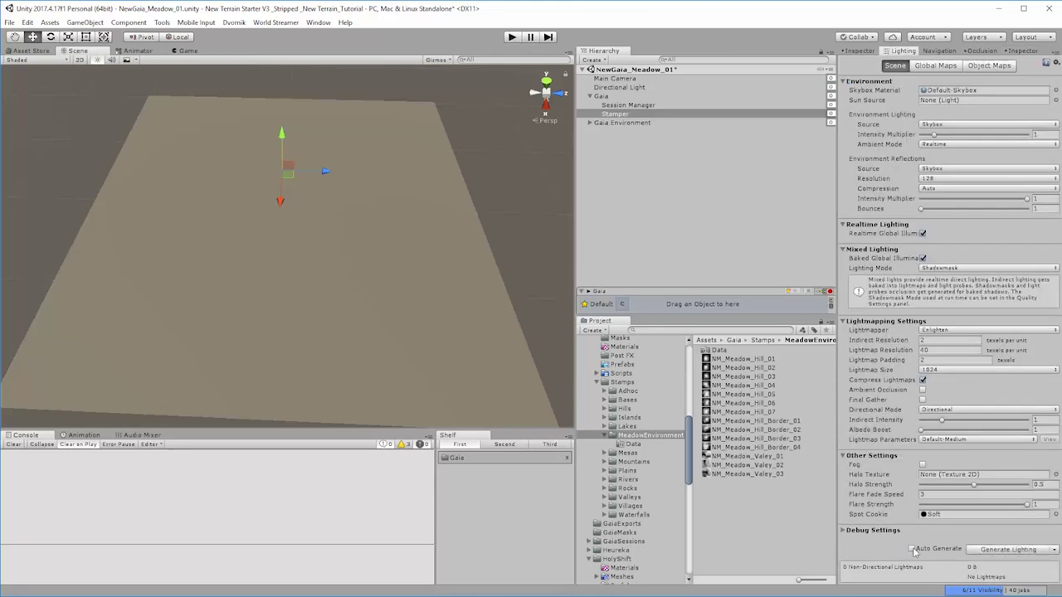
click(859, 50)
Detach the second Inspector as a floating window, compare the NM_Meadow Hill_Border and Valey stamp textures in it, and close it
drag(1029, 52, 328, 310)
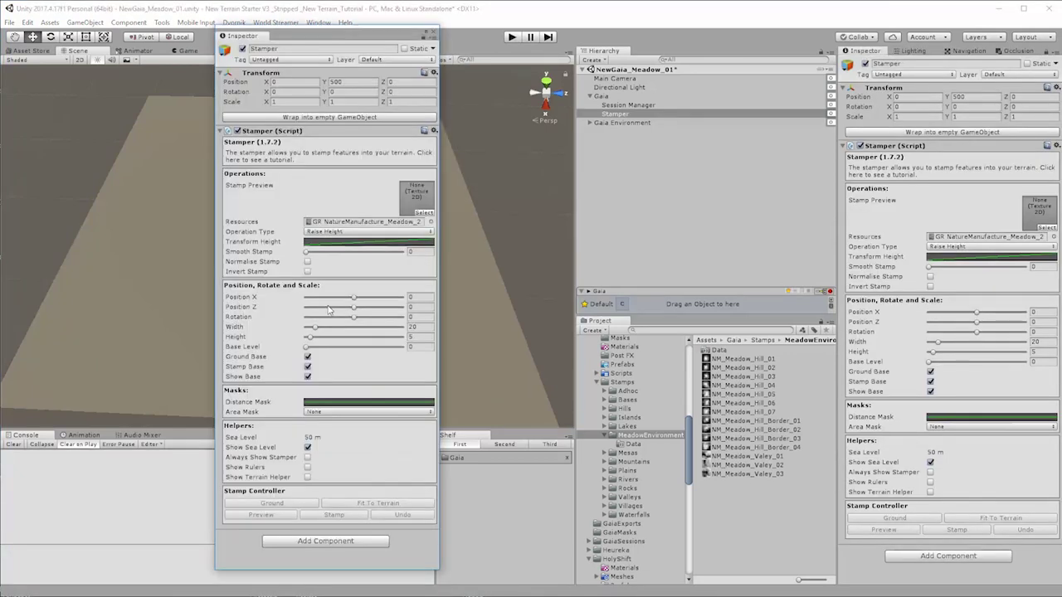
click(738, 421)
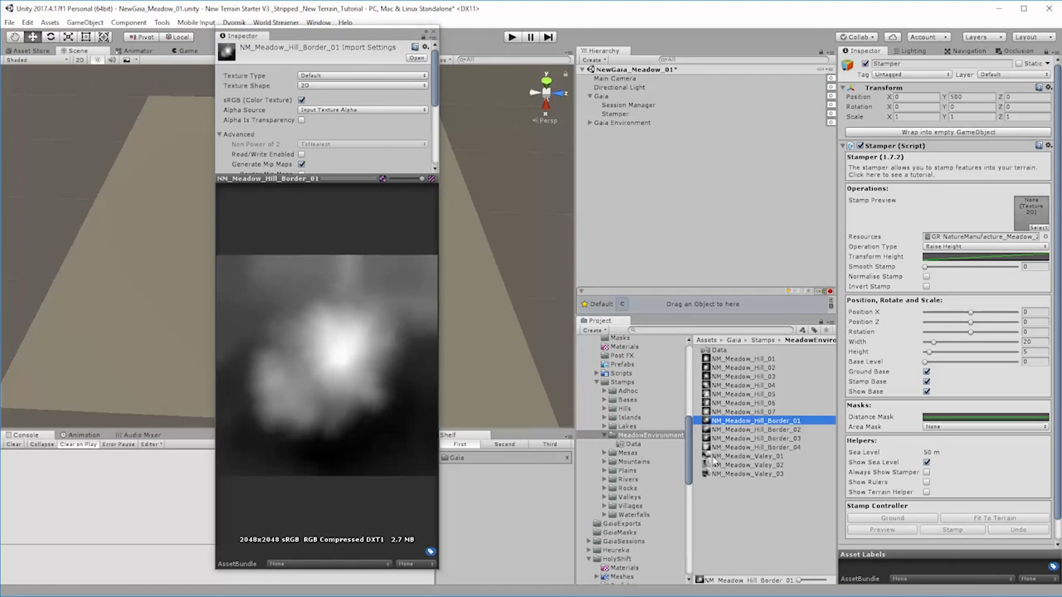
click(742, 430)
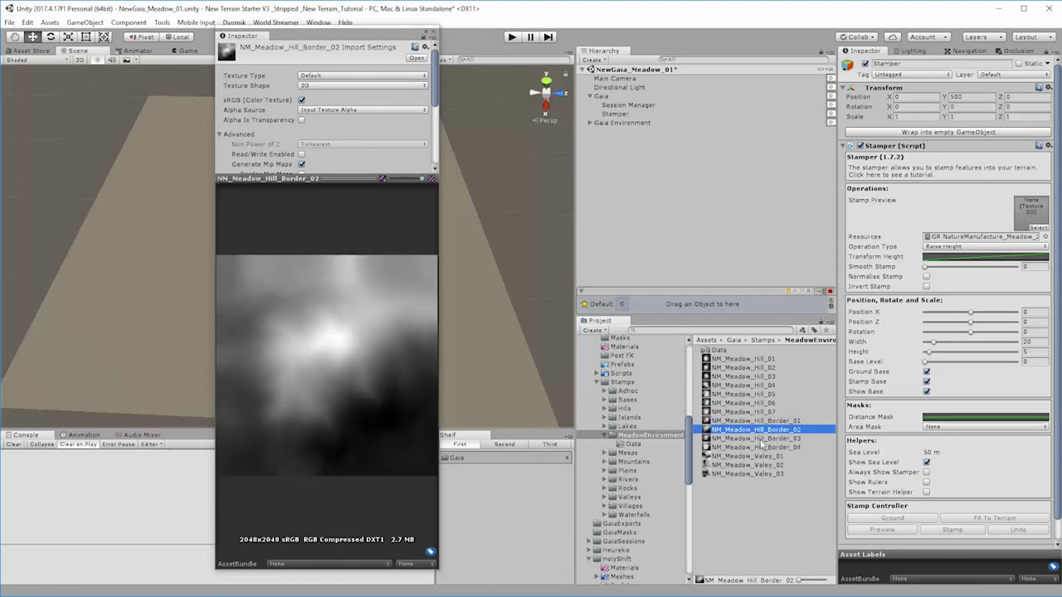
click(759, 440)
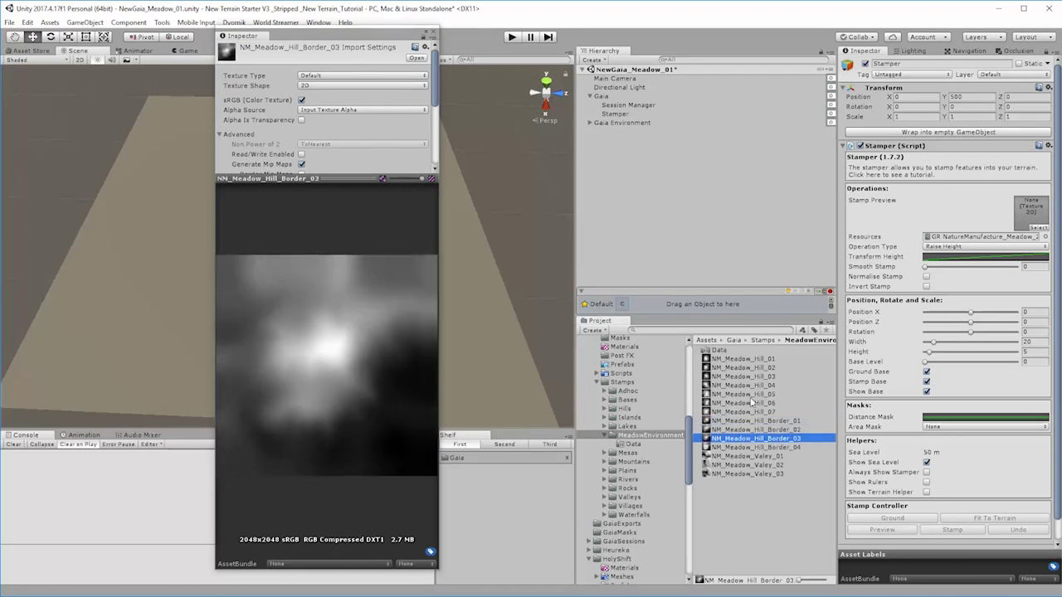
click(751, 395)
click(747, 465)
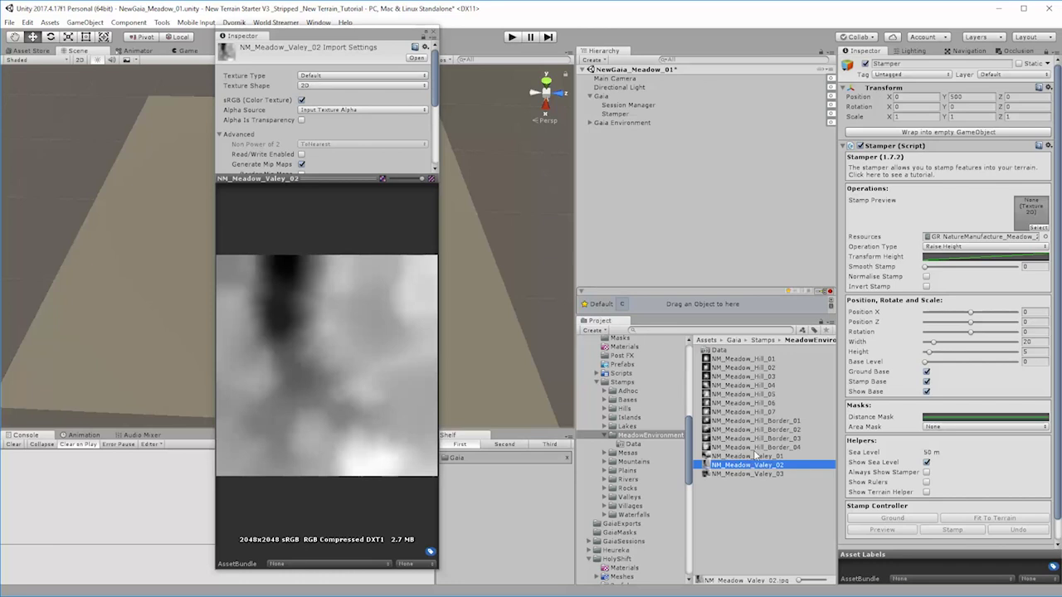
click(757, 447)
click(752, 474)
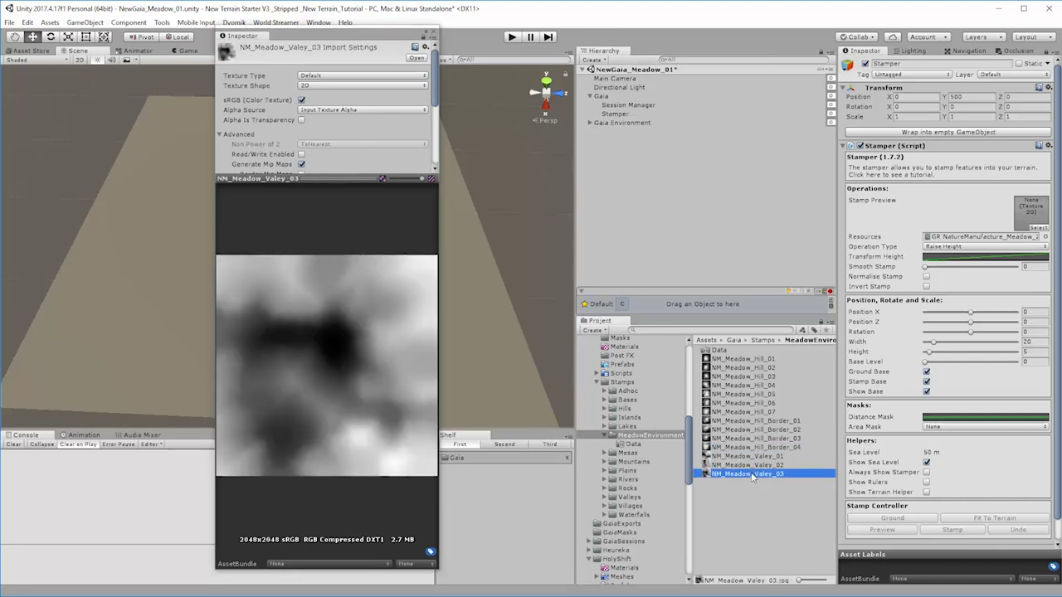
drag(368, 36, 456, 36)
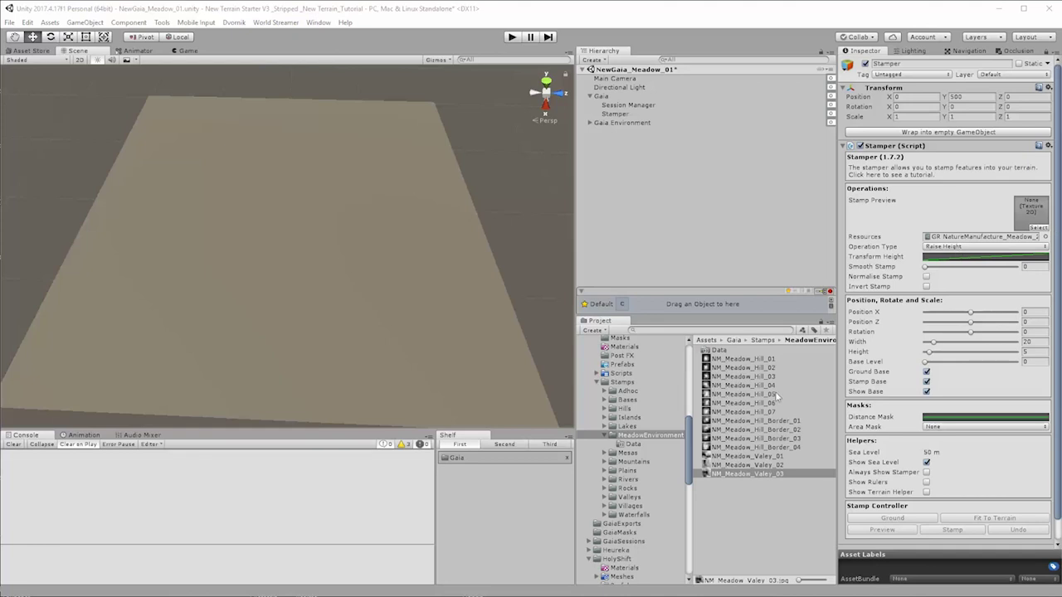
Load the NM_Meadow_Valey_03 stamp into the Stamper and set its height to 3
drag(737, 479, 1030, 213)
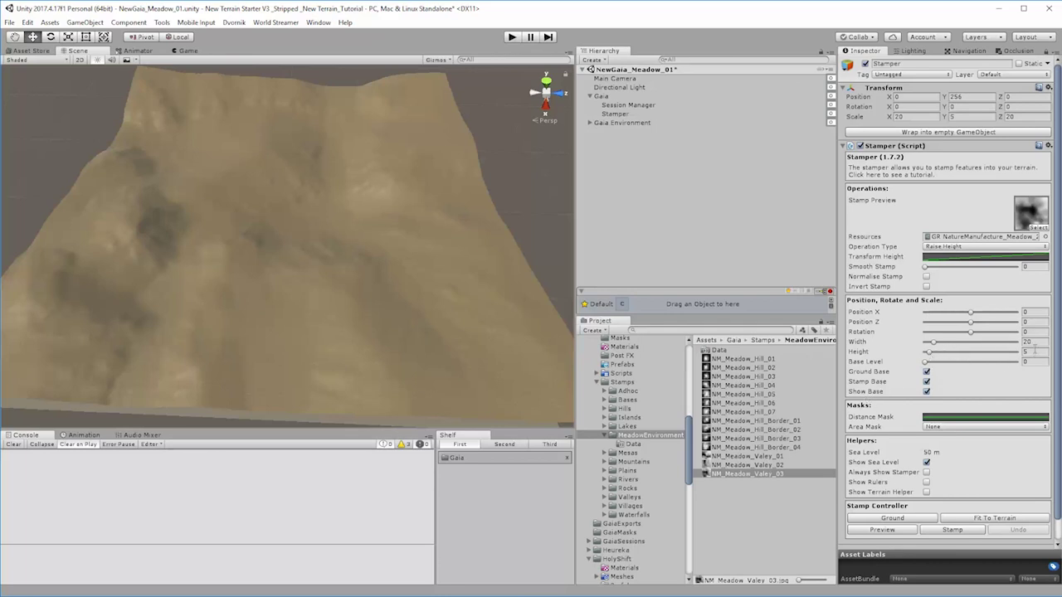
text(3)
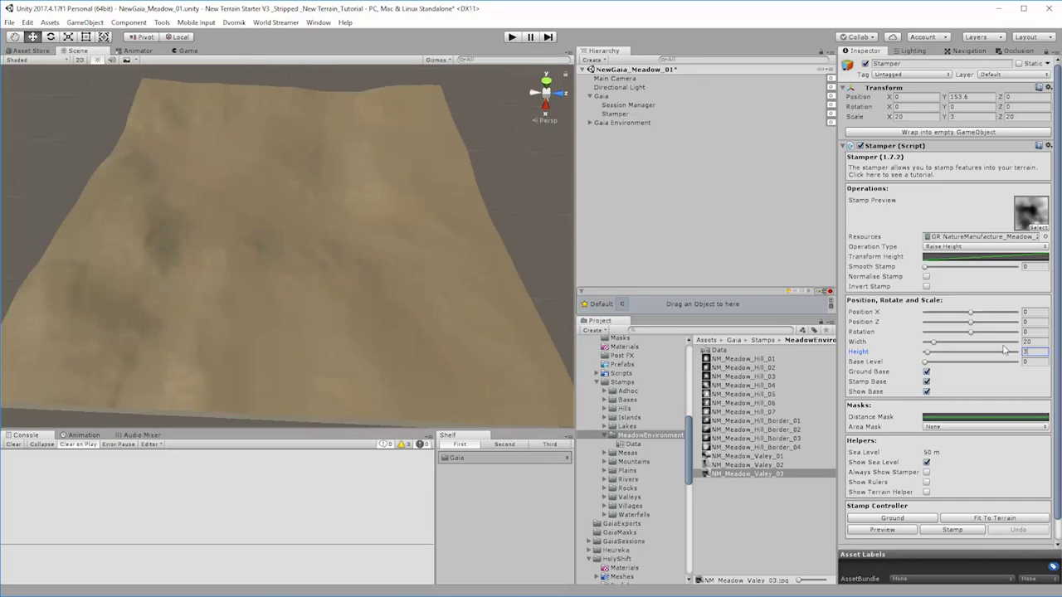
Frame the Stamper and examine the valley stamp's preview from a low, close angle, including its relief relative to sea level
right_drag(266, 370, 349, 303)
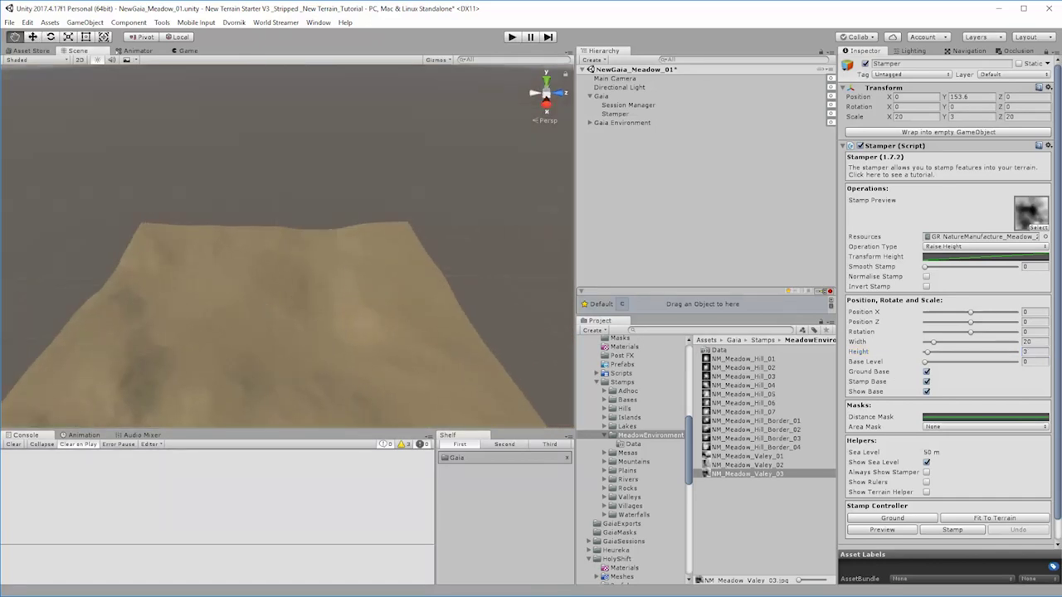
key(q)
key(w)
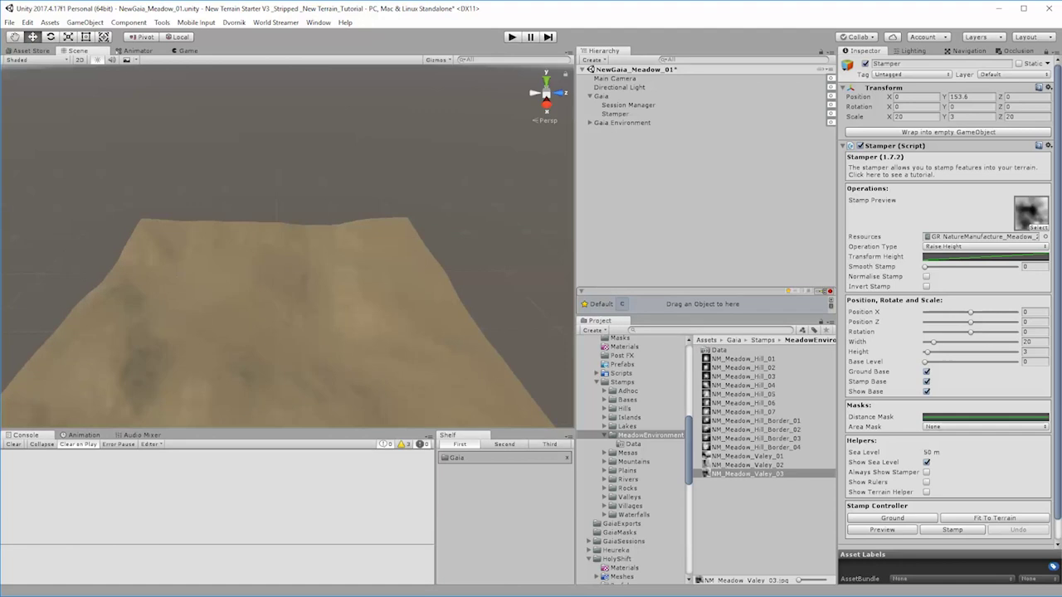
click(352, 363)
key(f)
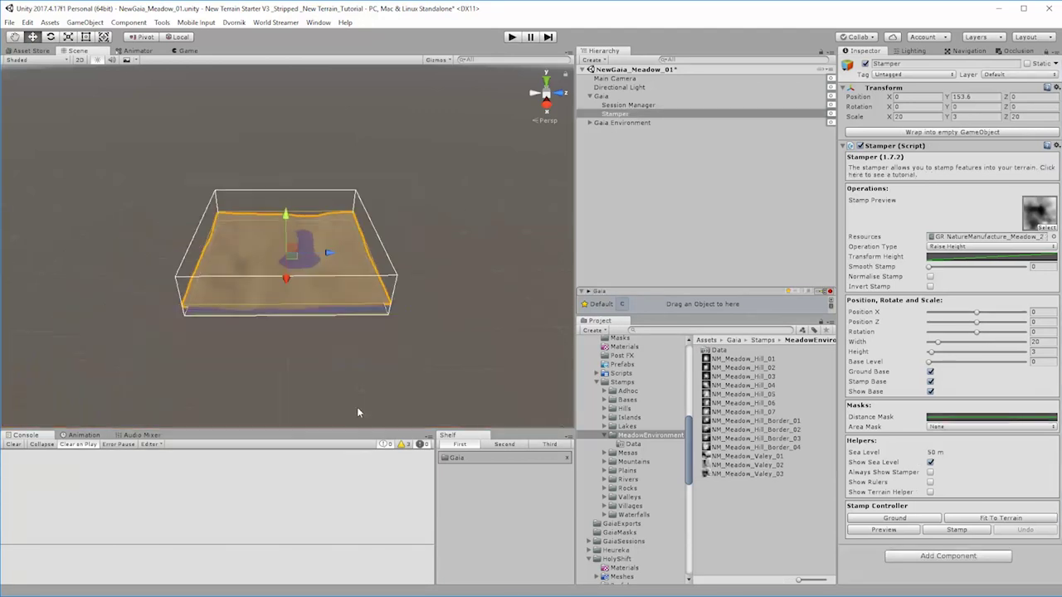
alt+drag(357, 407, 317, 365)
alt+scroll(318, 365, up, 6)
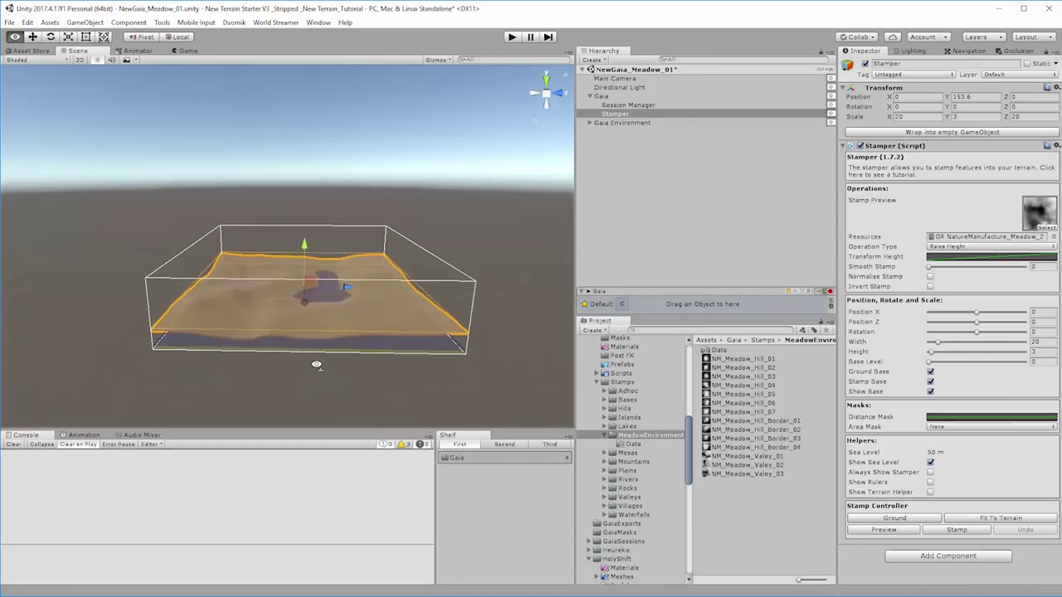
alt+scroll(318, 365, up, 3)
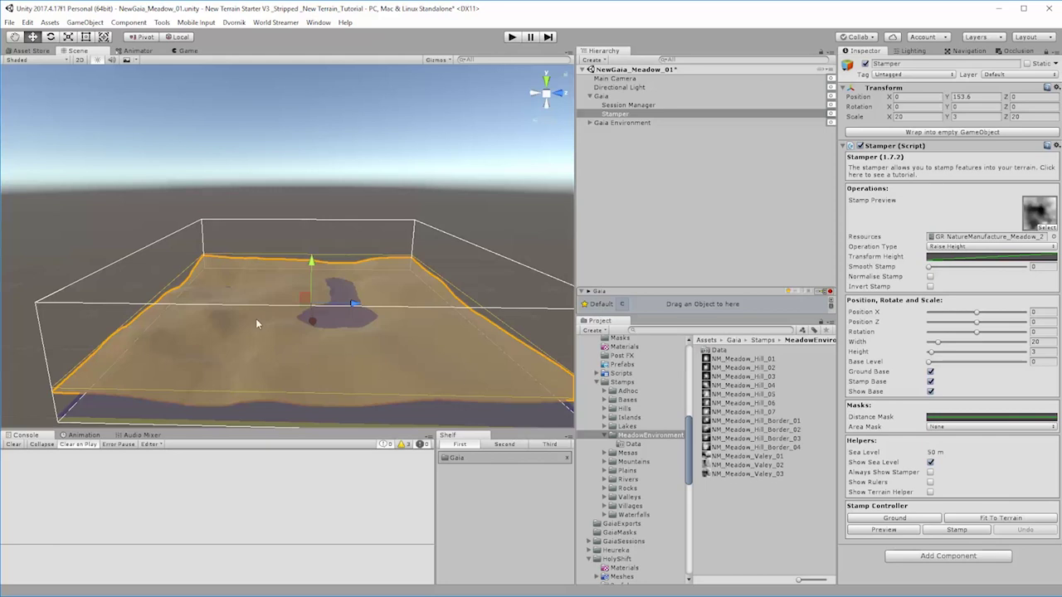
middle_drag(292, 323, 415, 331)
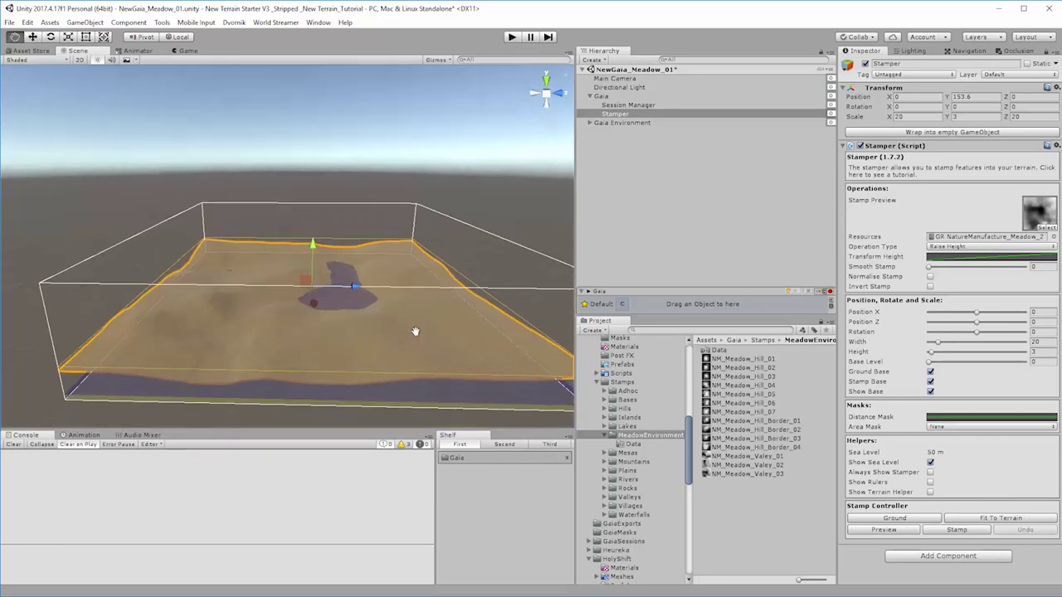
alt+drag(414, 331, 226, 373)
scroll(226, 373, up, 3)
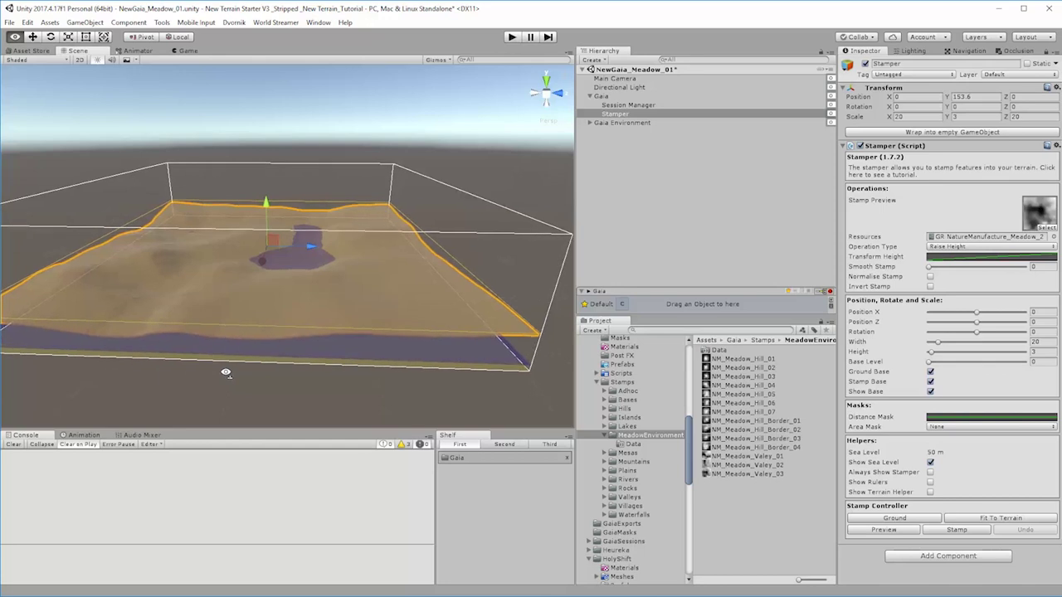
scroll(225, 373, up, 5)
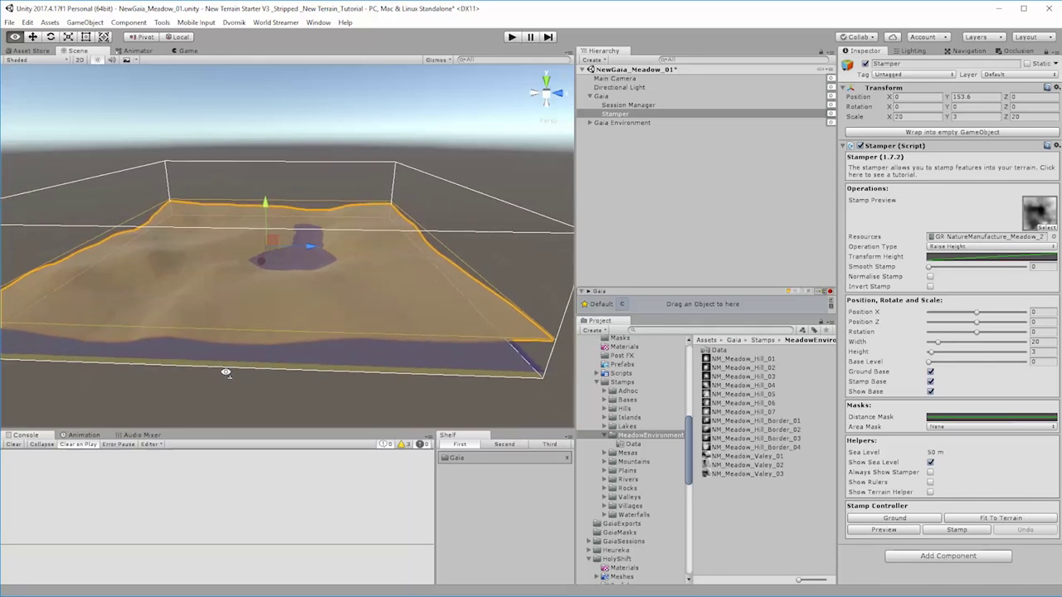
alt+drag(257, 328, 279, 315)
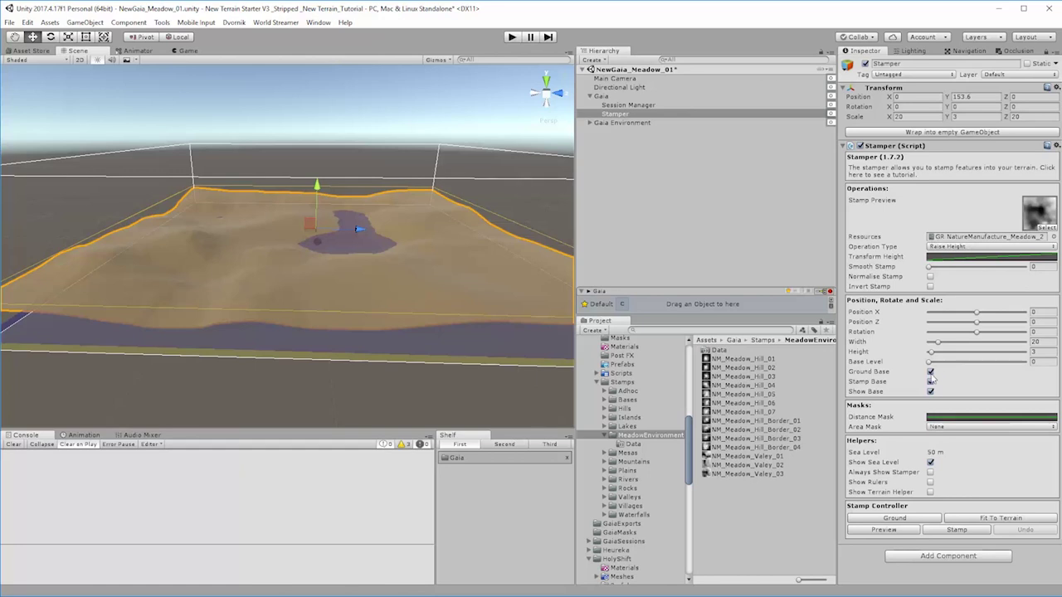
Set the valley stamp's height to 2 and, with Ground Base turned off, raise it to a Y position of 143
click(1037, 352)
text(2)
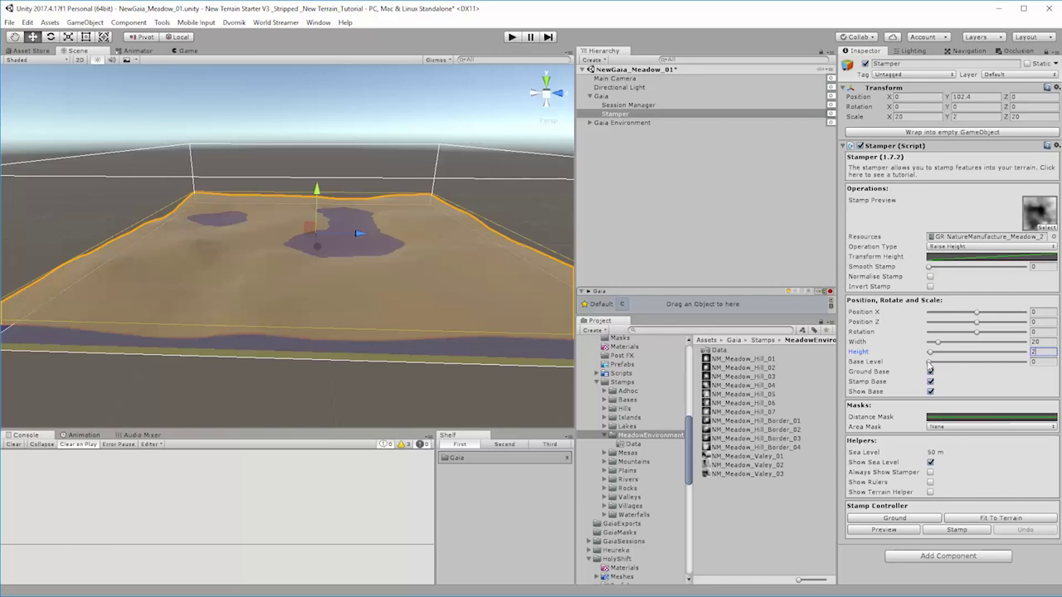
mouse_move(929, 362)
mouse_down()
mouse_move(937, 366)
mouse_move(925, 367)
mouse_up()
click(930, 372)
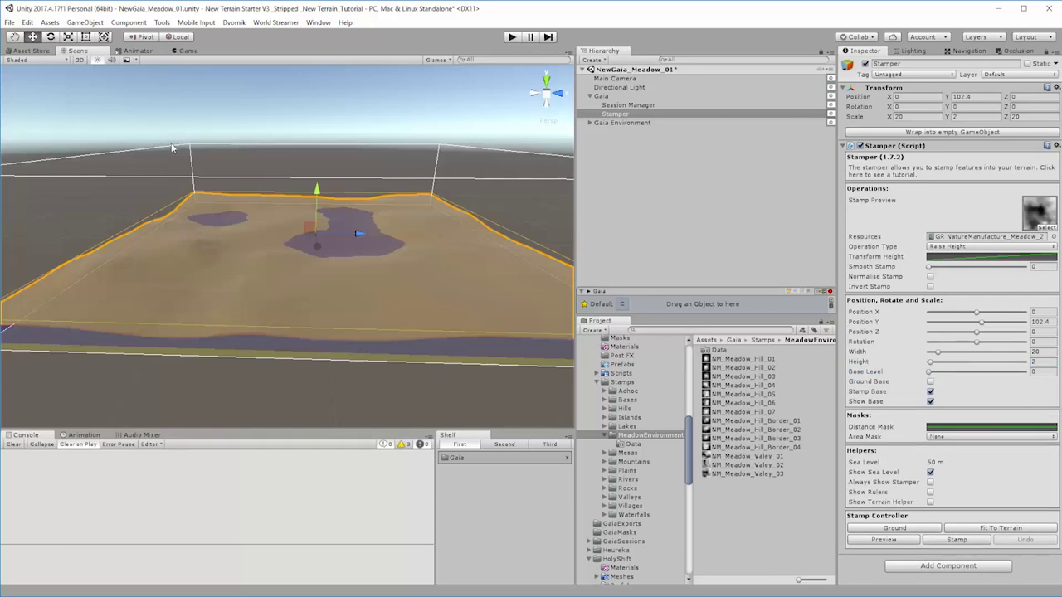
drag(316, 191, 322, 193)
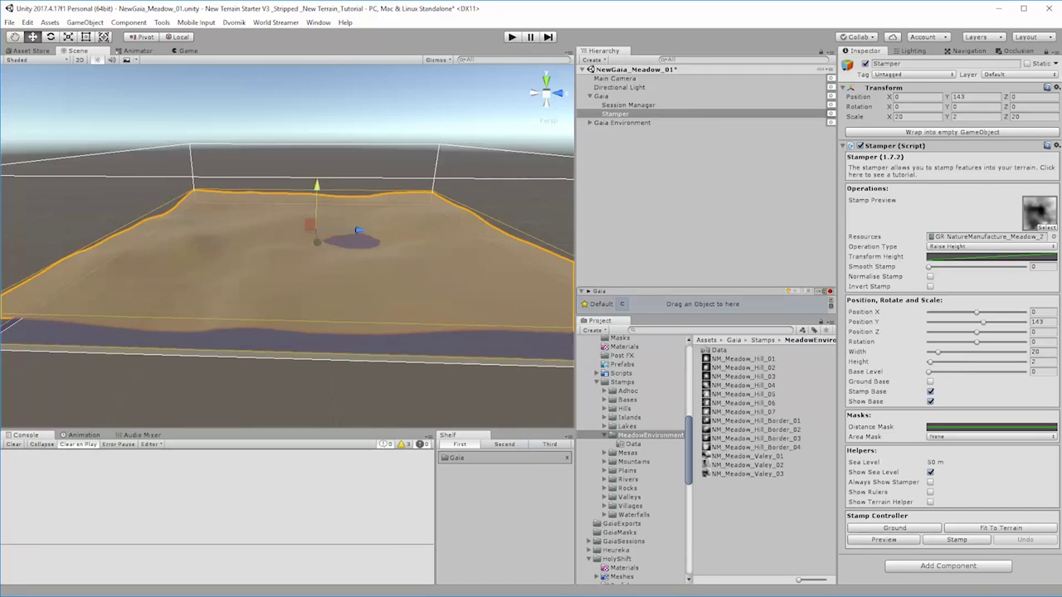
Hide the stamp preview and stamp the valley shape onto the terrain
click(896, 540)
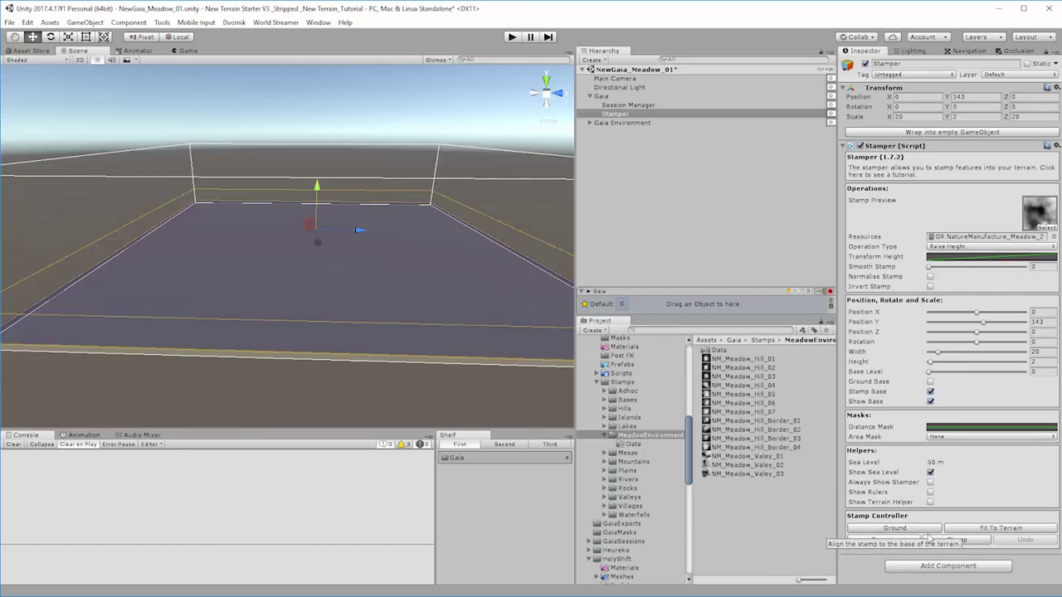
click(957, 540)
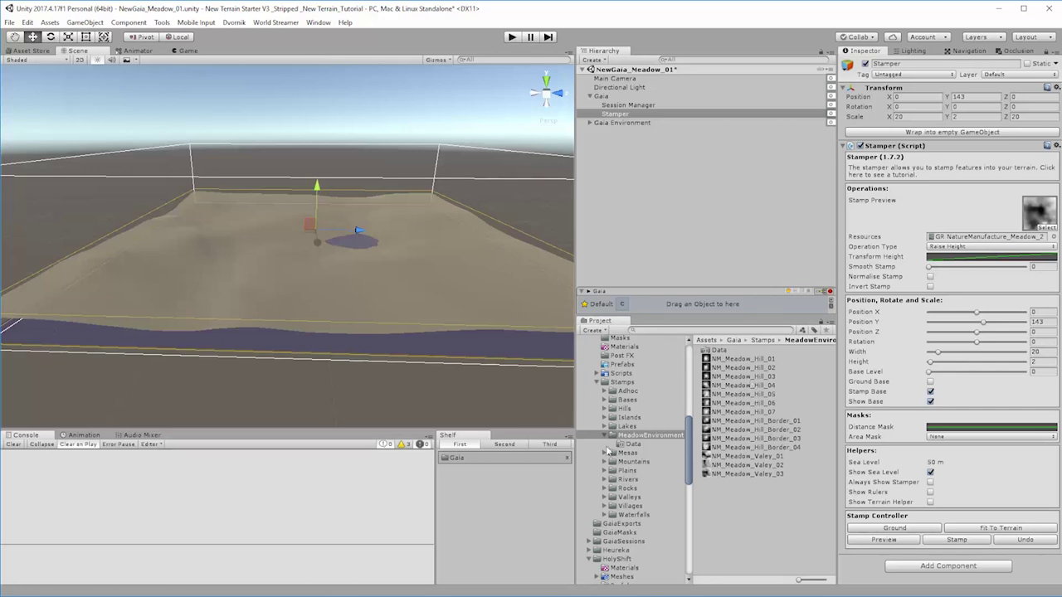
Find the Mountain 2 stamp in Gaia's Mountains folder and load it into the Stamper
click(624, 408)
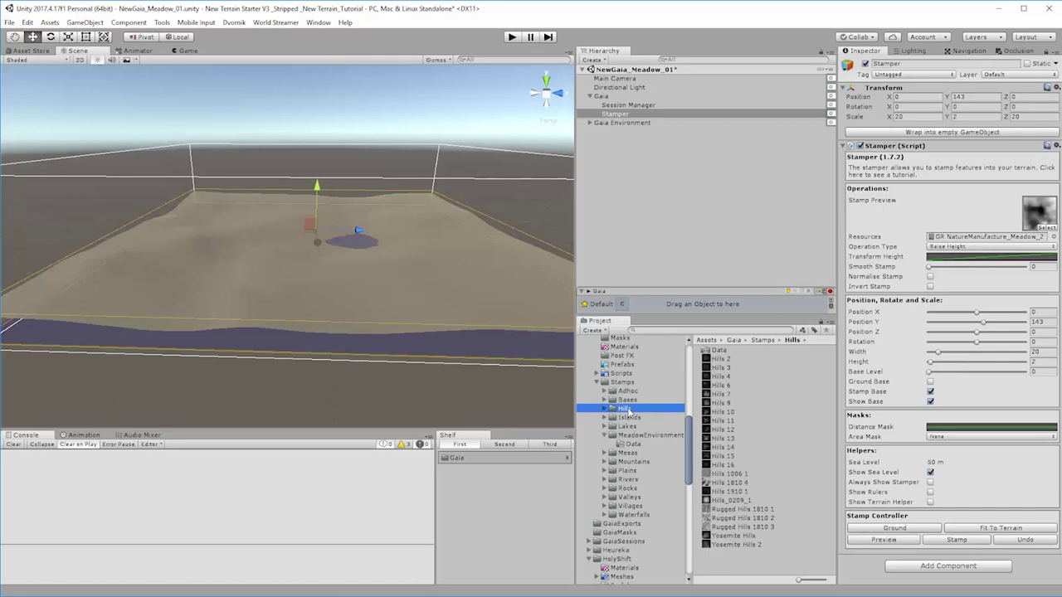
click(632, 462)
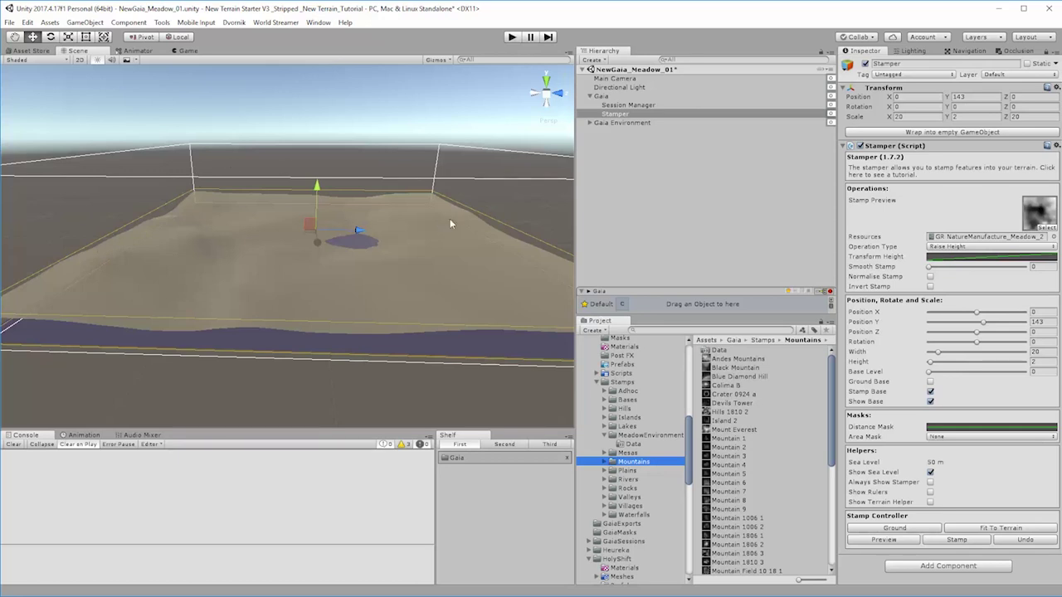
click(738, 448)
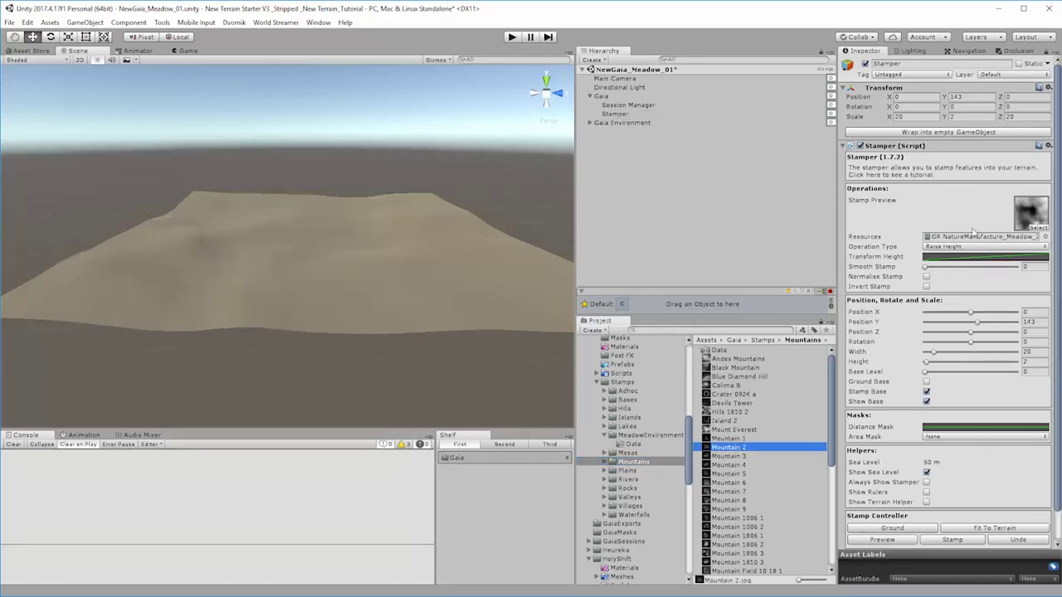
drag(726, 449, 1036, 224)
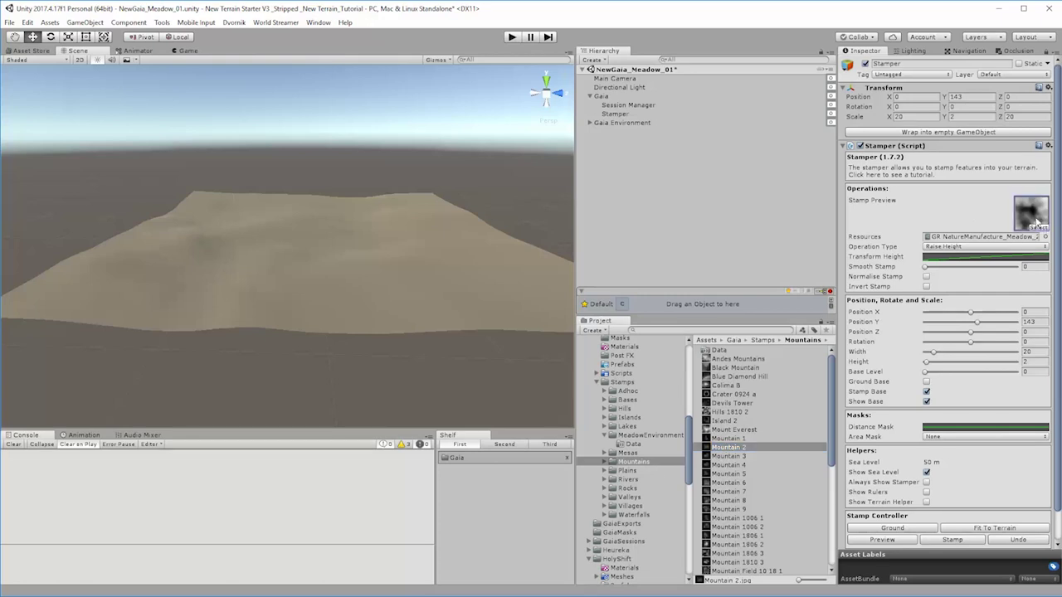
Preview the Mountain 2 stamp on the terrain and set its height to 5
click(883, 540)
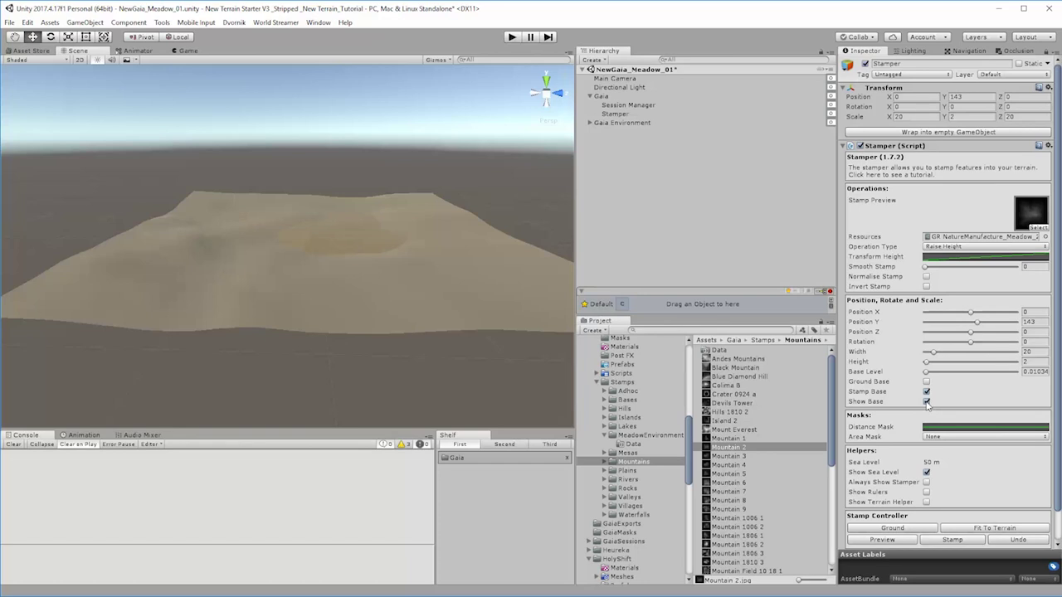
click(1031, 362)
text(5)
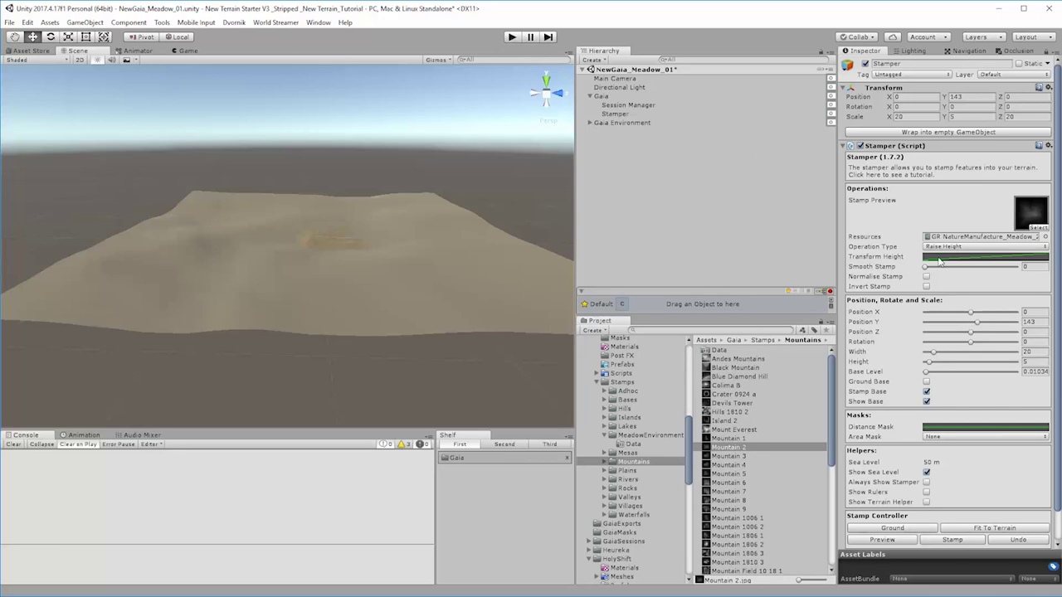
Select the Stamper and move its stamp along the Z axis to a position of about -1475
middle_drag(452, 232, 387, 279)
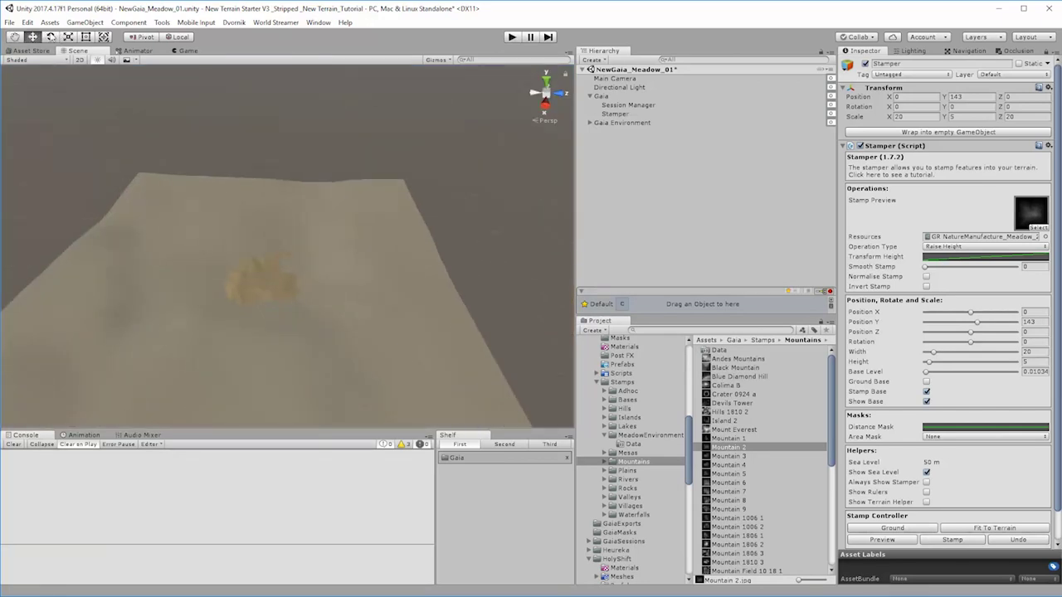
click(68, 36)
click(32, 36)
click(616, 113)
scroll(363, 280, up, 5)
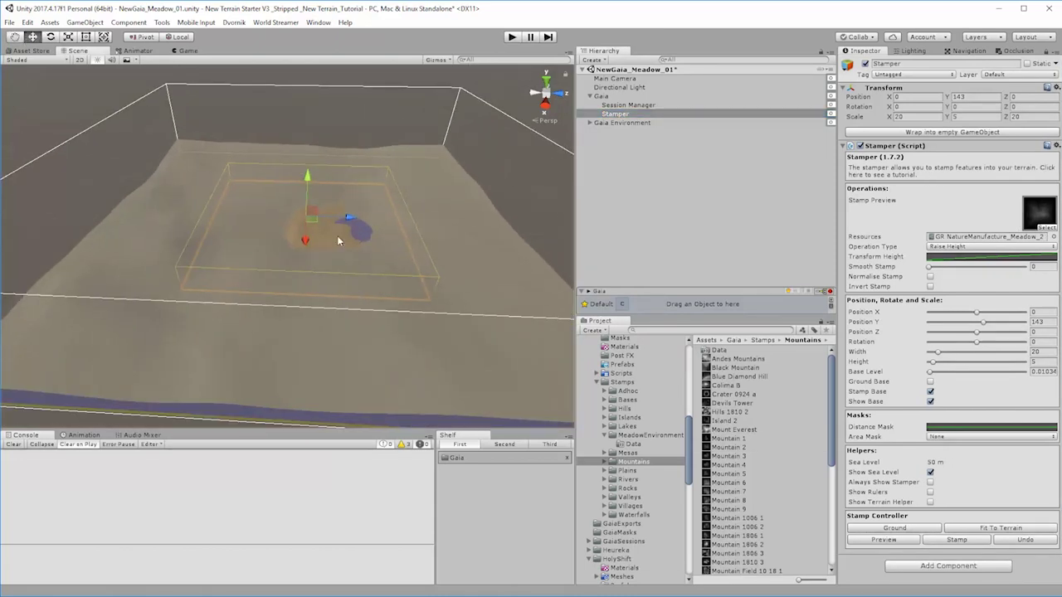
drag(348, 219, 209, 219)
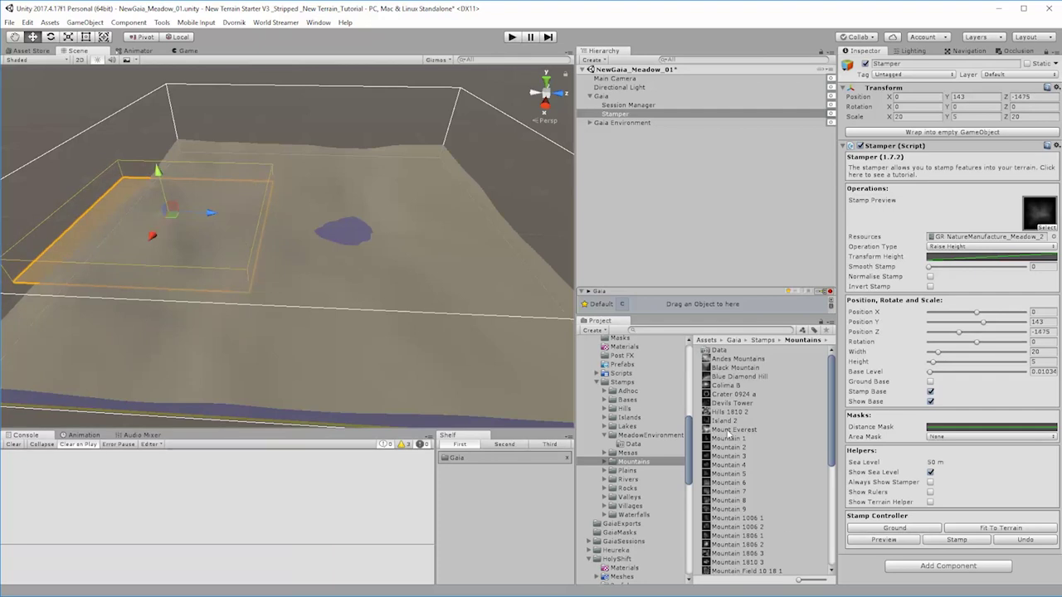
Load the Island 2 stamp from the Mountains folder into the Stamper and turn on Normalise Stamp
click(730, 421)
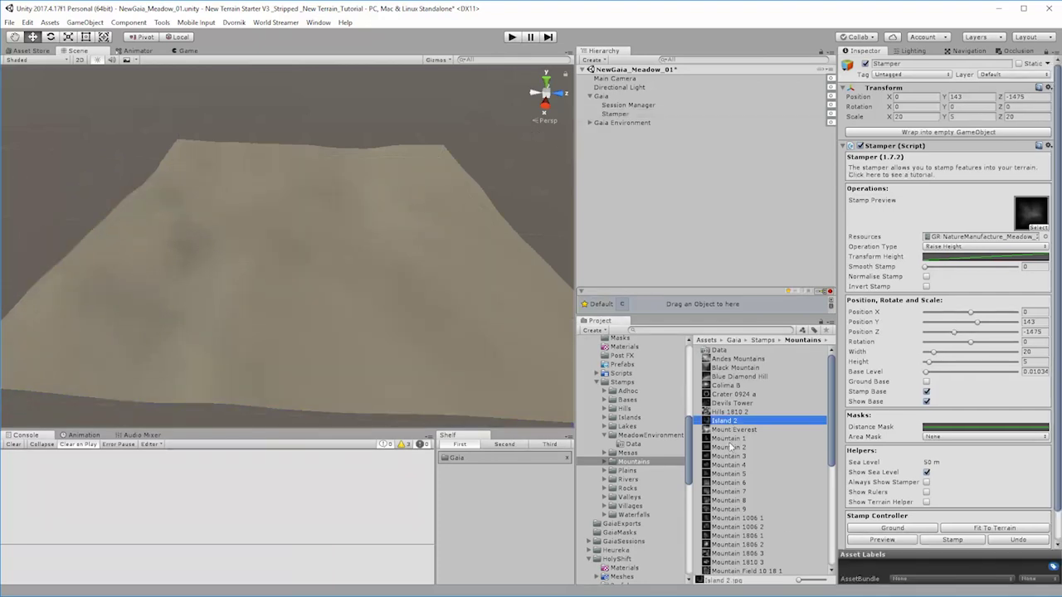
drag(731, 421, 1031, 213)
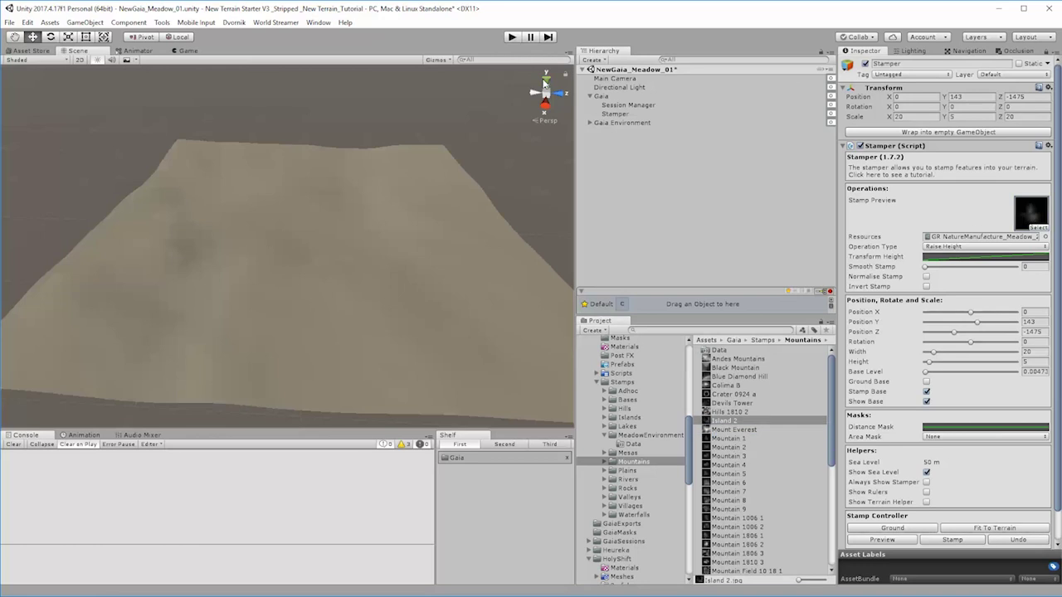
click(615, 114)
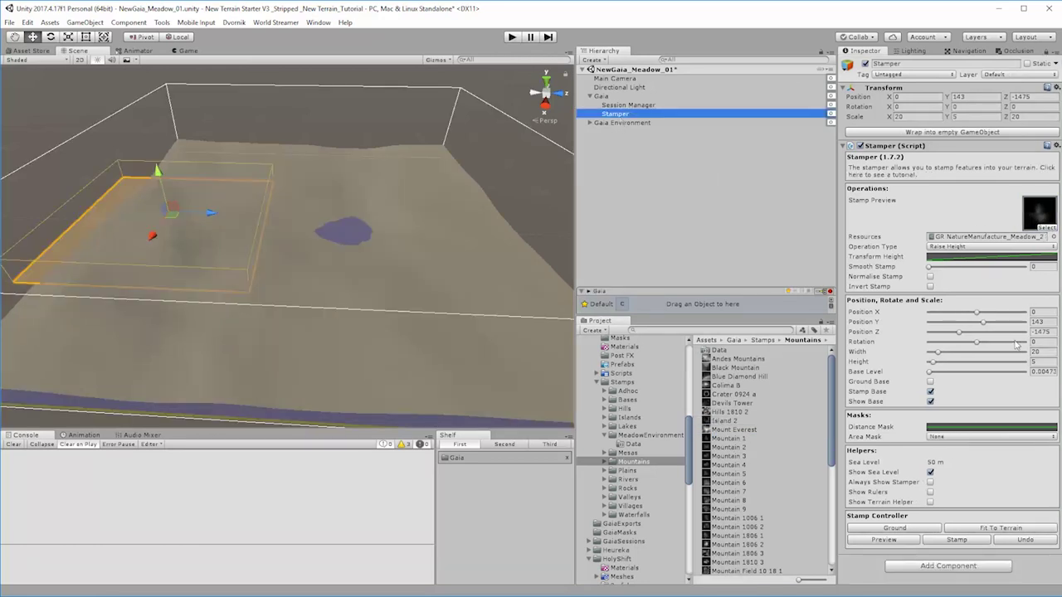
click(929, 277)
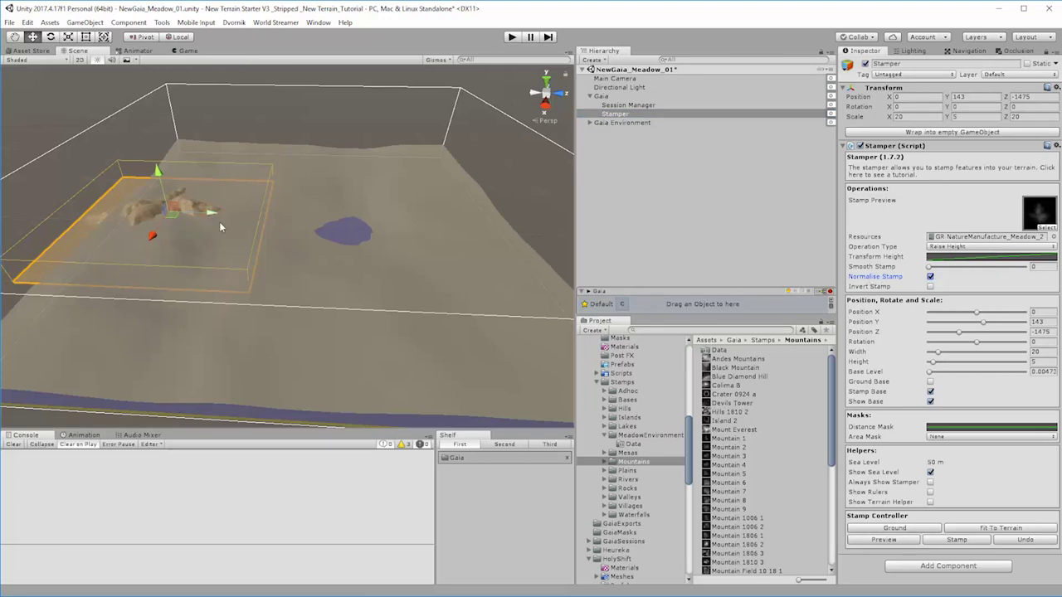
Rotate the stamp to about 291 degrees and position it at about X -190, Y 222, Z -1619
drag(211, 210, 325, 224)
key(e)
key(w)
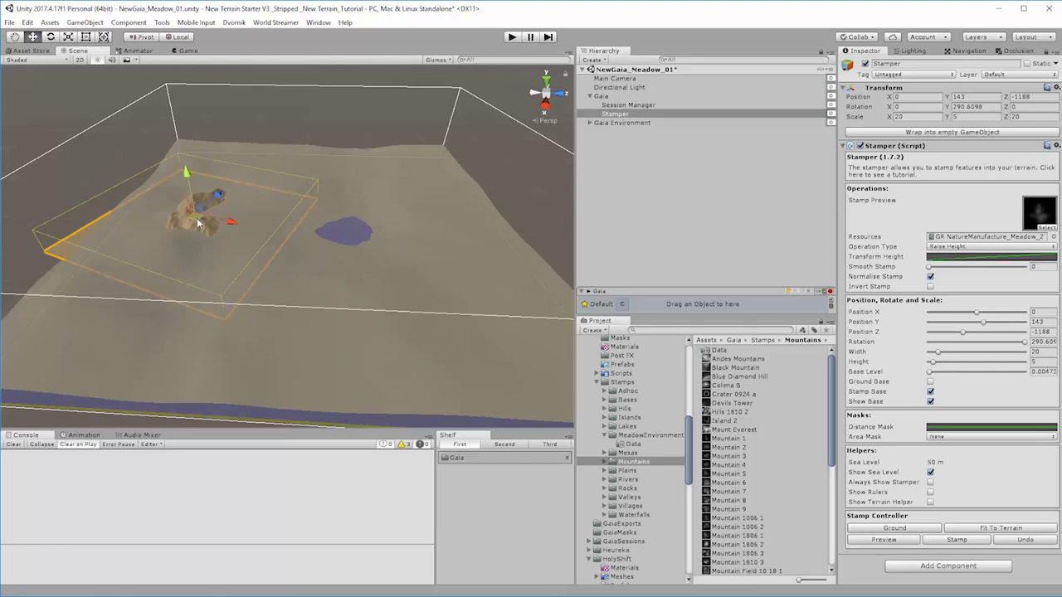
drag(198, 213, 192, 145)
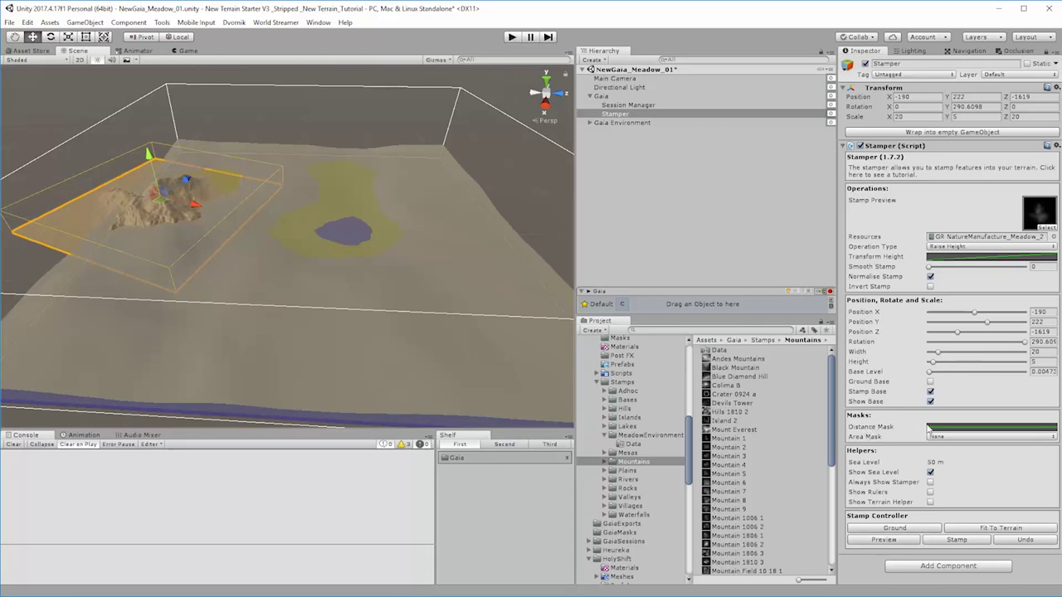
Apply a Distance Mask curve preset that stays high and falls off steeply near its end
click(936, 427)
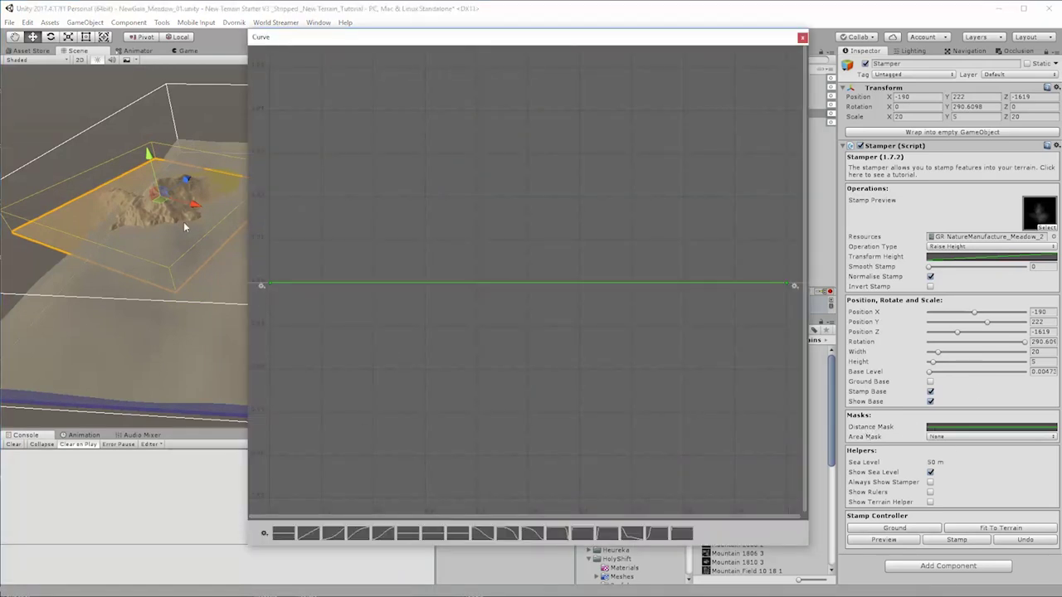
drag(356, 45, 537, 55)
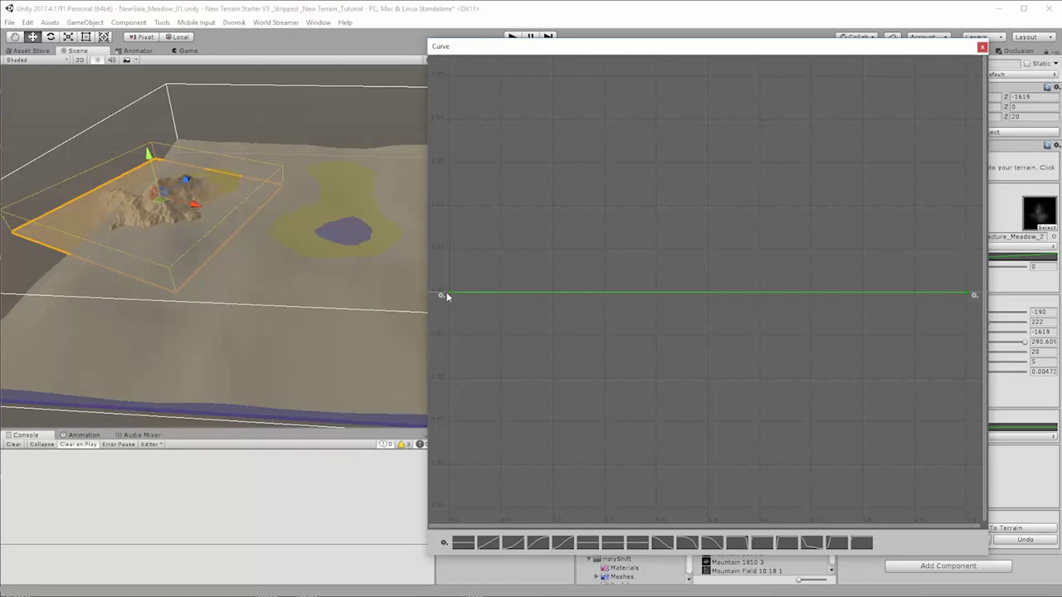
click(982, 48)
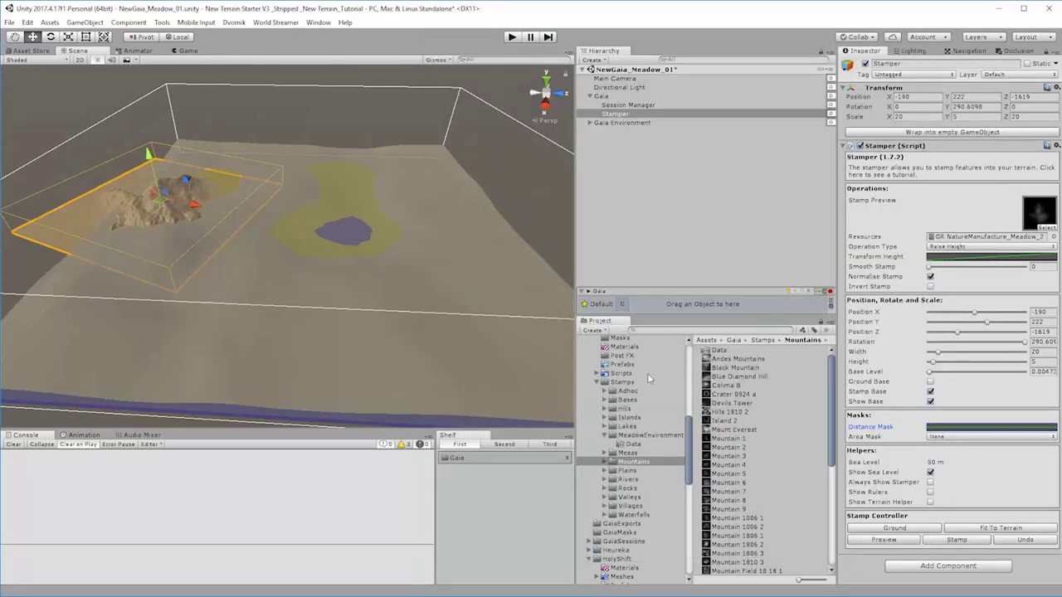
click(943, 428)
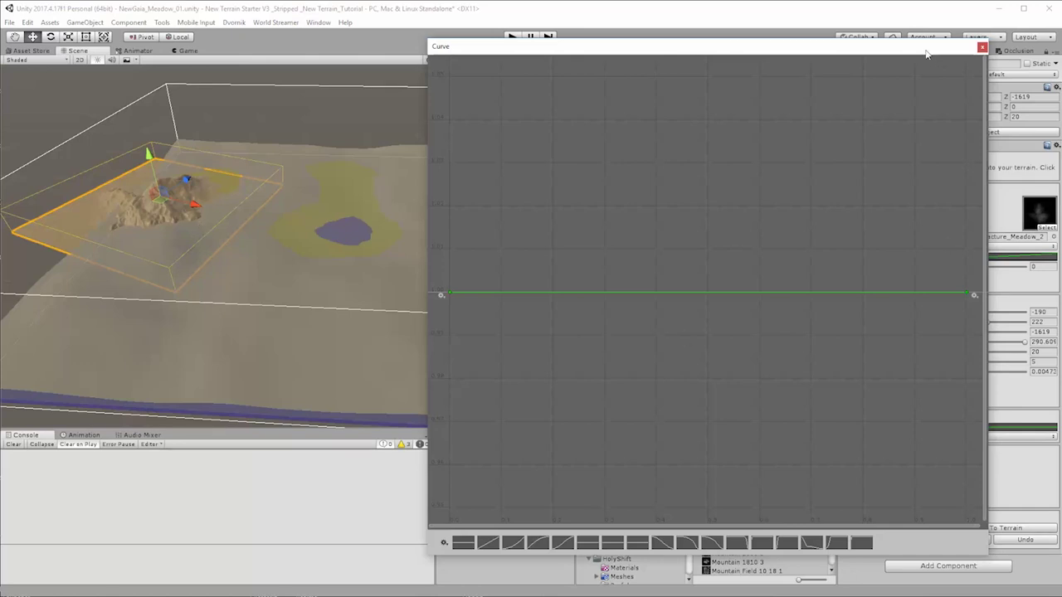
drag(926, 50, 765, 59)
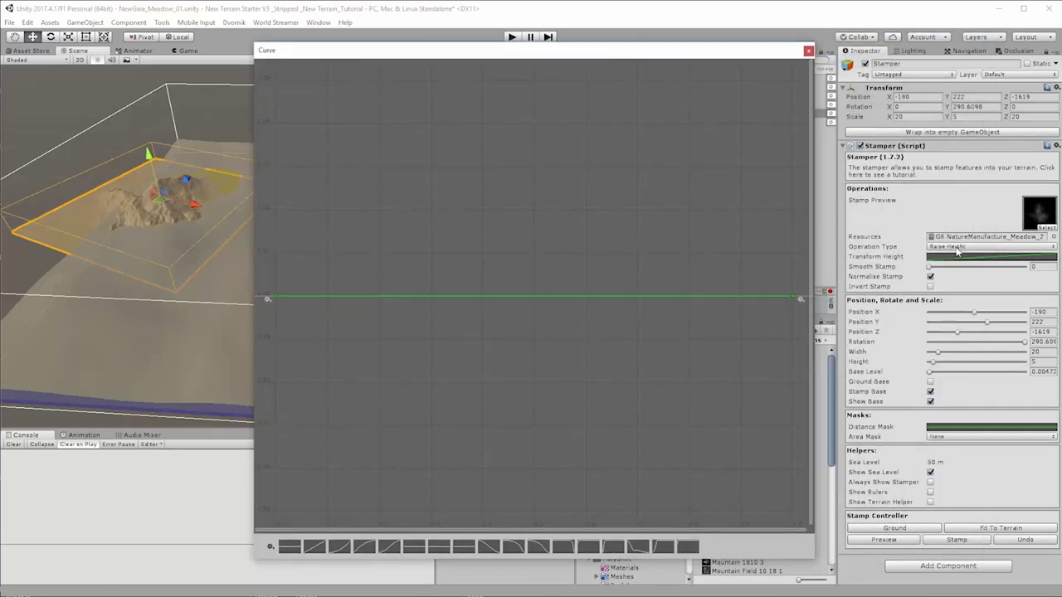
drag(679, 53, 704, 52)
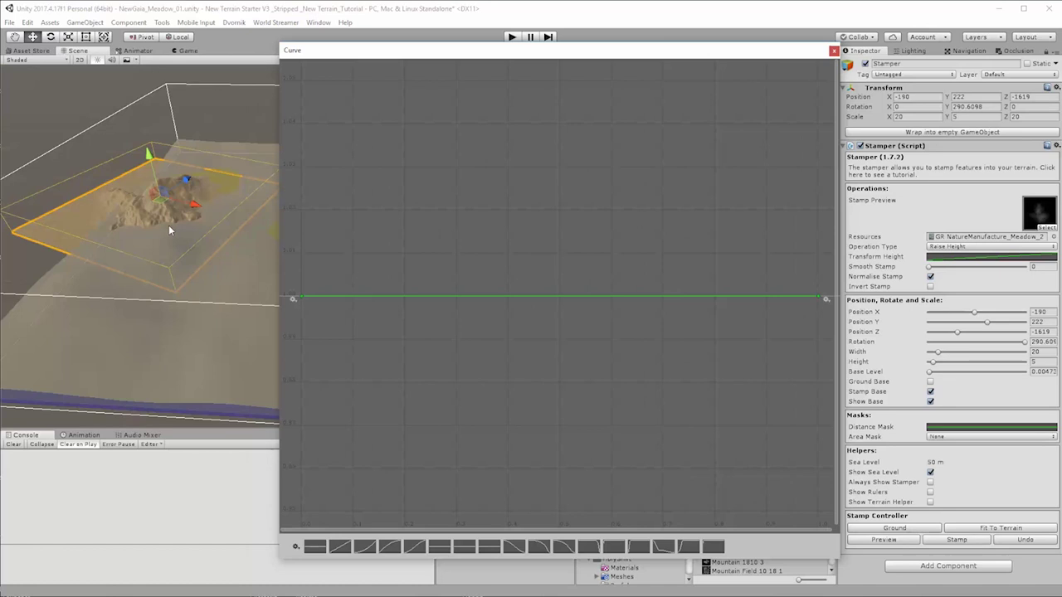
click(546, 551)
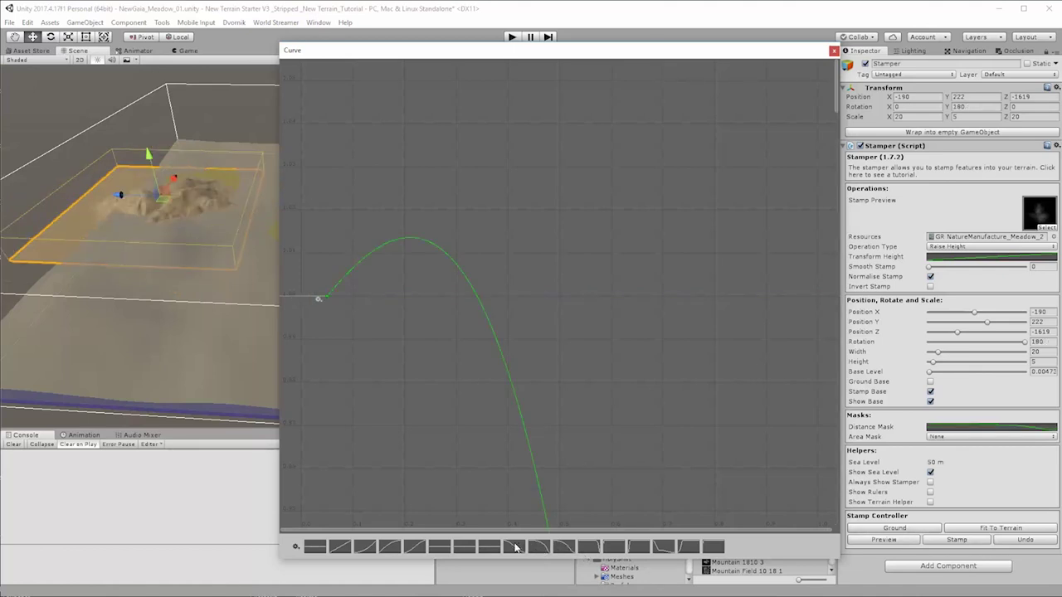
click(516, 548)
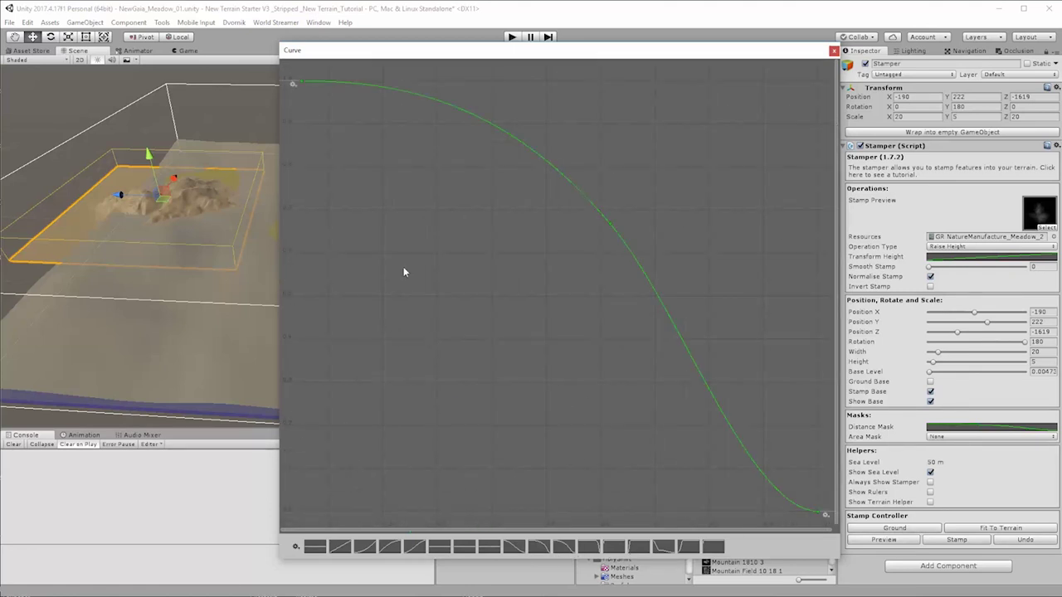
click(588, 547)
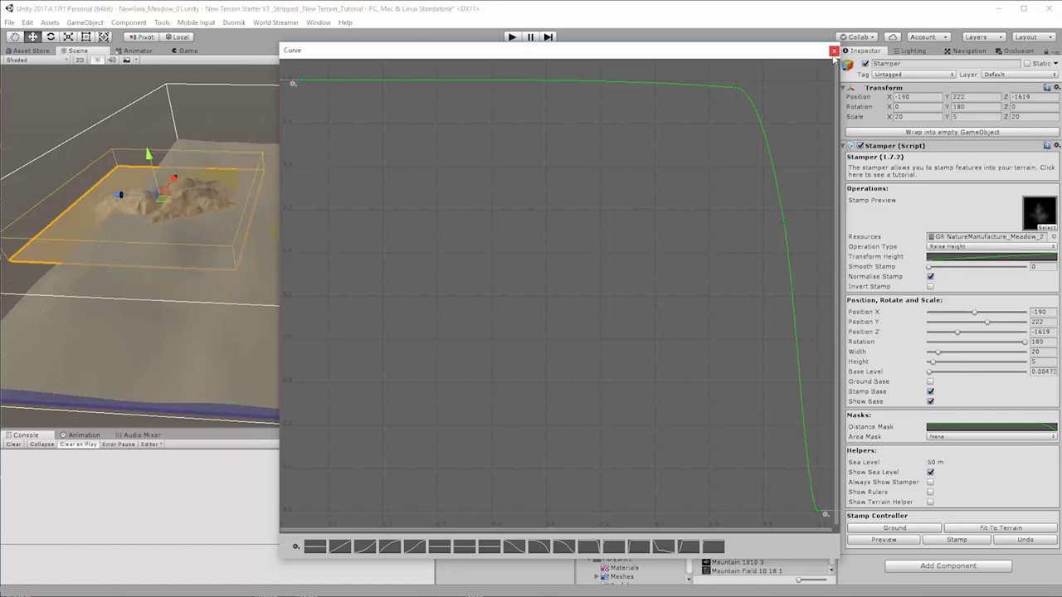
Move the Distance Mask curve's shoulder key to about 0.7, 1 and smooth the falloff beyond it
drag(734, 92, 657, 83)
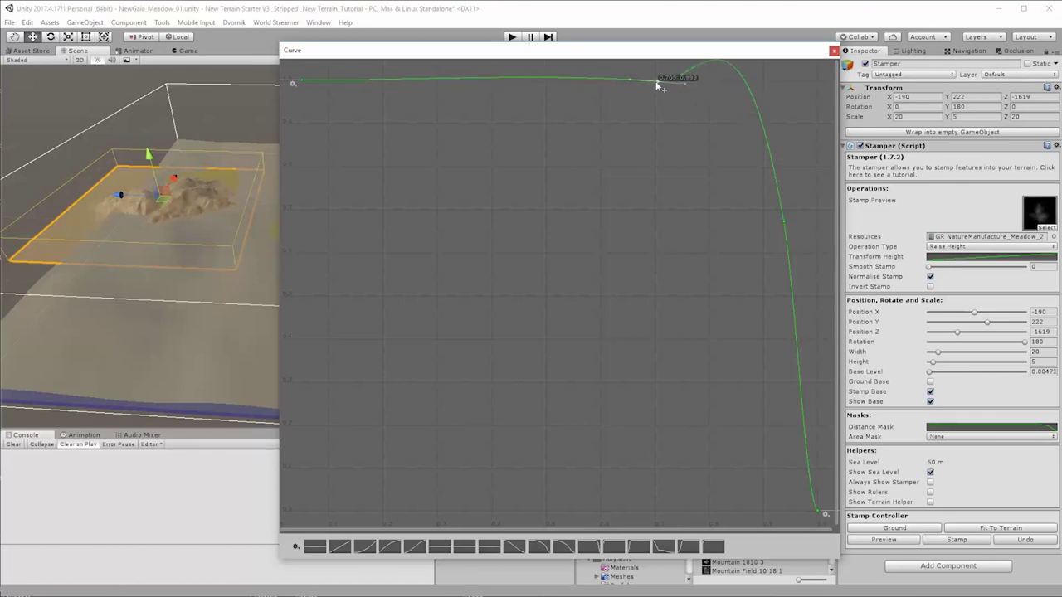
double_click(785, 222)
mouse_move(780, 198)
mouse_down()
mouse_move(769, 207)
mouse_move(775, 197)
mouse_up()
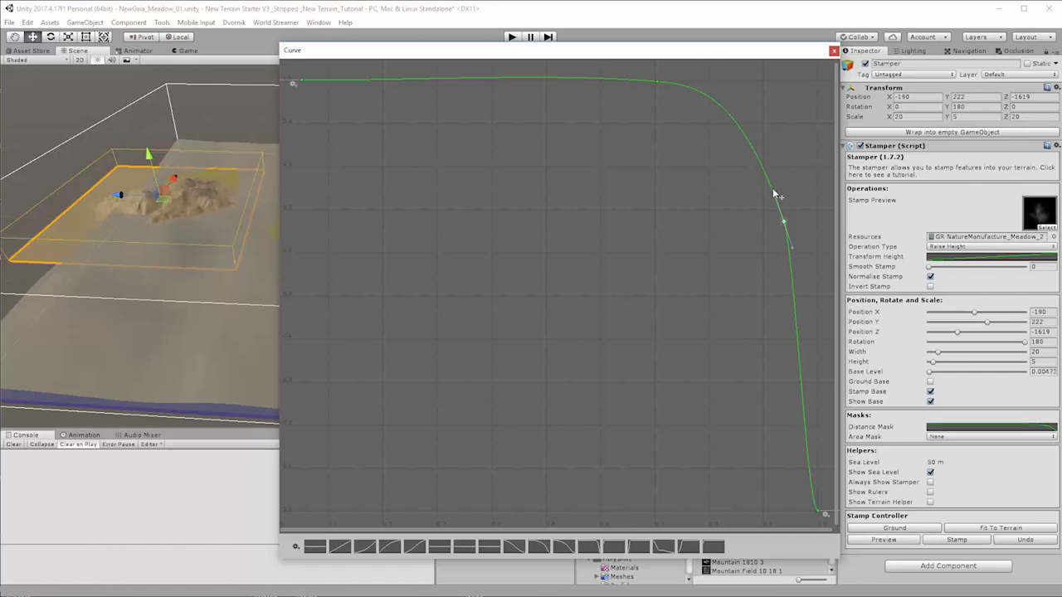
click(834, 51)
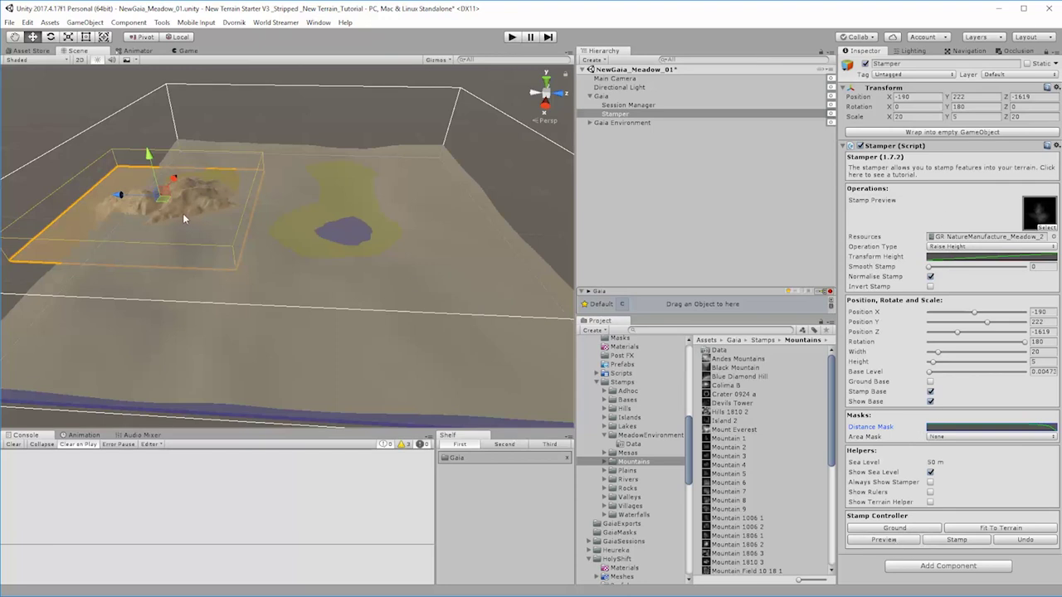
Rotate the Island 2 stamp to about 287 degrees and stamp the mountain onto the terrain
alt+drag(184, 233, 252, 249)
scroll(219, 280, up, 3)
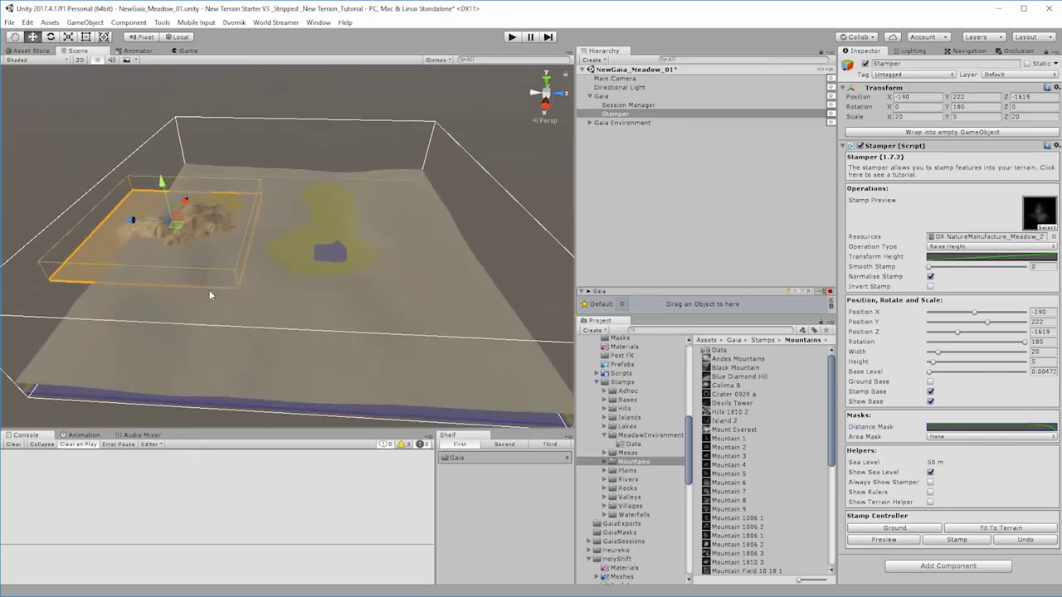
key(e)
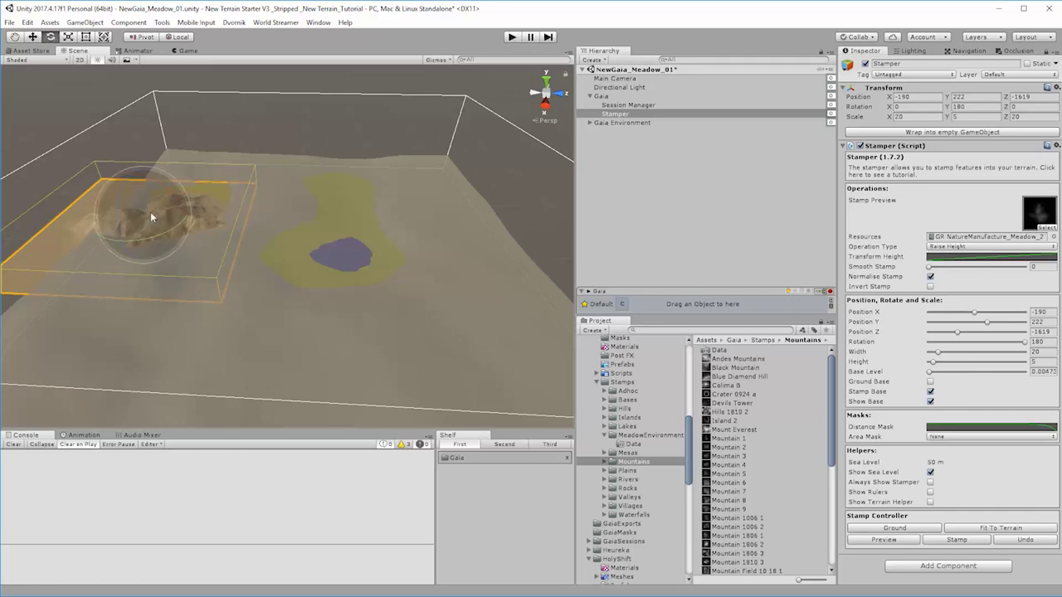
mouse_move(149, 239)
mouse_down()
mouse_move(254, 222)
mouse_move(183, 239)
mouse_move(124, 236)
mouse_move(140, 229)
mouse_up()
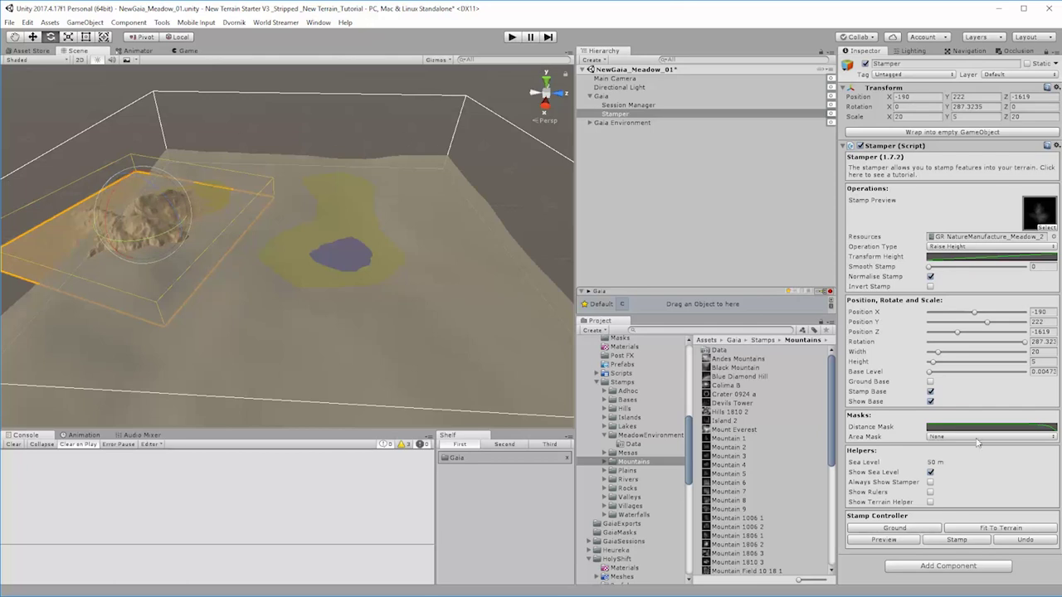
click(956, 540)
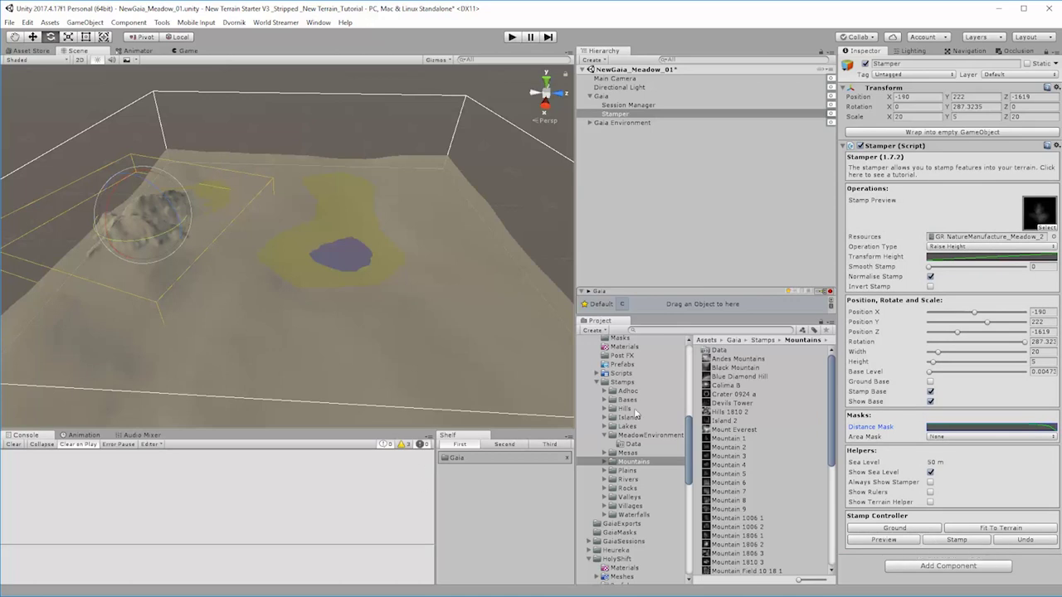
Show the stamp preview again and stamp a second mountain at about X 563, Z 1701, rotated about 102 degrees
key(w)
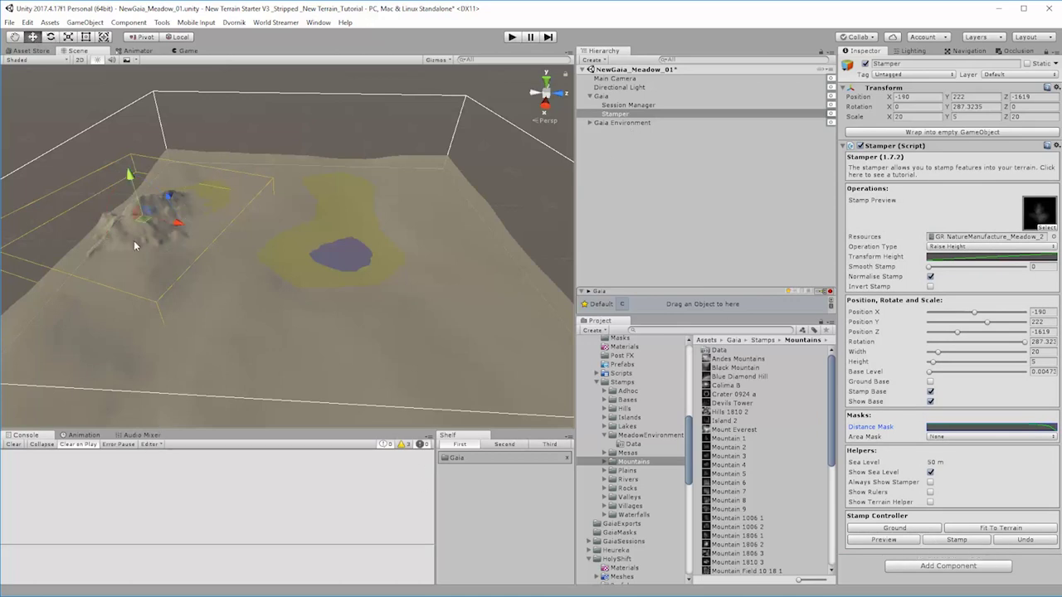
drag(141, 228, 772, 518)
key(e)
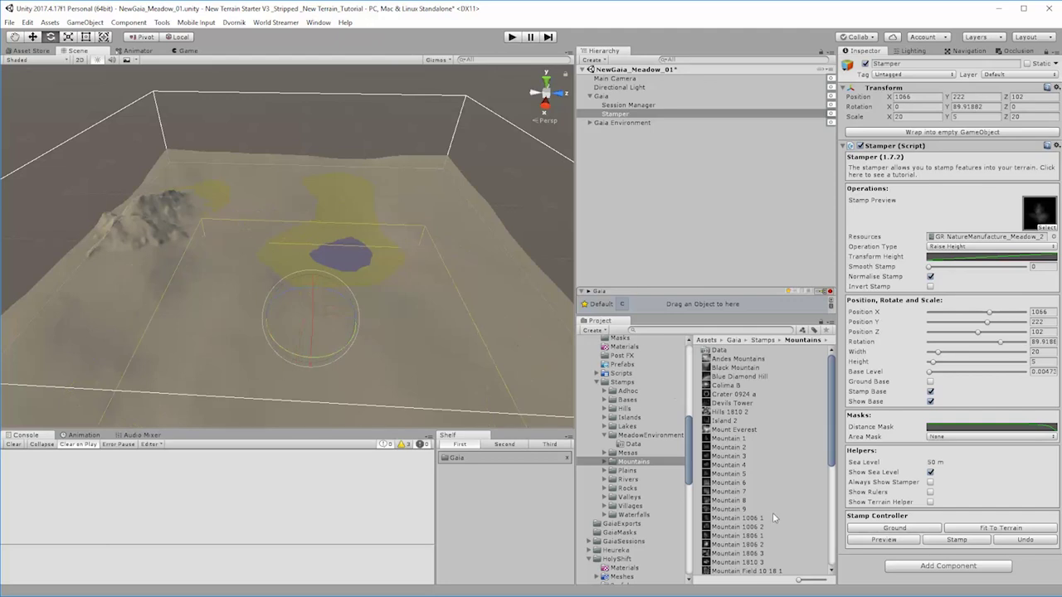
click(883, 540)
key(w)
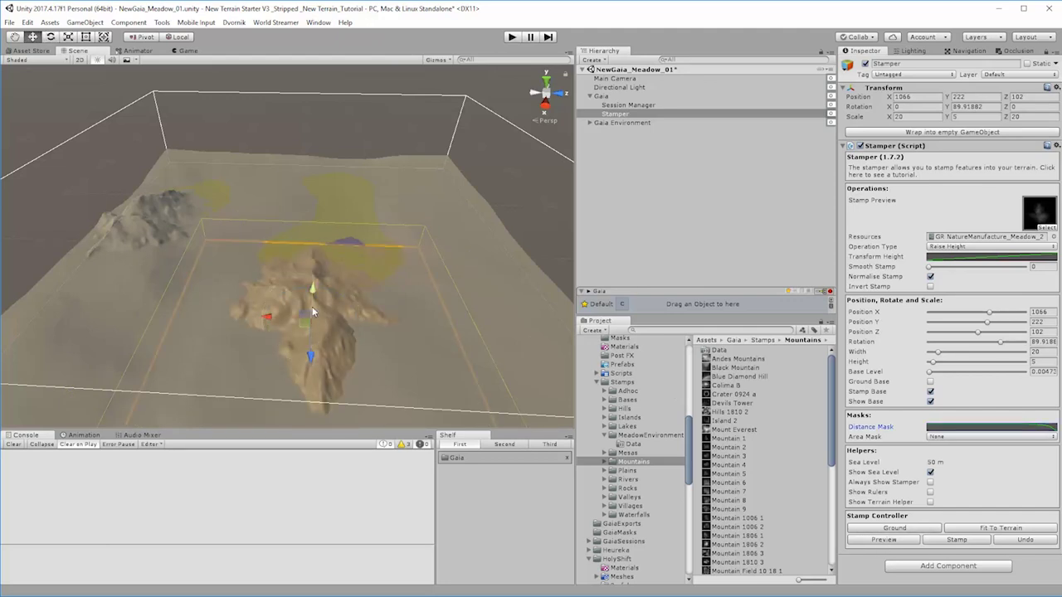
drag(312, 327, 486, 310)
key(e)
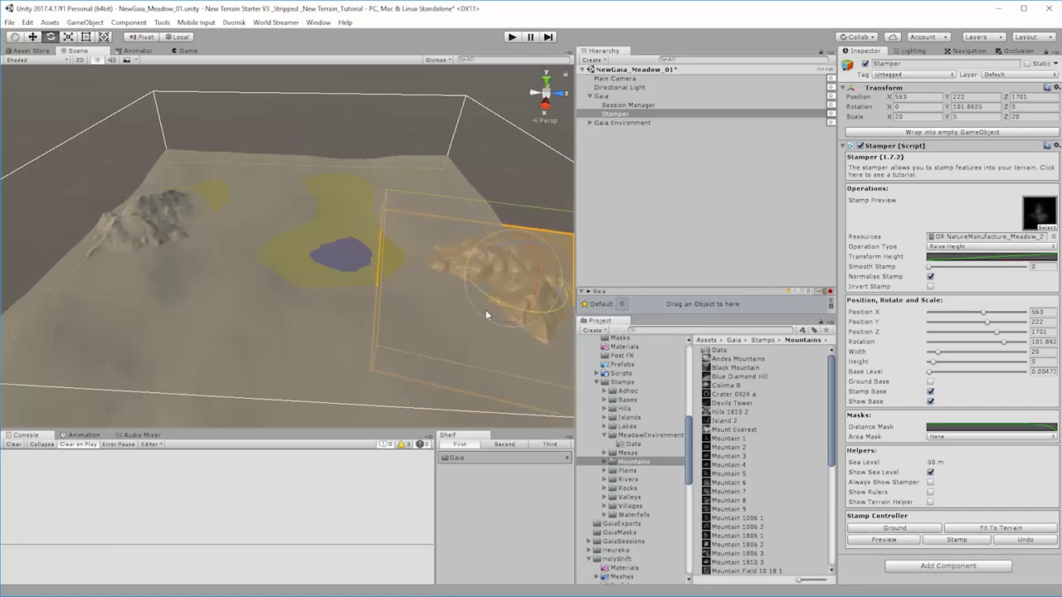
click(946, 540)
Turn the stamp, move it to about X 1659, Z -799 and frame it in the scene view
key(r)
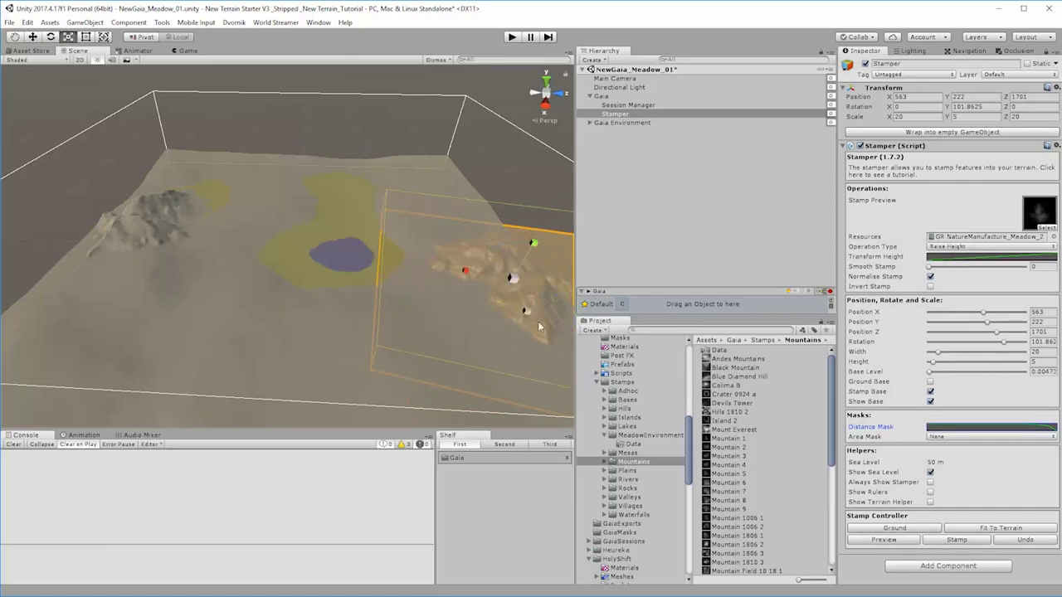
key(e)
drag(510, 290, 312, 289)
key(w)
drag(509, 287, 151, 383)
key(f)
Rotate the stamp to about 44 degrees, shift it to about X 1934, Z -684 and stamp a third mountain
key(e)
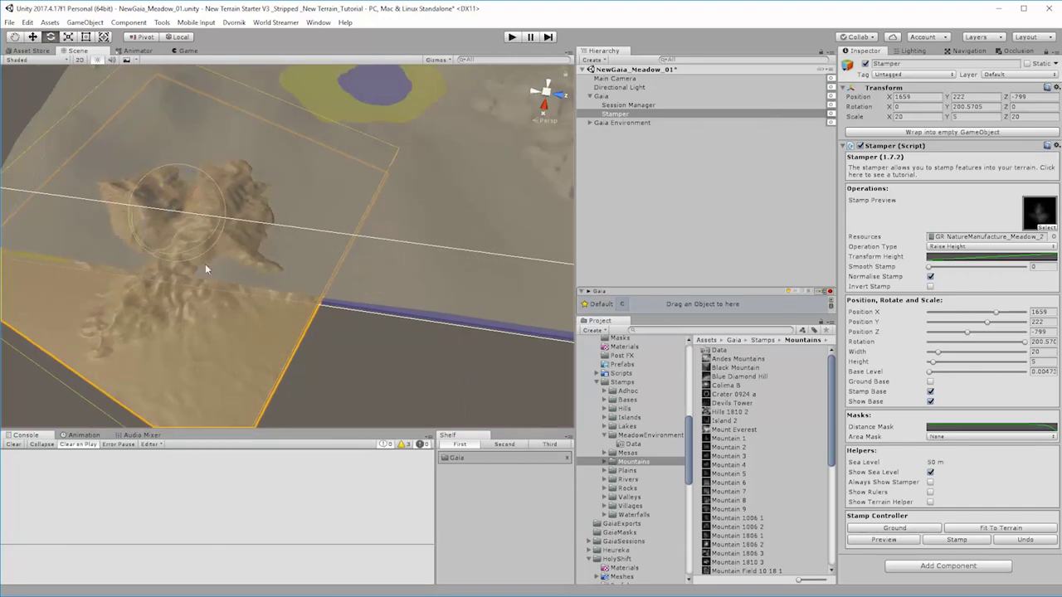
drag(196, 251, 481, 264)
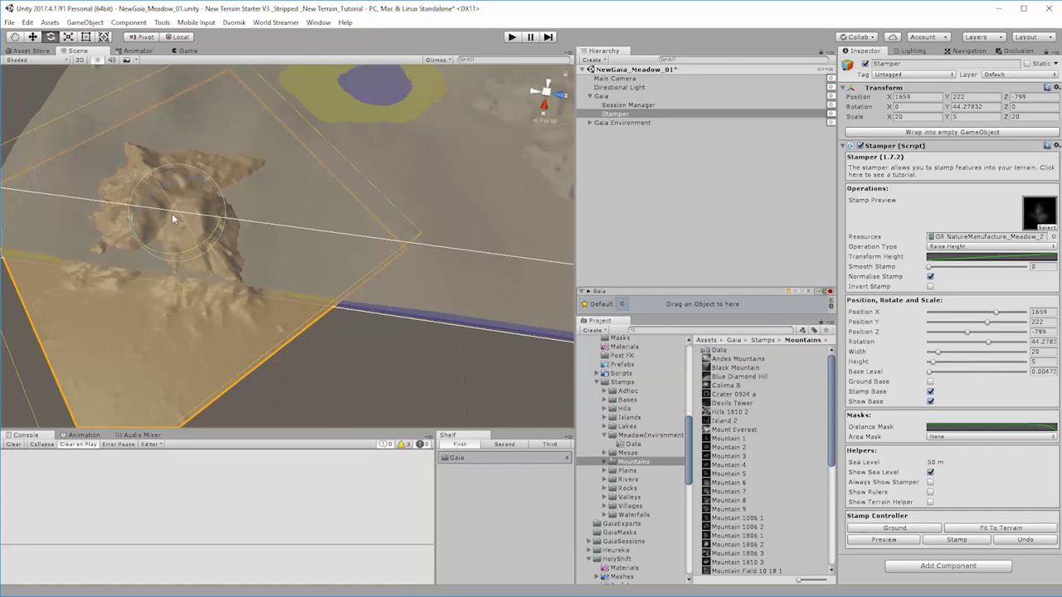
key(w)
drag(175, 213, 180, 264)
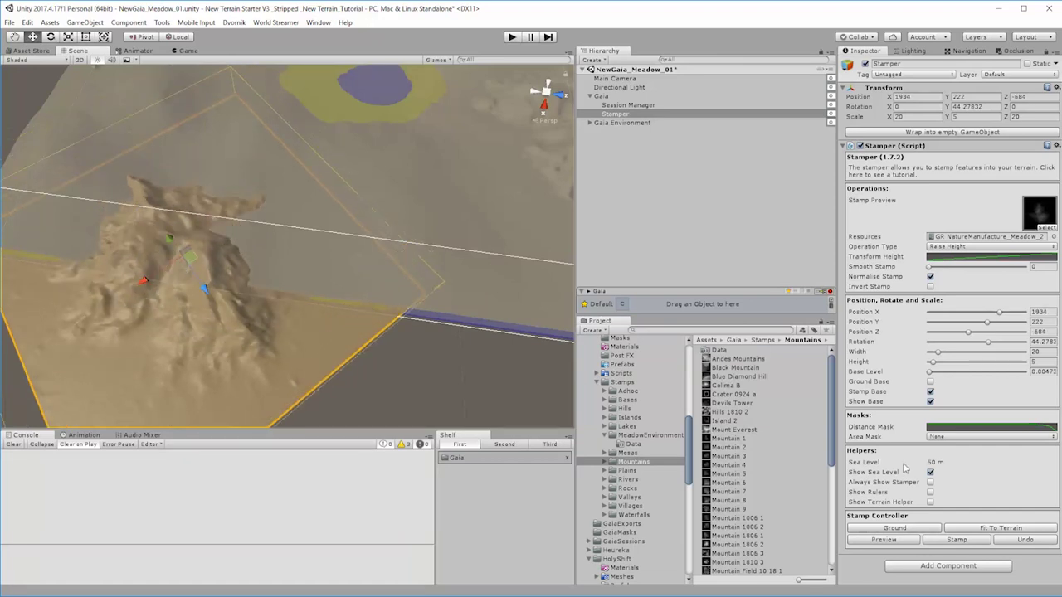
click(934, 540)
Rotate the mountain stamp to about 353 degrees and move it to about X 1507, Z 948
drag(196, 293, 444, 214)
key(w)
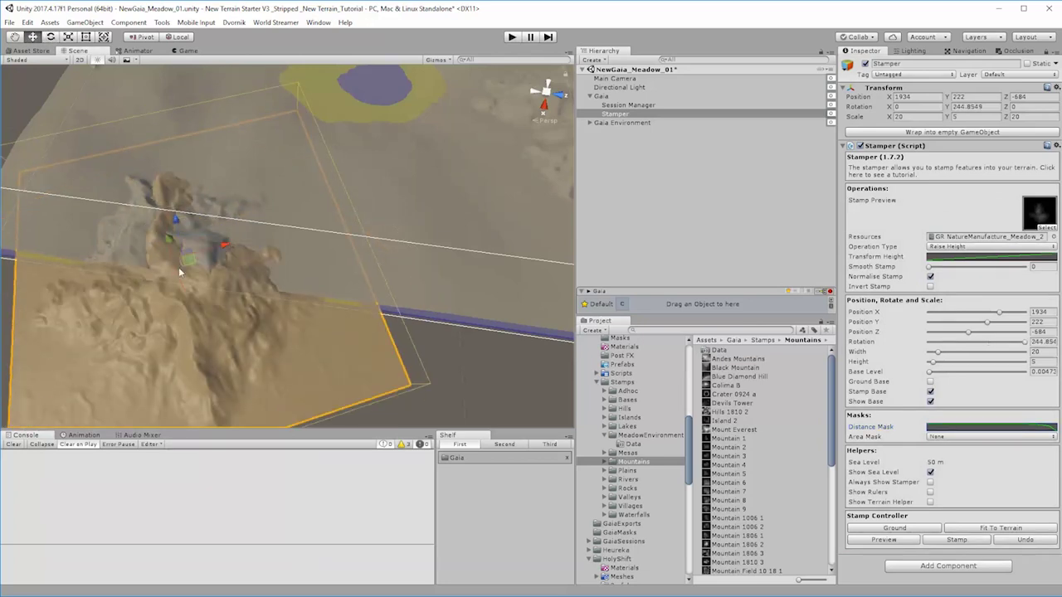
drag(179, 267, 362, 244)
key(e)
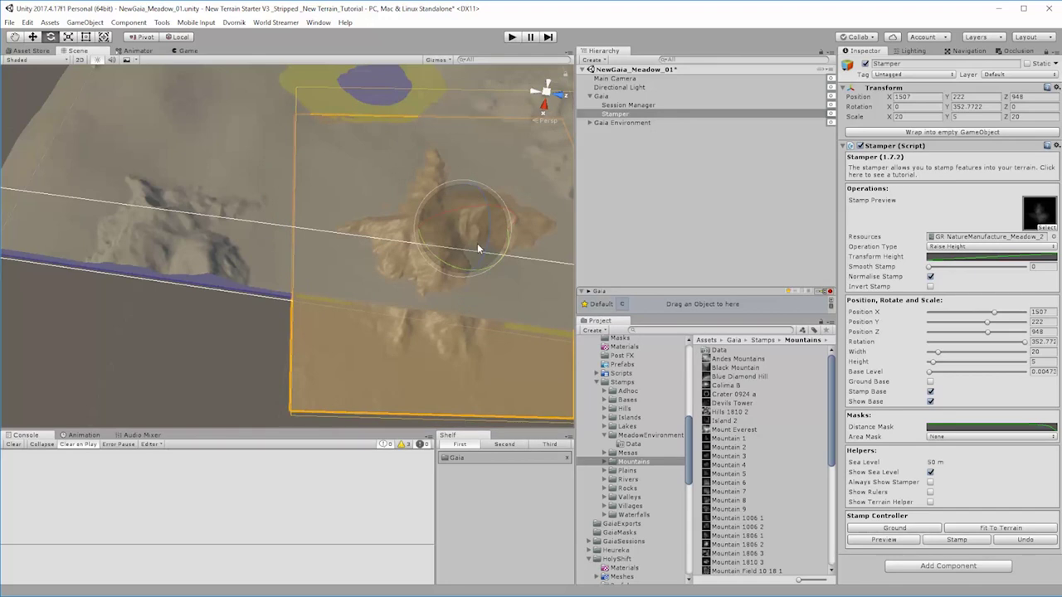
Scale the stamp up to about 22.2 wide and 5.6 high, move it to about X 1506, Z 1754 and stamp a fourth mountain
key(r)
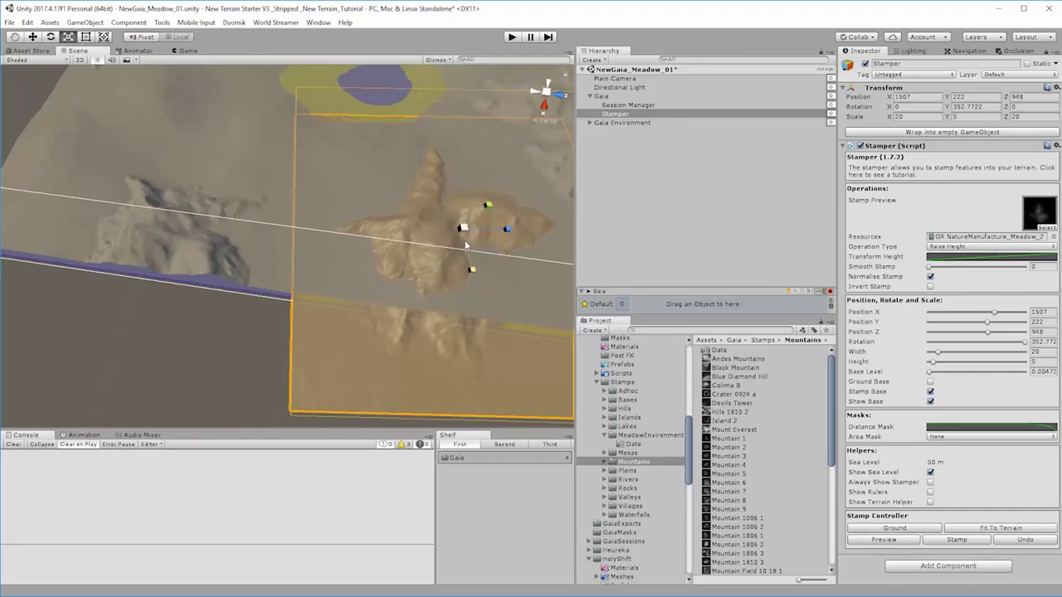
drag(463, 227, 554, 248)
key(w)
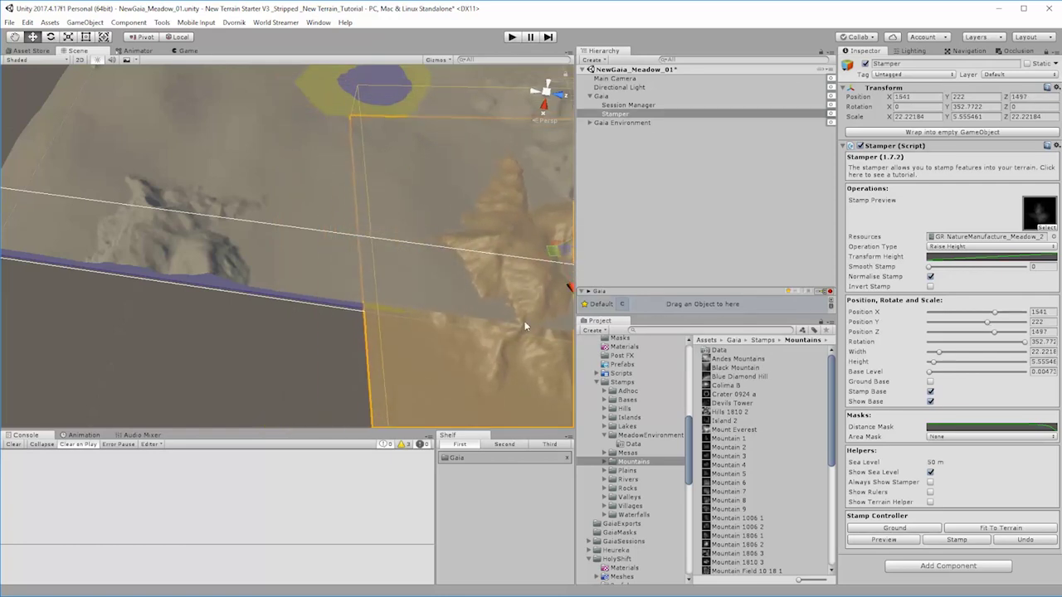
middle_drag(518, 329, 424, 329)
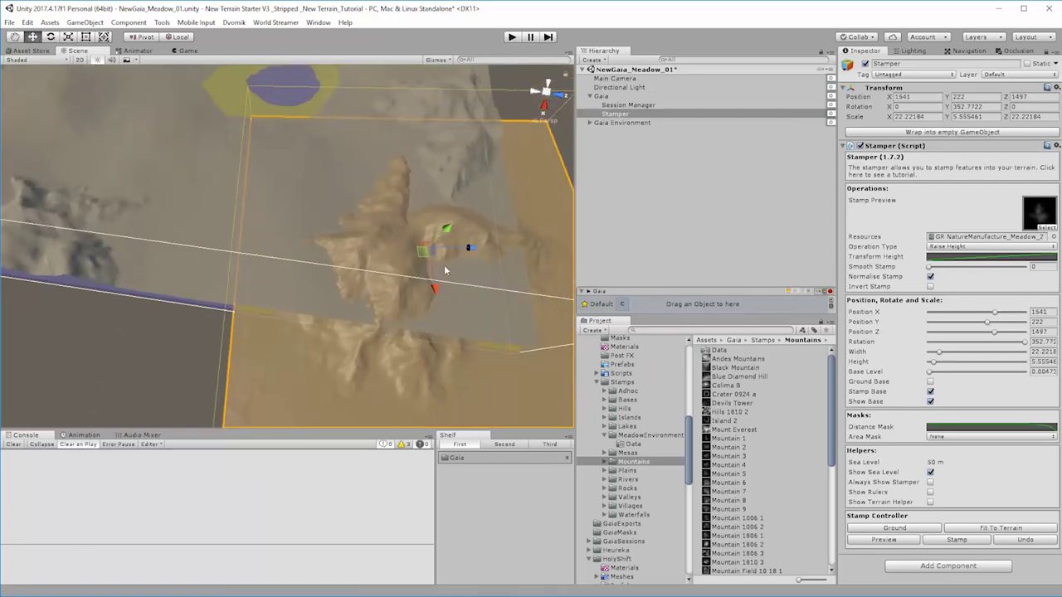
drag(425, 252, 471, 252)
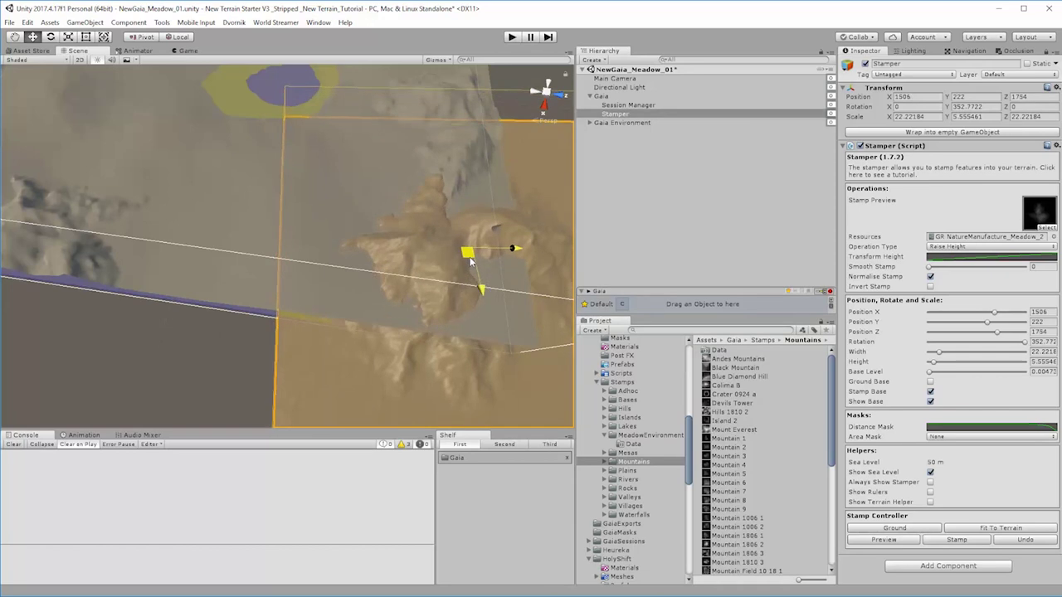
click(933, 540)
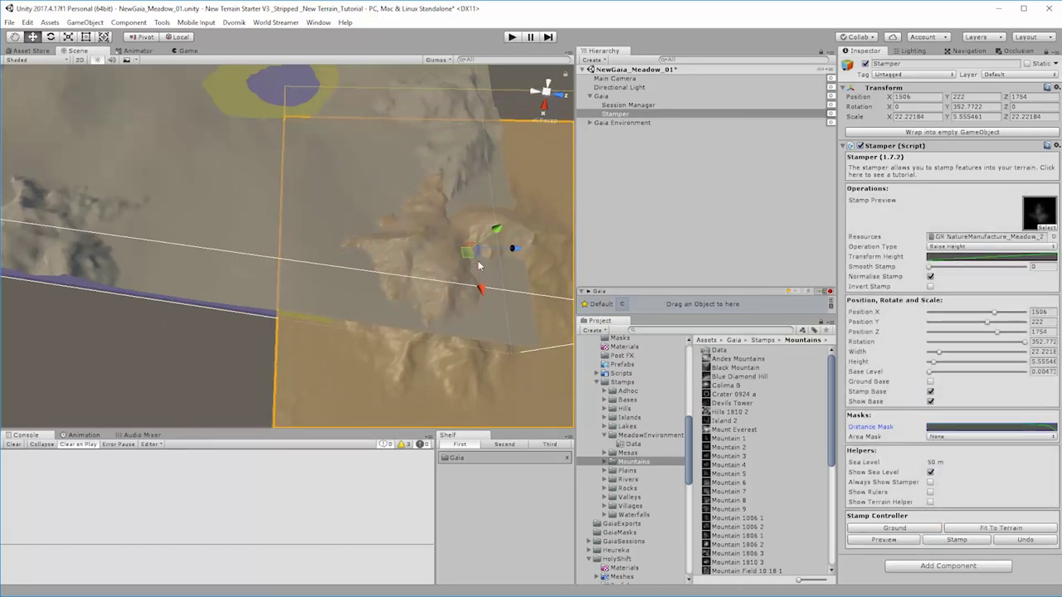
Move the stamp across the terrain to about X -1153, Z -412 and frame it in the scene view
drag(473, 259, 434, 240)
middle_drag(327, 171, 457, 359)
drag(457, 380, 284, 100)
key(f)
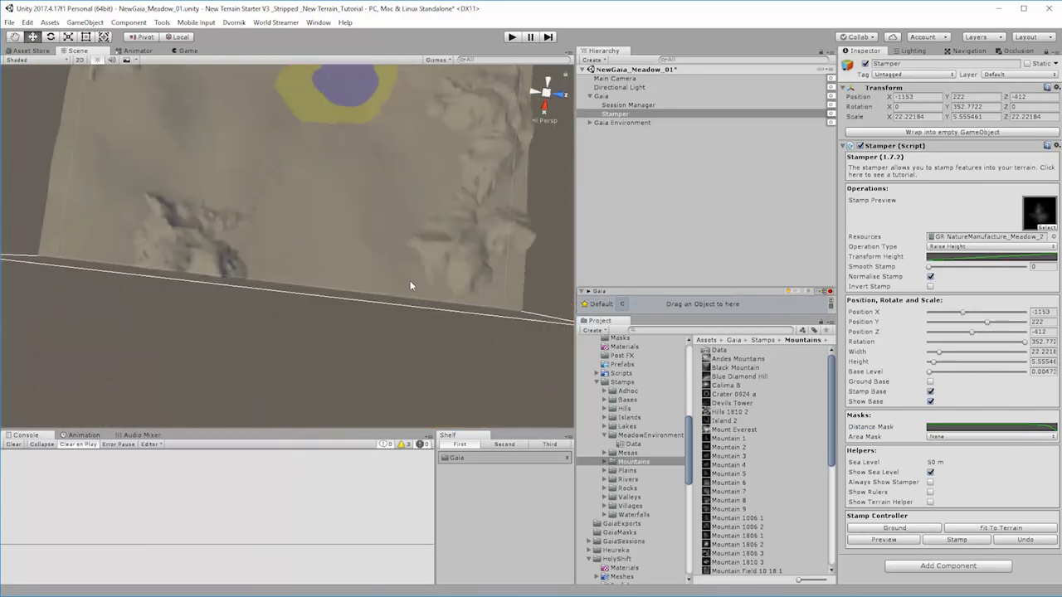
Rotate the mountain stamp to about 67° and stamp it on the terrain at about X -1527, Z 1763
key(e)
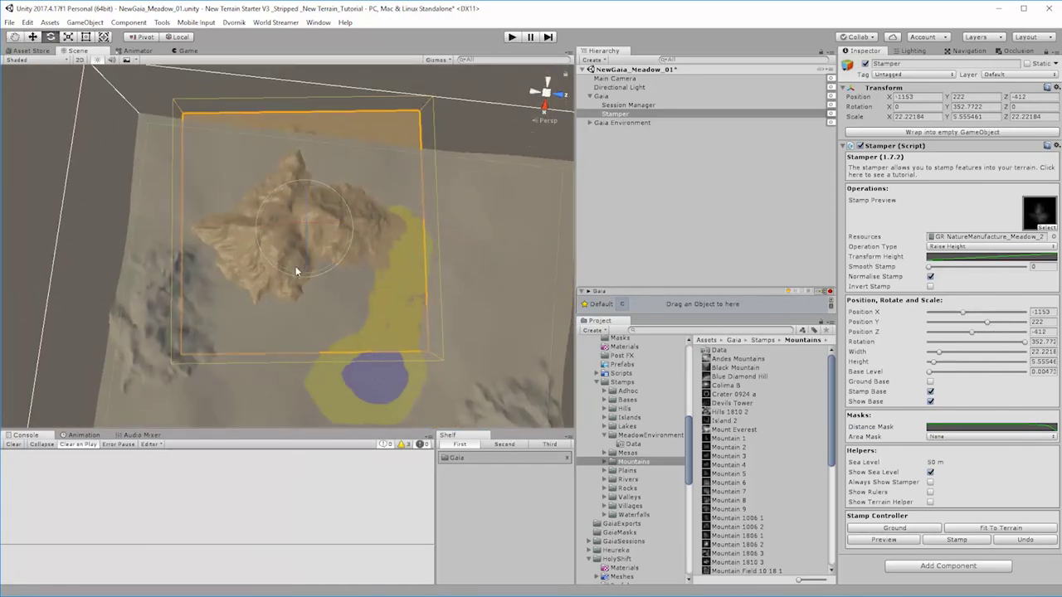
drag(296, 268, 188, 243)
key(w)
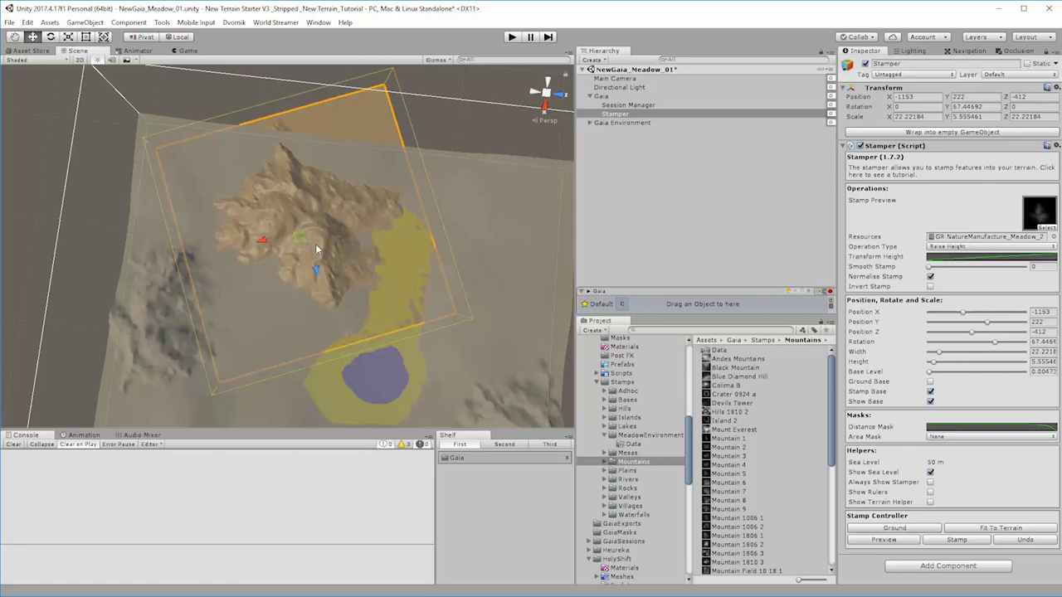
drag(313, 242, 549, 223)
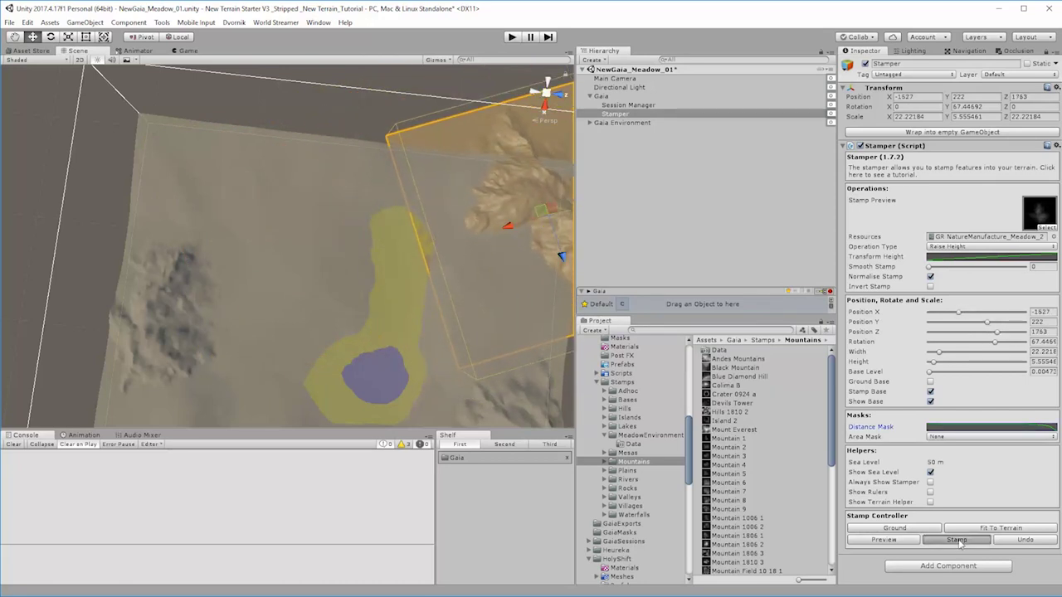
Turn the mountain stamp to about 199° and stamp it at the opposite far corner, about X -1631, Z -1814
key(e)
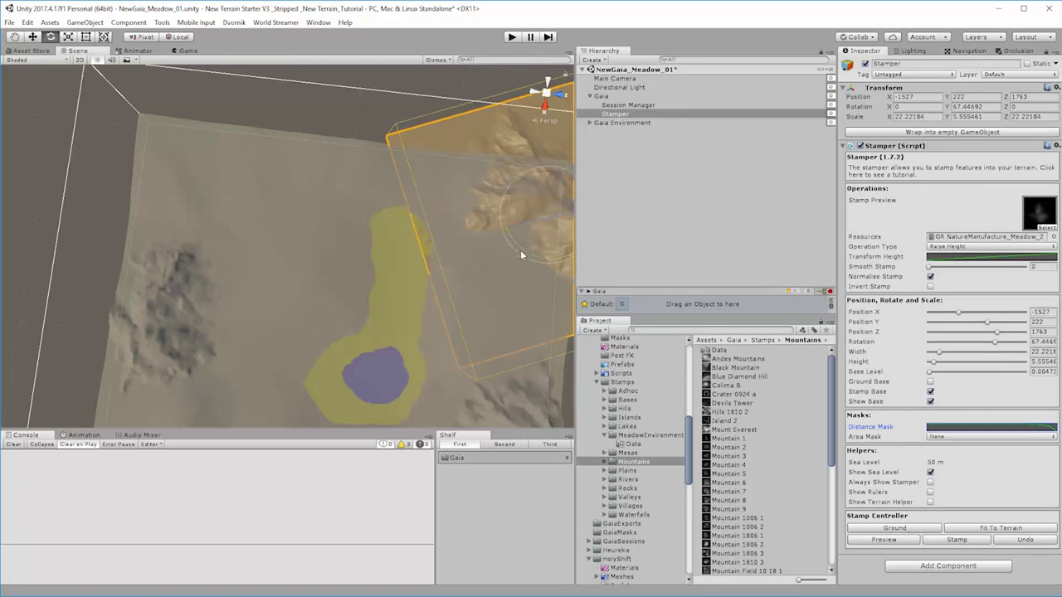
drag(520, 249, 564, 281)
key(q)
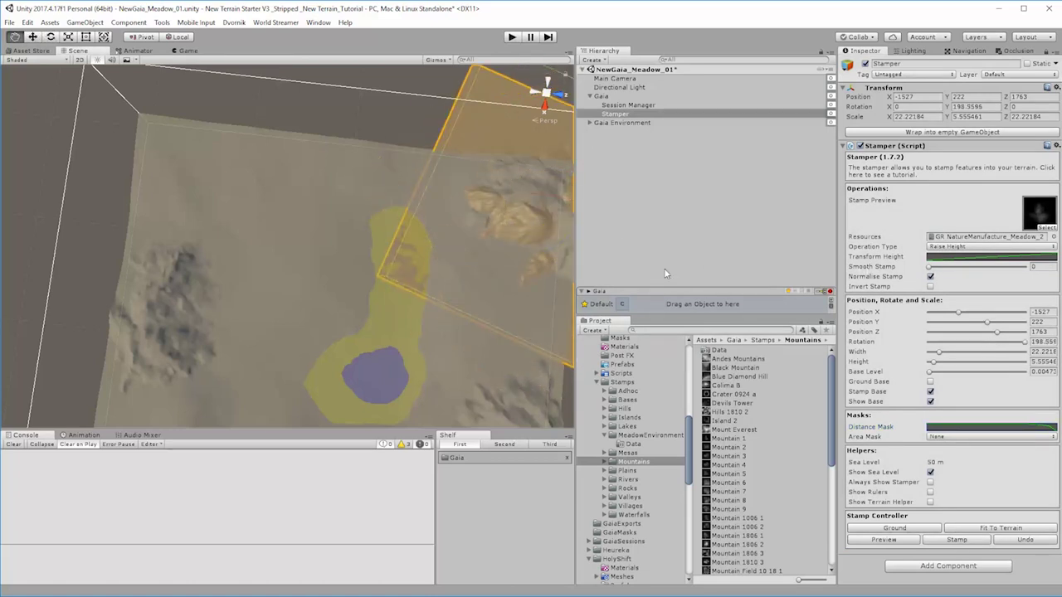
key(w)
drag(544, 221, 158, 169)
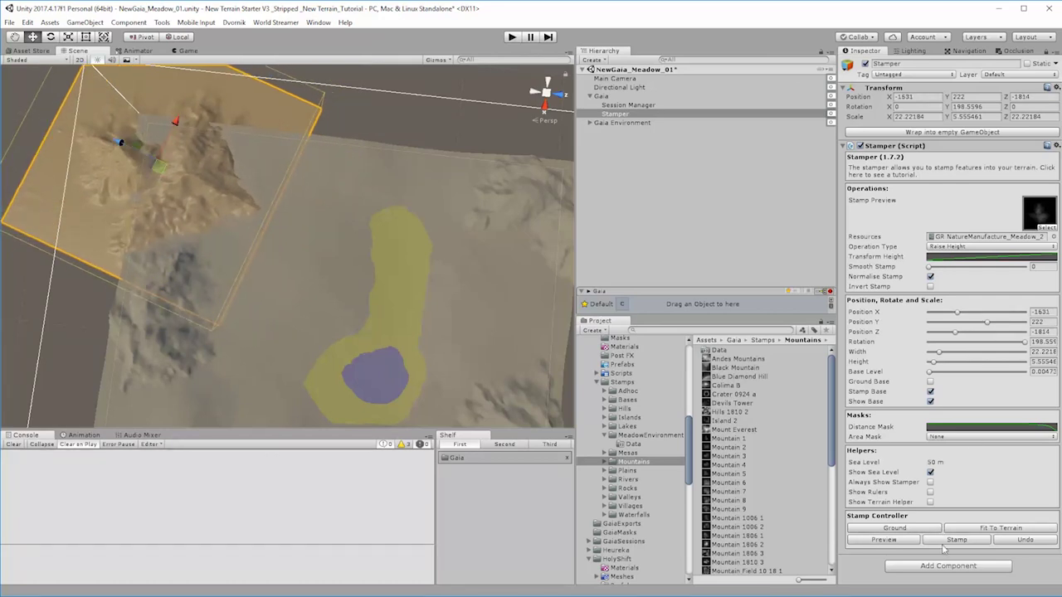
Rotate the mountain stamp to about 5° and stamp it along the far edge at about X -1862, Z -520
key(e)
drag(158, 177, 461, 259)
key(q)
key(w)
key(e)
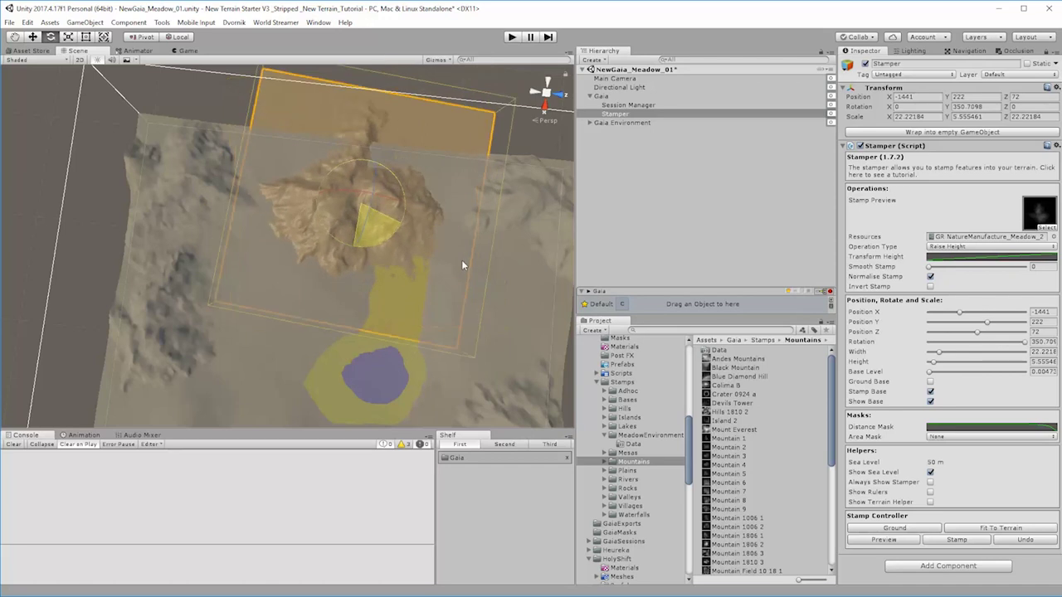
key(w)
drag(365, 209, 293, 156)
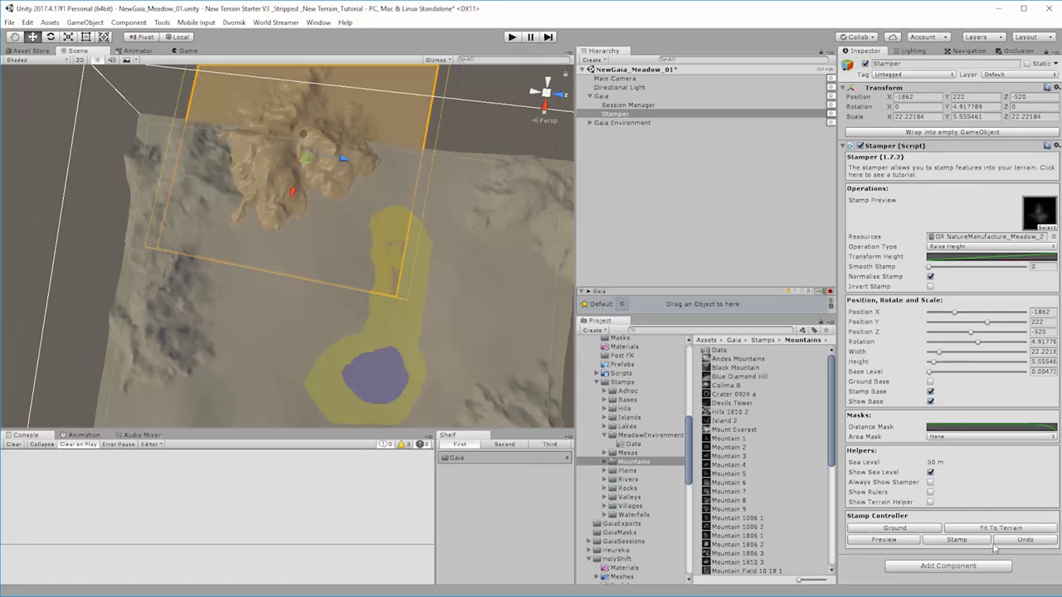
click(954, 541)
Move the stamp along the far edge to about X -1535, Z 615 and scale it to about 24.4 wide and 6.1 high
key(e)
key(w)
drag(308, 161, 66, 112)
key(e)
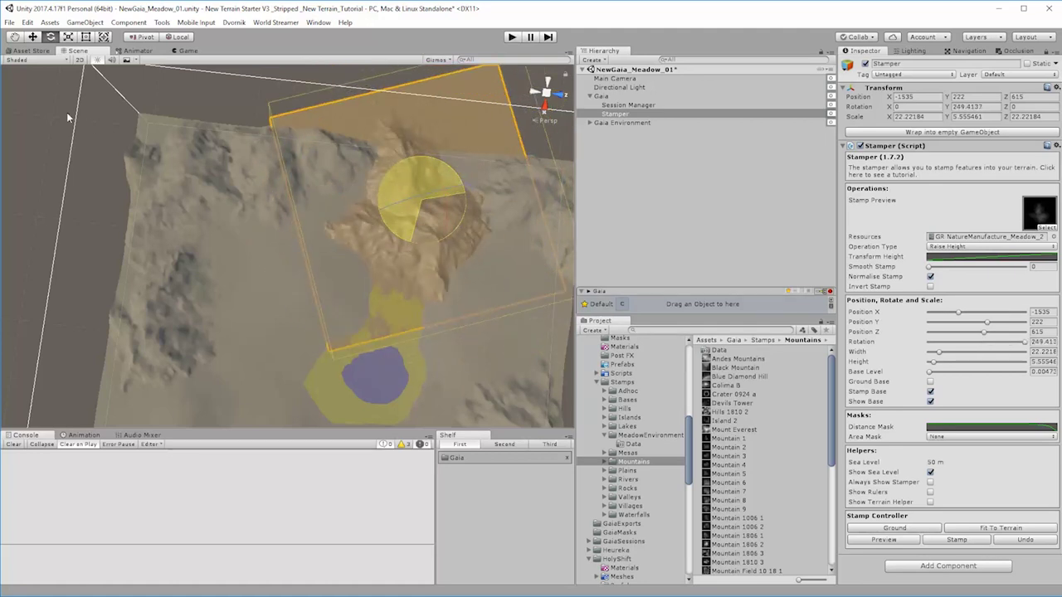
key(r)
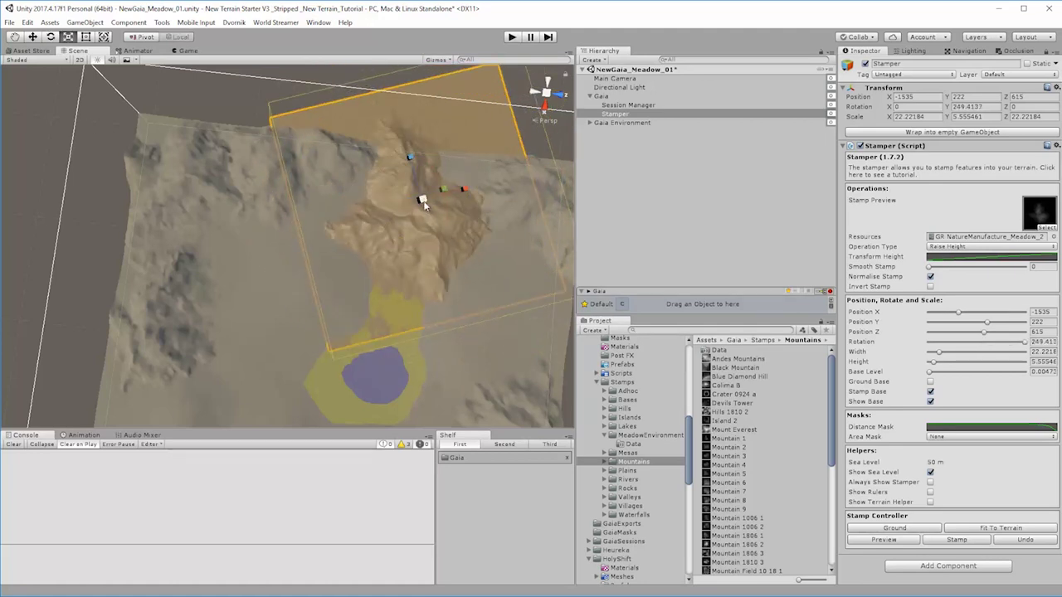
drag(423, 202, 434, 204)
Rotate the enlarged stamp to about 35° and stamp it on the far edge at about X -1830, Z 502
key(e)
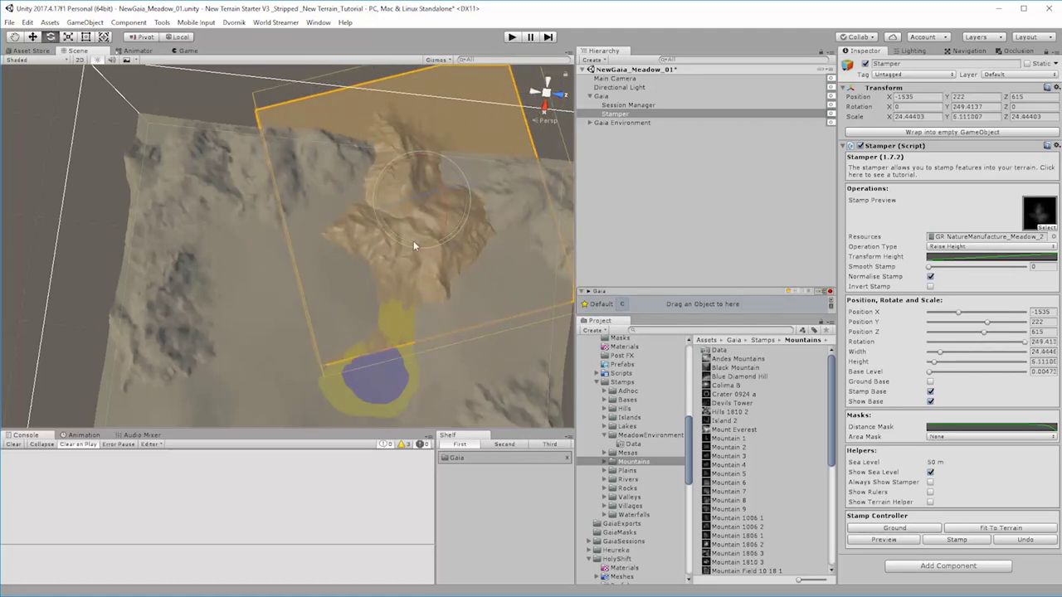
drag(413, 241, 285, 277)
key(w)
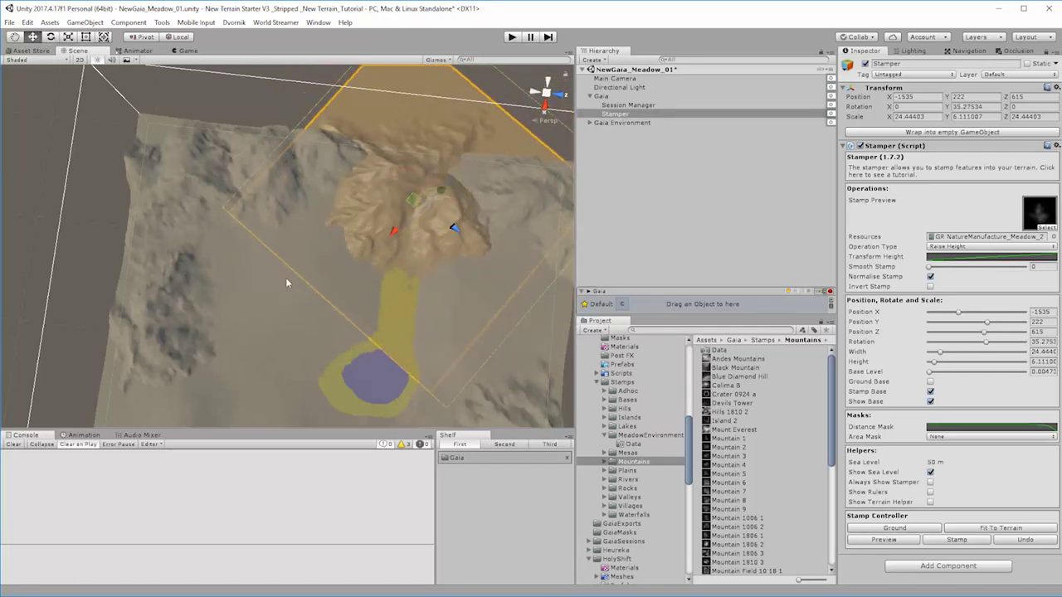
drag(409, 209, 407, 166)
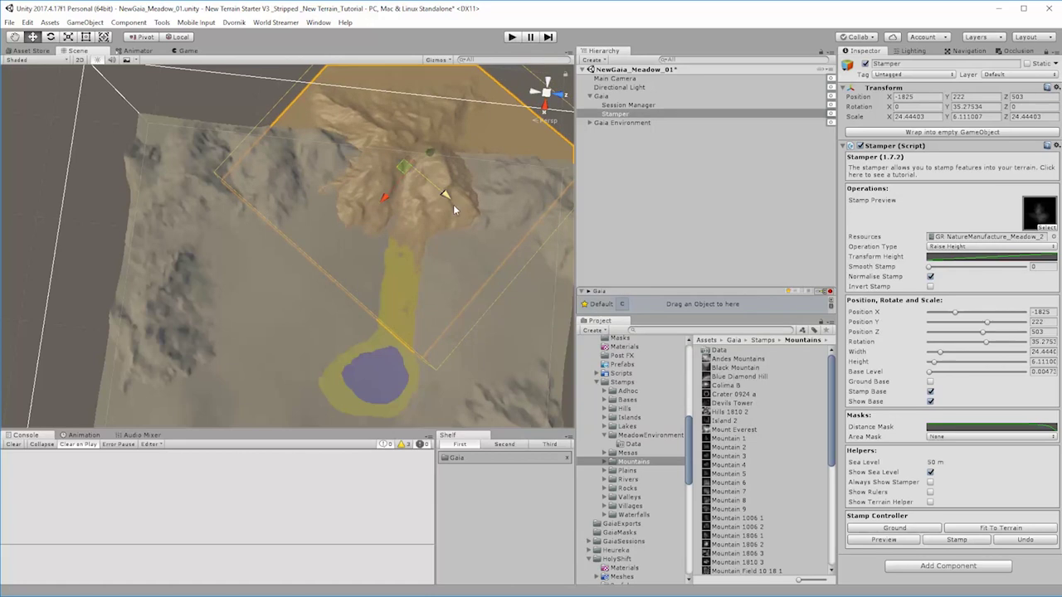
click(954, 540)
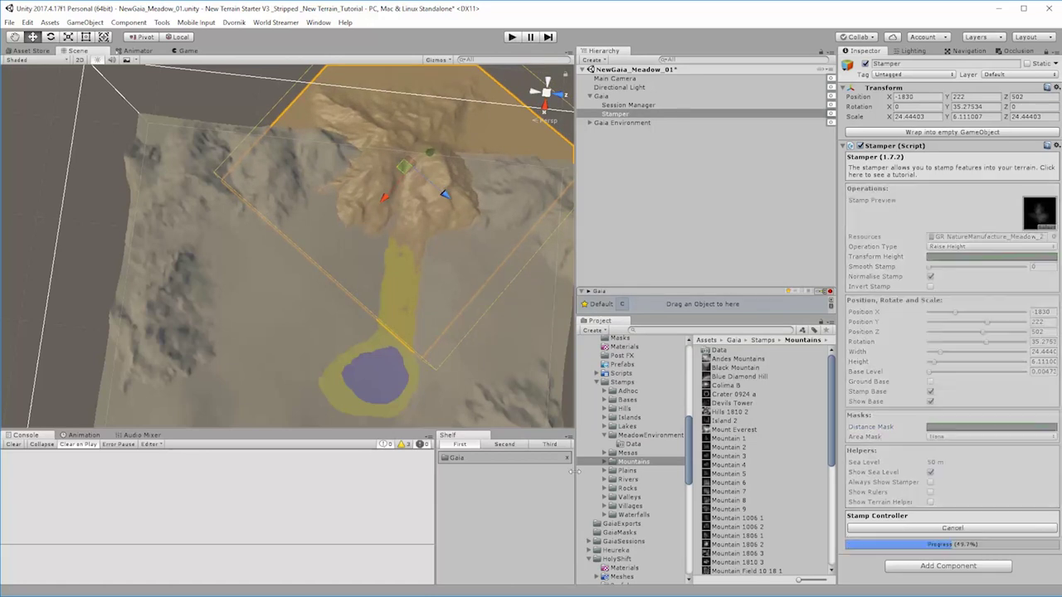
Move the mountain stamp to the terrain's side edge at about X 756, Z -1559 and stamp it
middle_drag(432, 274, 400, 150)
drag(400, 149, 85, 289)
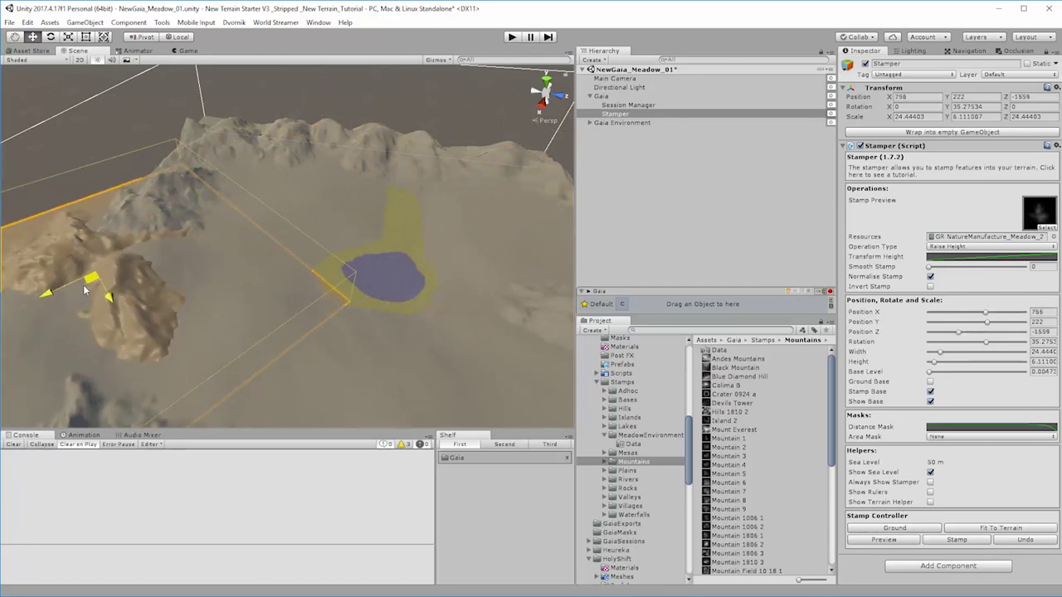
click(962, 540)
Rotate the mountain stamp to about 284° and stamp it near the front corner at about X 1363, Z -1793
key(e)
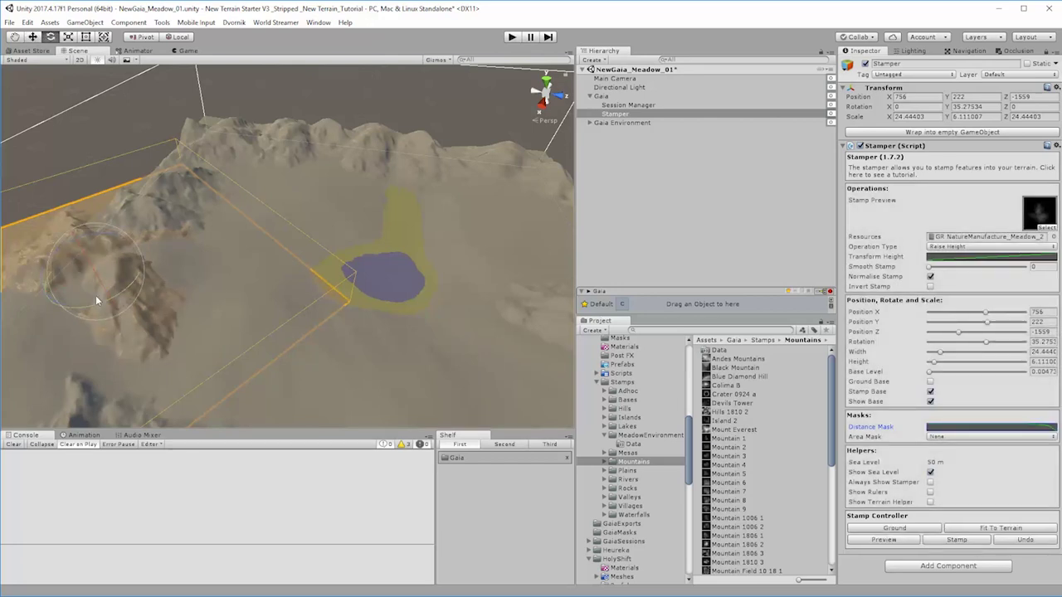
drag(95, 295, 301, 261)
key(w)
drag(93, 282, 20, 355)
key(f)
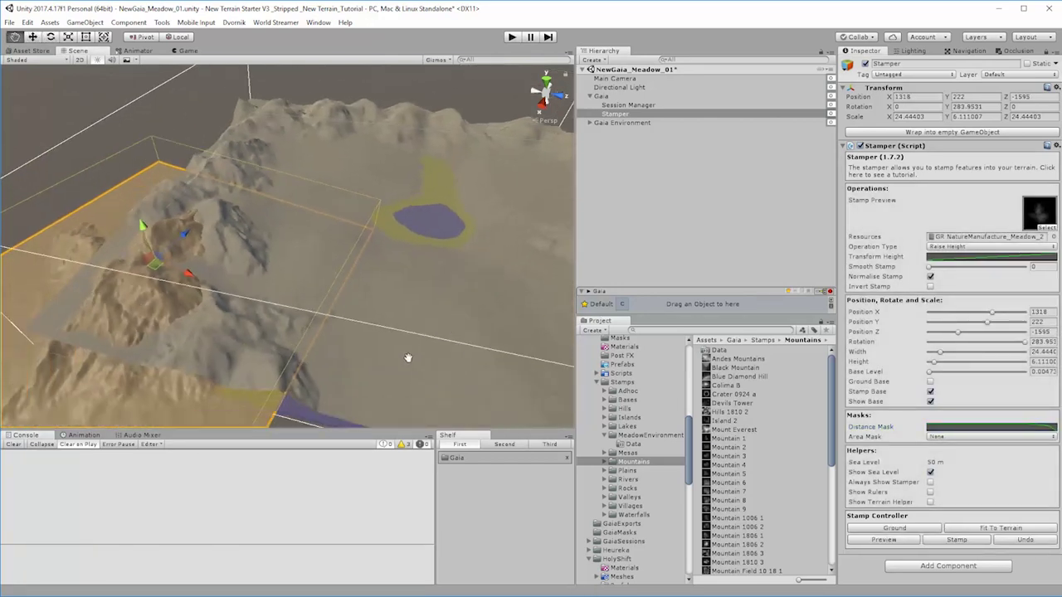
drag(162, 265, 124, 261)
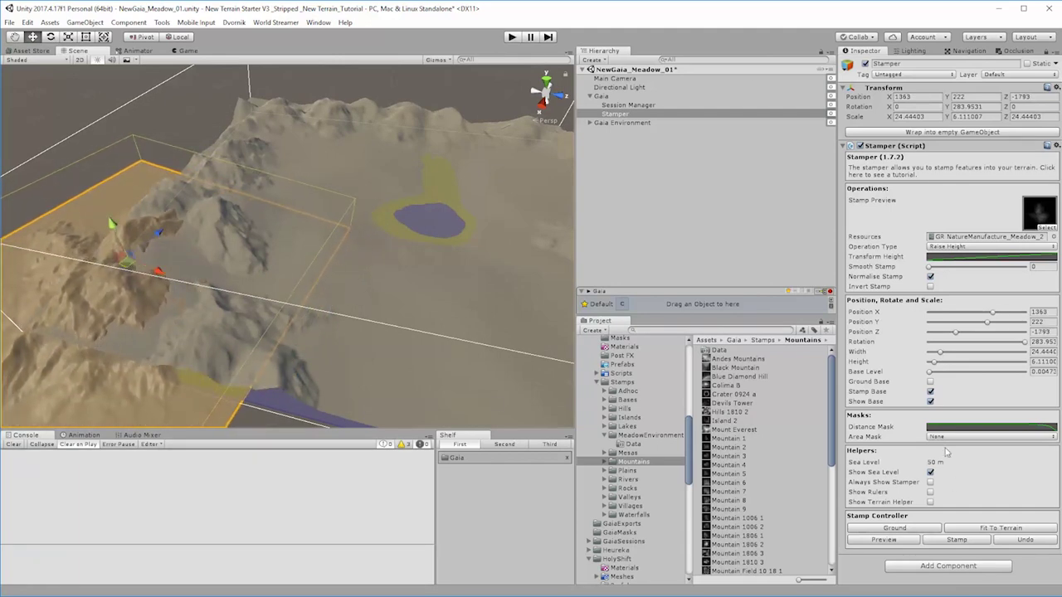
click(954, 540)
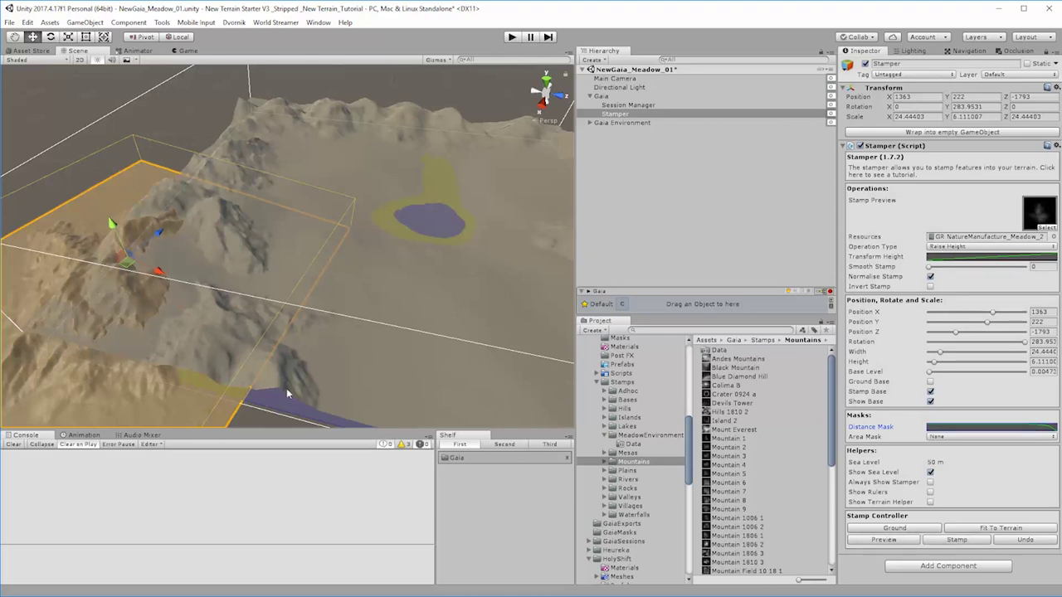
Turn the mountain stamp to about 208° and stamp it along the near edge at about X 1943, Z -955
key(e)
drag(128, 290, 269, 290)
key(w)
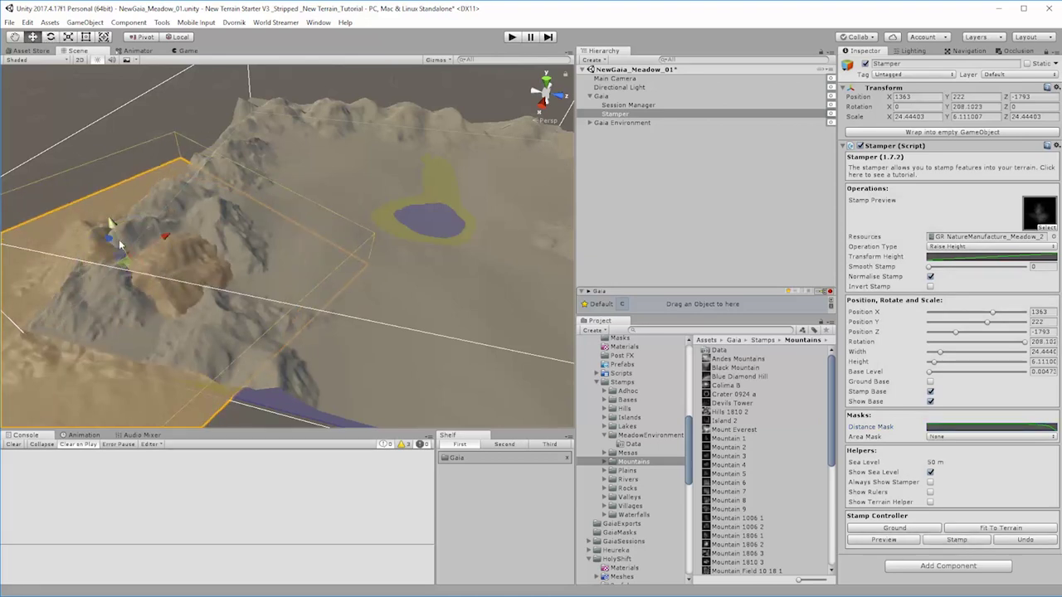
drag(132, 265, 206, 371)
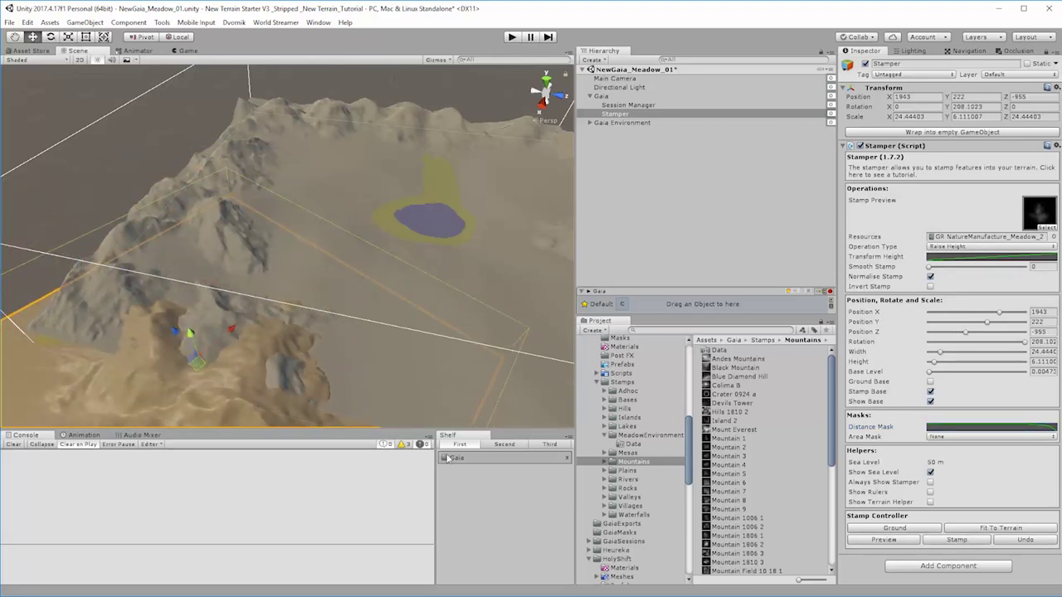
click(951, 539)
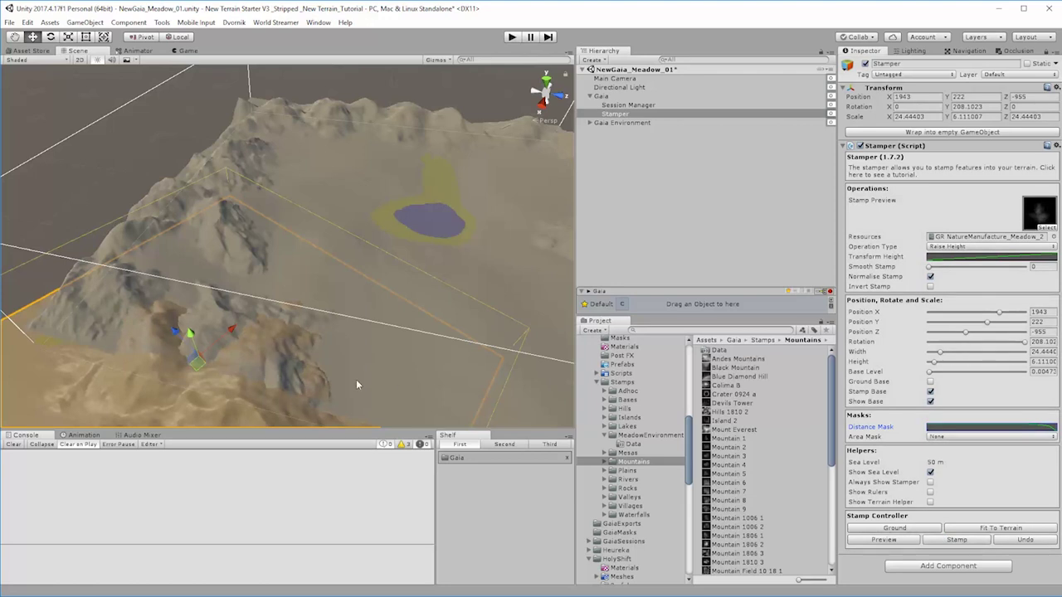
Move the mountain stamp farther along the near edge to about X 1939, Z 797 and stamp it
drag(200, 367, 415, 377)
middle_drag(414, 377, 134, 303)
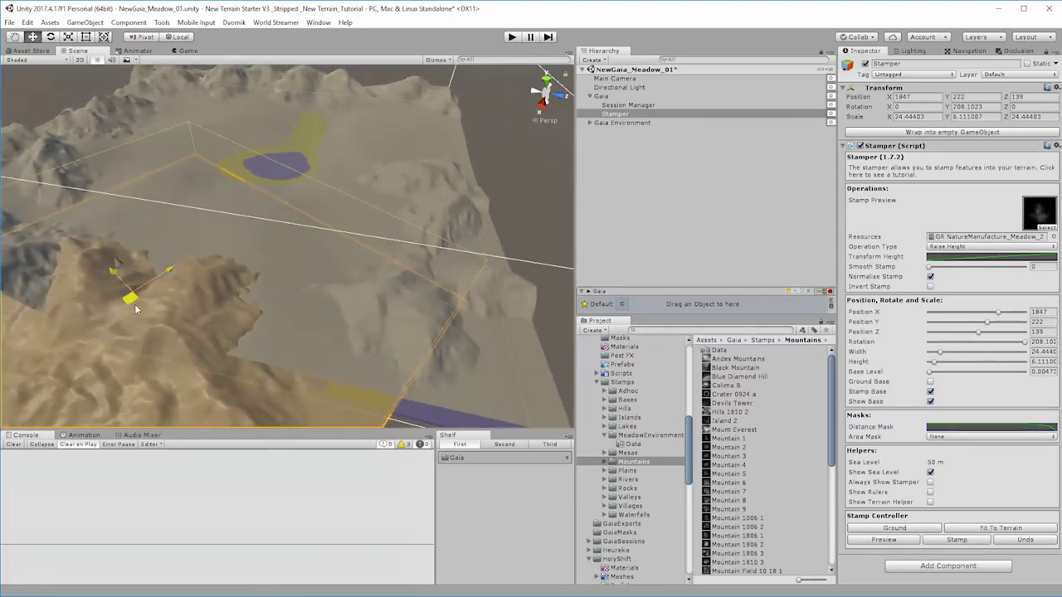
drag(136, 309, 246, 343)
click(956, 540)
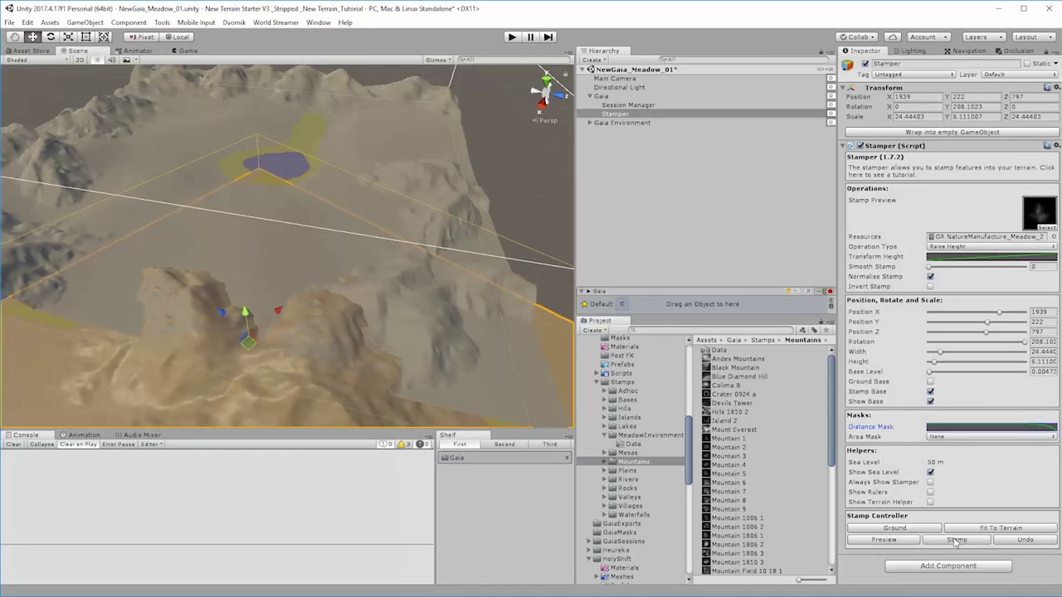
Rotate the mountain stamp to about 20° and place it over the gap in the near ridge, around X 1764, Z 428
drag(248, 347, 266, 312)
key(e)
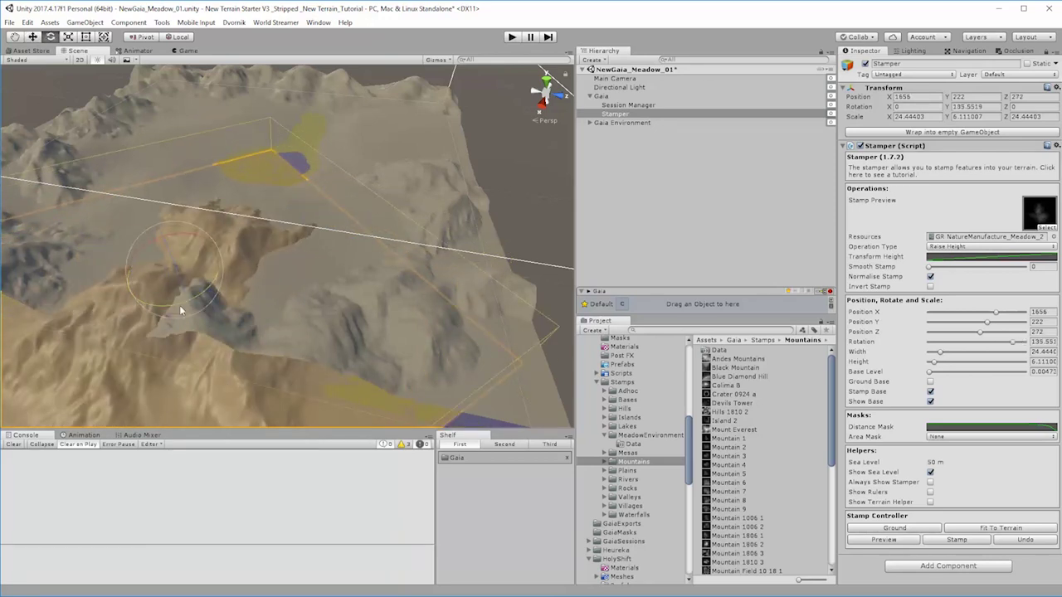
drag(180, 305, 387, 311)
key(w)
drag(181, 300, 209, 304)
Scale the stamp to about 27.7 wide and 7.65 high, and stamp it at about X 1781, Z 391
key(r)
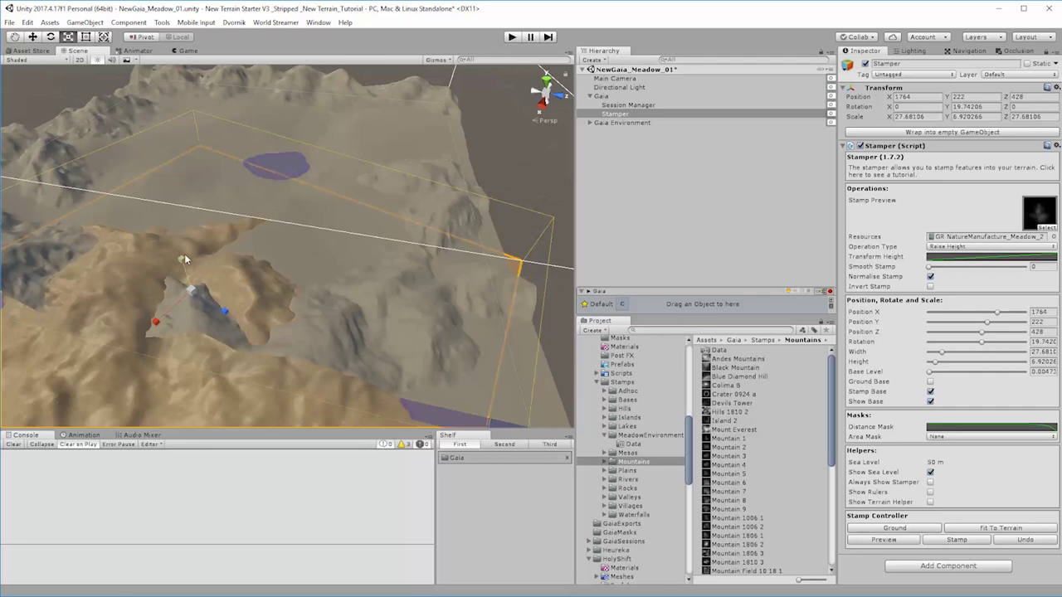
drag(180, 260, 180, 262)
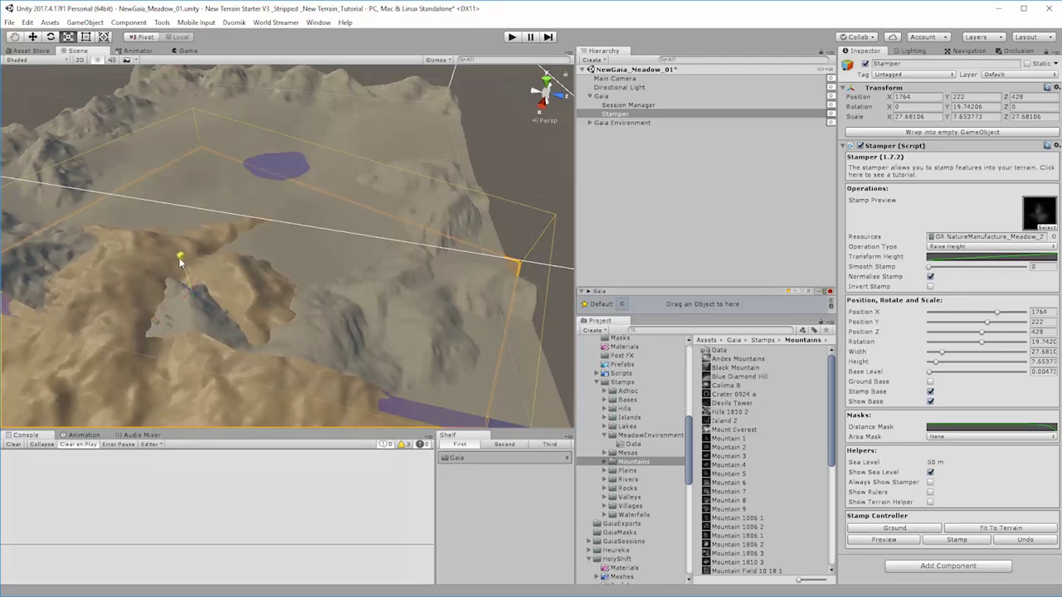
click(180, 257)
key(w)
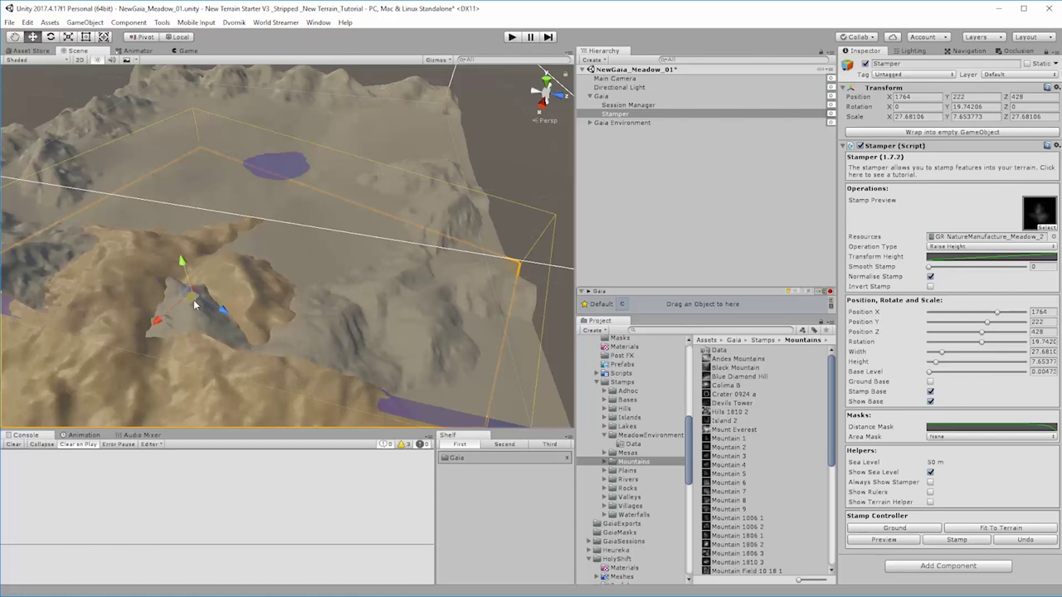
mouse_move(200, 307)
mouse_down()
mouse_move(181, 315)
mouse_move(184, 304)
mouse_up()
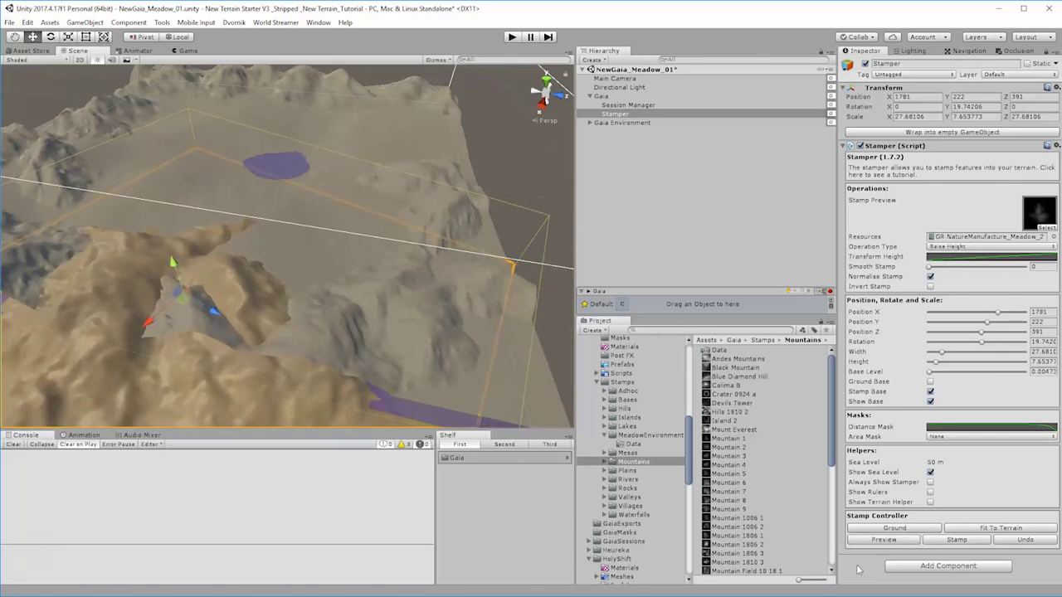
click(932, 545)
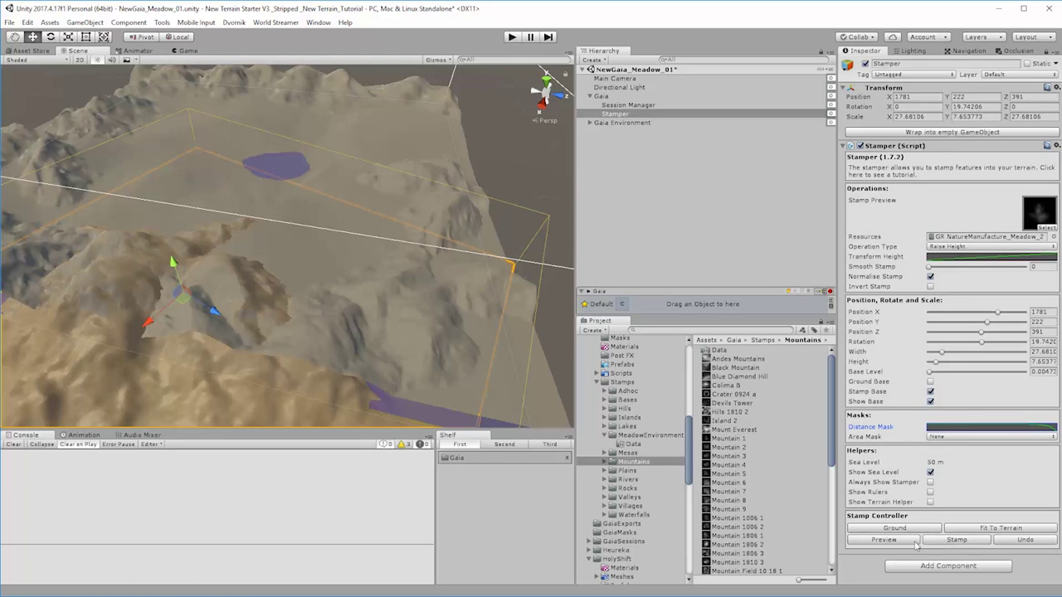
Hide the stamp preview mesh to inspect the raised near ridge, and show it again
click(878, 540)
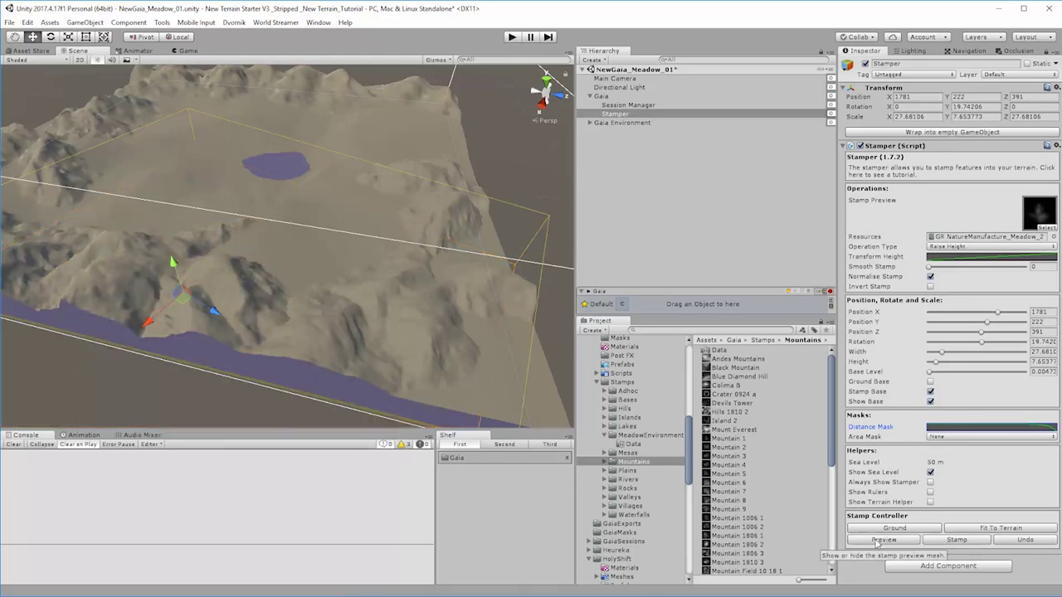
click(877, 540)
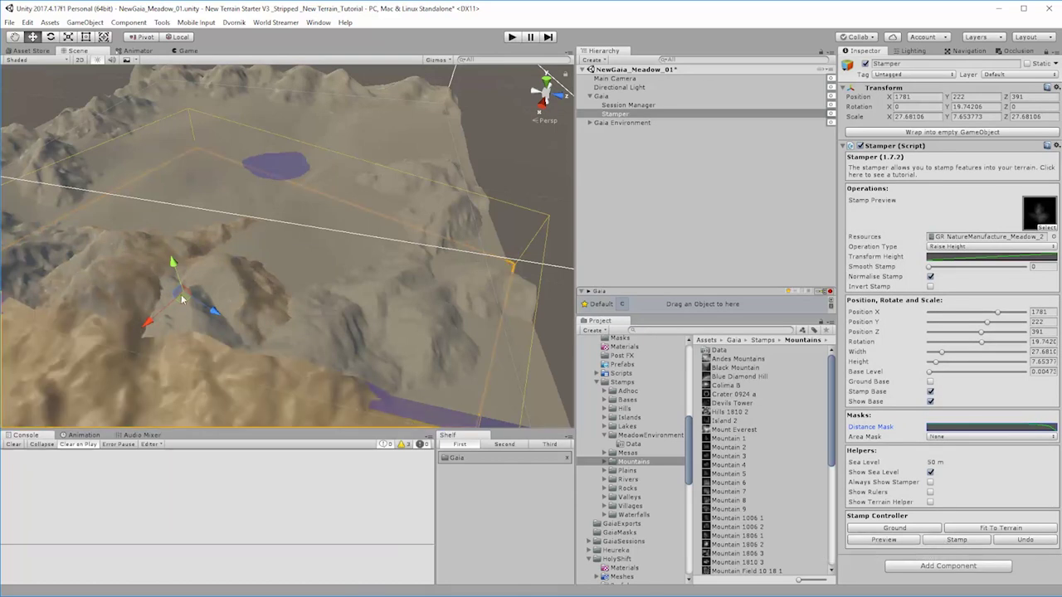
Rotate the mountain stamp to about 308° and stamp it on the side edge beyond the lake at about X -784, Z 2049
drag(181, 293, 526, 206)
key(e)
key(w)
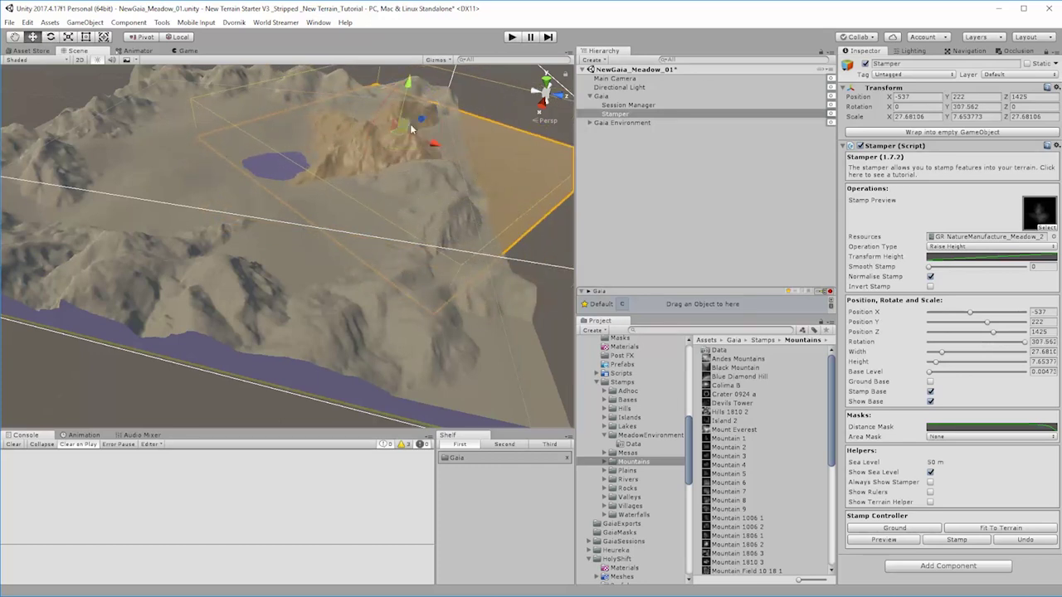
drag(399, 141, 477, 116)
middle_drag(251, 204, 315, 308)
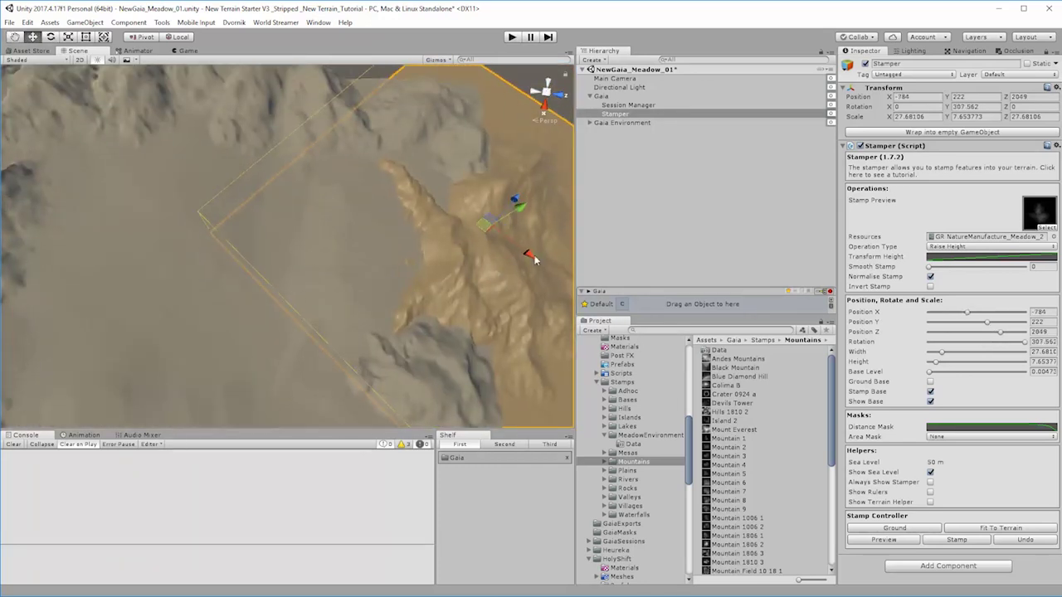
click(953, 540)
Rotate the mountain stamp to about 90° and stamp it on the edge beyond the lake at about X -1280, Z 1545
key(e)
drag(475, 261, 413, 162)
key(w)
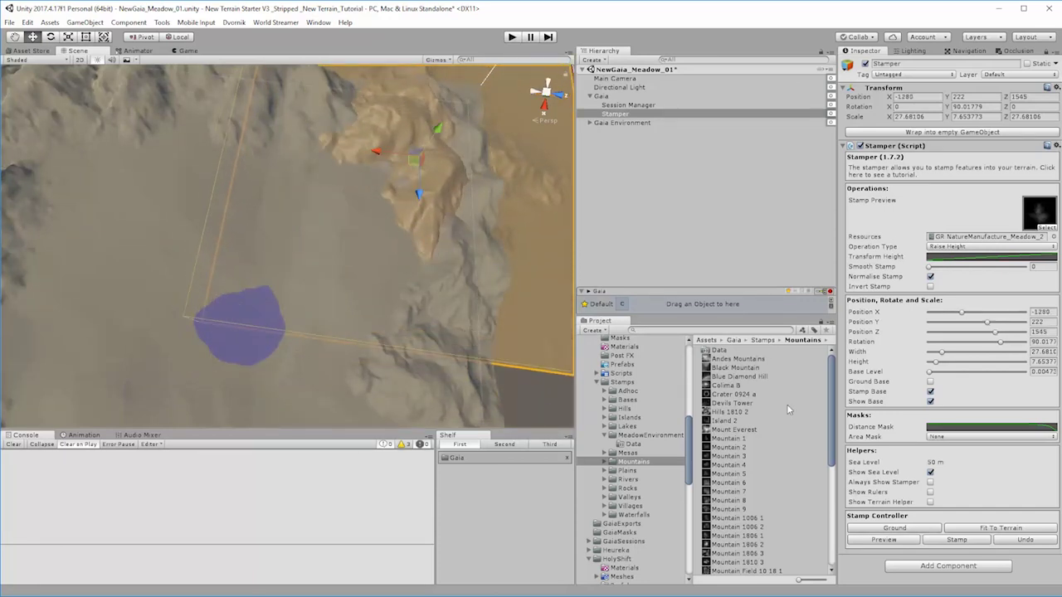
click(971, 543)
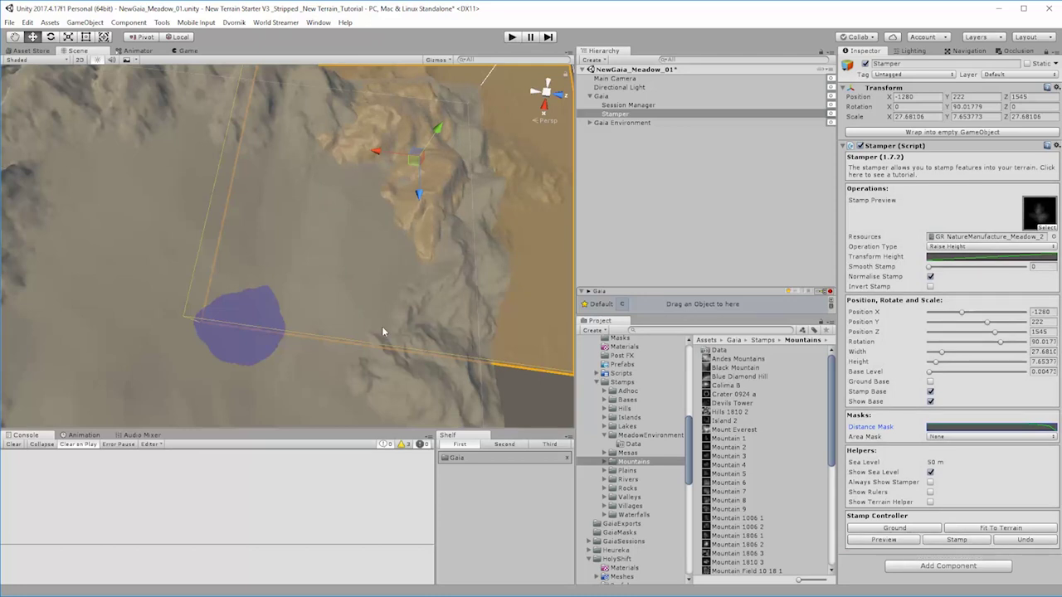
Examine the mountain ring, the lake and the open meadow floor from several angles and distances
middle_drag(266, 275, 397, 184)
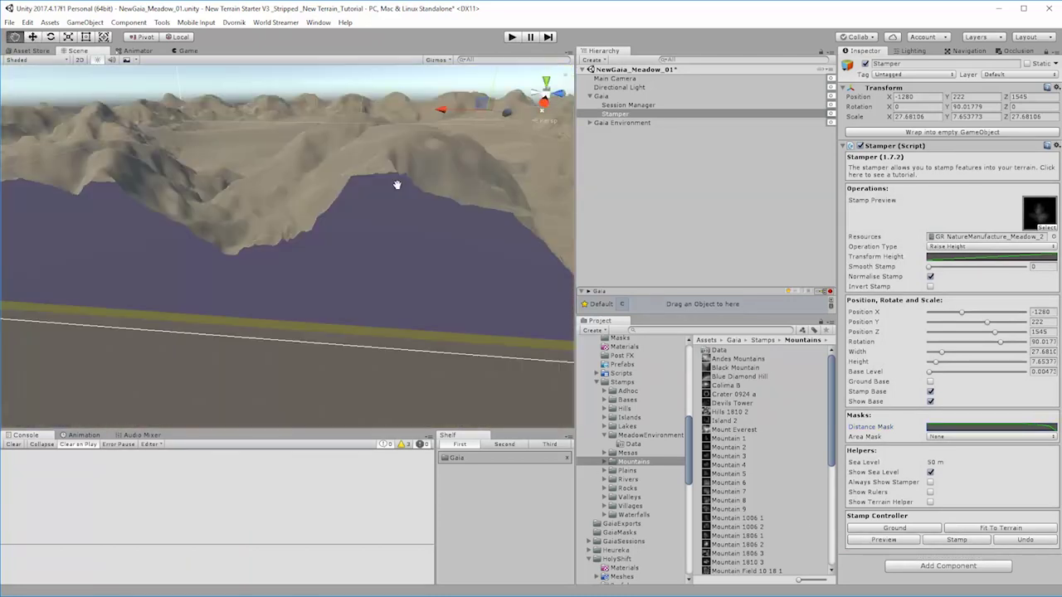
right_drag(396, 185, 343, 254)
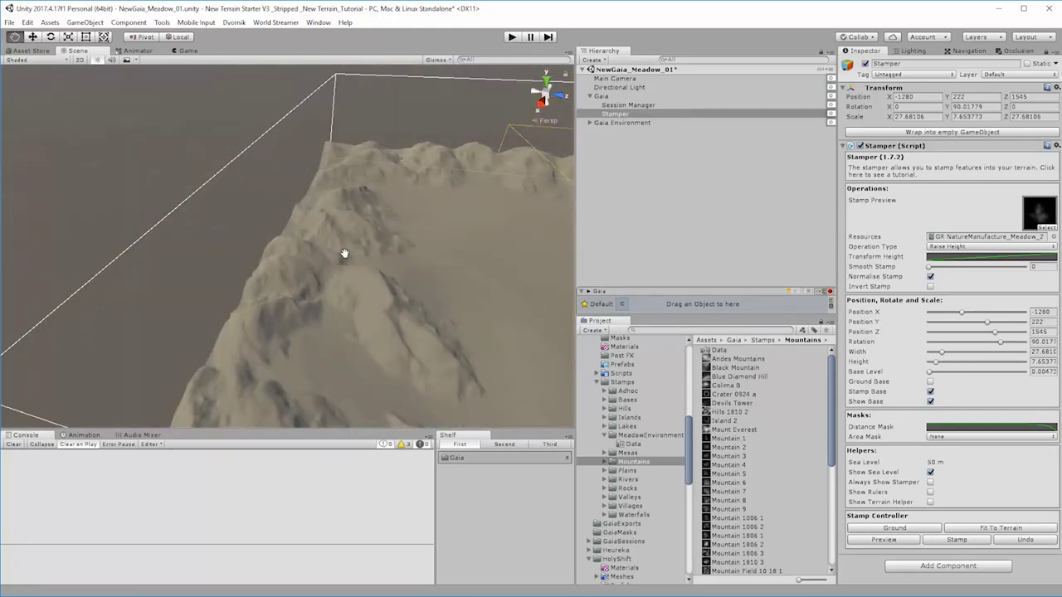
middle_drag(343, 254, 237, 200)
scroll(240, 212, down, 5)
scroll(371, 299, up, 3)
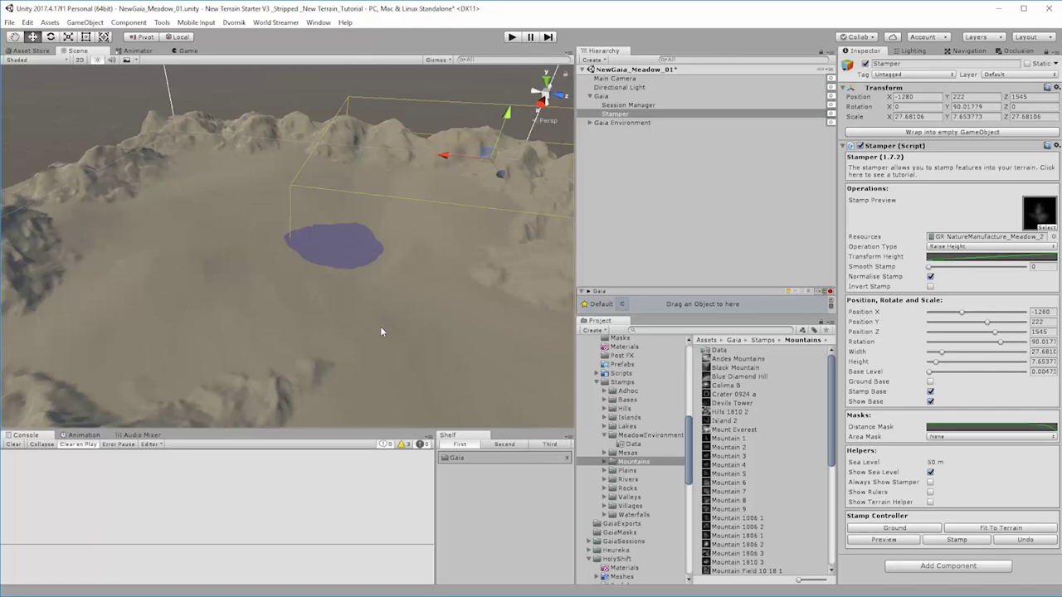
scroll(337, 326, up, 2)
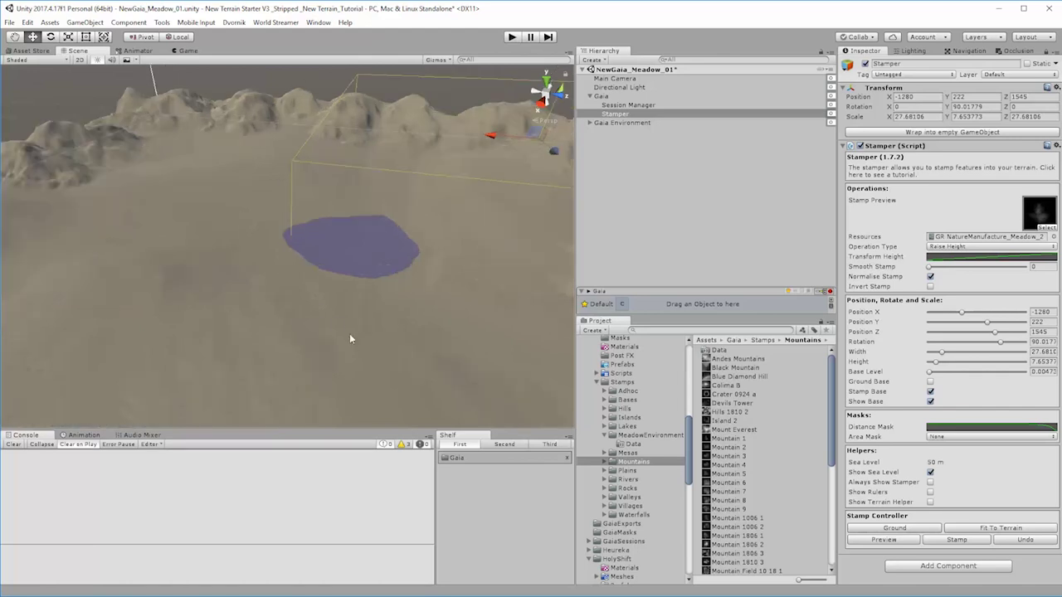
mouse_move(360, 308)
middle_down()
mouse_move(360, 274)
mouse_move(346, 287)
mouse_move(353, 304)
middle_up()
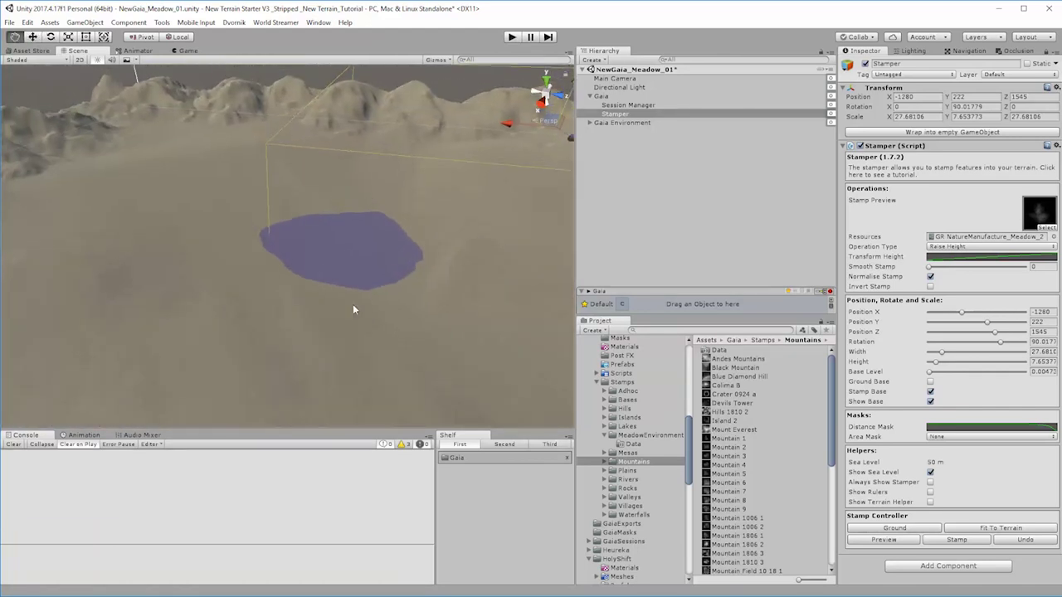
scroll(355, 309, down, 3)
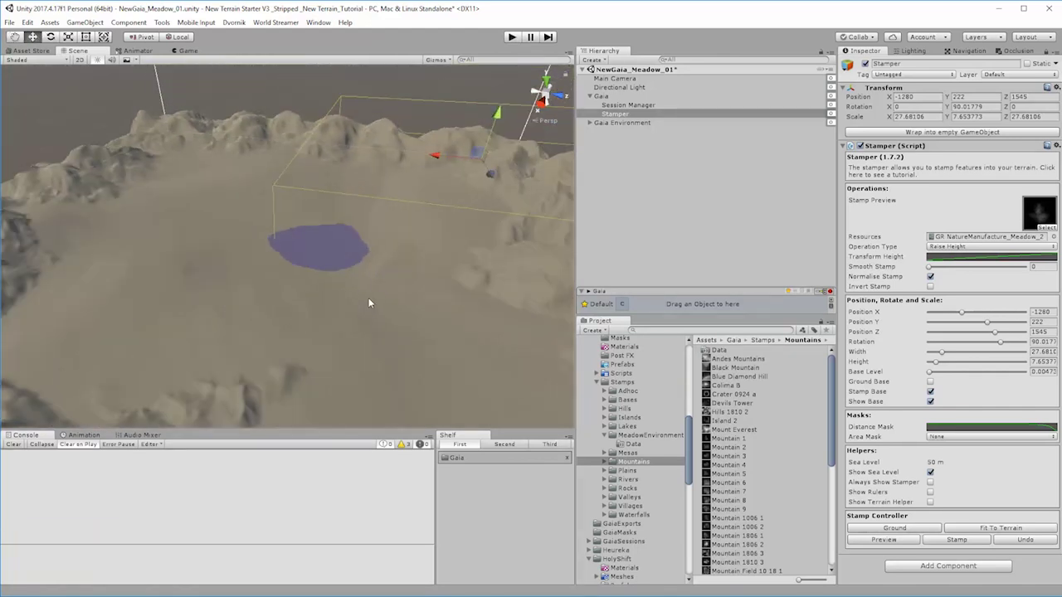
alt+drag(368, 298, 360, 273)
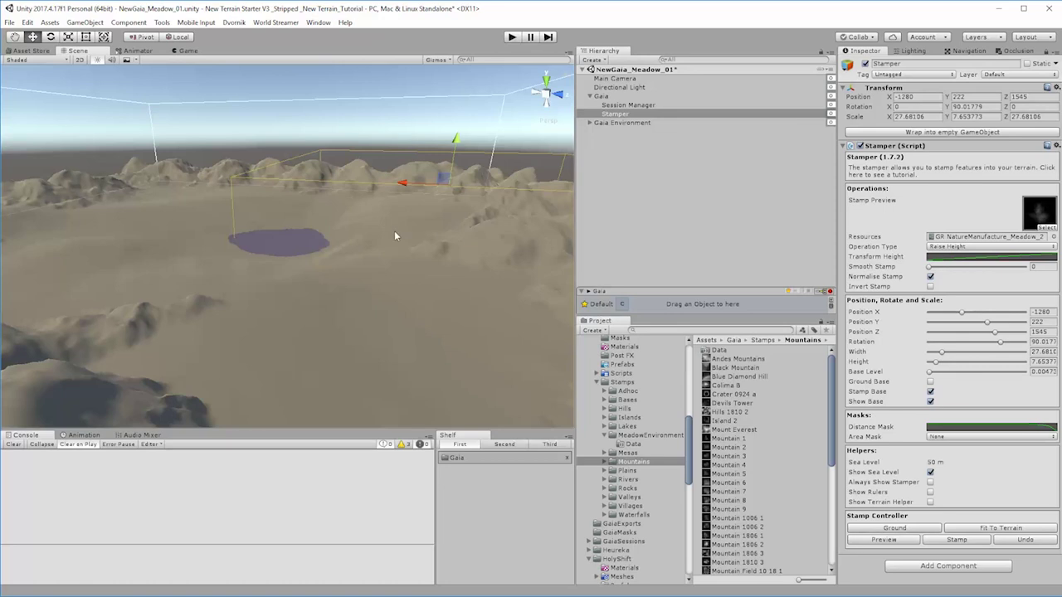
alt+drag(350, 316, 298, 265)
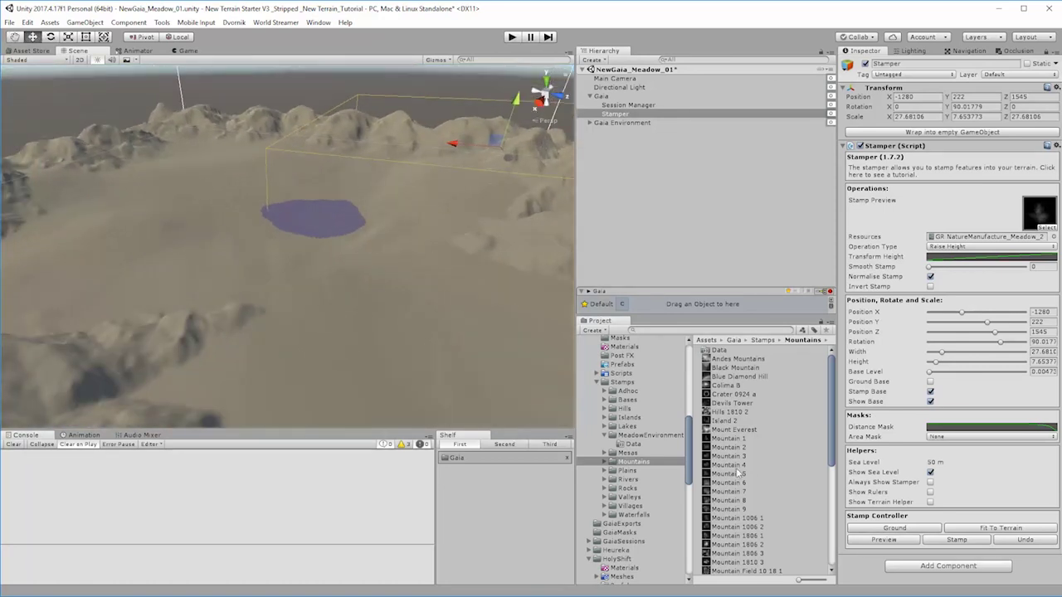
Load the NM_Meadow_Hill_06 stamp from the MeadowEnvironment stamps into the Stamper and turn off stamp normalisation
click(649, 435)
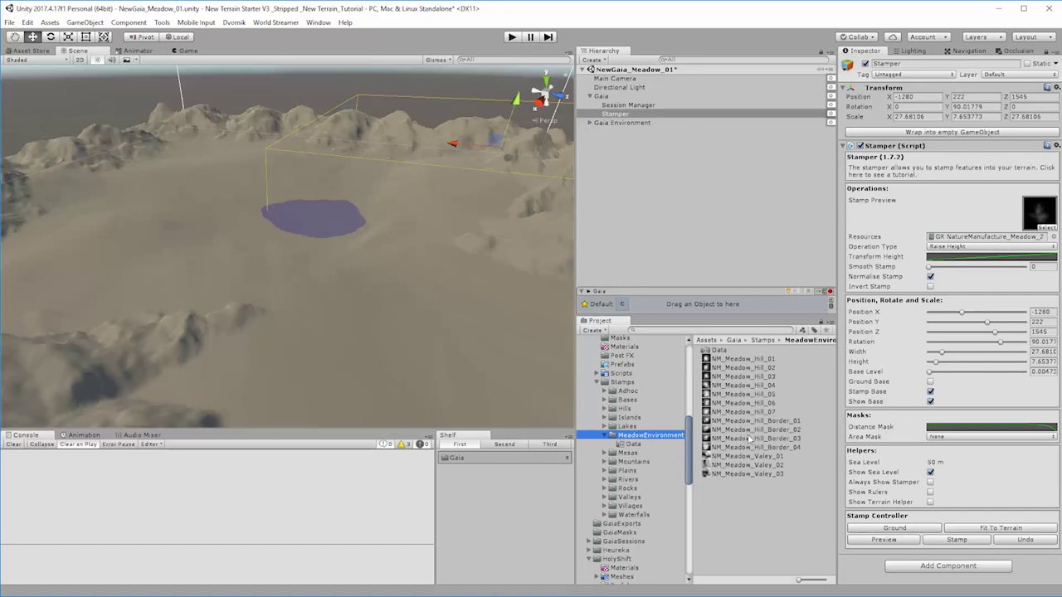
click(746, 403)
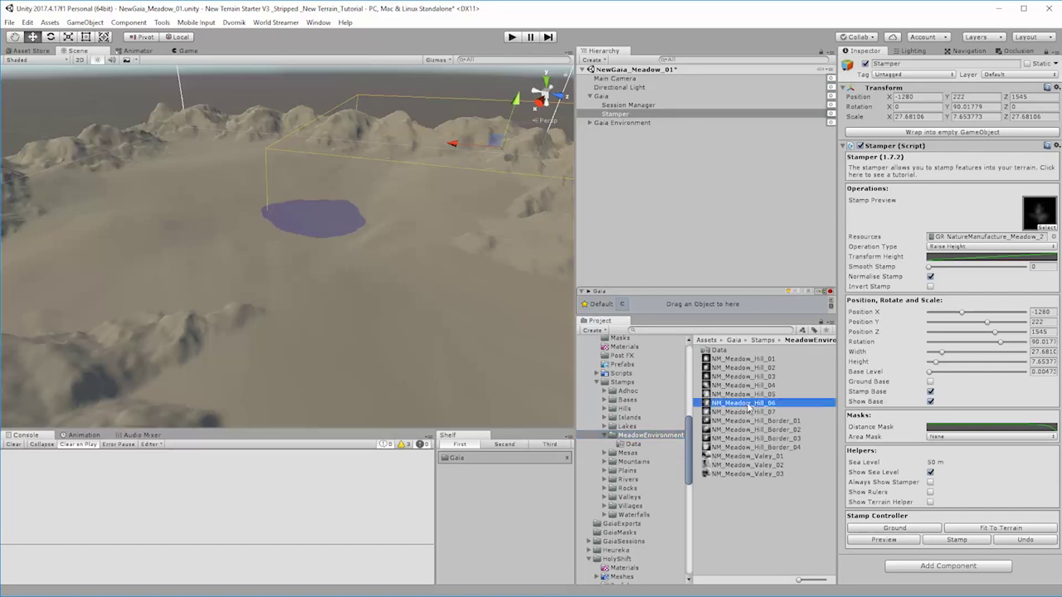
drag(747, 404, 1041, 214)
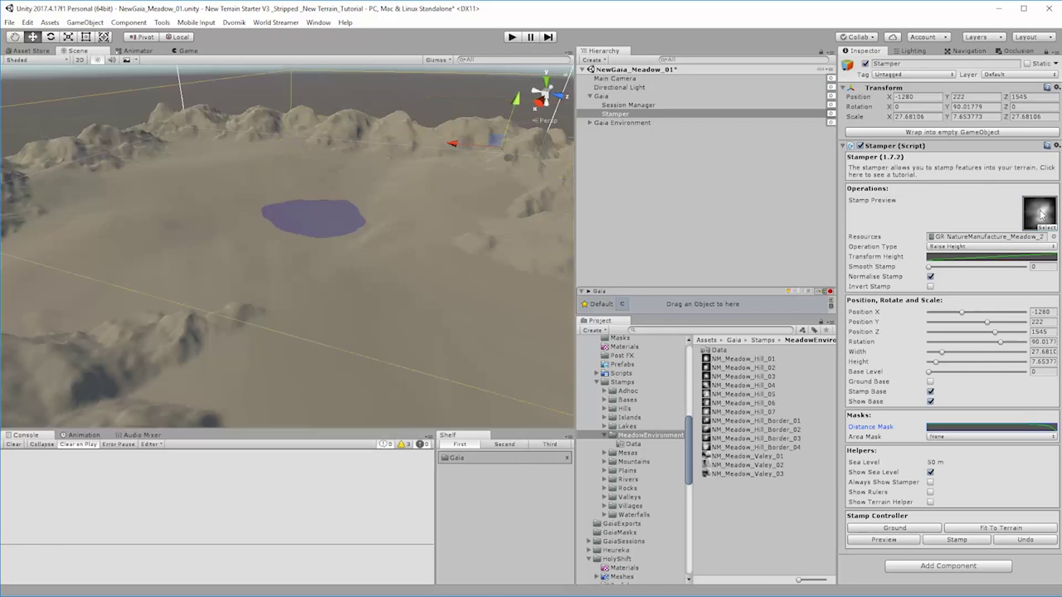
click(931, 277)
Replace the stamp's distance mask curve with a preset that falls off gradually towards the outer edge
click(990, 427)
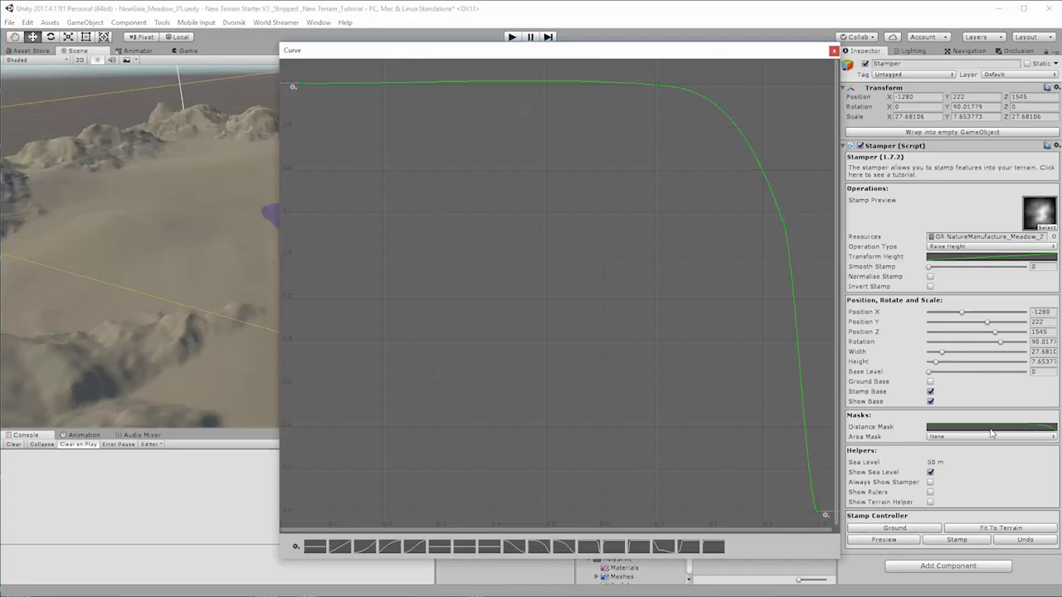
click(538, 548)
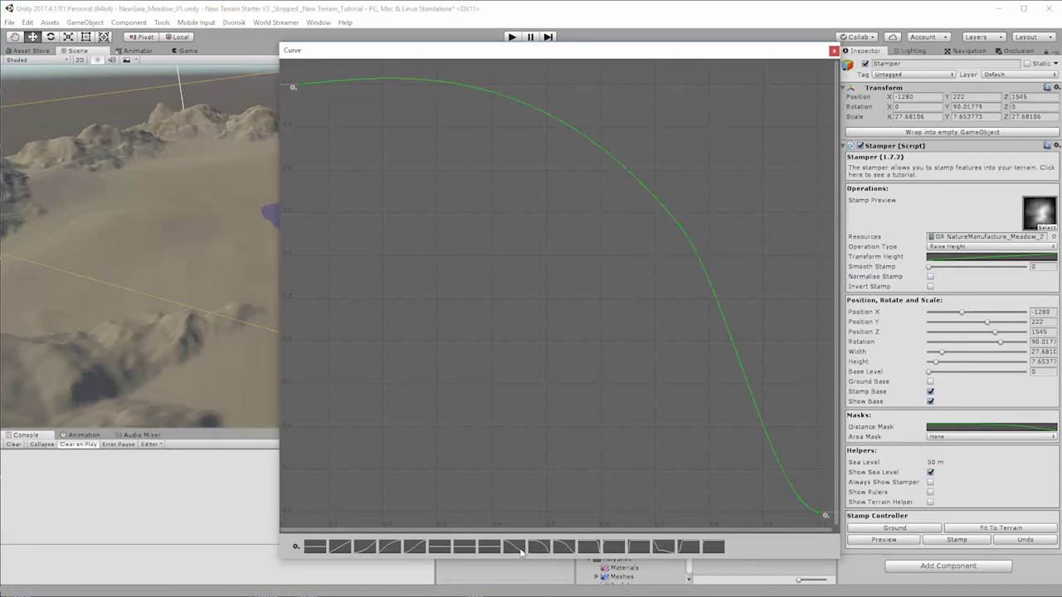
click(569, 550)
click(834, 52)
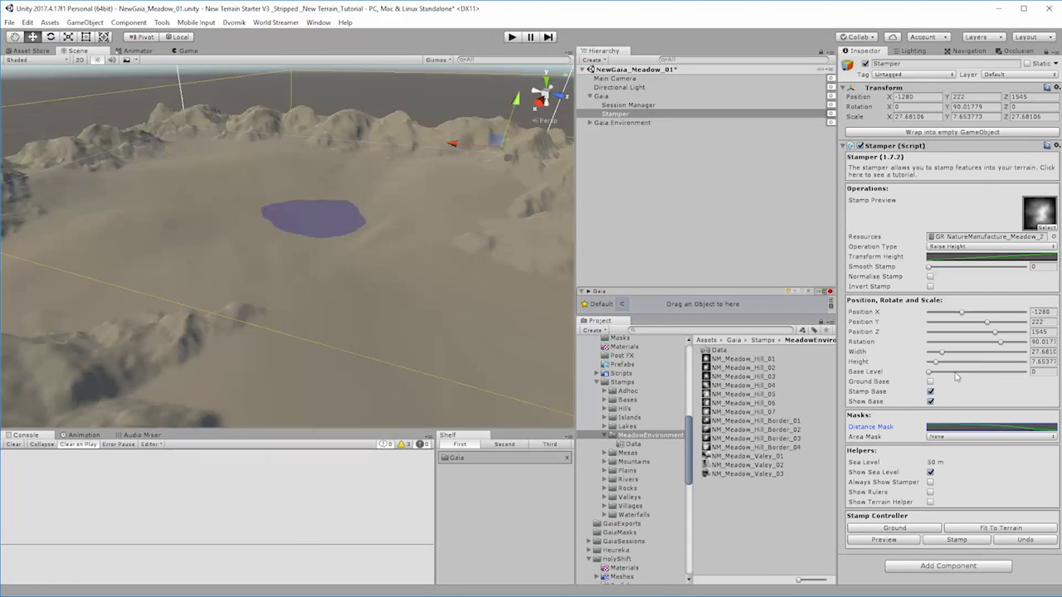
Set the hill stamp's height to 3, move it beside the lake to about X 451, Z 789, and show its preview
click(1044, 361)
text(3)
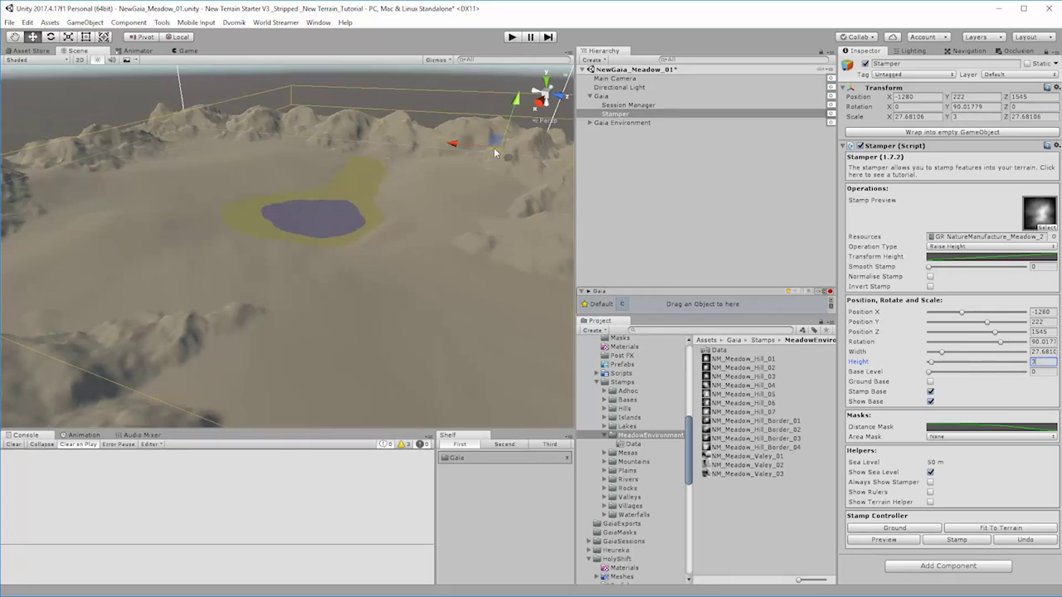
drag(494, 152, 365, 236)
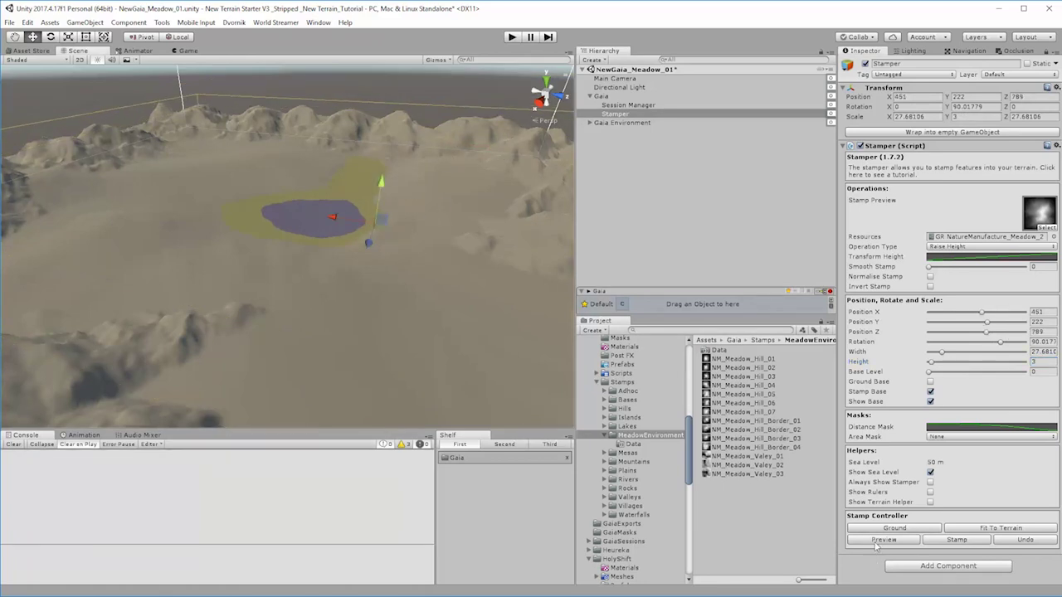
click(879, 540)
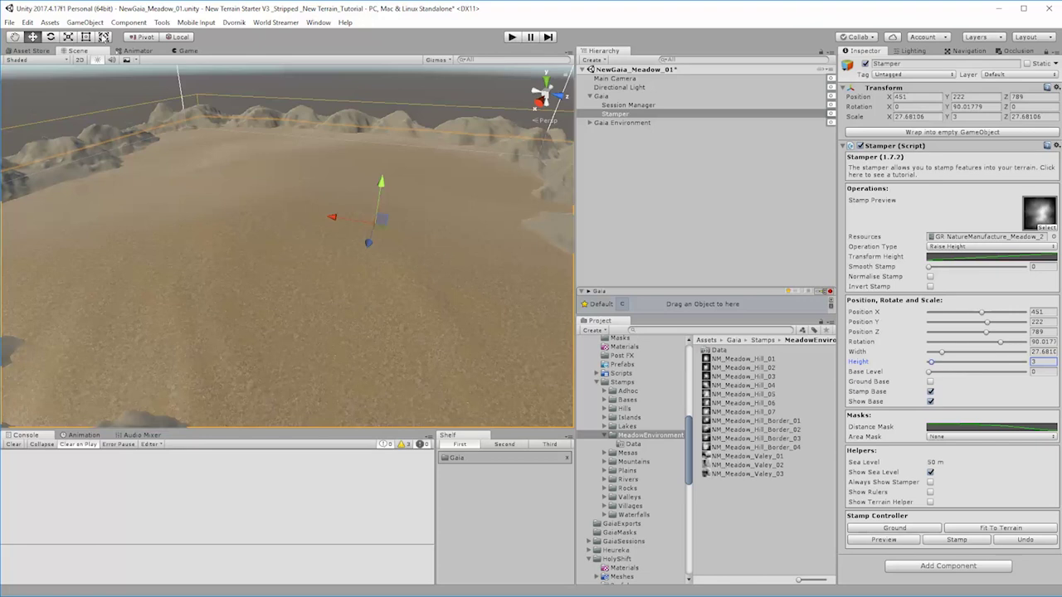
Scale the hill stamp down to about 3.27 wide and 0.35 high, and place it at about X 1188, Y 163, Z 1250
click(68, 36)
drag(378, 220, 439, 329)
key(e)
key(w)
middle_drag(440, 329, 371, 196)
drag(341, 157, 436, 175)
drag(428, 137, 429, 163)
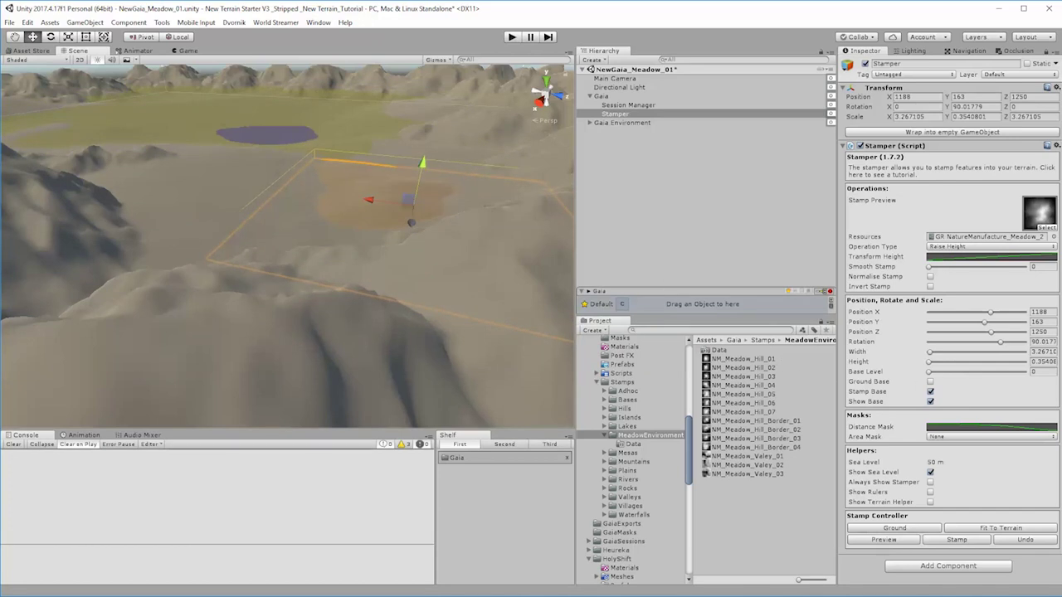
click(884, 540)
Browse the Mesas, Bases and Rivers stamp folders, and inspect the River 13, River 11 and River 10 stamps
alt+drag(205, 141, 531, 342)
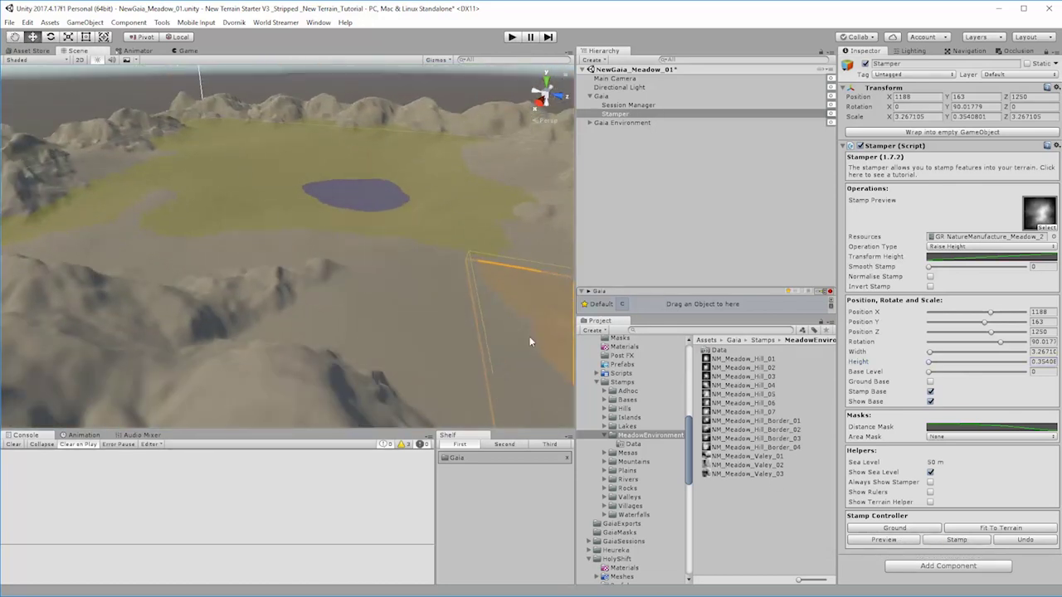
click(627, 455)
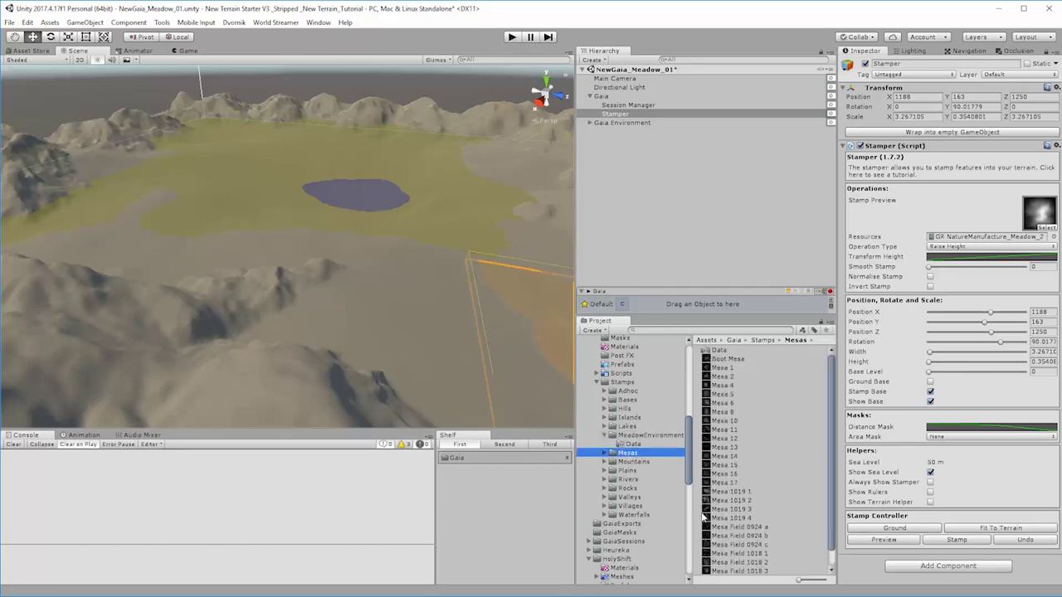
click(630, 400)
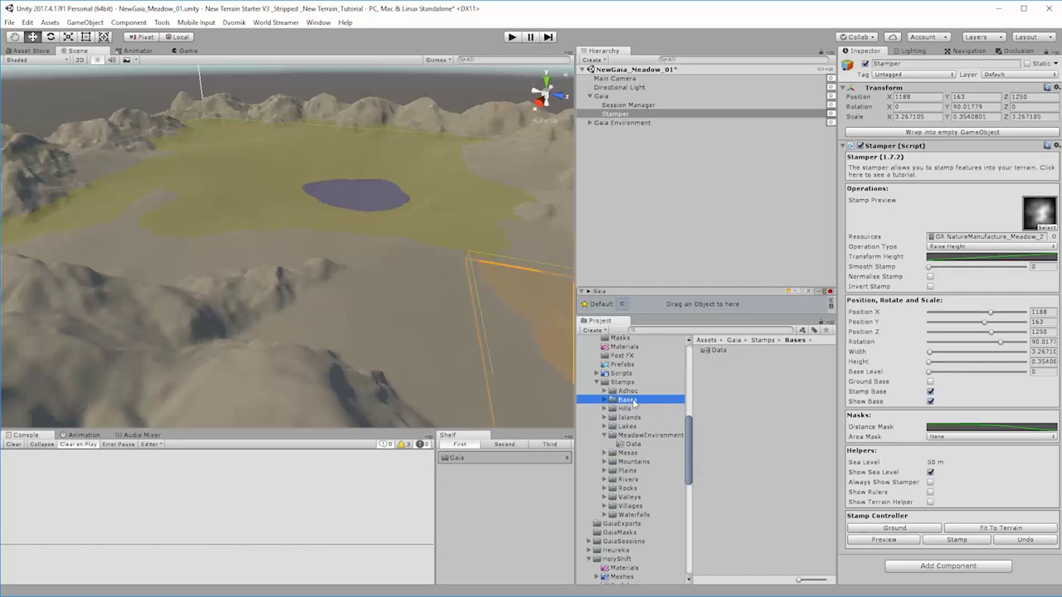
click(635, 480)
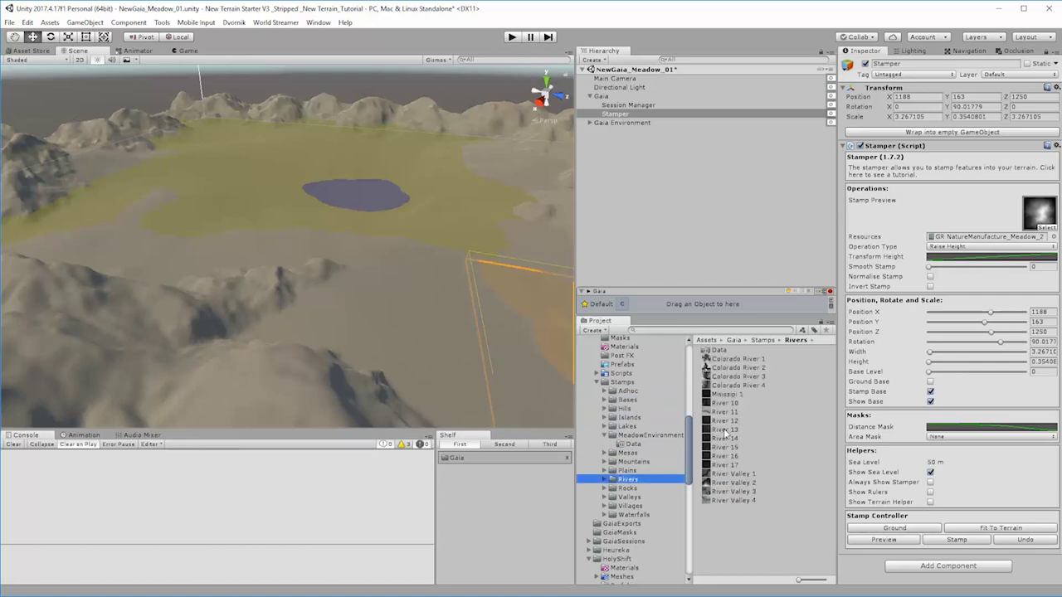
click(724, 430)
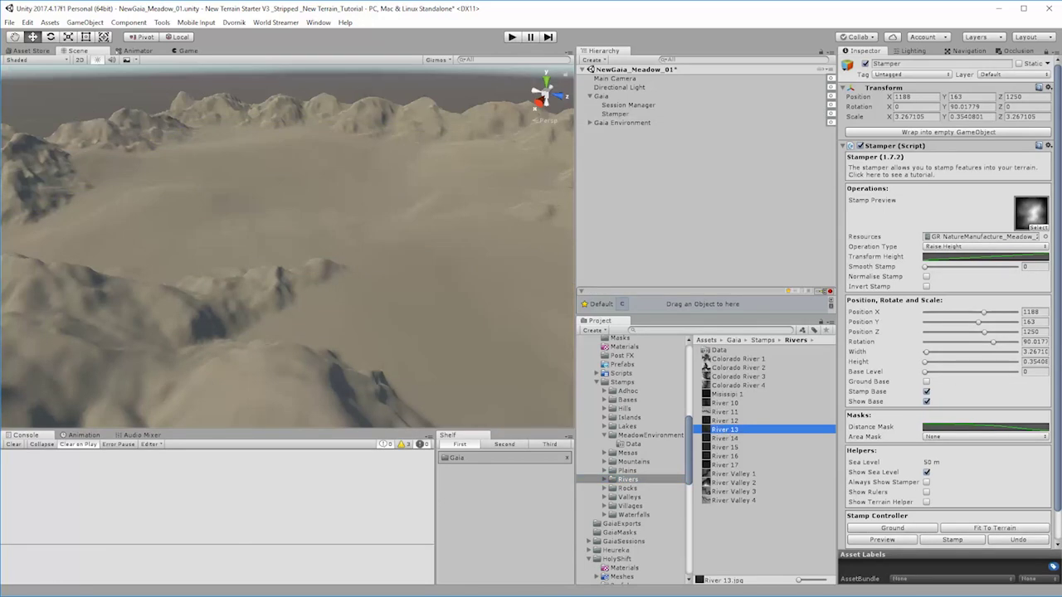
click(721, 413)
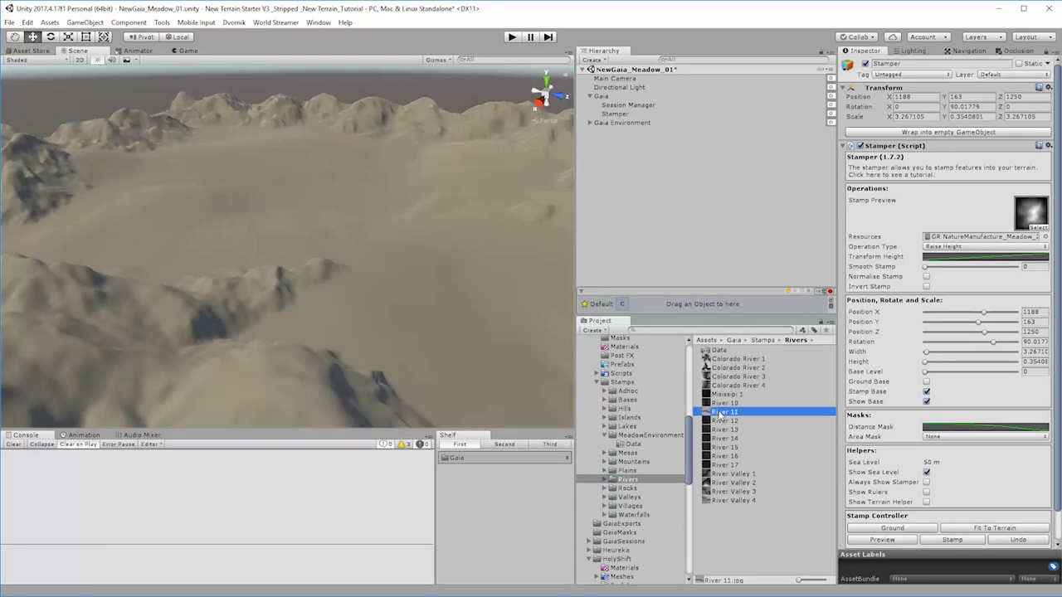
click(723, 403)
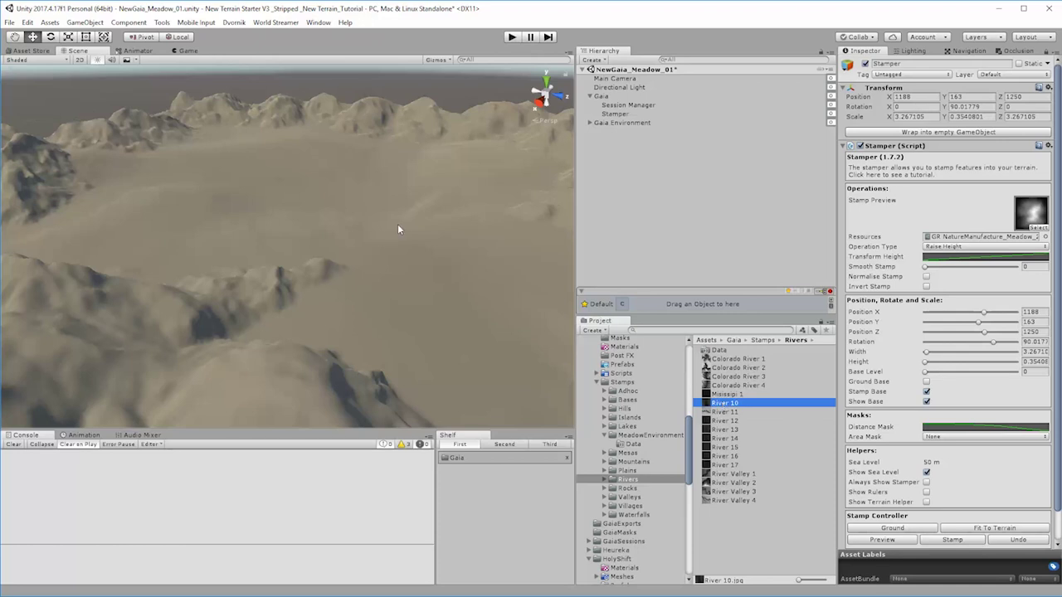
Browse the Mesas stamp folder and inspect the Mesa 17, Mesa 16, Mesa 2, Mesa 5 and Mesa 6 stamps
mouse_move(398, 225)
middle_down()
mouse_move(386, 237)
mouse_move(370, 213)
mouse_move(394, 230)
middle_up()
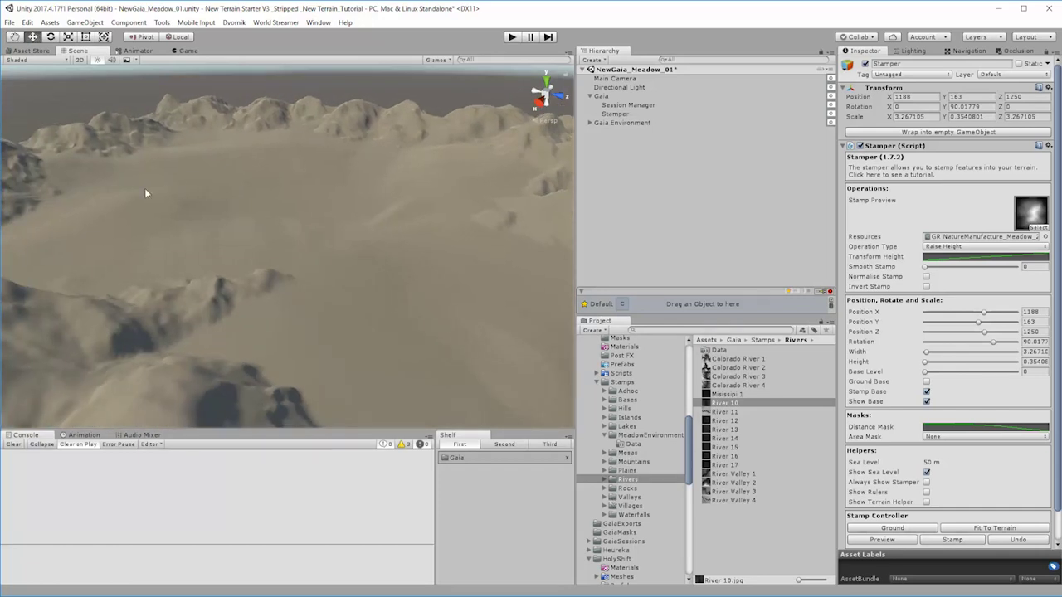
scroll(403, 299, up, 5)
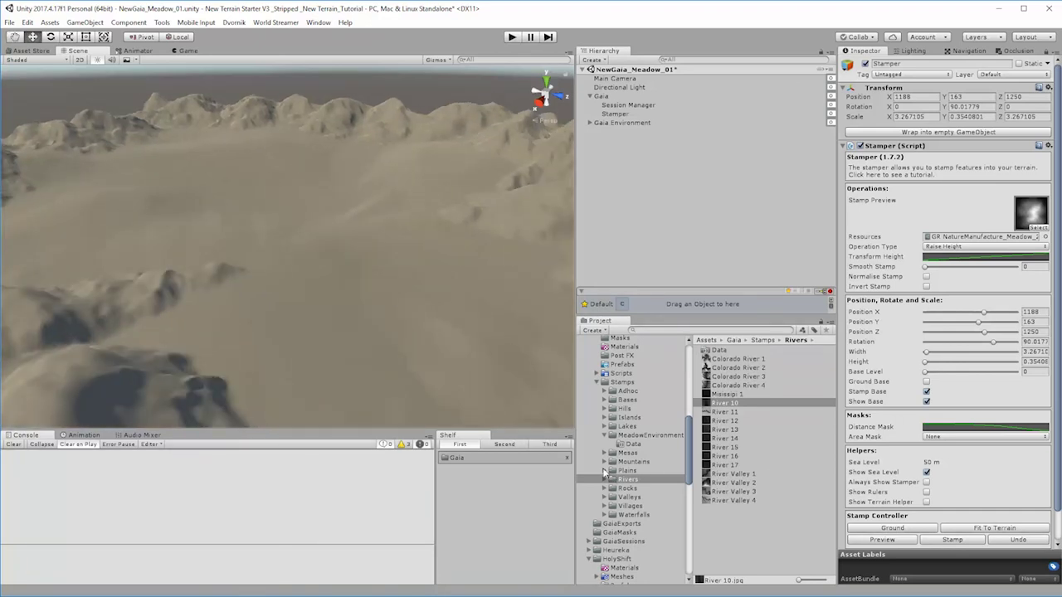
click(603, 453)
click(625, 453)
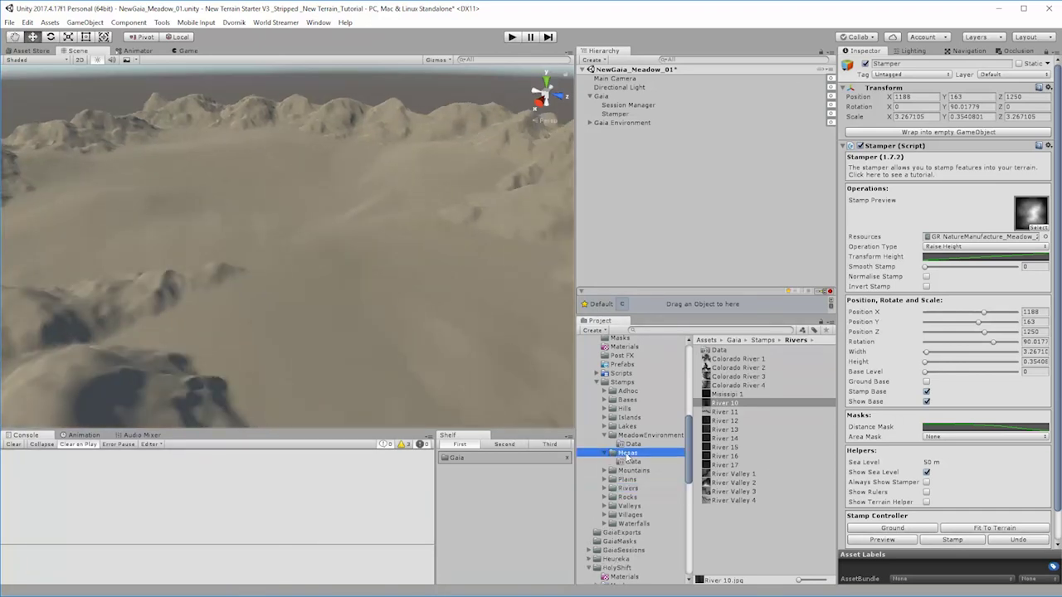
scroll(734, 443, down, 1)
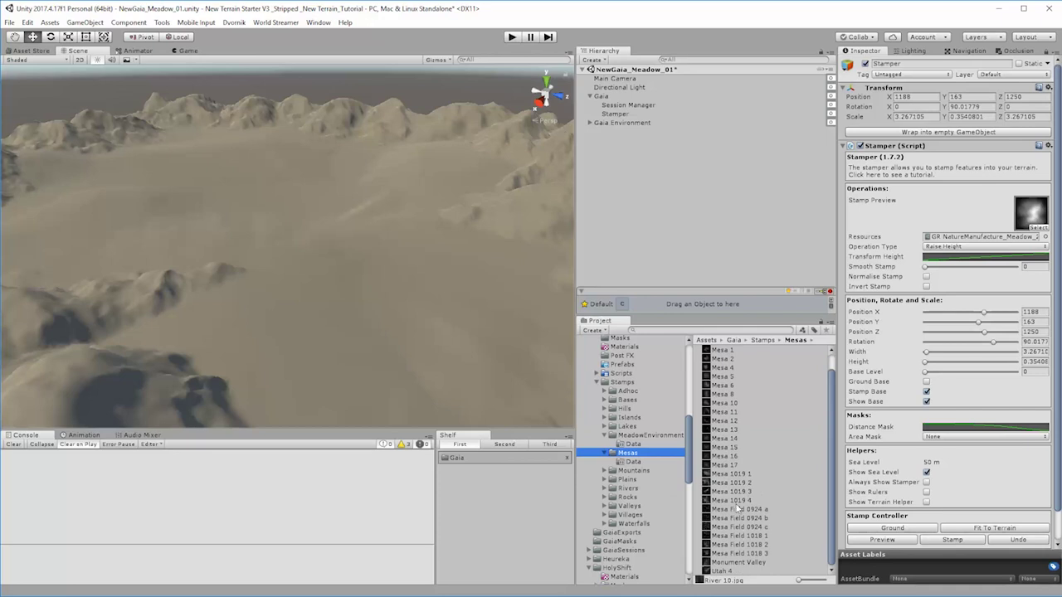
click(724, 473)
click(724, 465)
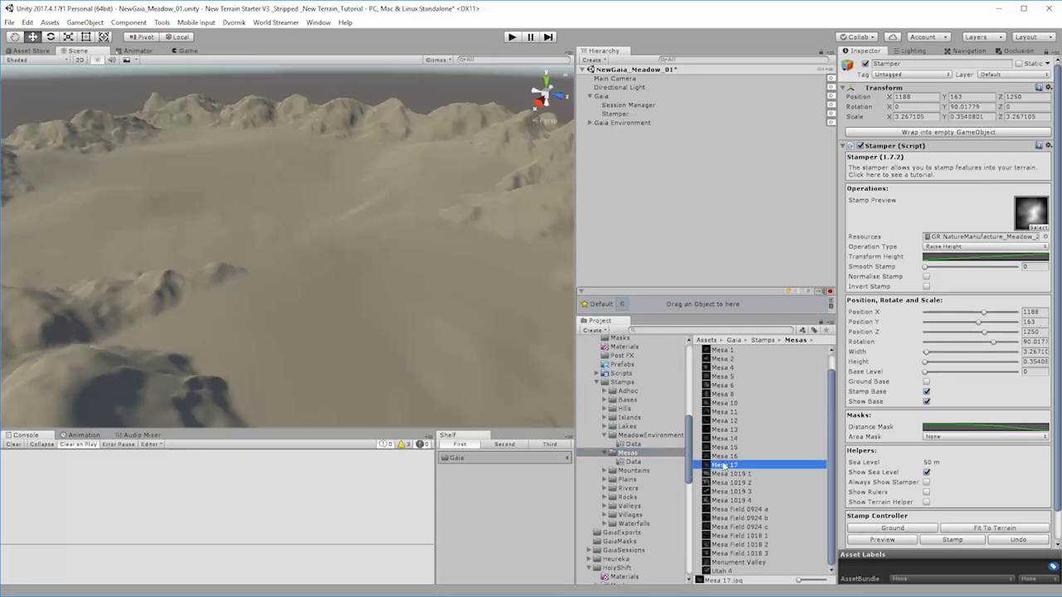
click(723, 455)
click(723, 359)
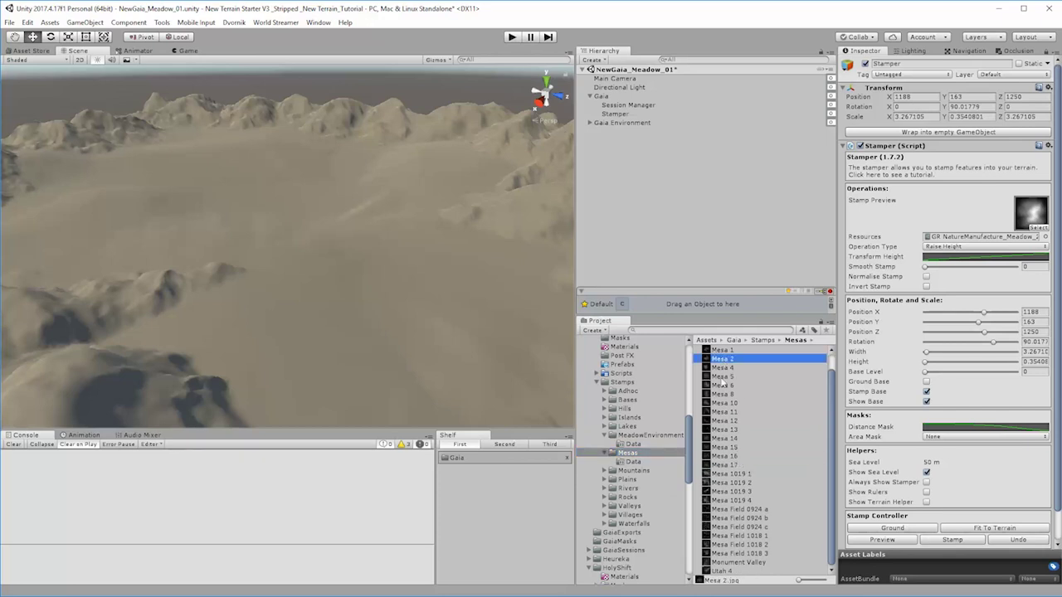
click(722, 378)
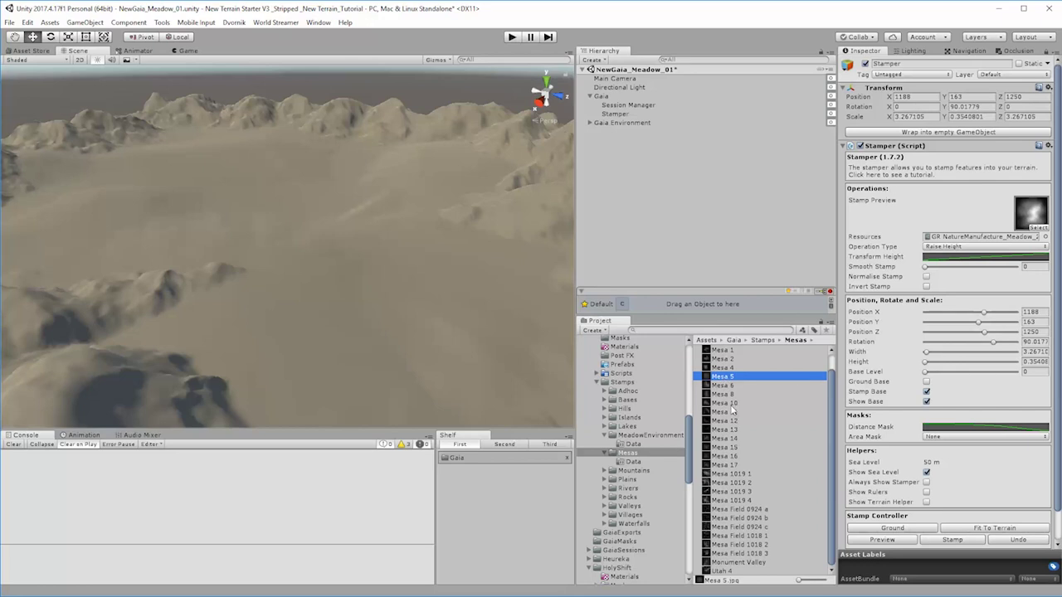
click(727, 386)
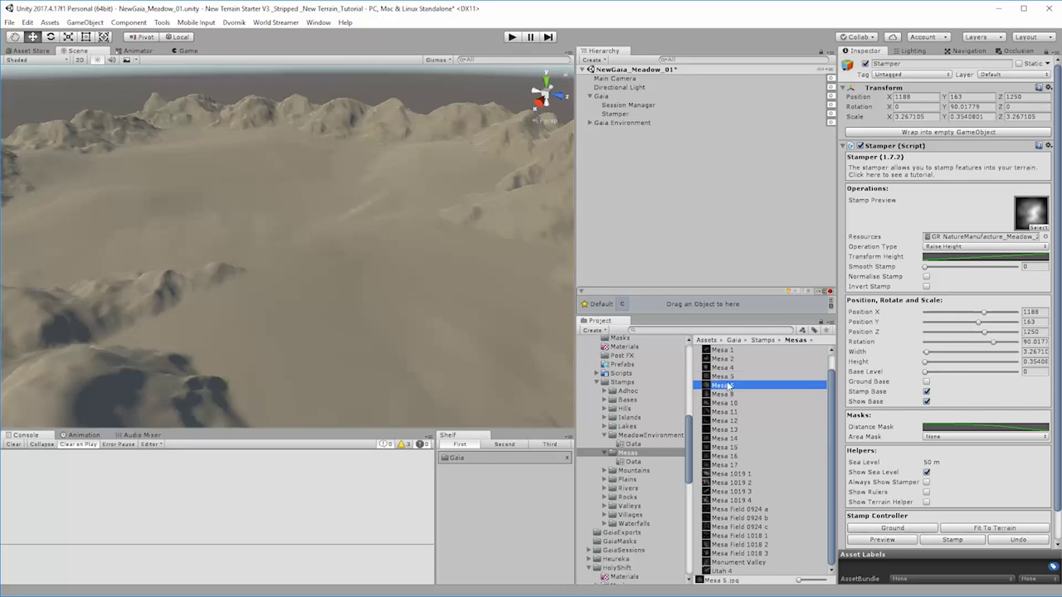
click(729, 377)
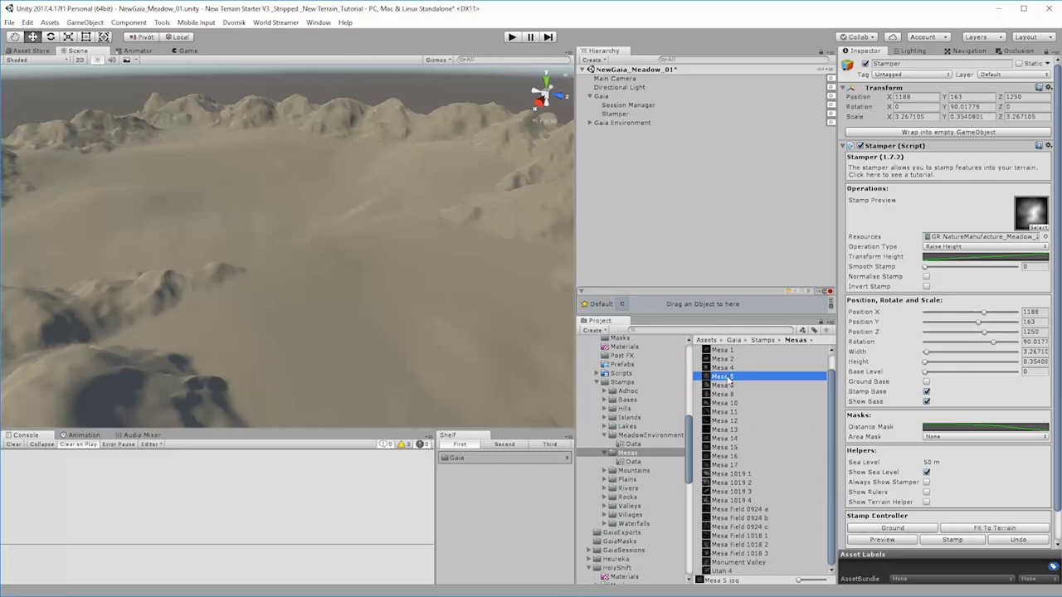
Load the Mesa 5 stamp into the Stamper and toggle its preview
drag(728, 378, 1026, 219)
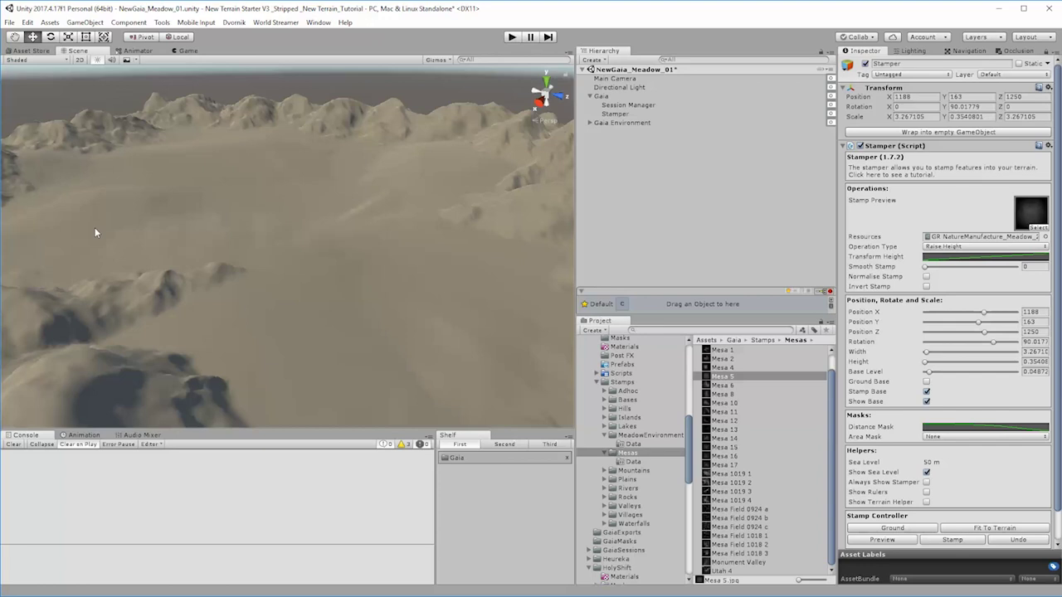
click(882, 540)
scroll(333, 253, down, 5)
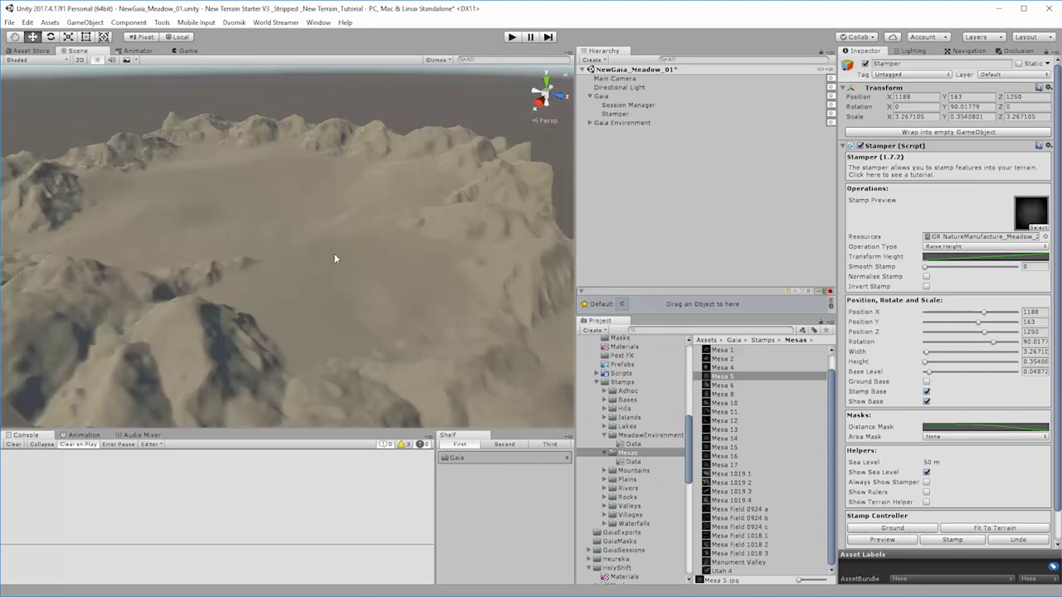
Select the Stamper, move the mesa stamp to about X -350, Z -580, and scale it to about 9.99 wide and 1.08 high
click(614, 114)
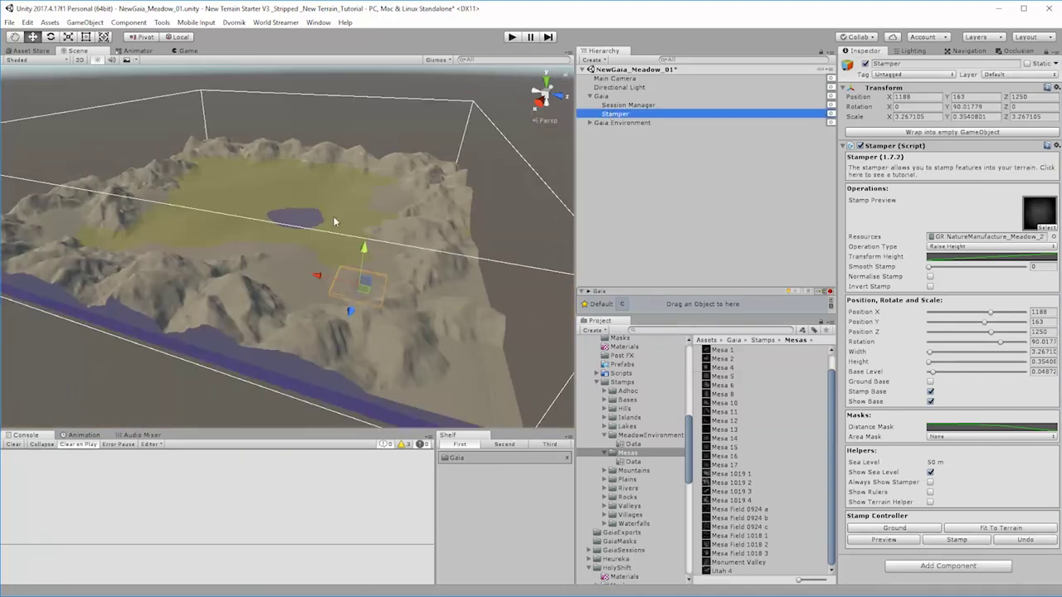
mouse_move(355, 295)
mouse_down()
mouse_move(228, 198)
mouse_move(257, 196)
mouse_move(398, 283)
mouse_move(300, 264)
mouse_up()
key(e)
key(r)
key(f)
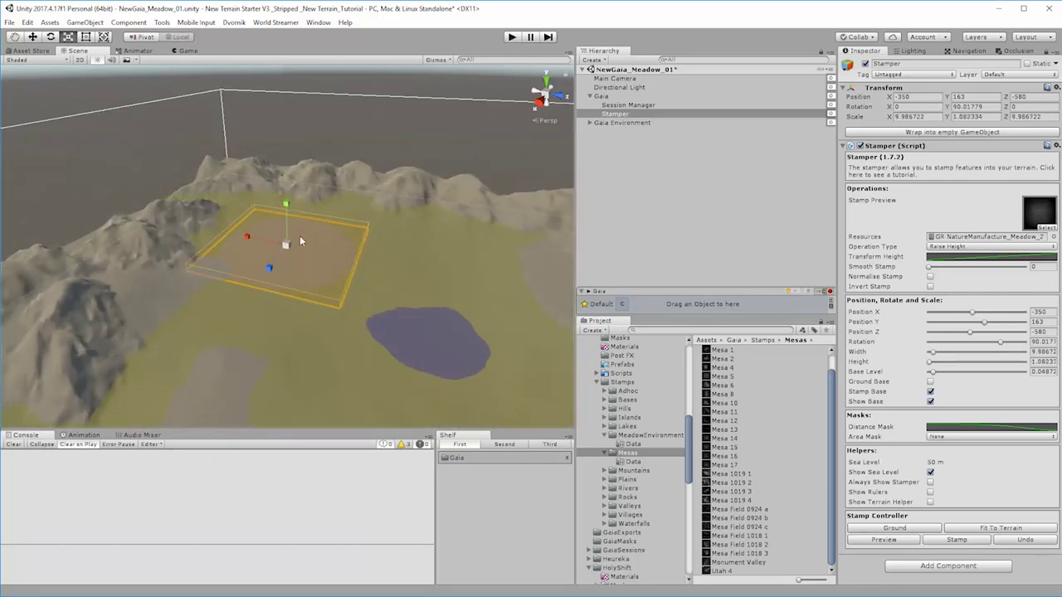
Lower the mesa stamp into the meadow floor to about Y 134
alt+drag(332, 312, 338, 317)
scroll(337, 318, up, 3)
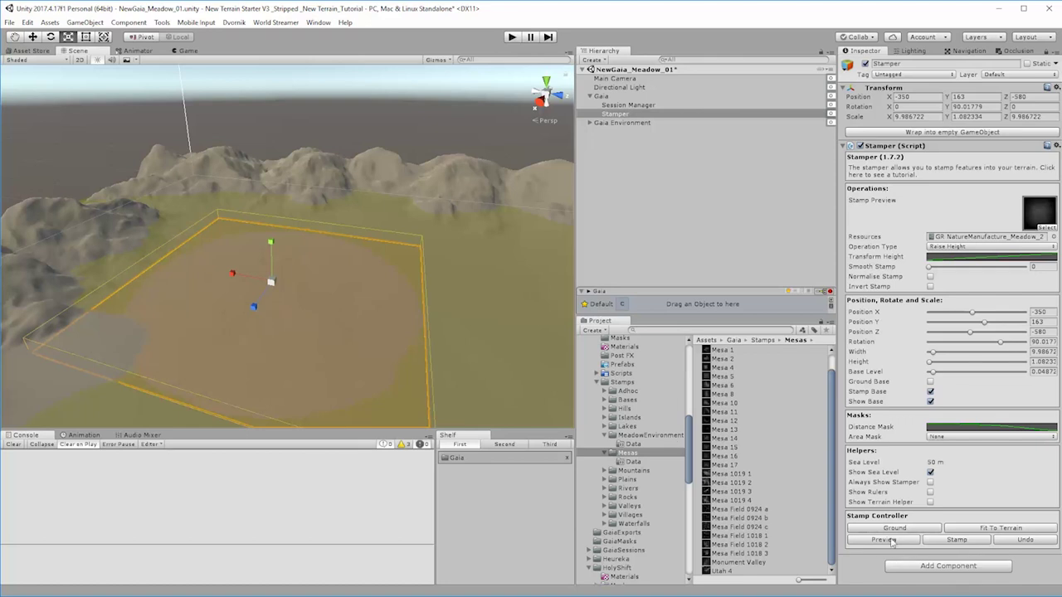
alt+drag(485, 315, 506, 224)
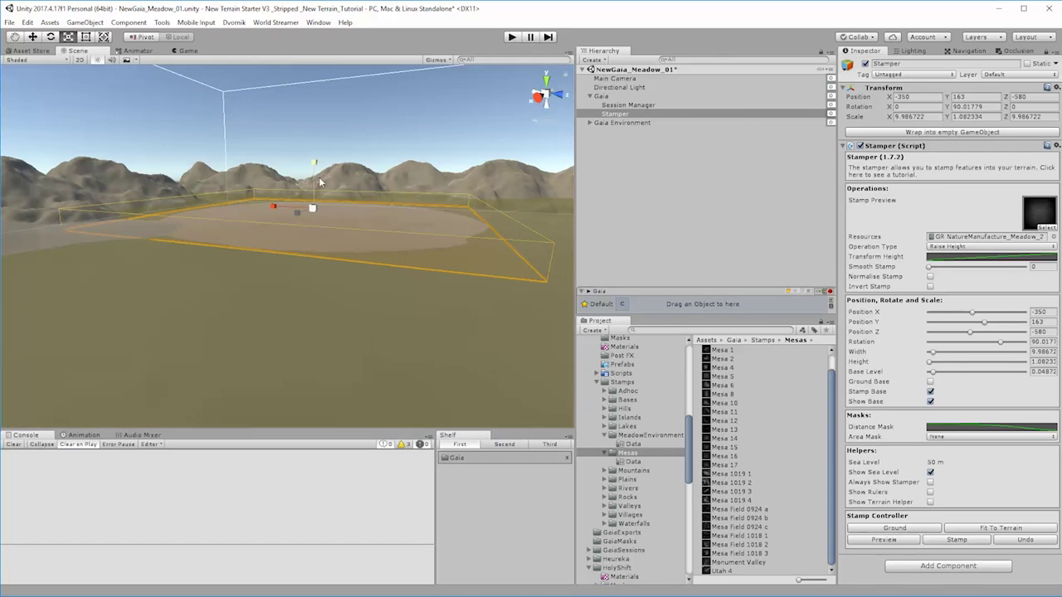
key(w)
mouse_move(320, 184)
mouse_down()
mouse_move(323, 195)
mouse_move(323, 175)
mouse_up()
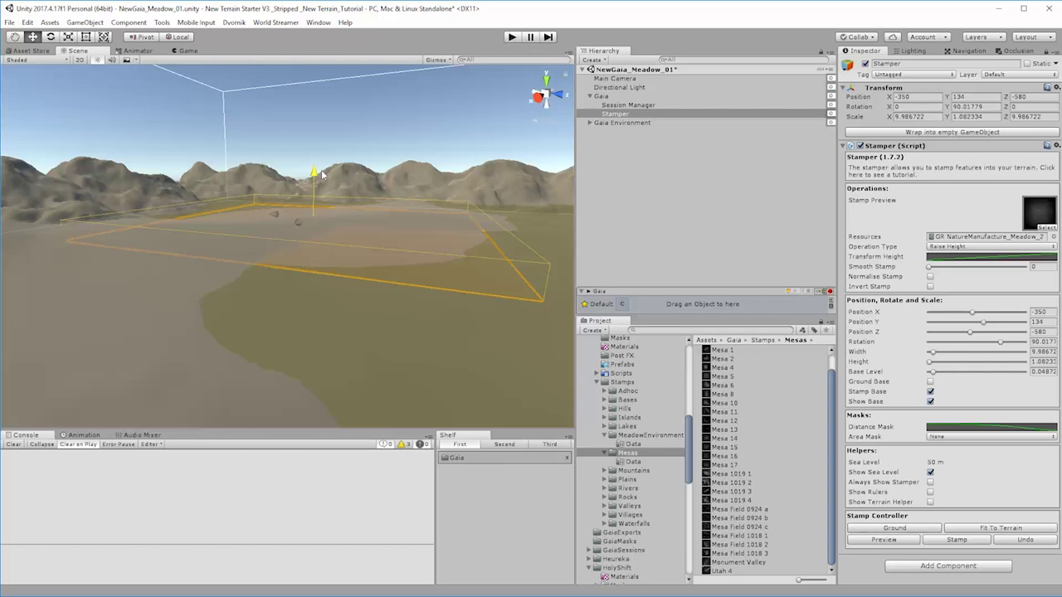
Set the stamp's operation type to Lower Height and apply the stamp to the terrain
click(941, 247)
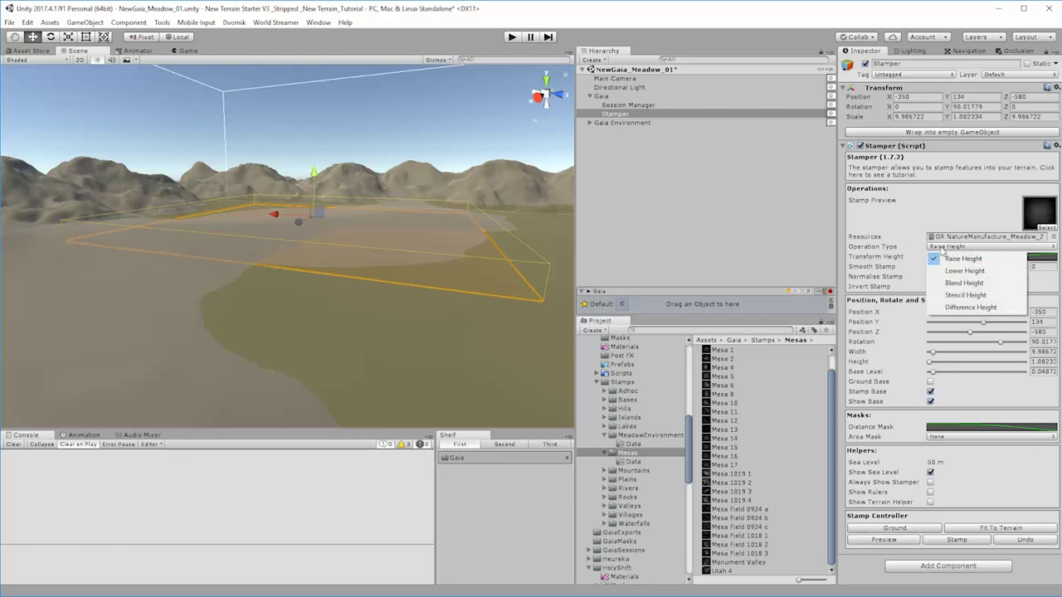
click(945, 270)
click(954, 540)
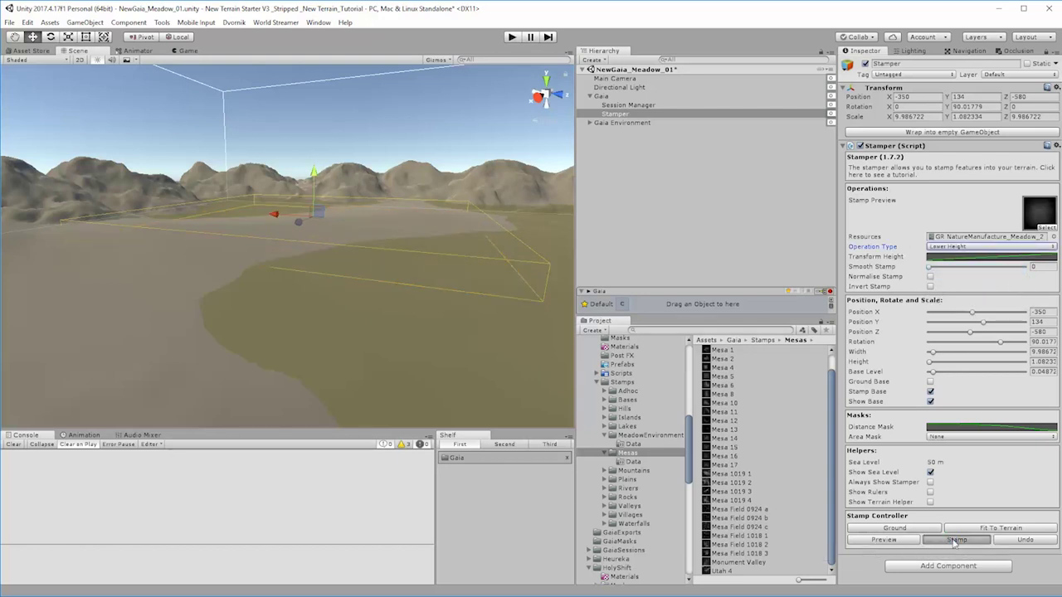
Examine the lowered area and the whole meadow terrain from several angles and distances
alt+drag(398, 357, 316, 291)
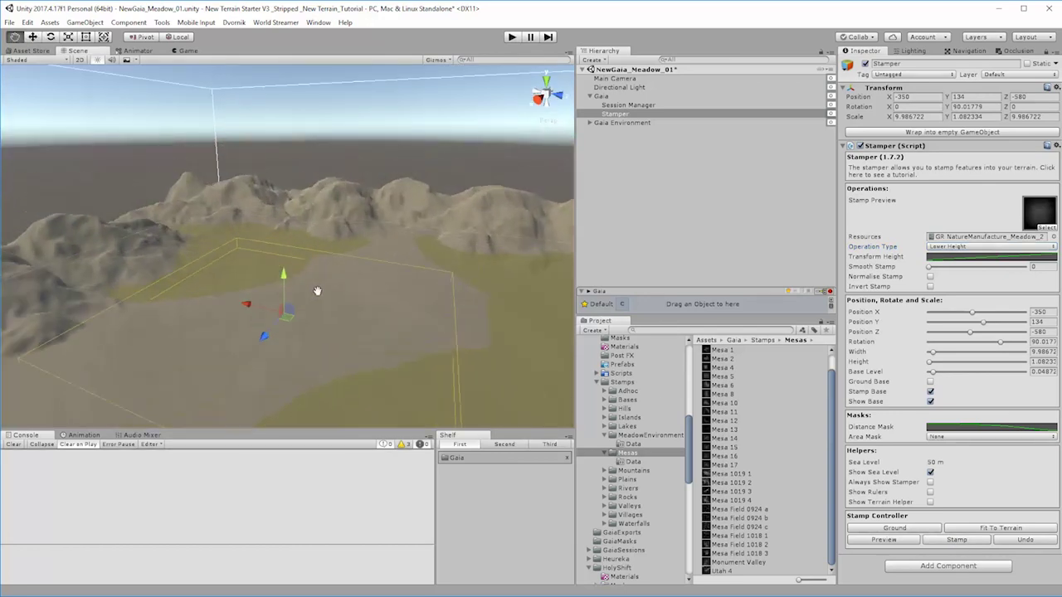
middle_drag(355, 354, 131, 283)
alt+drag(38, 311, 221, 303)
alt+drag(370, 366, 400, 294)
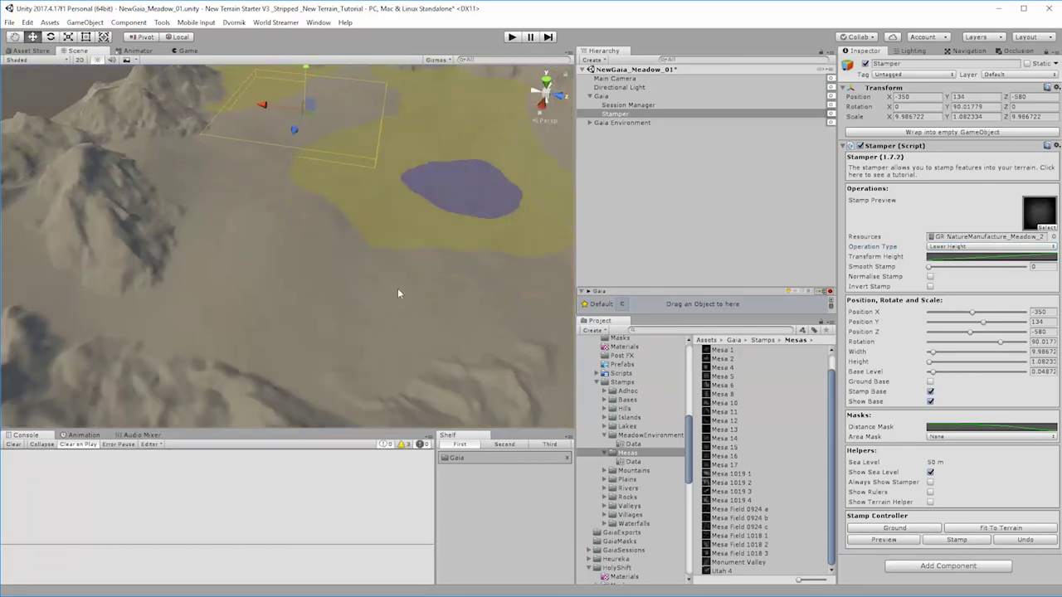
scroll(401, 294, down, 6)
scroll(425, 315, up, 5)
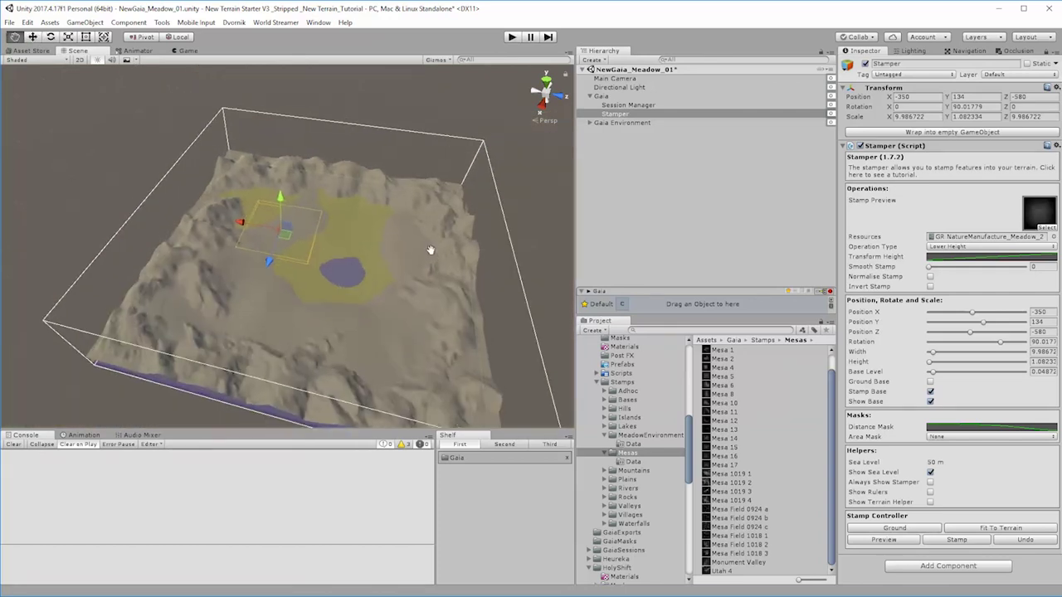
middle_drag(451, 308, 429, 275)
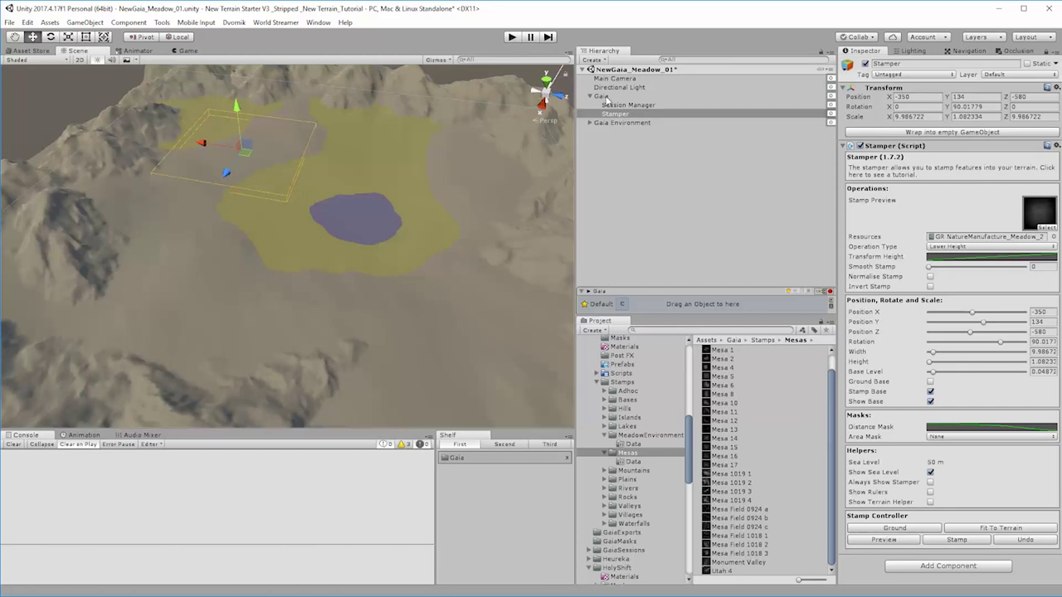
Select the terrain inside Gaia Environment and unlock the Inspector so that it shows the terrain's components
click(615, 124)
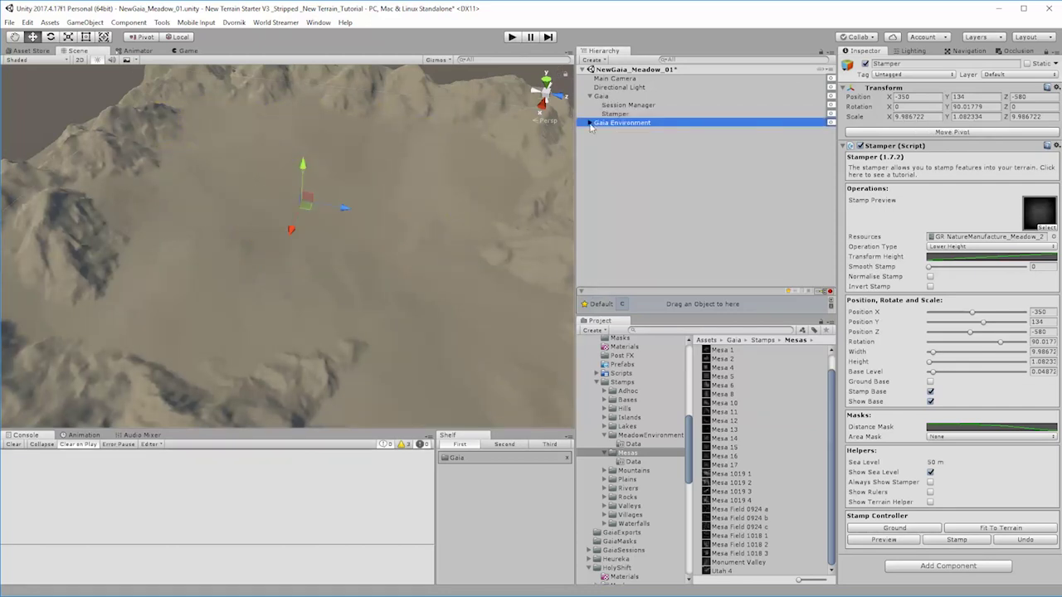
click(590, 123)
click(643, 131)
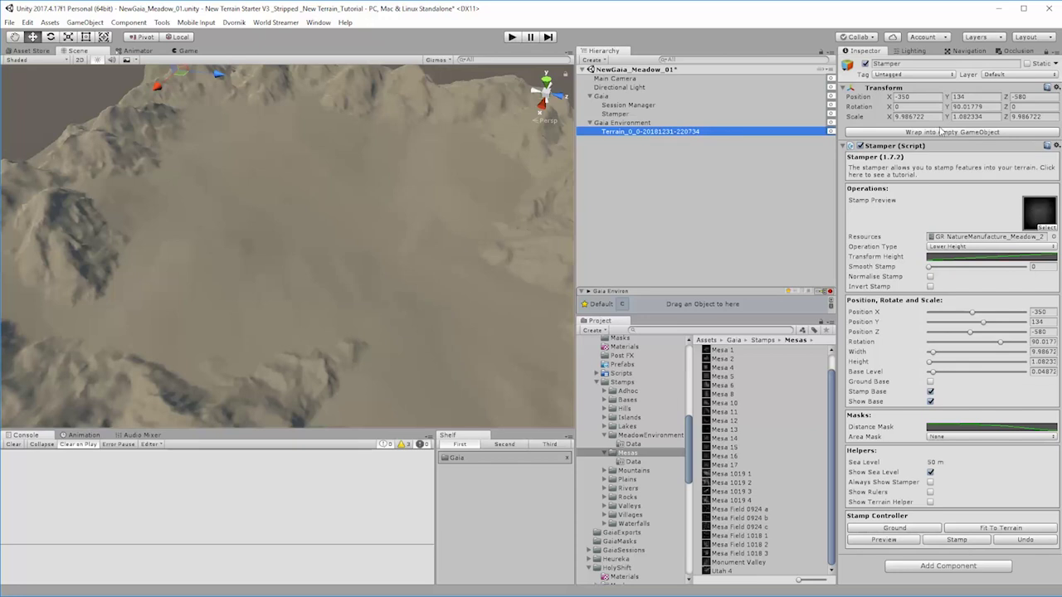
click(1048, 52)
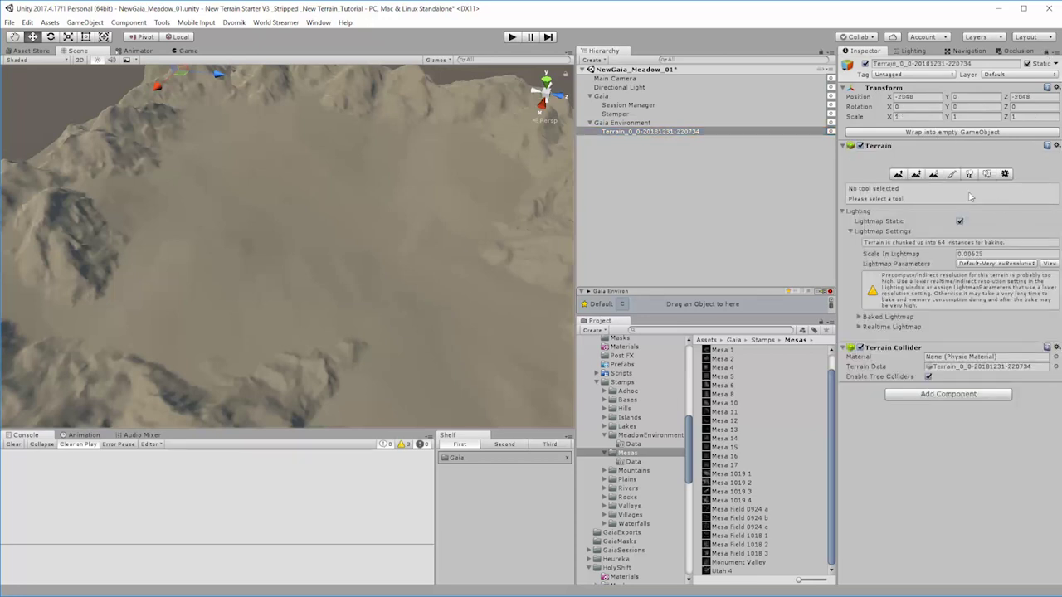
Review the terrain's Paint Height, Smooth Height, Paint Texture and Paint Trees tools, bringing up the Gaia Manager to check its terrain resources
click(914, 175)
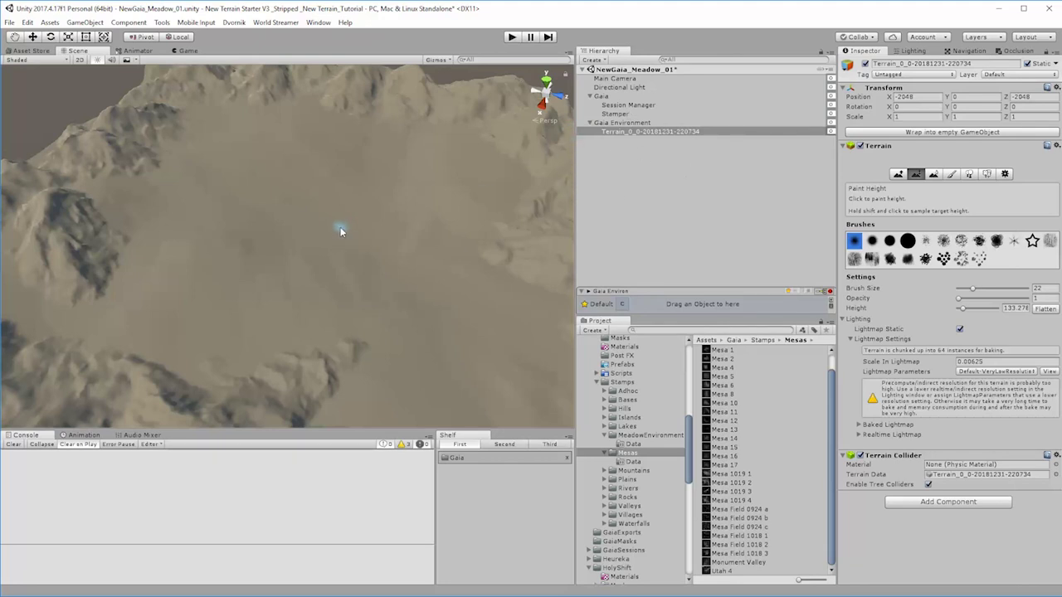
click(935, 174)
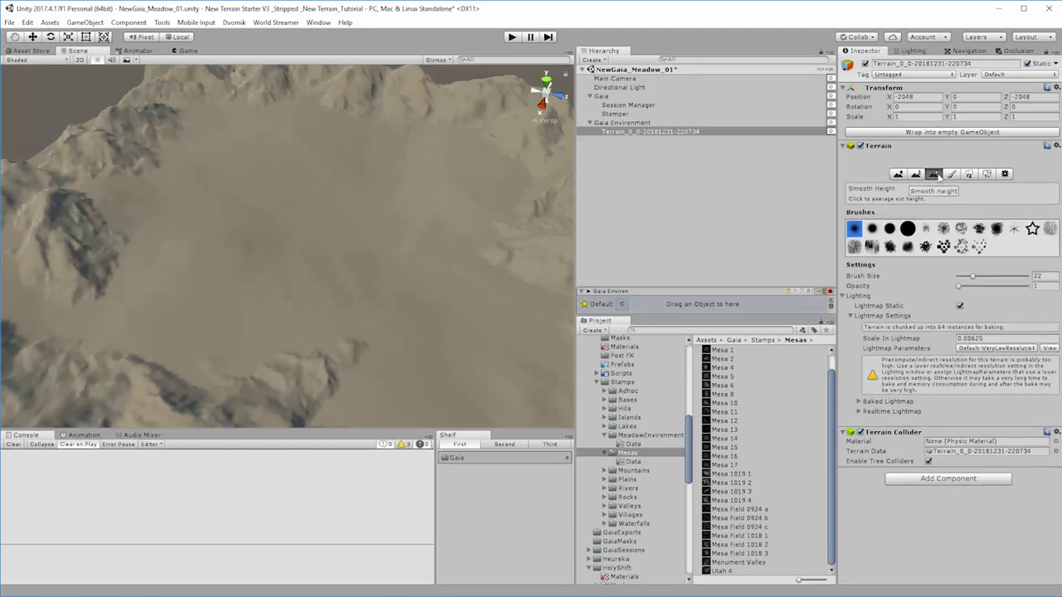
click(951, 175)
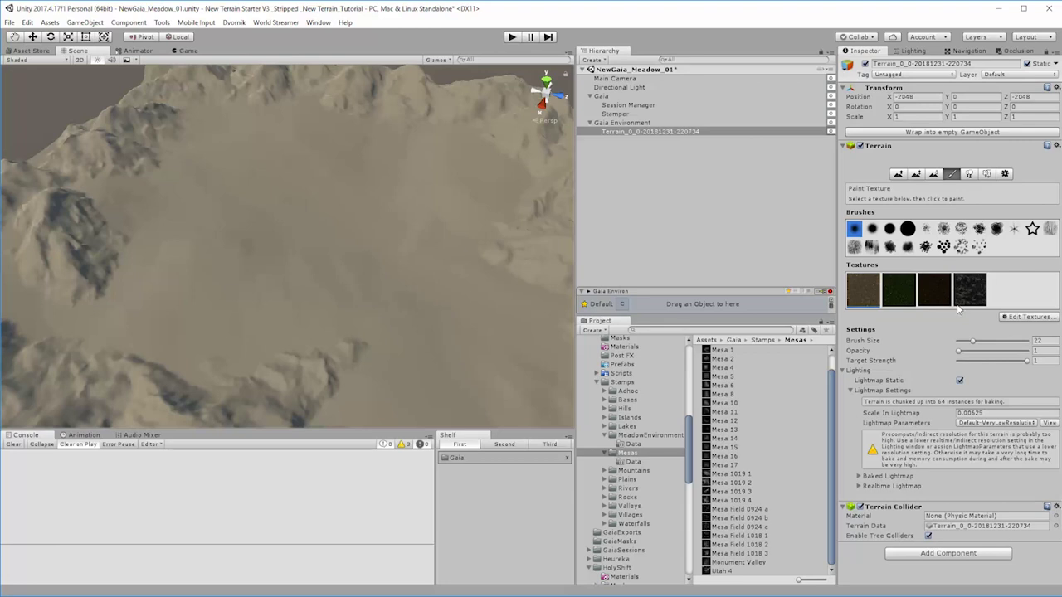
key(ctrl+g)
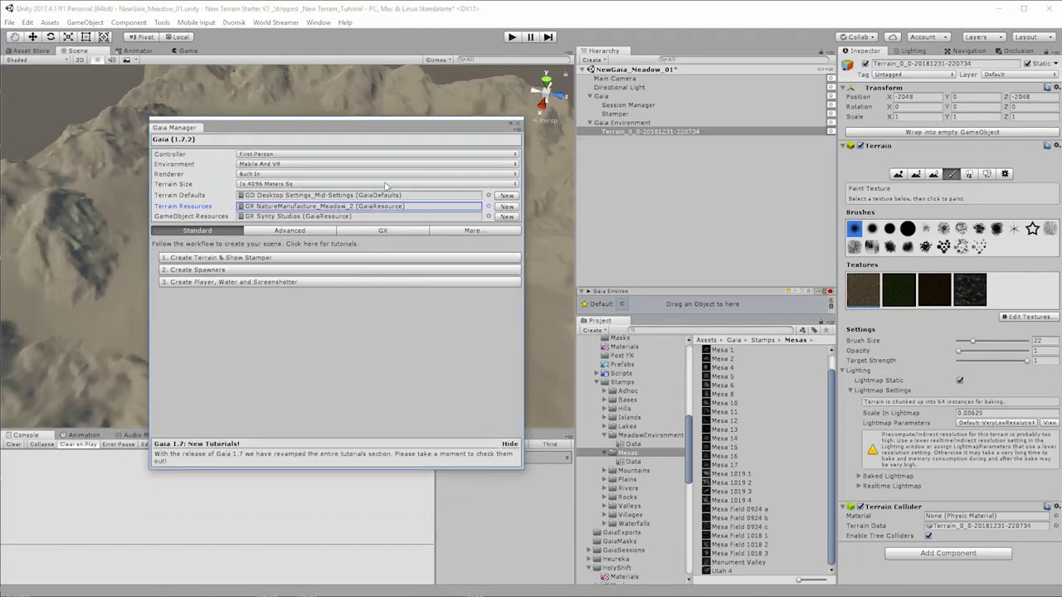
drag(395, 131, 0, 133)
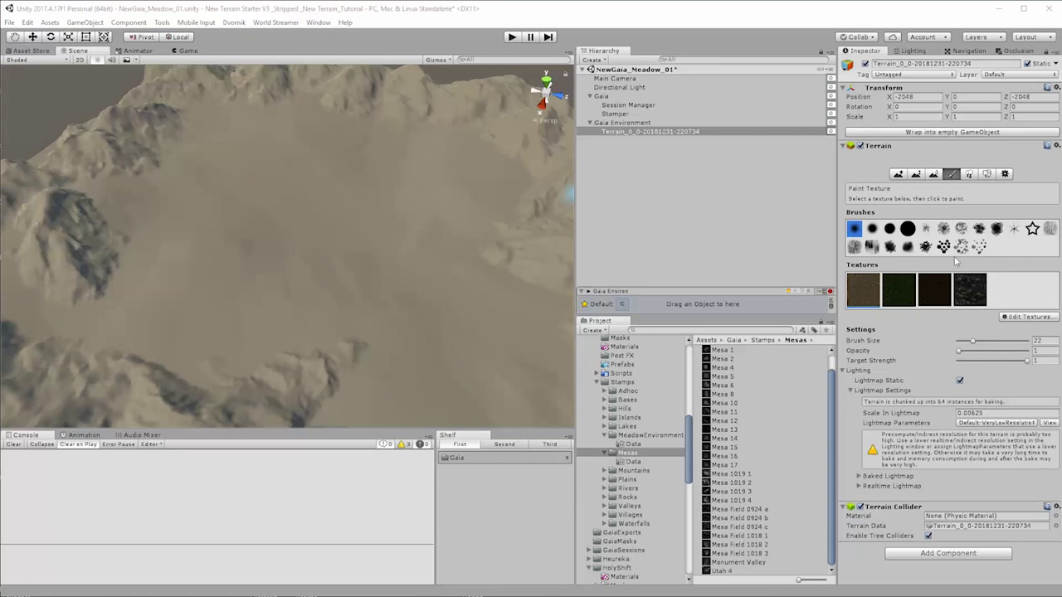
click(969, 174)
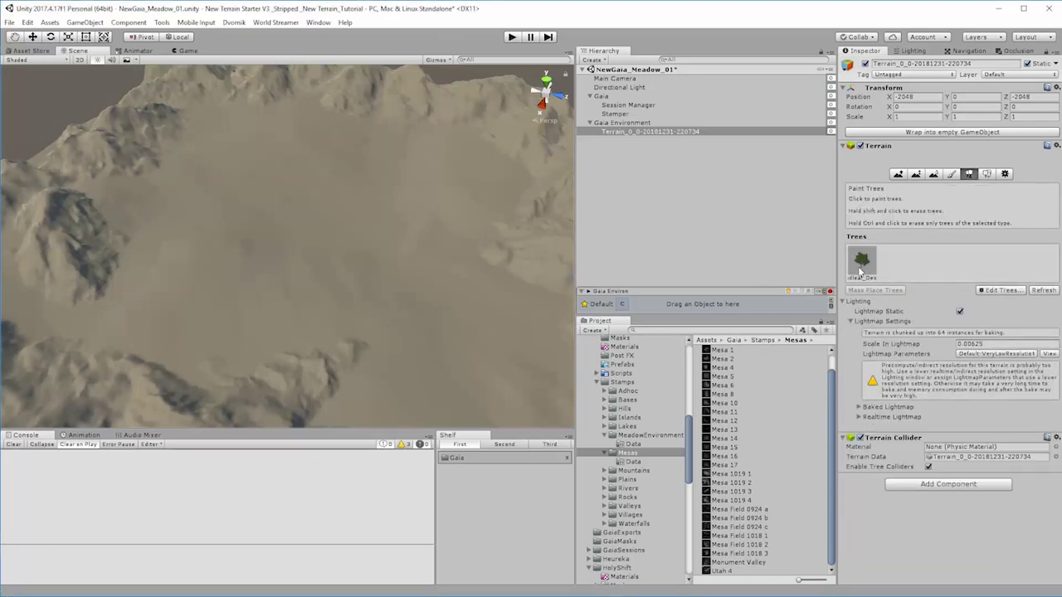
click(1016, 291)
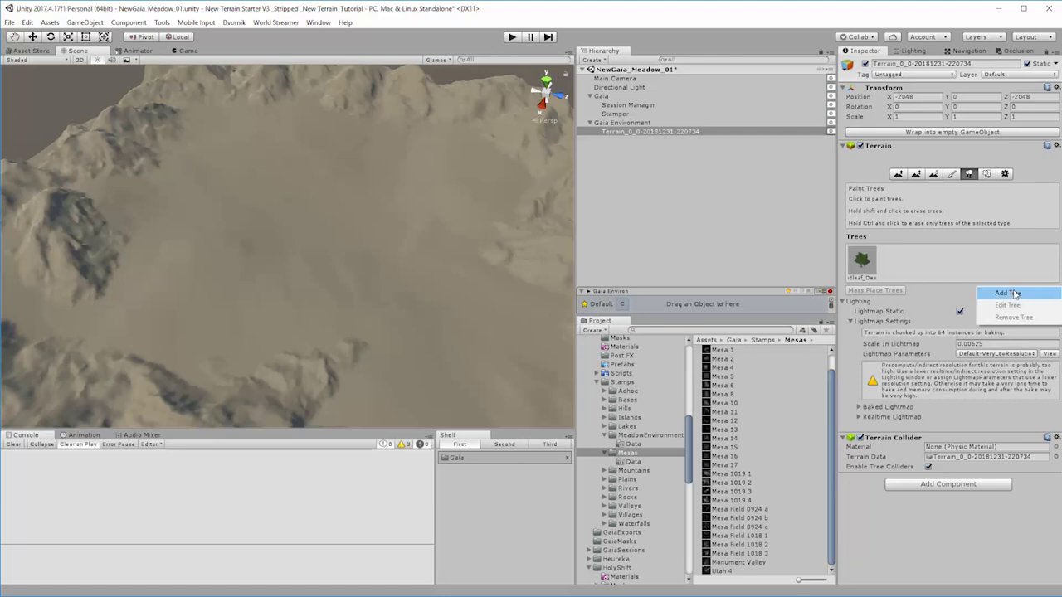
click(1008, 293)
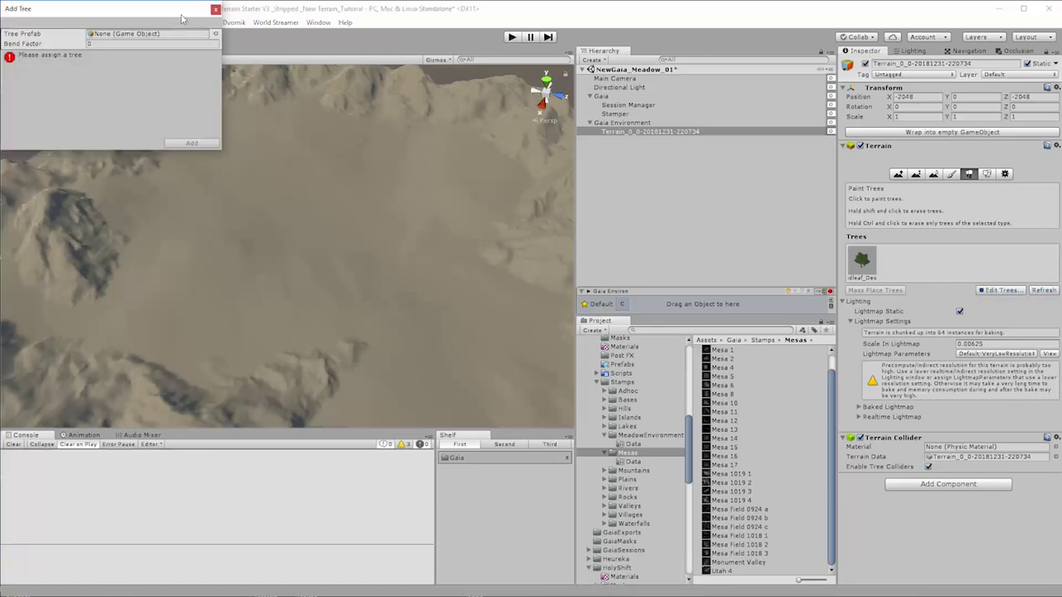
click(215, 8)
Remove the only defined tree from the terrain's tree list
click(861, 263)
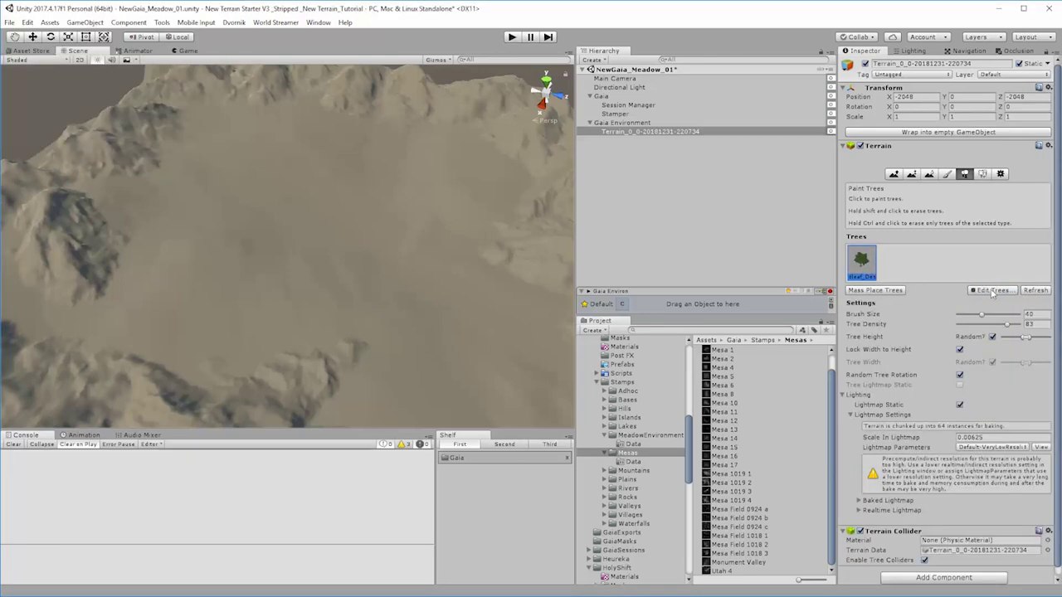
click(998, 291)
click(1006, 319)
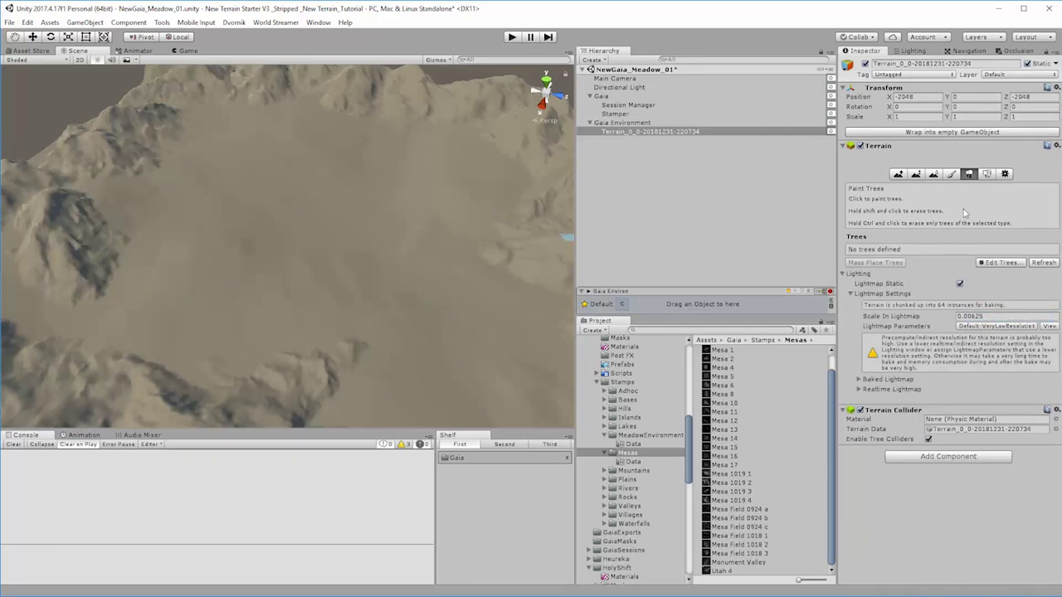
Remove every grass, fern and flower entry from the terrain's paintable detail list
click(987, 174)
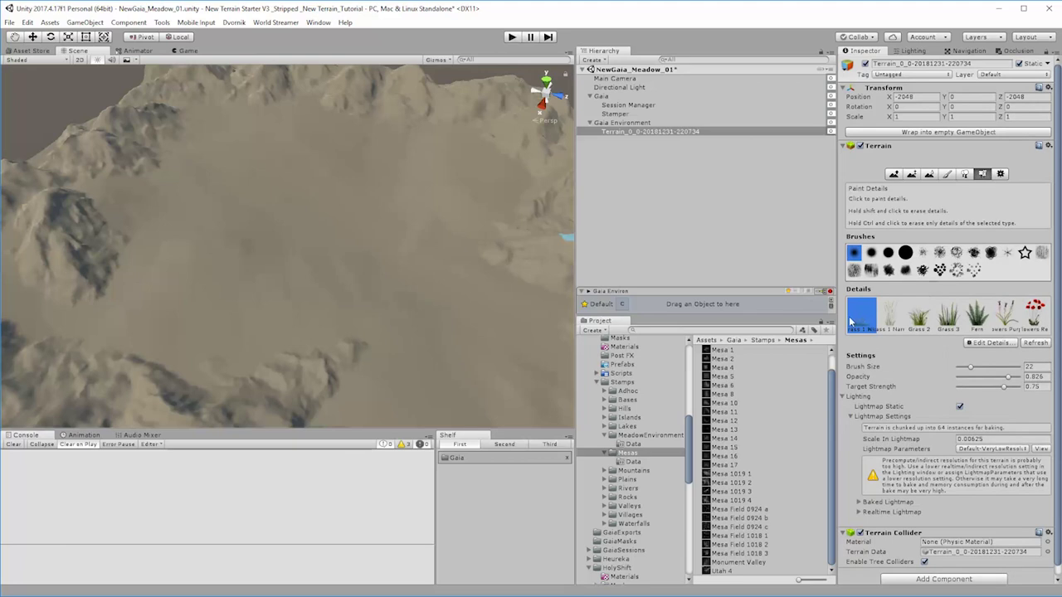
click(979, 343)
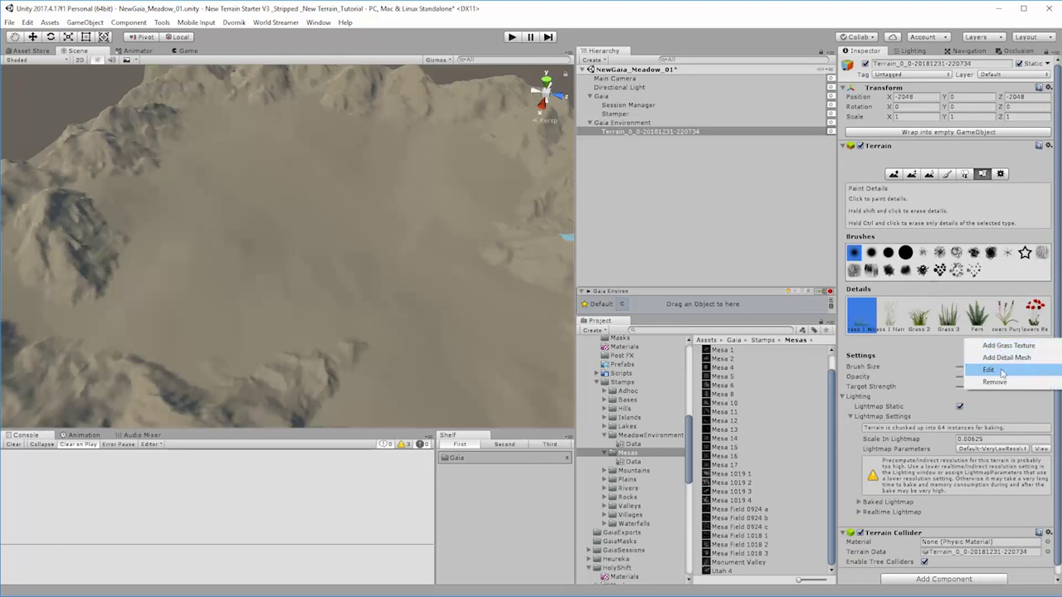
click(1001, 382)
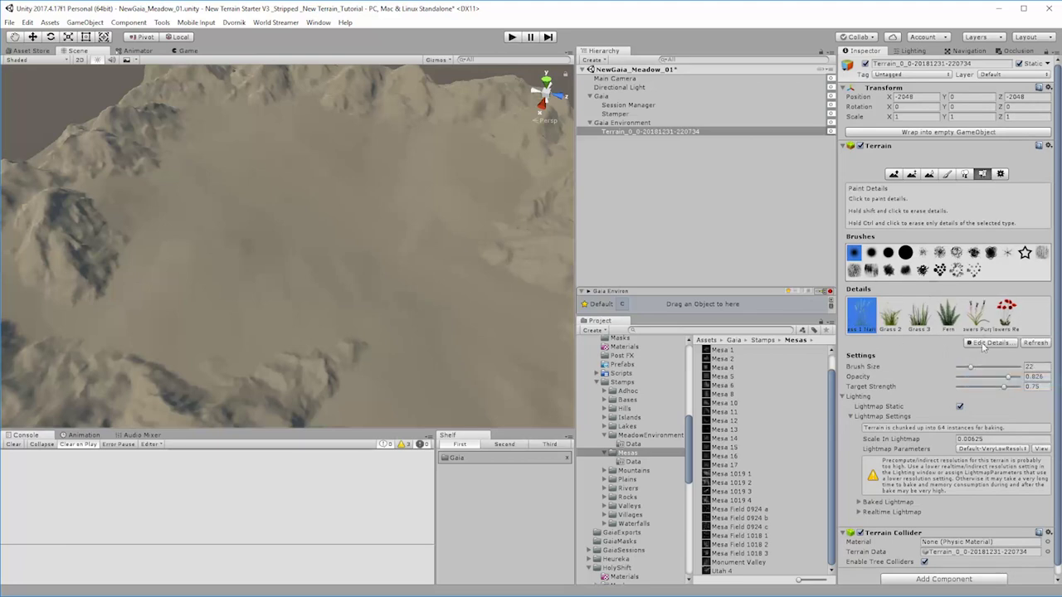
click(984, 346)
click(1004, 382)
click(987, 343)
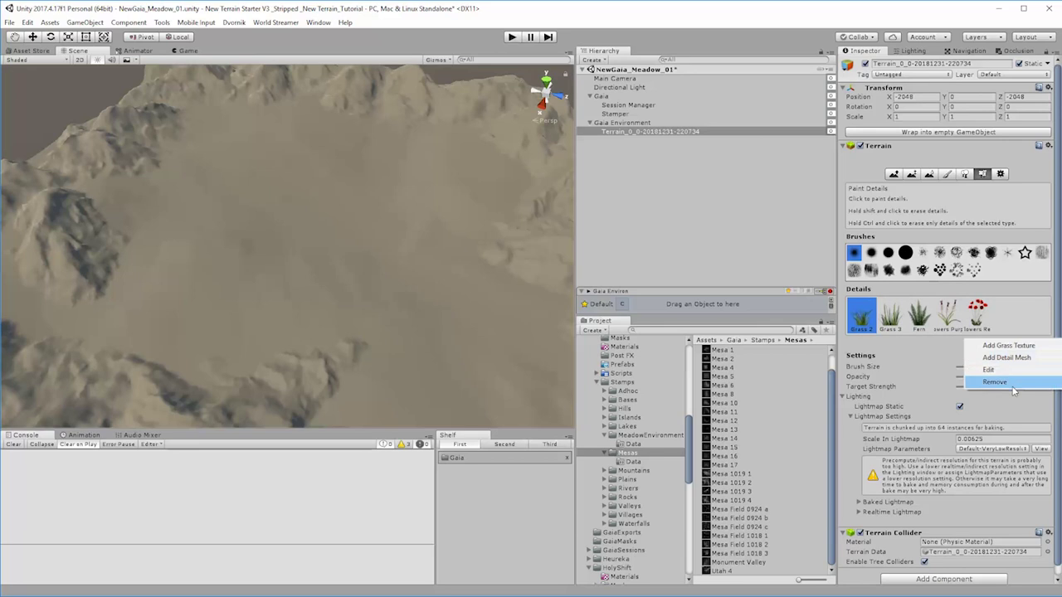
click(1005, 381)
click(992, 343)
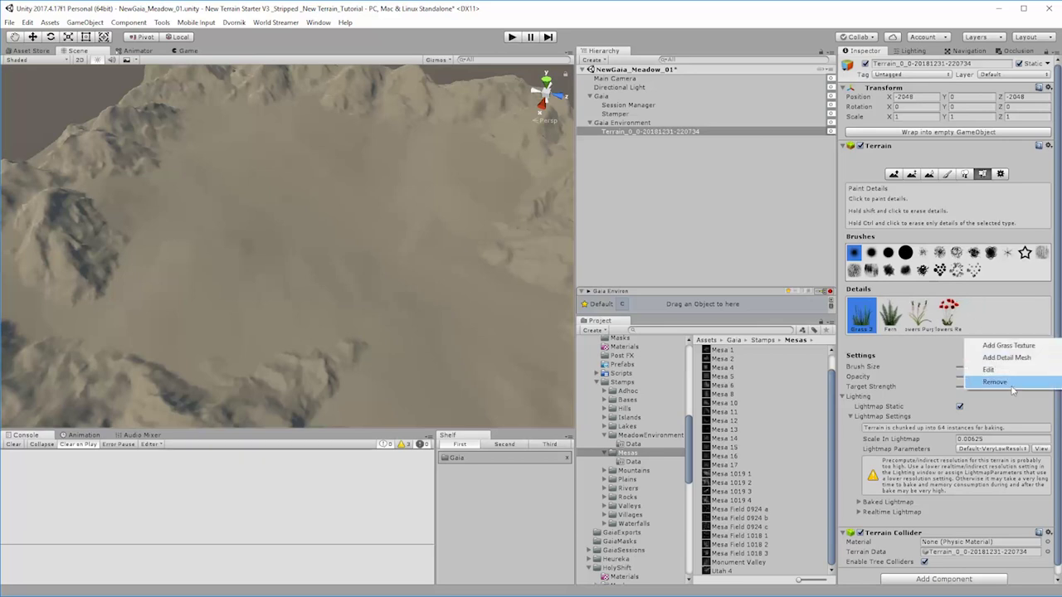
click(1004, 380)
click(989, 344)
click(1002, 381)
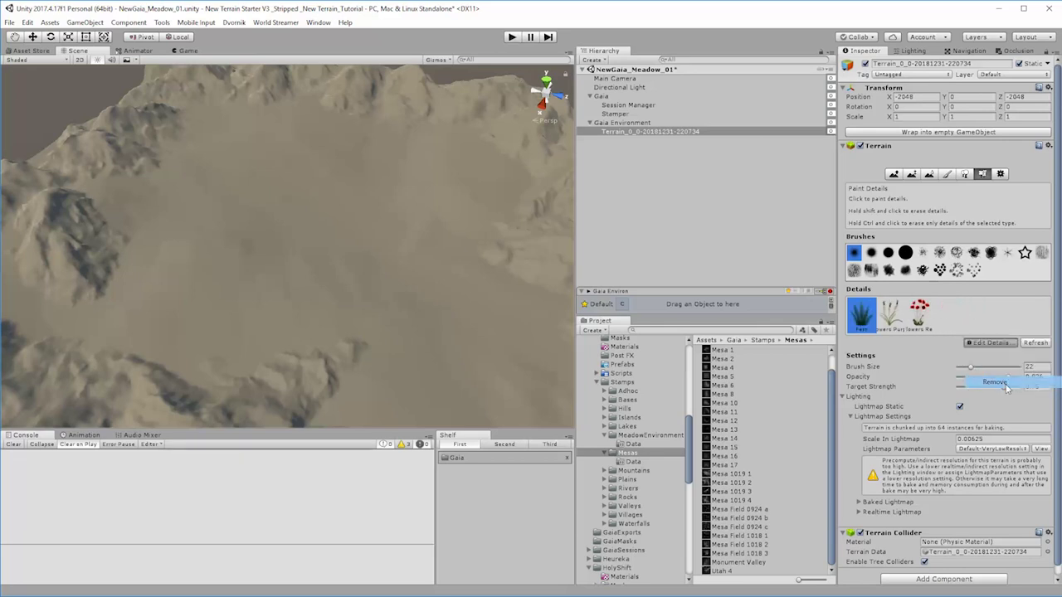
click(995, 347)
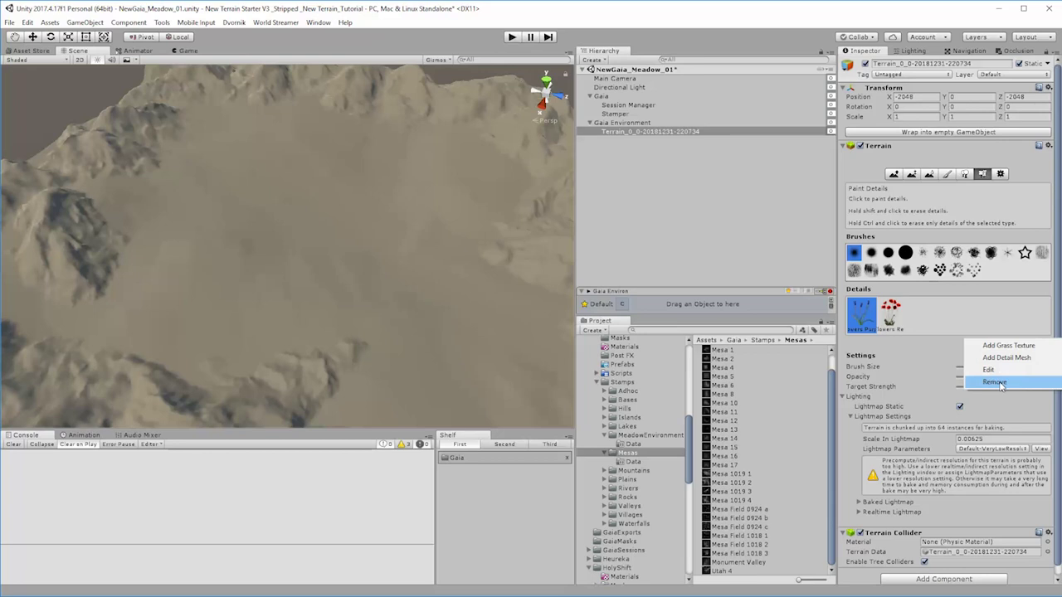
click(995, 382)
click(988, 349)
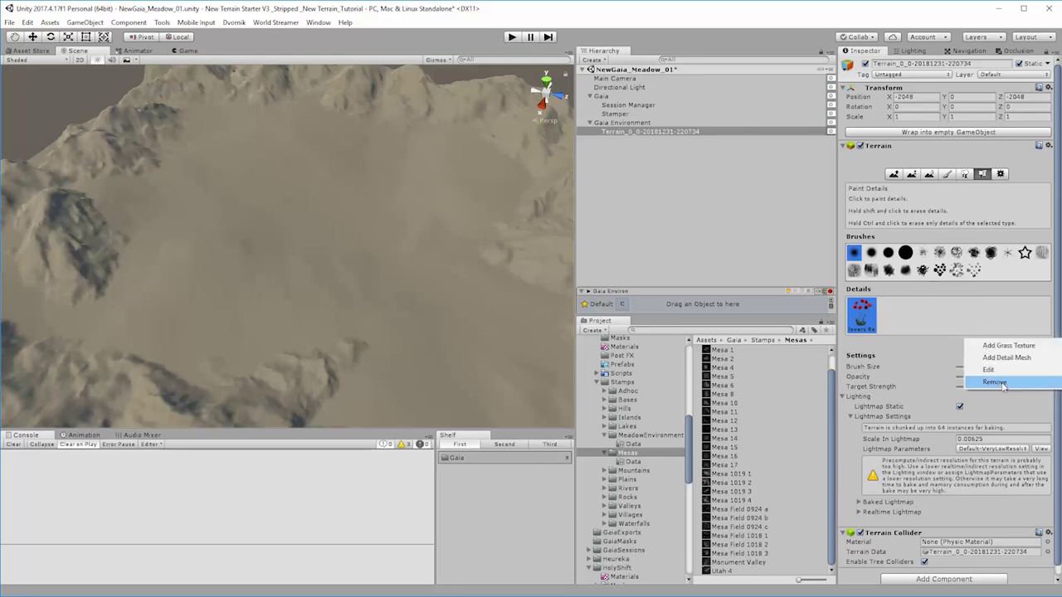
click(1001, 381)
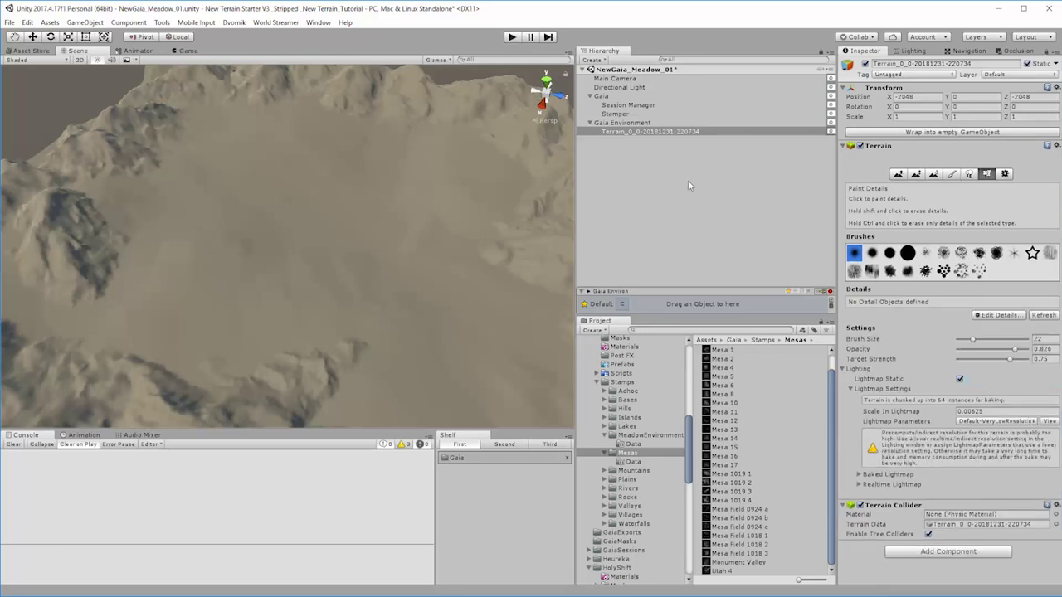
Create the Gaia spawners based on the GR NatureManufacture_Meadow_2 terrain resources and close the Gaia Manager
key(ctrl+g)
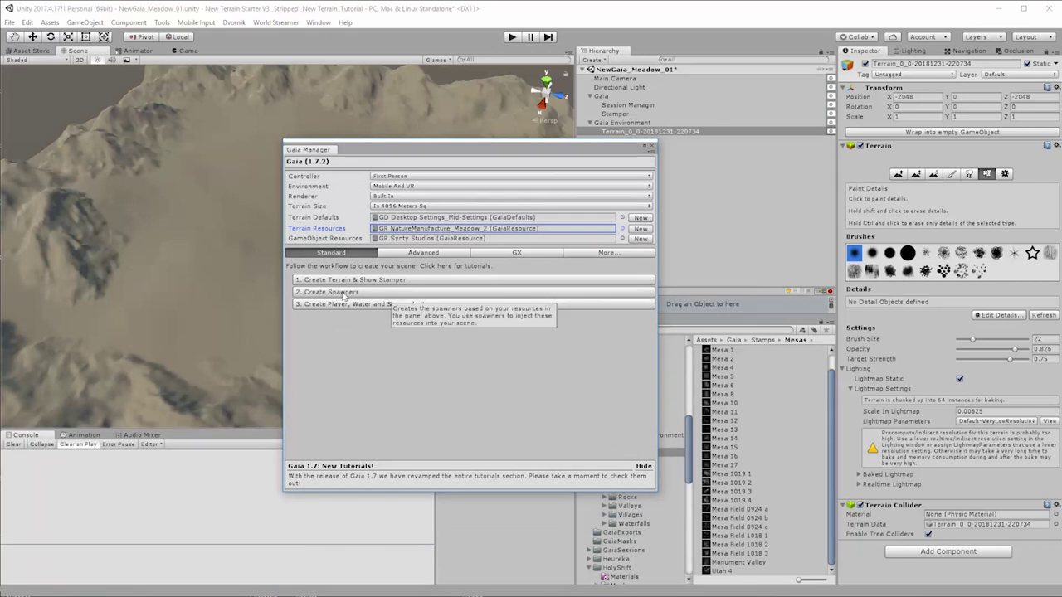
click(342, 292)
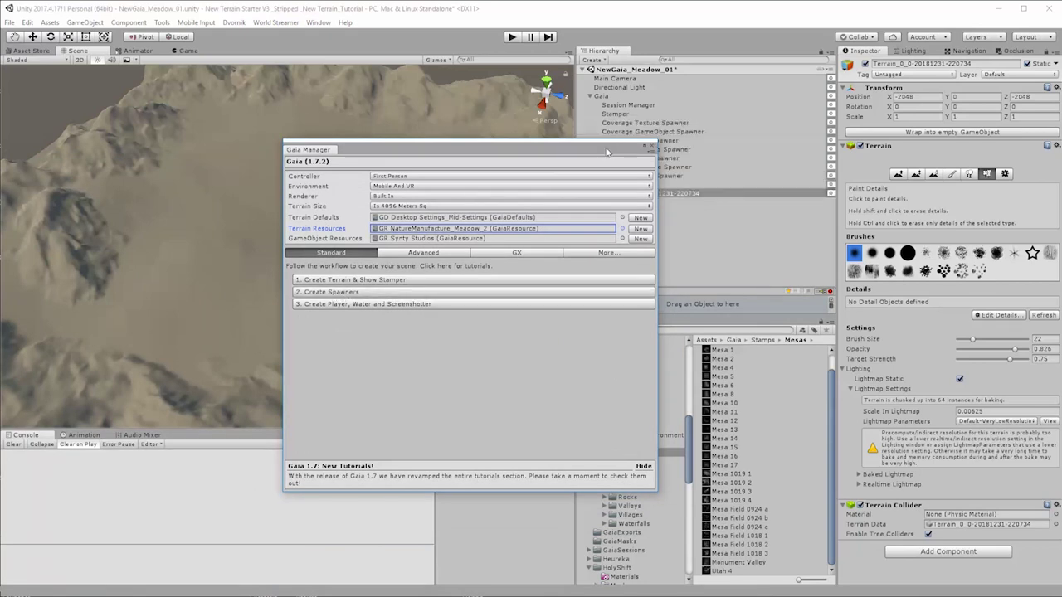
click(650, 146)
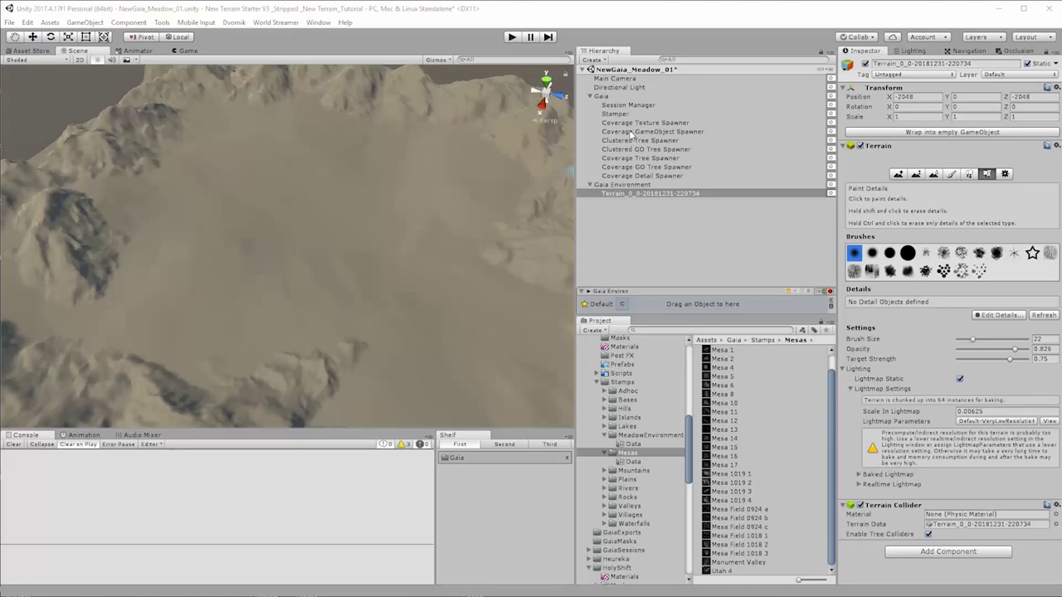
Delete all spawners from Coverage GameObject Spawner through Coverage Detail Spawner, keeping the Coverage Texture Spawner
click(632, 135)
shift+click(655, 176)
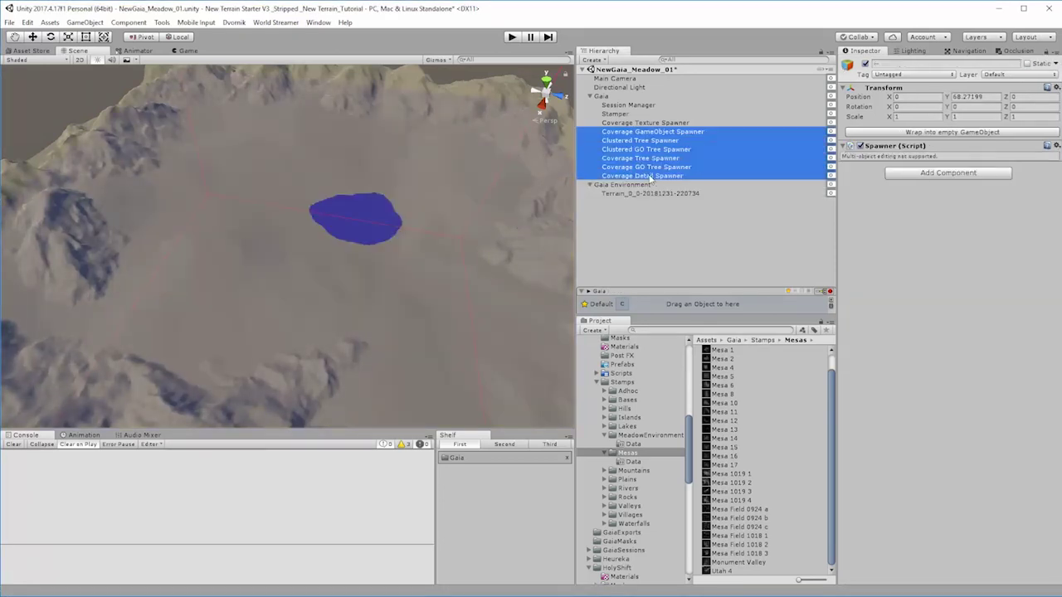
key(Delete)
Review the Coverage Texture Spawner's settings and rules, and the terrain's general and resolution settings
click(635, 123)
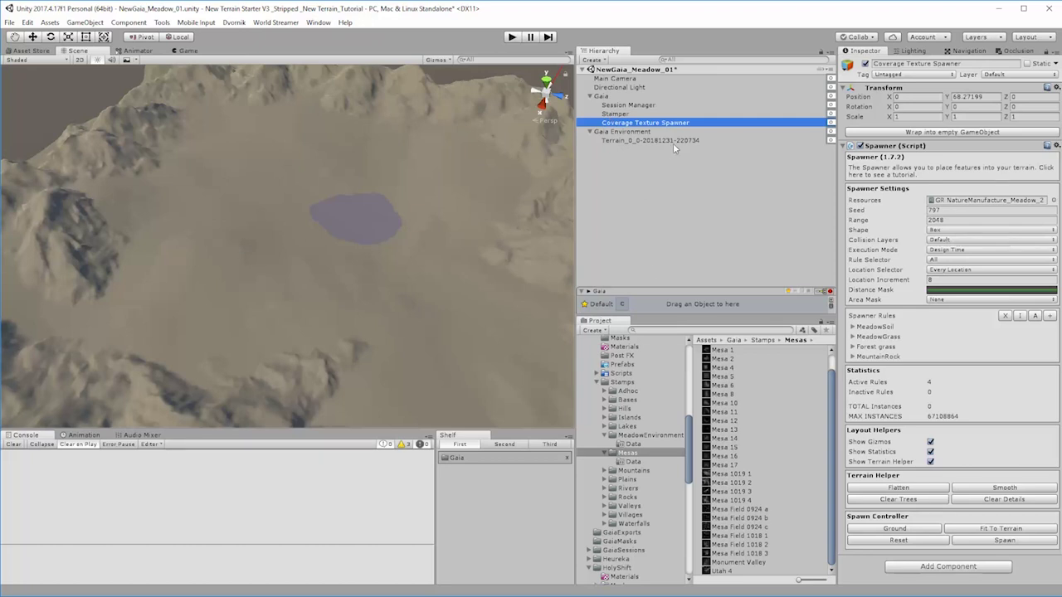
click(635, 141)
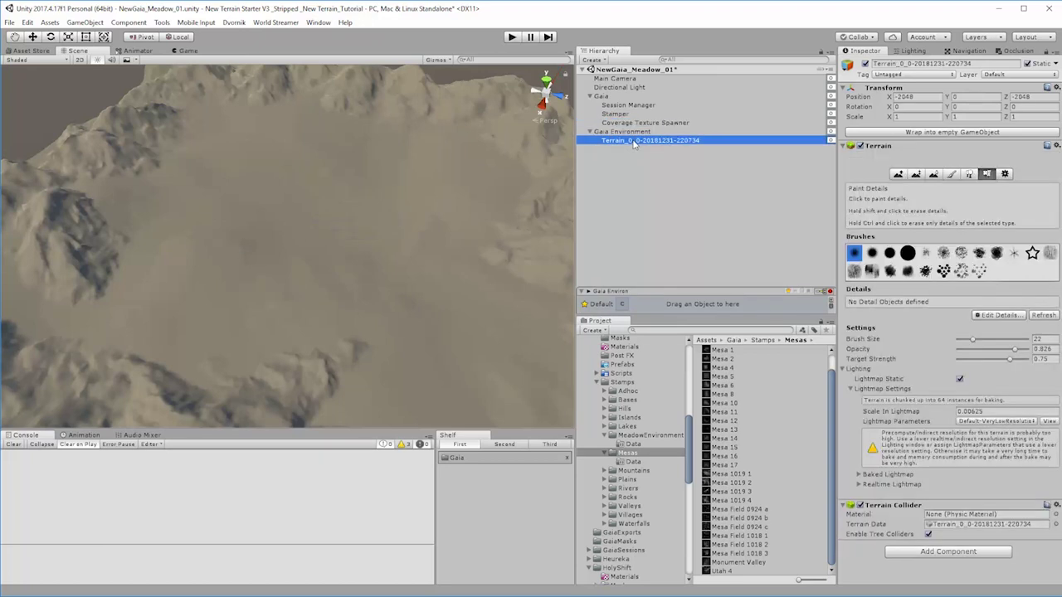
click(1005, 174)
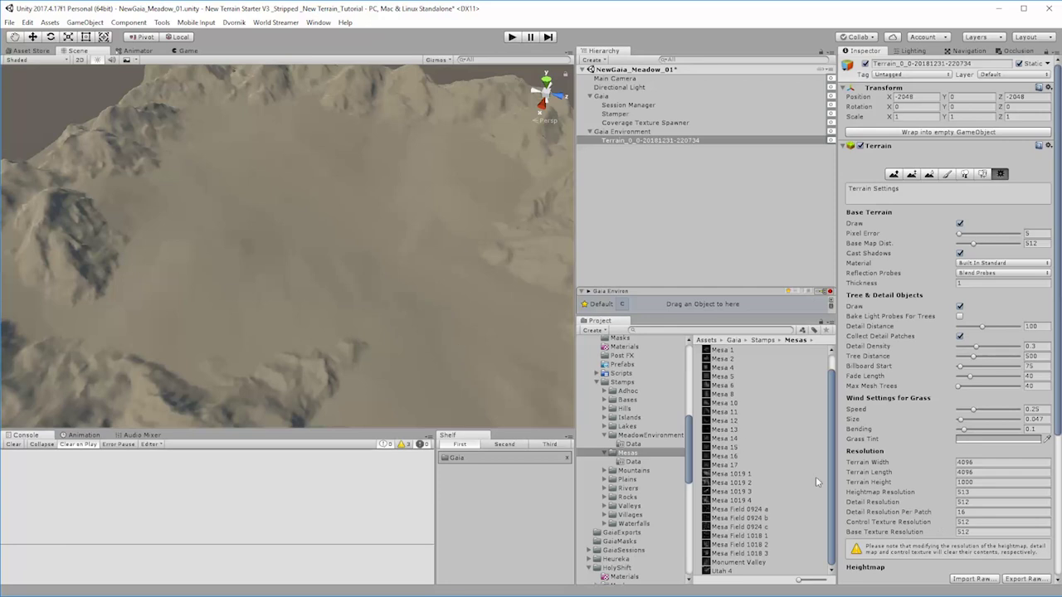
Select the Session Manager and open Gaia's Terrain Utilities from the Gaia Manager's handy utilities, closing the manager
click(618, 105)
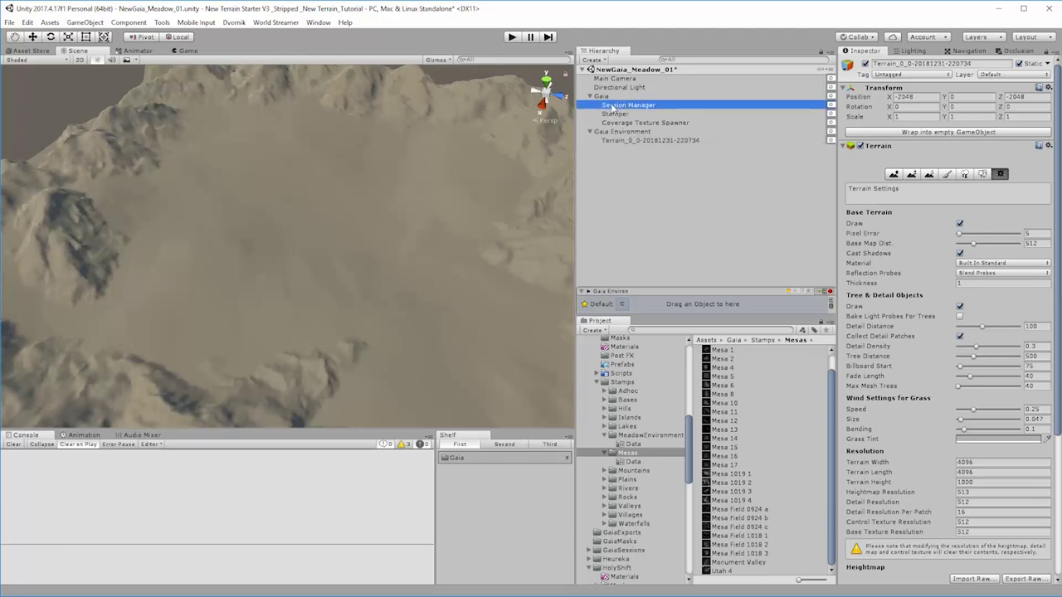
key(ctrl+g)
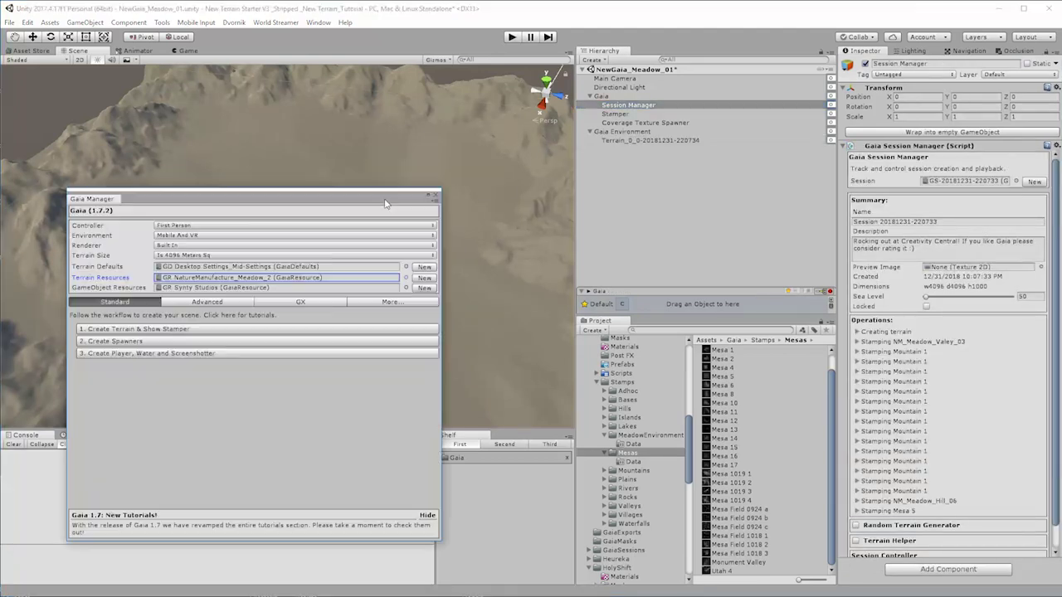
drag(166, 192, 398, 166)
click(442, 271)
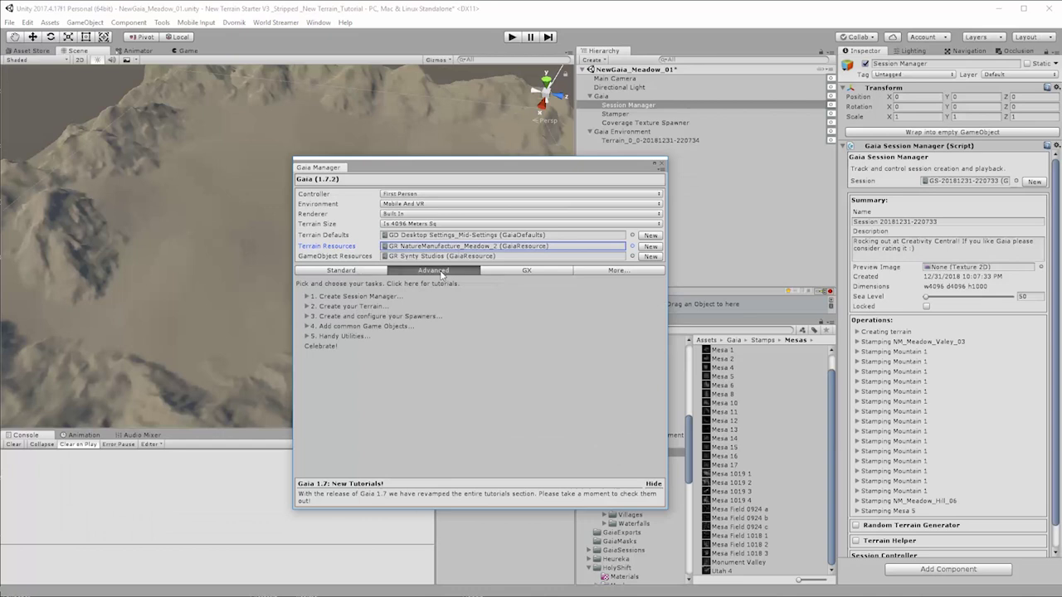
click(308, 336)
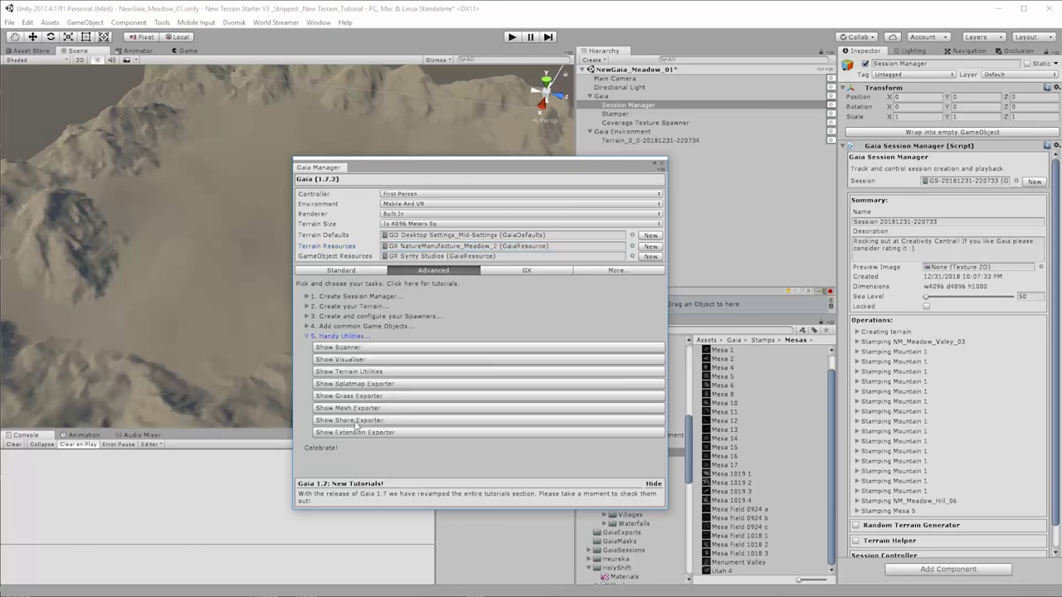
click(357, 372)
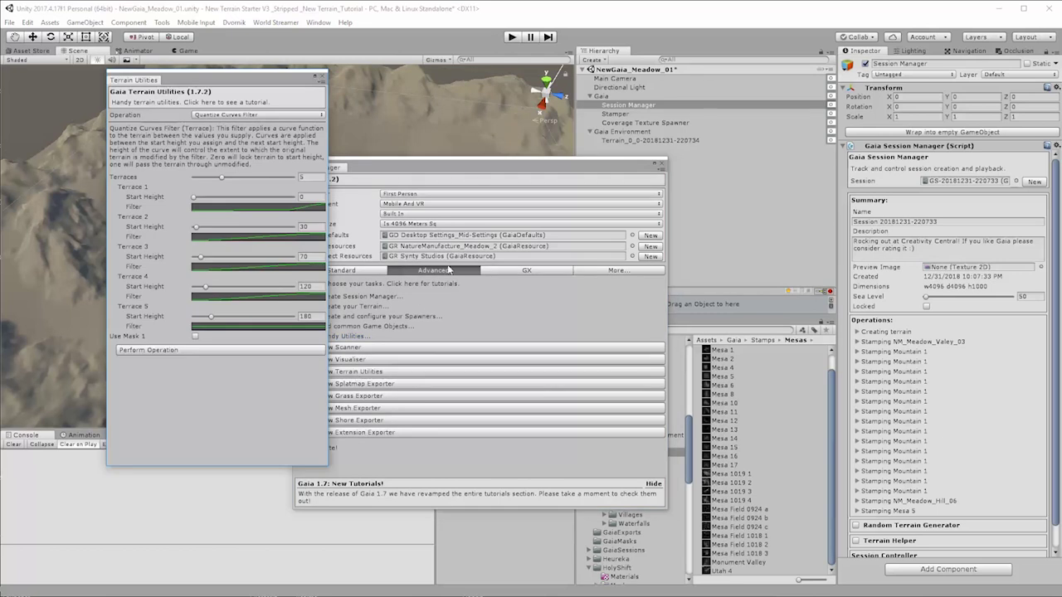
click(661, 164)
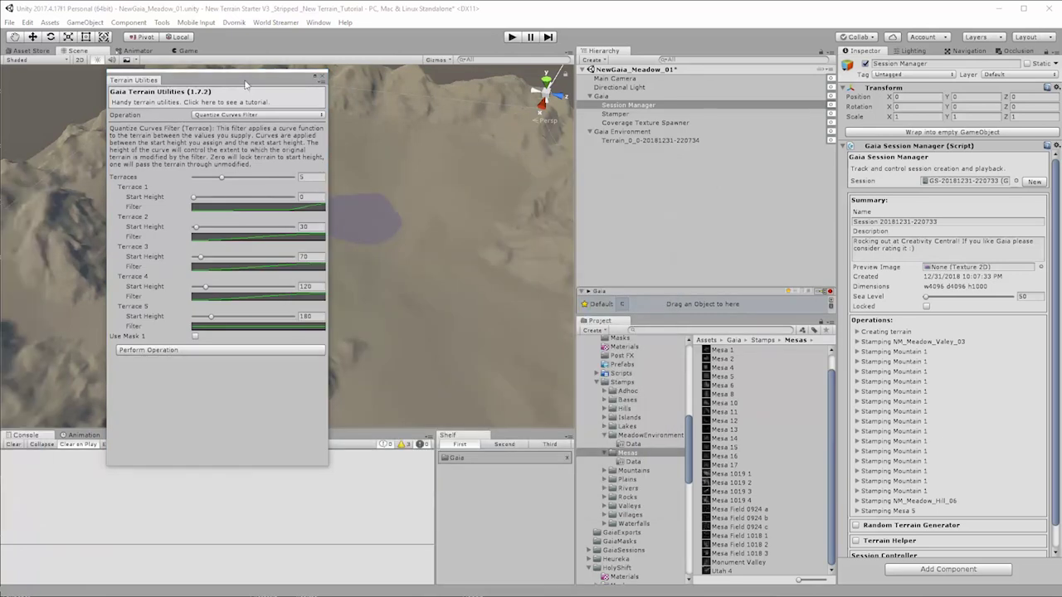
drag(245, 78, 517, 163)
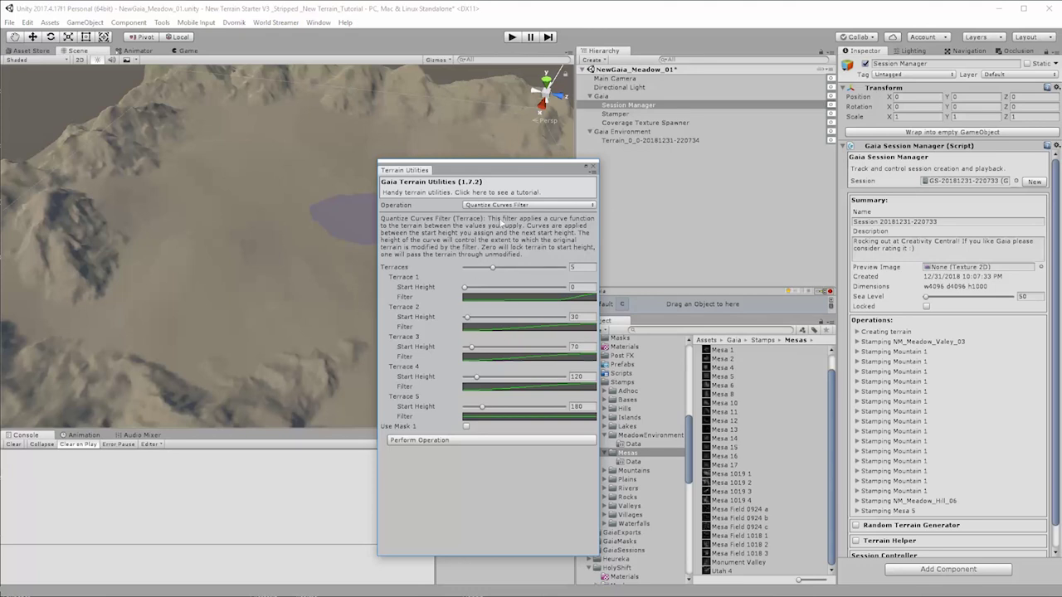
Raise the whole terrain uniformly by 10 with the Add To Terrain operation
click(502, 206)
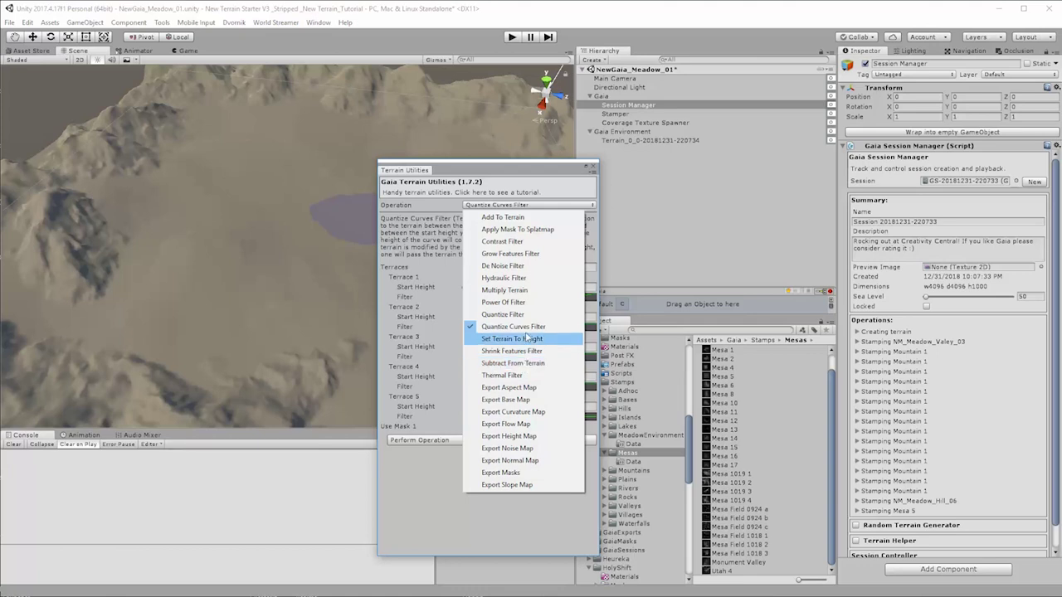
click(514, 217)
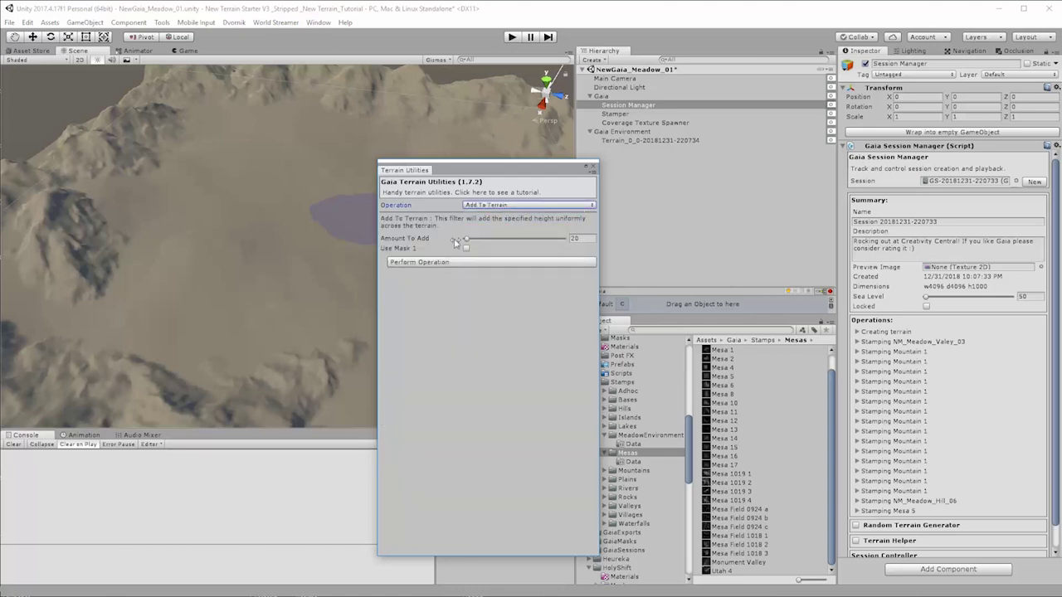
key(Tab)
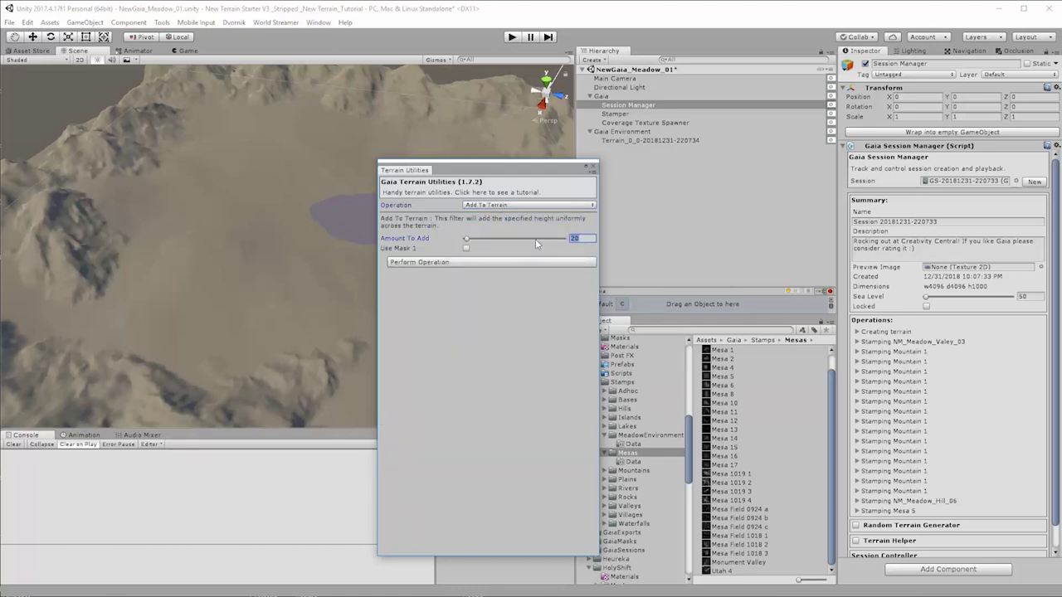
text(10)
click(469, 264)
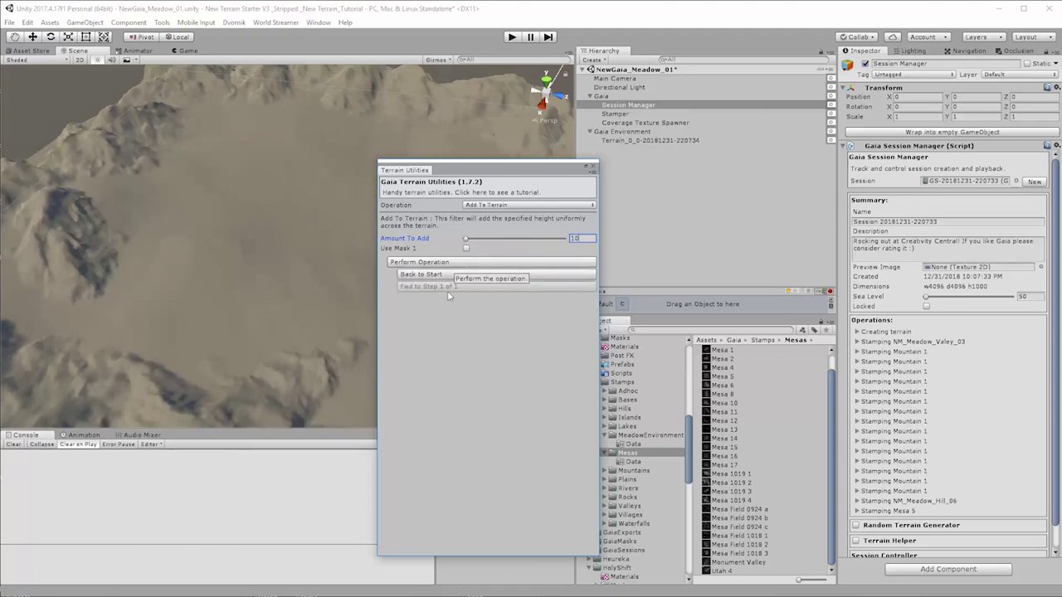
Revert the last height addition and raise the whole terrain uniformly by 5 instead
click(448, 275)
click(577, 239)
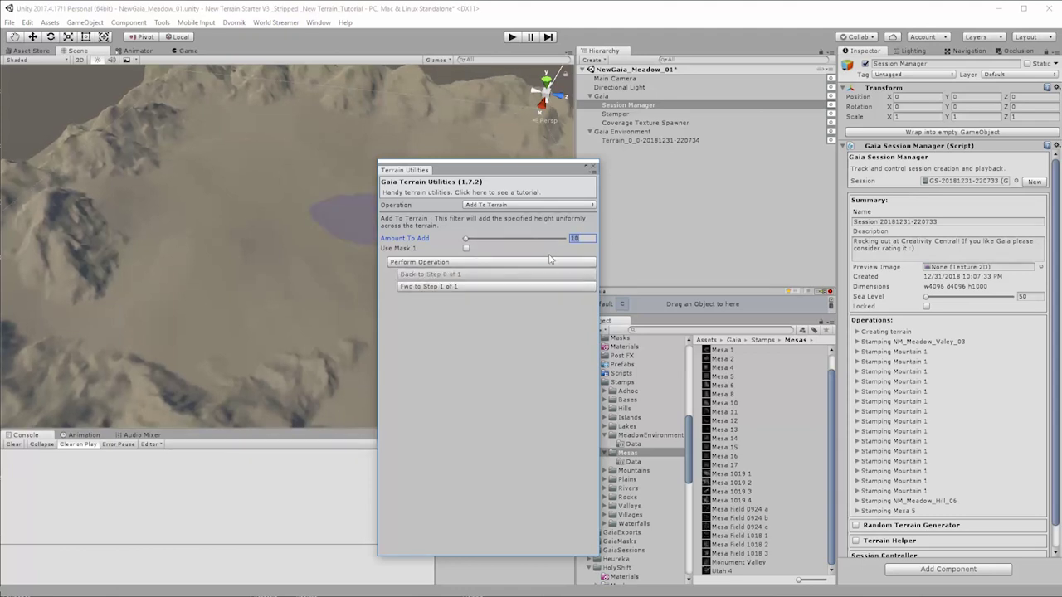
text(5)
click(448, 262)
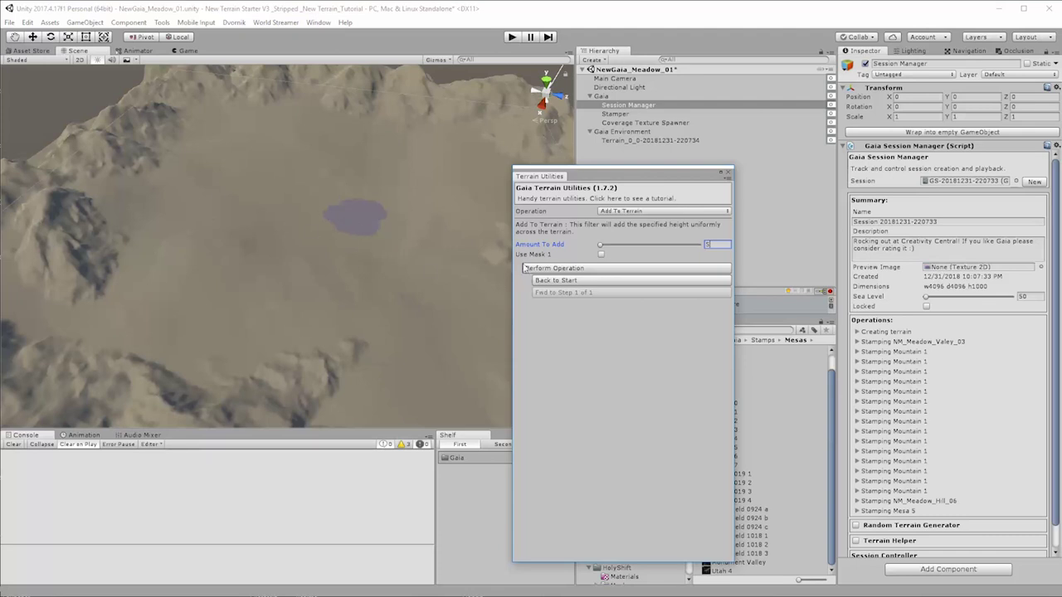
Smooth the terrain with the Shrink Features Filter at a radius of 1
click(631, 213)
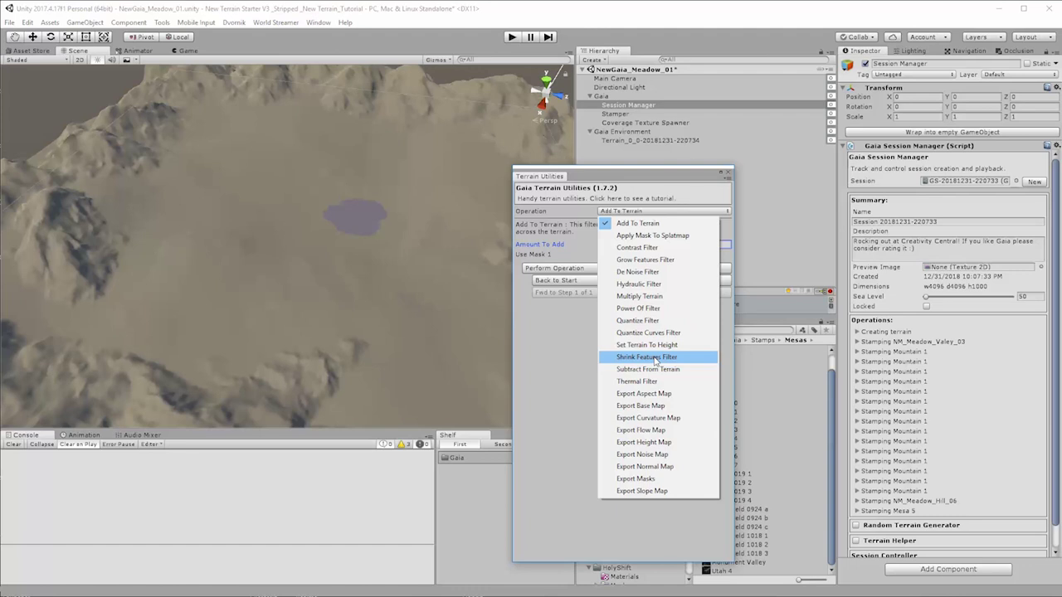
click(655, 358)
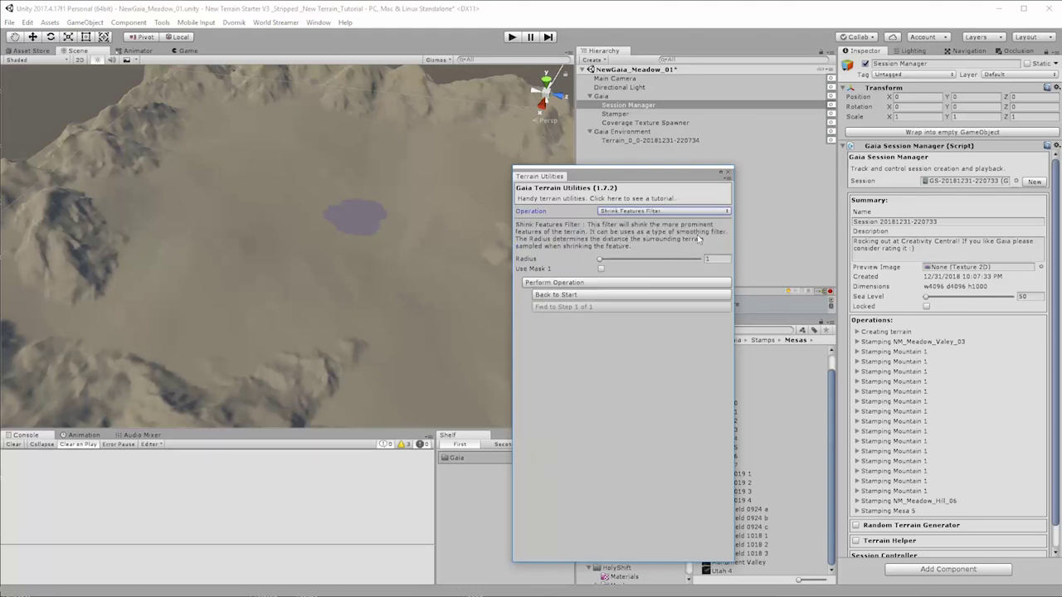
click(582, 283)
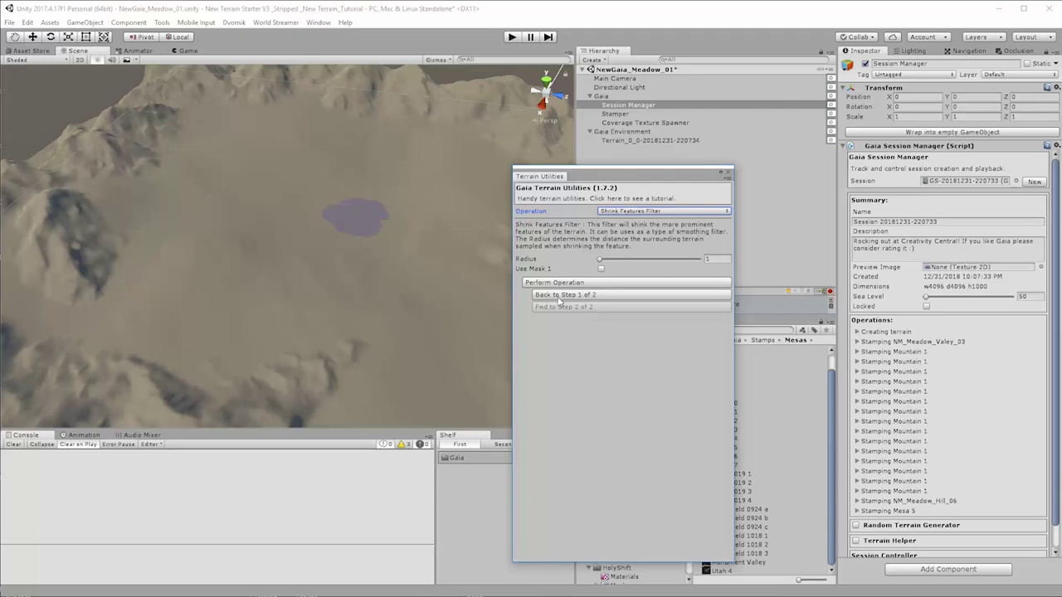
Compare the terrain without and with the shrink filter from a low viewpoint, stepping it back and reapplying it
click(561, 296)
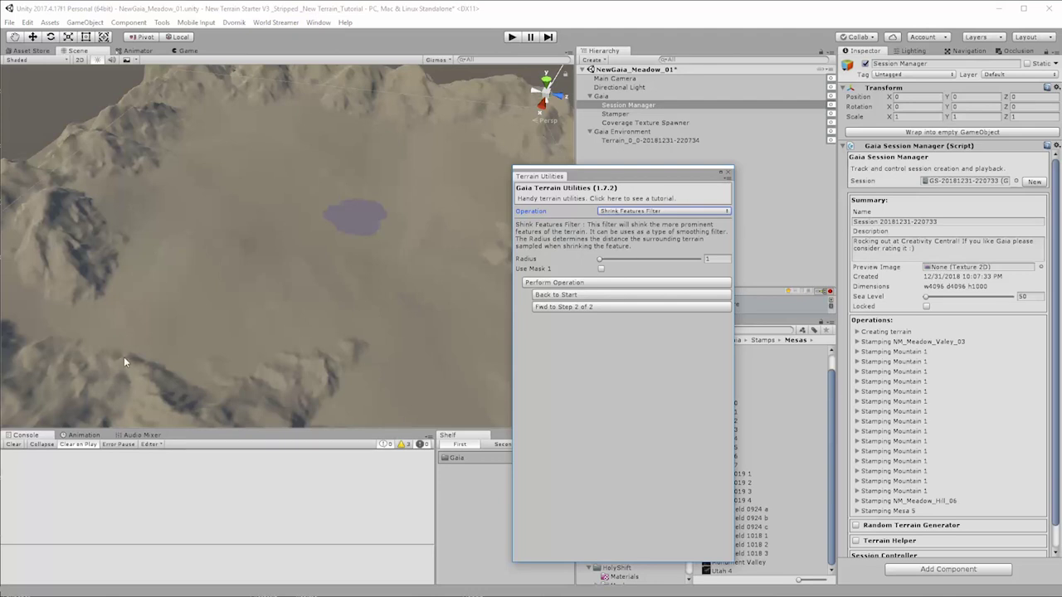
right_drag(181, 281, 204, 81)
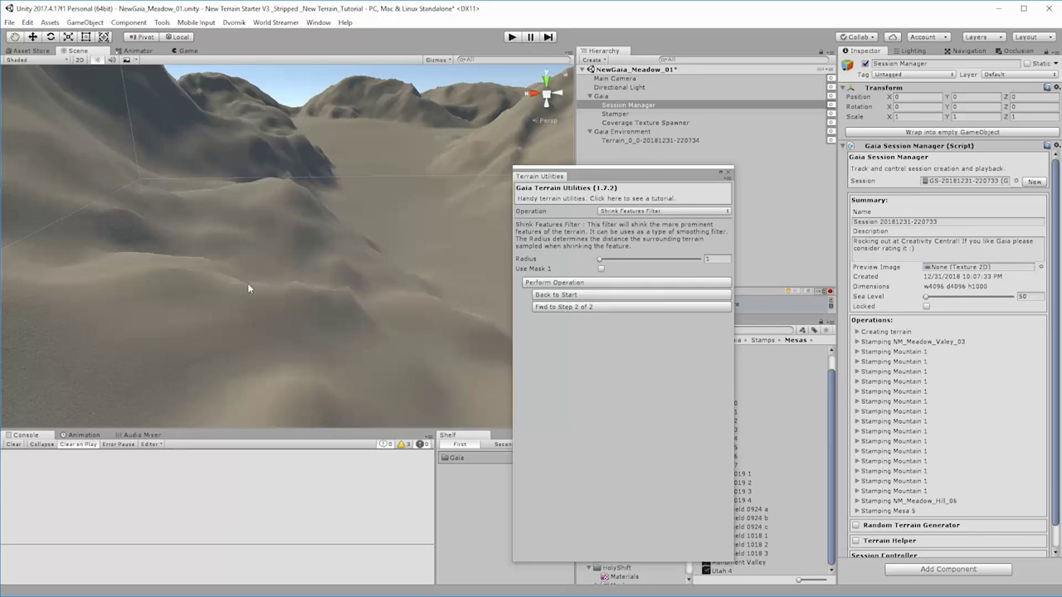
click(570, 308)
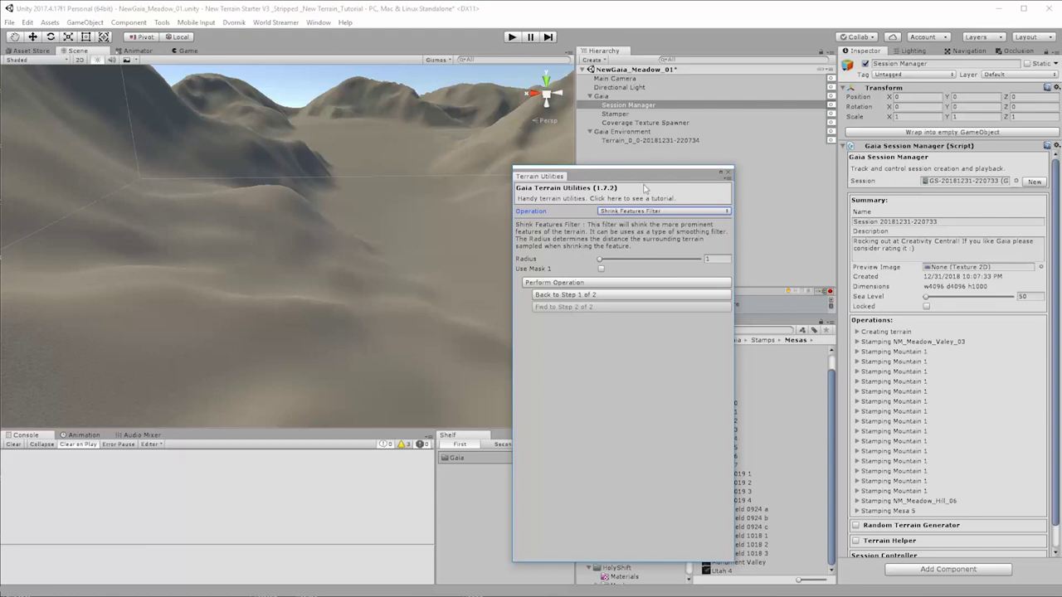
Close the Terrain Utilities window
drag(636, 180, 541, 125)
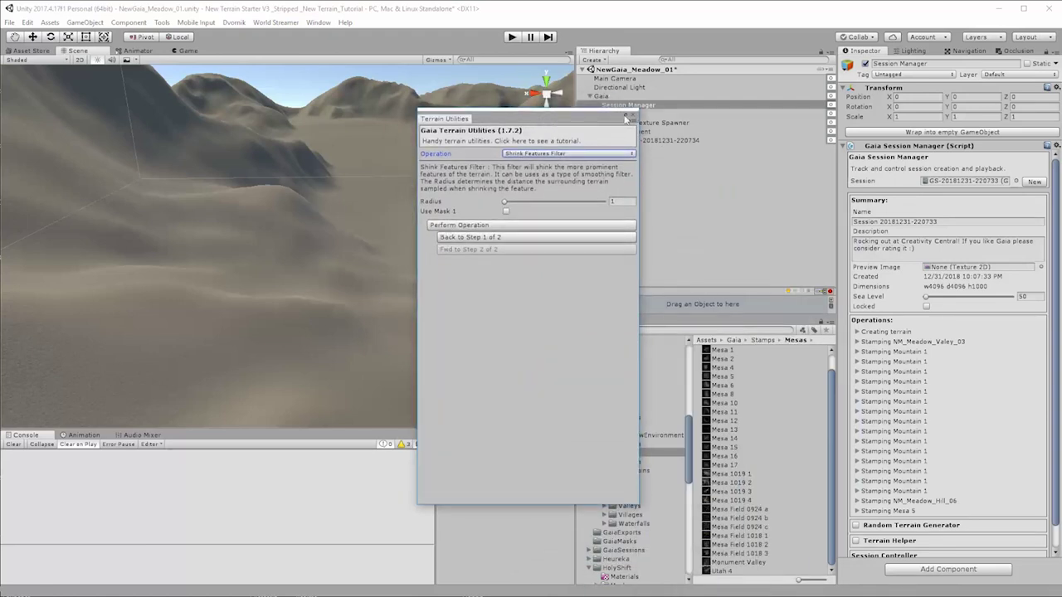
click(634, 114)
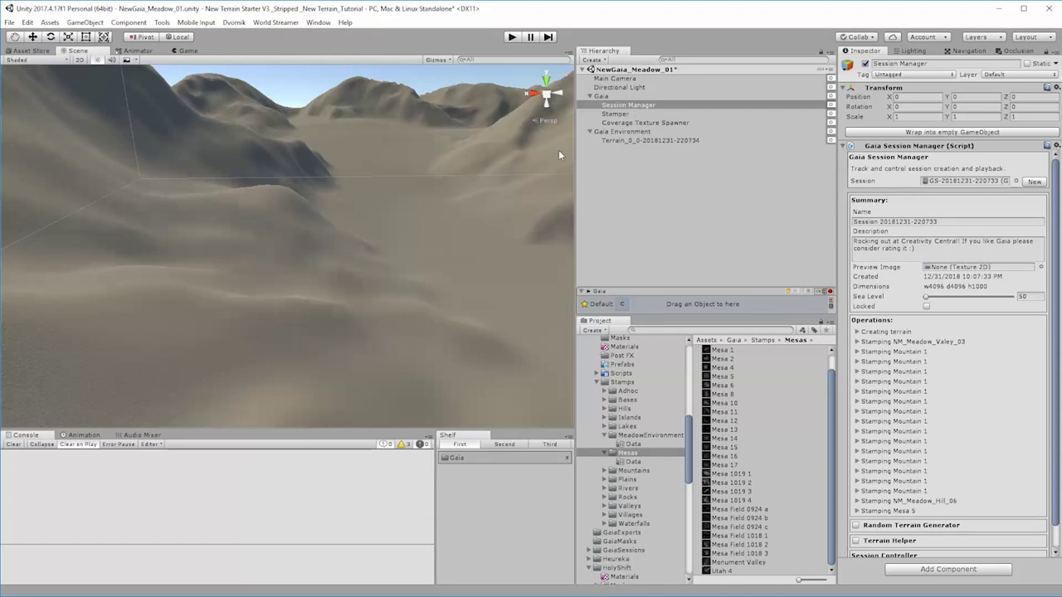
right_drag(431, 231, 622, 322)
key(f)
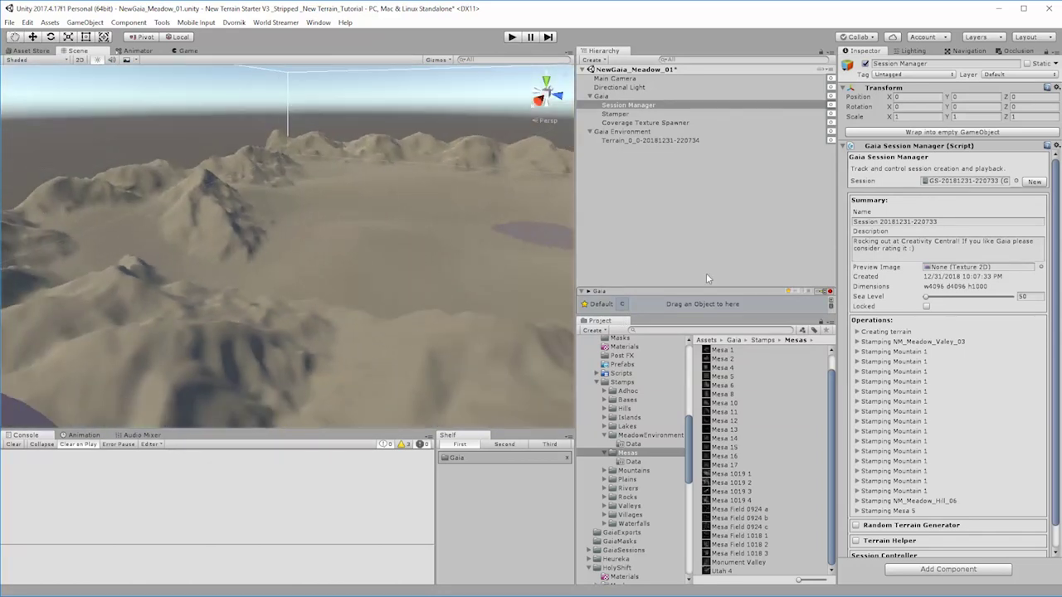
Smooth the whole terrain once with the Terrain Helper of Gaia's Session Manager
click(611, 97)
click(618, 106)
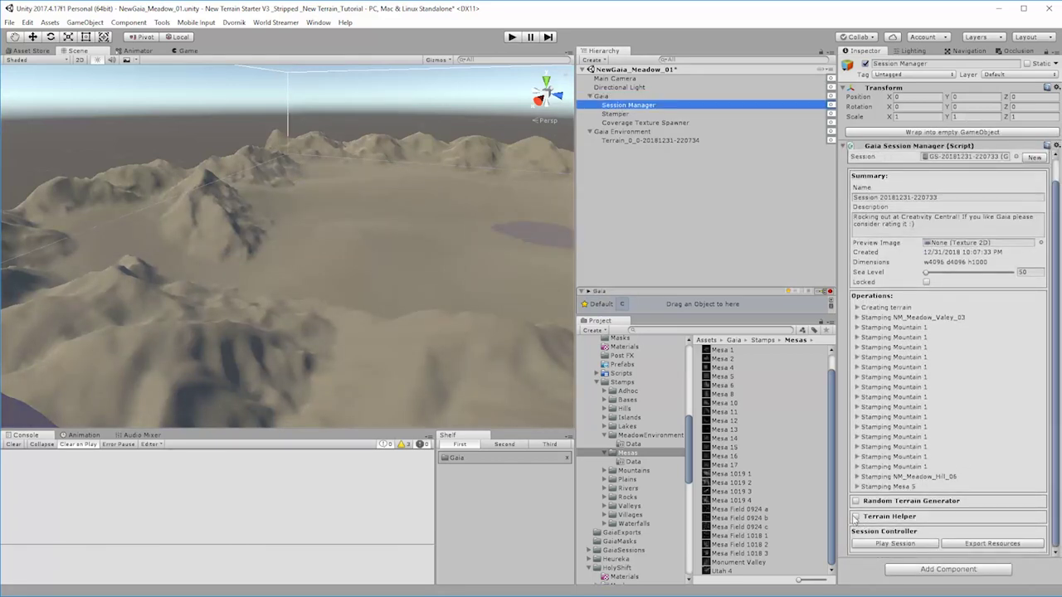
click(855, 516)
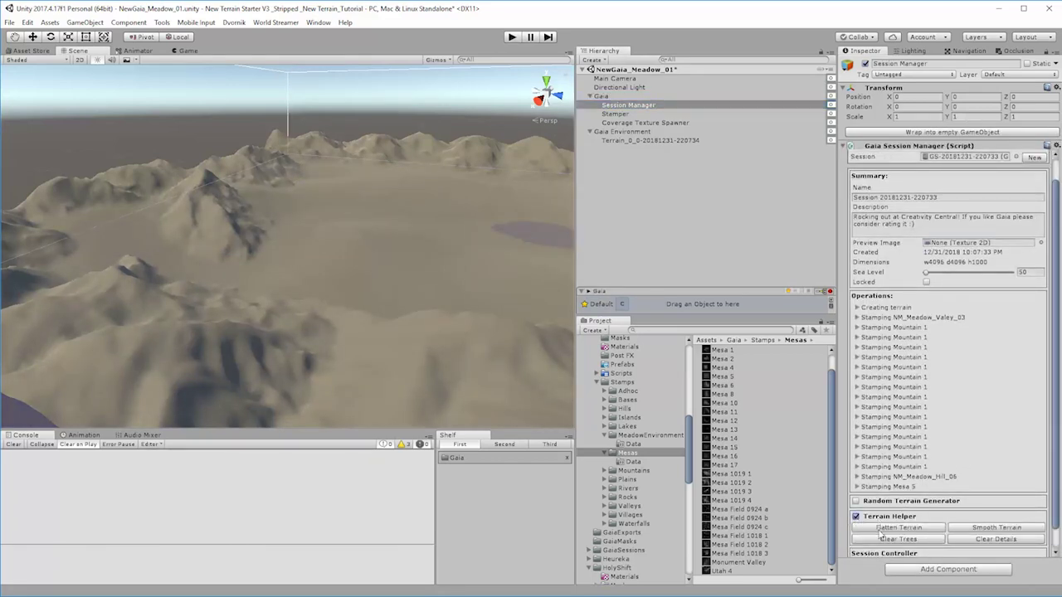
click(990, 530)
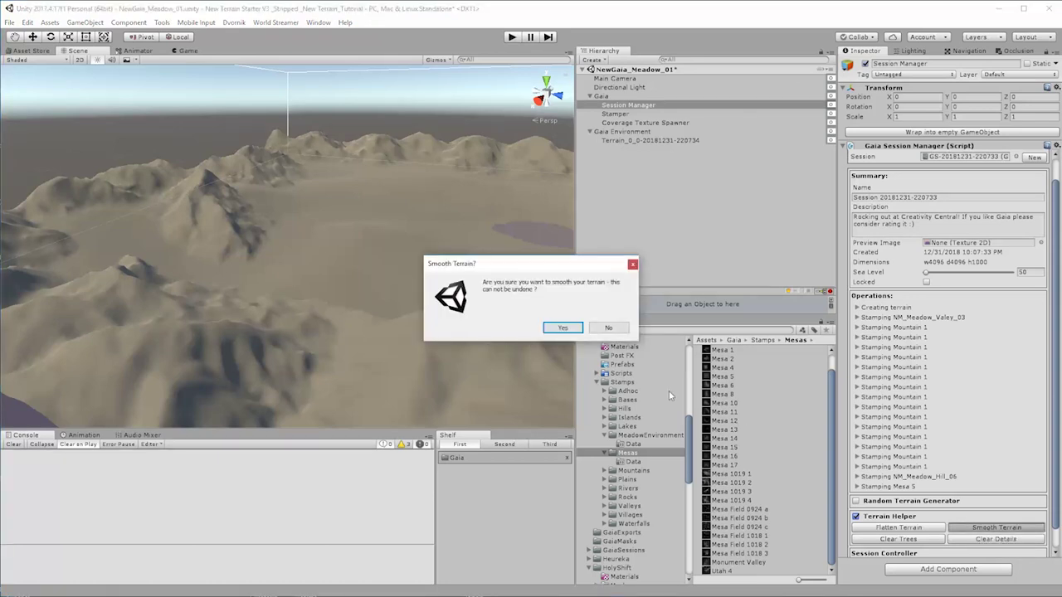
click(562, 328)
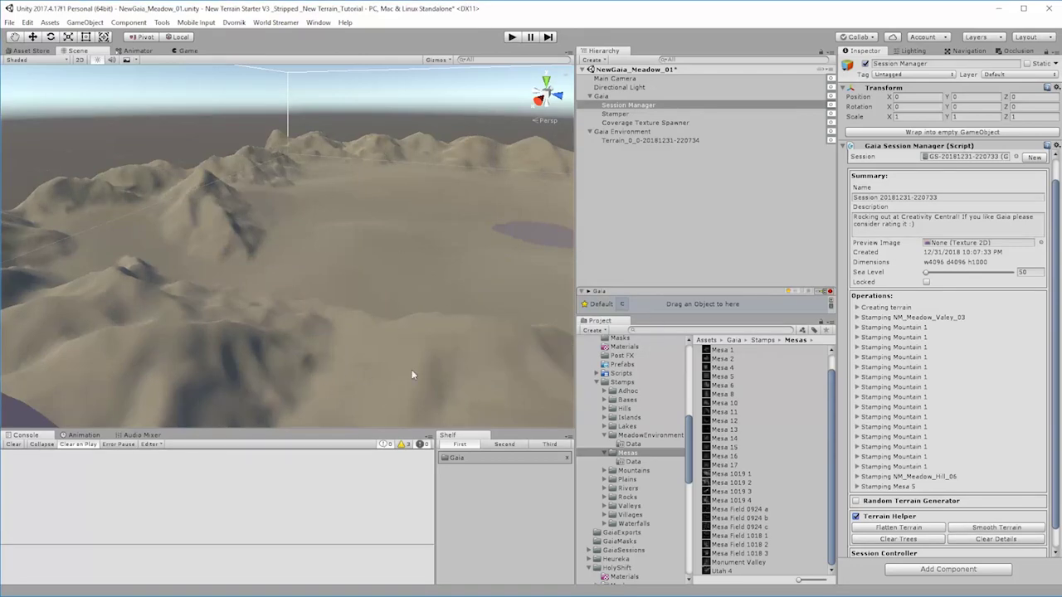
Spawn the meadow textures over the whole terrain with the Coverage Texture Spawner
right_drag(449, 311, 549, 358)
right_drag(557, 375, 522, 327)
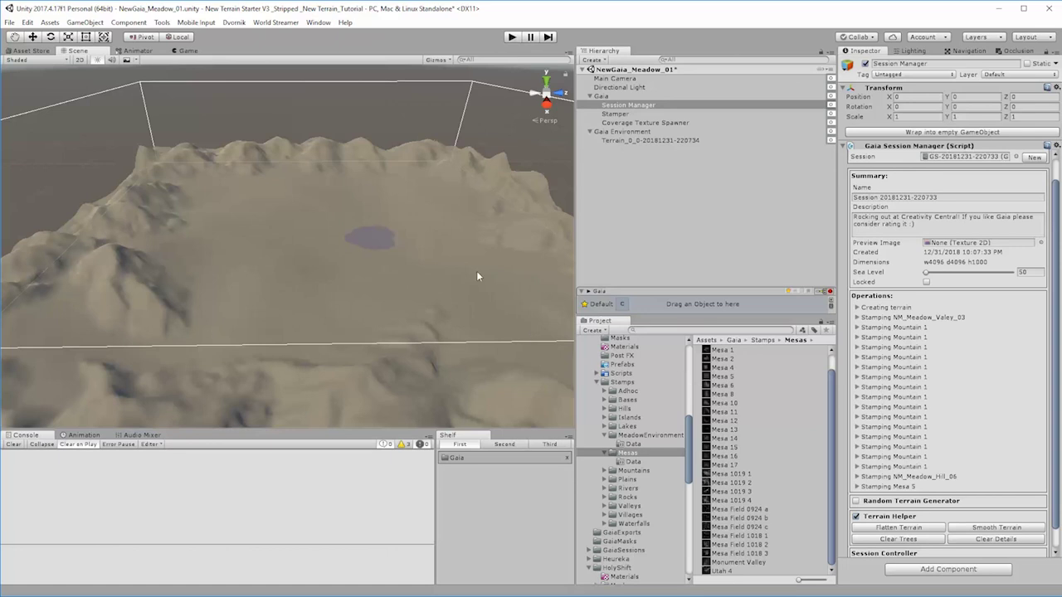
click(627, 123)
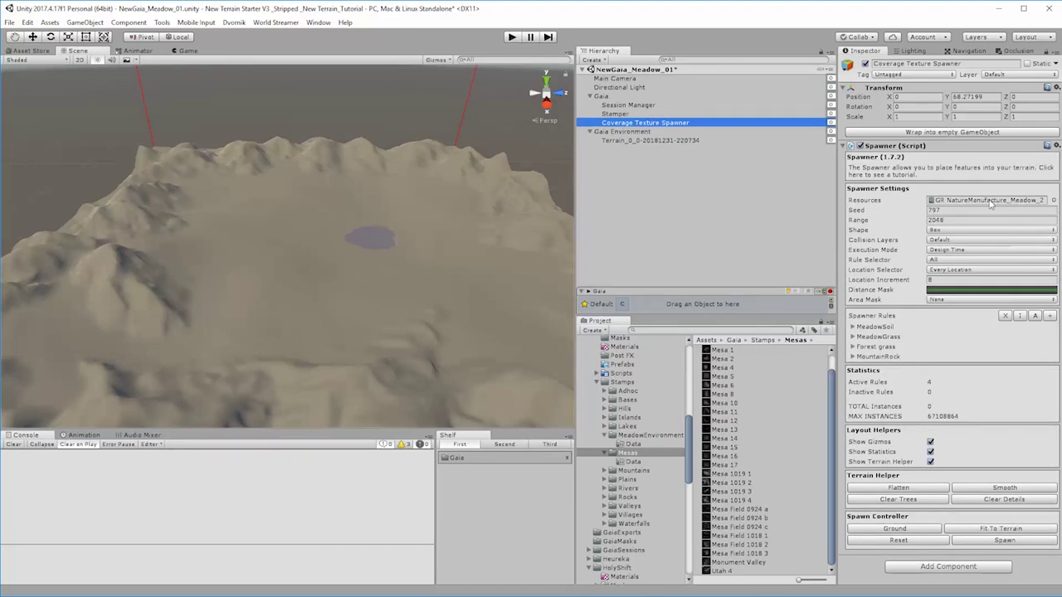
click(985, 541)
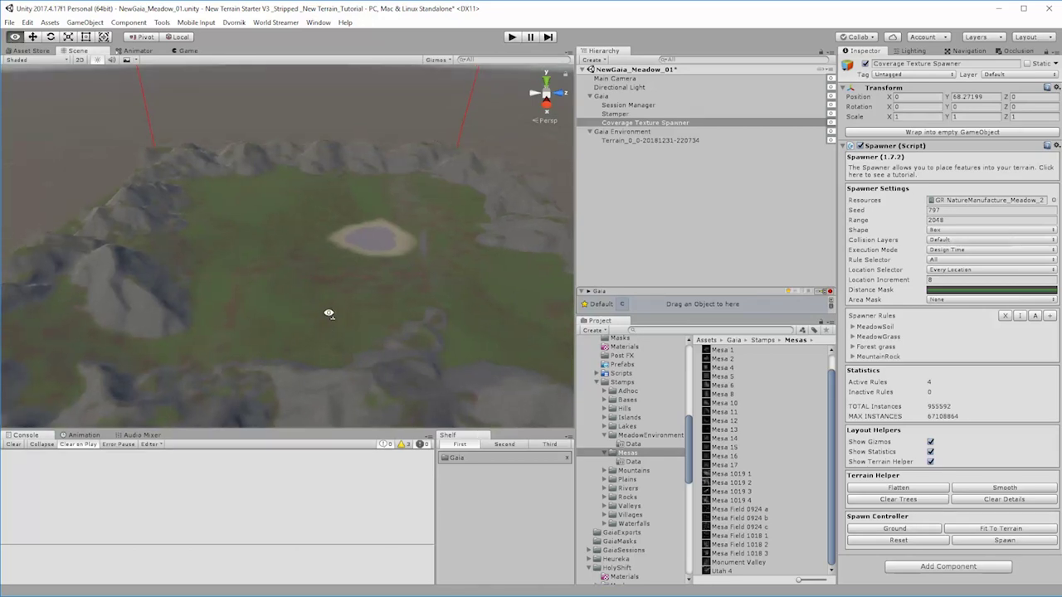
alt+drag(329, 310, 596, 365)
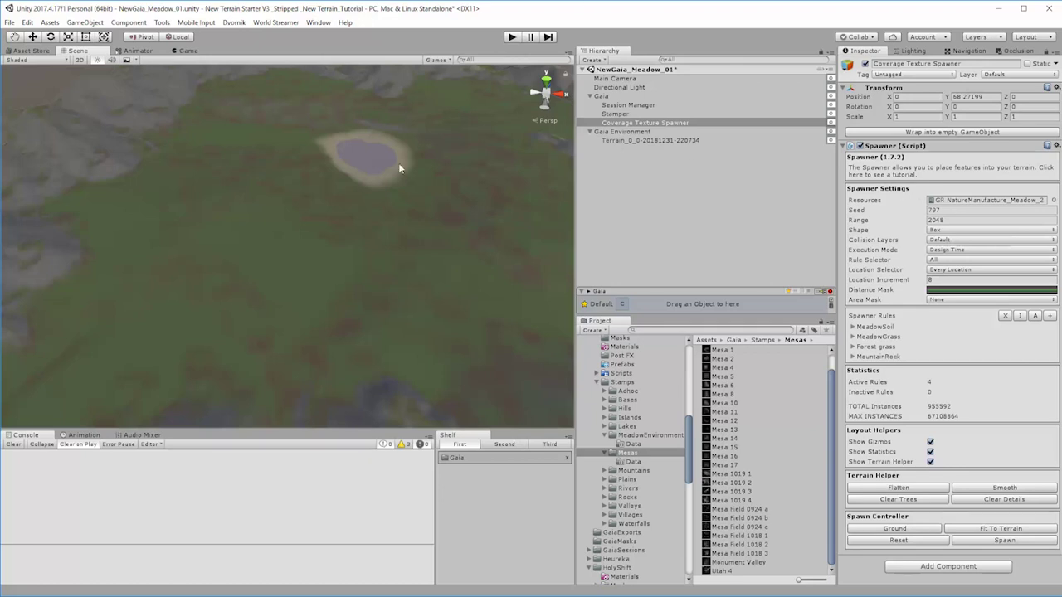
Set the terrain up for texture painting with the green grass texture and a brush size of 45
click(614, 114)
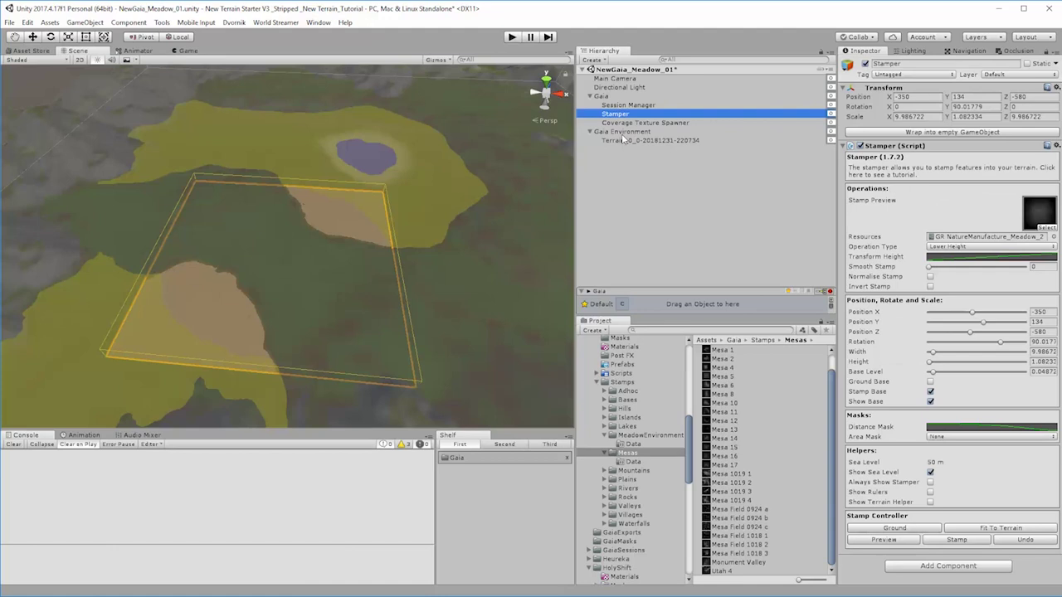
click(619, 141)
click(951, 175)
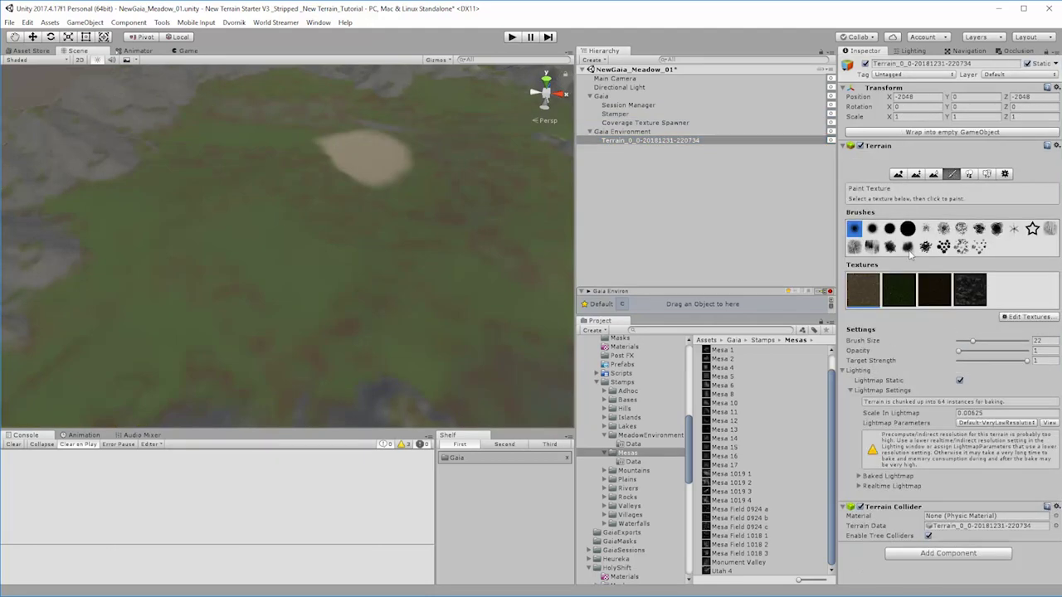
click(899, 301)
click(989, 342)
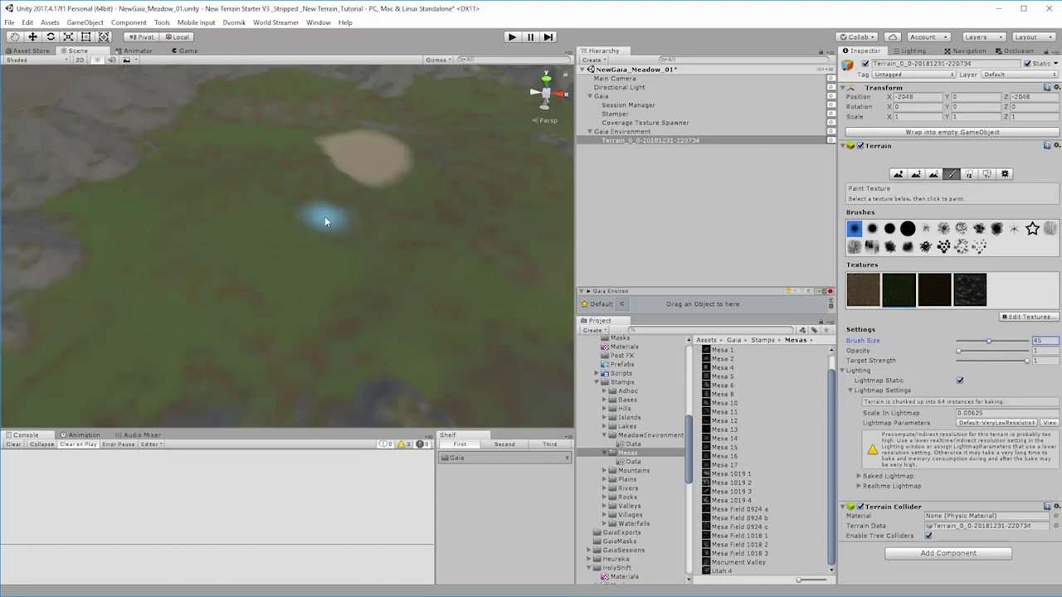
Set the brush size to 43 and paint the green grass texture over the brown patches around the sandy basin
right_drag(290, 270, 282, 326)
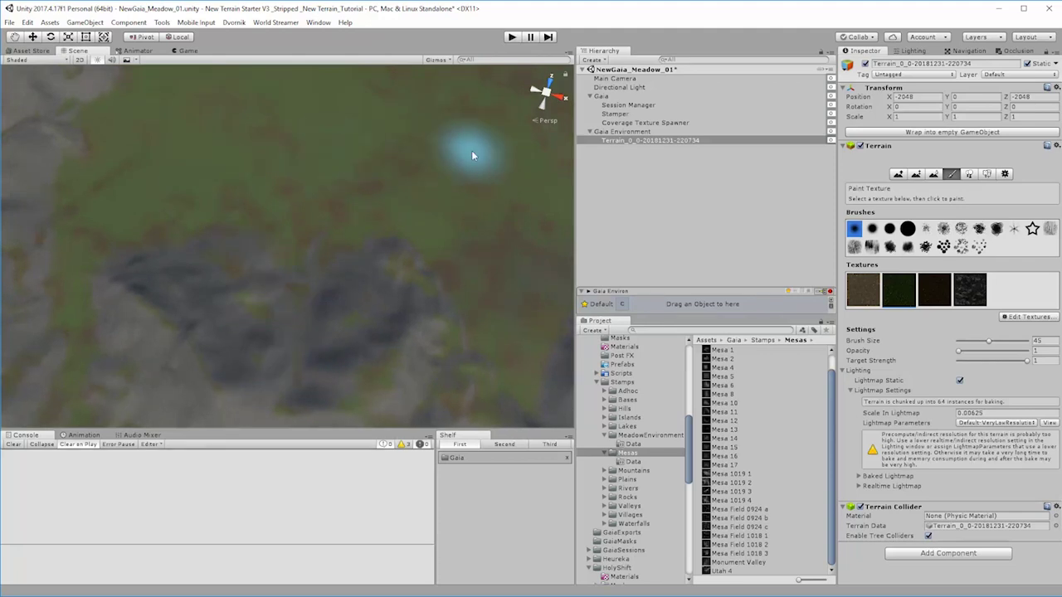
middle_drag(471, 152, 391, 250)
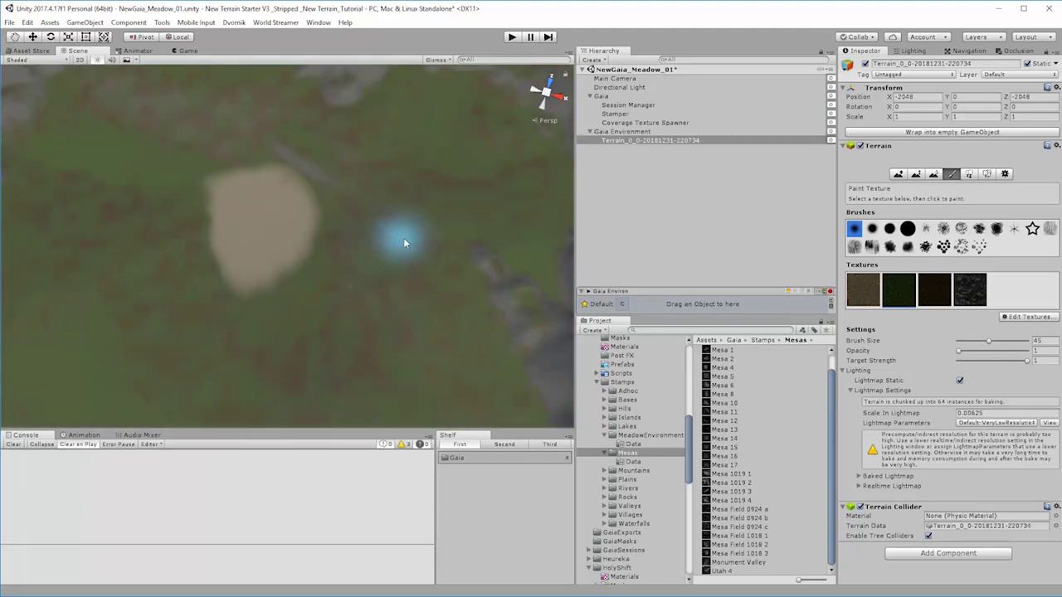
click(1011, 341)
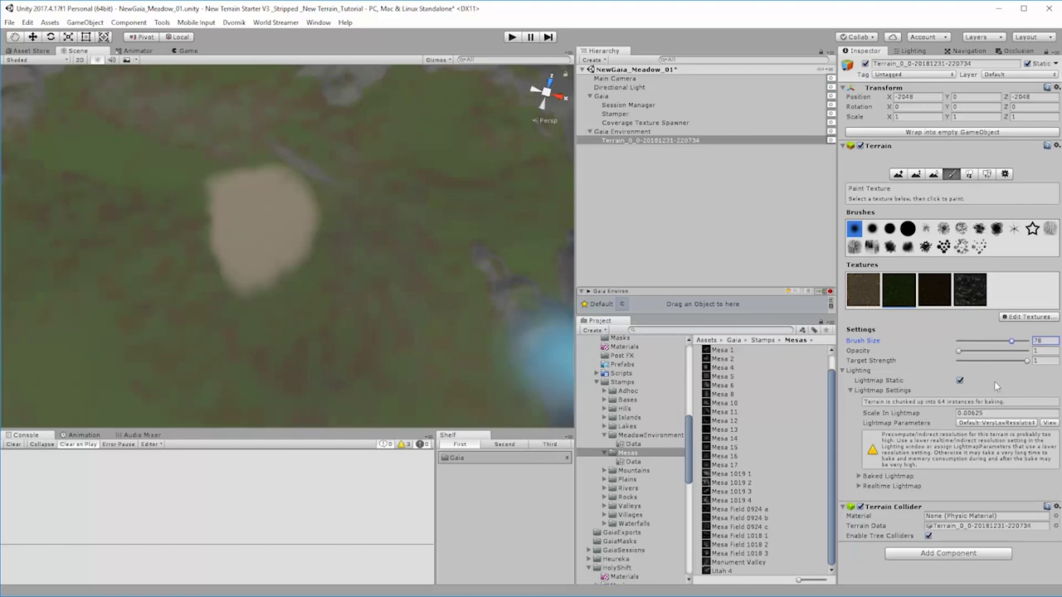
drag(999, 342, 988, 342)
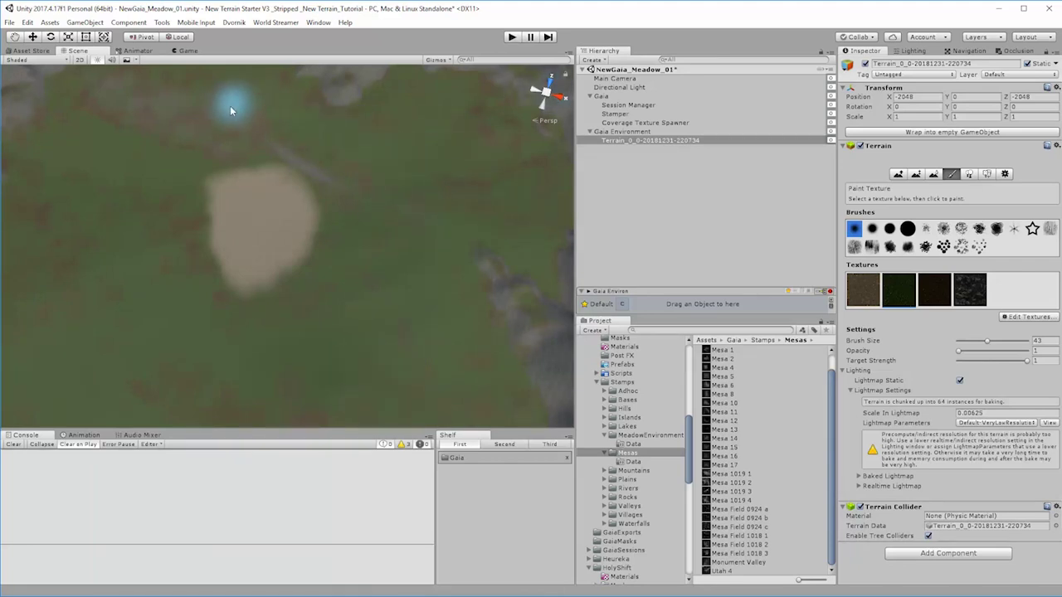
Paint the grass texture over the remaining brown patches across the meadow floor, out towards the surrounding rocks
mouse_move(261, 149)
middle_down()
mouse_move(218, 237)
mouse_move(269, 194)
middle_up()
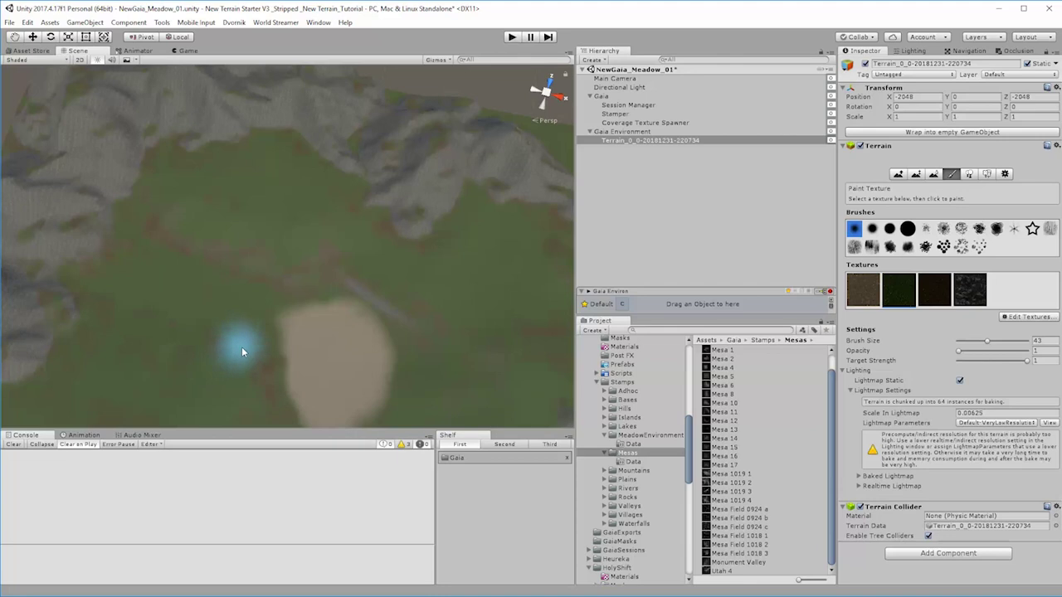
middle_drag(249, 355, 278, 265)
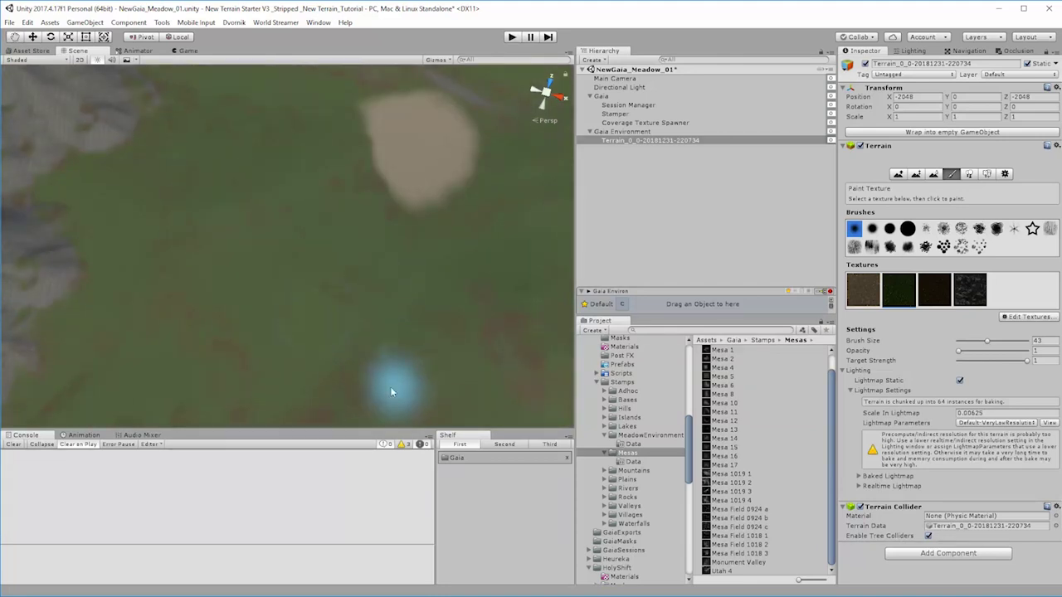
scroll(323, 374, down, 2)
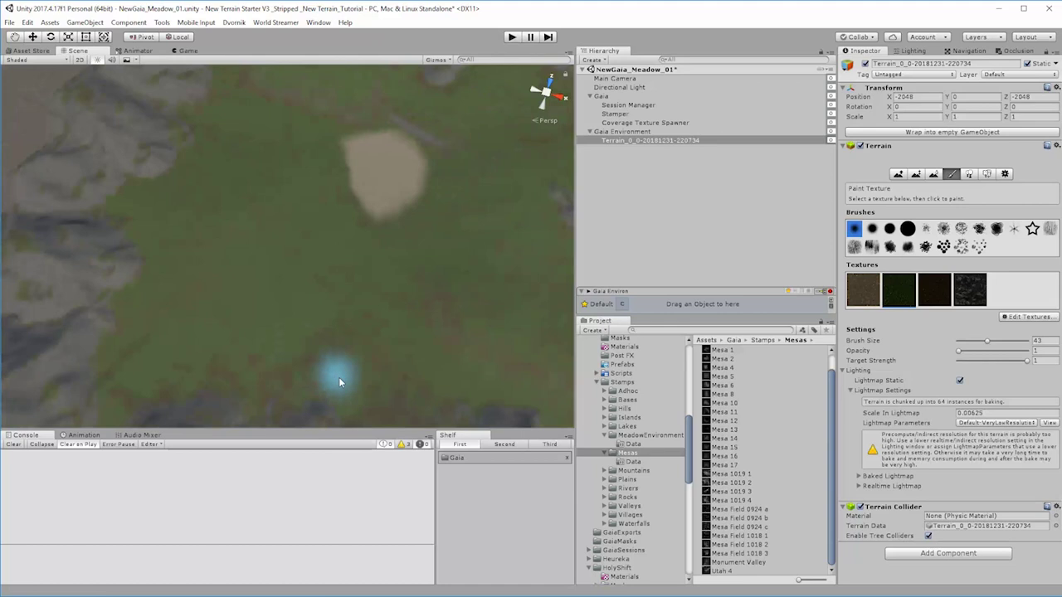
middle_drag(338, 381, 351, 280)
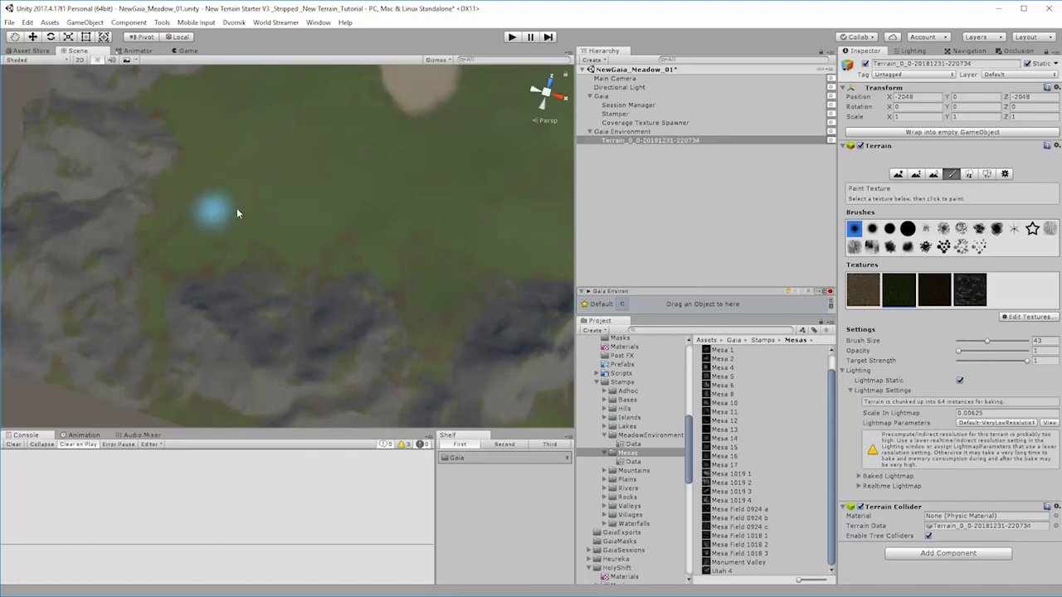
middle_drag(351, 170, 226, 263)
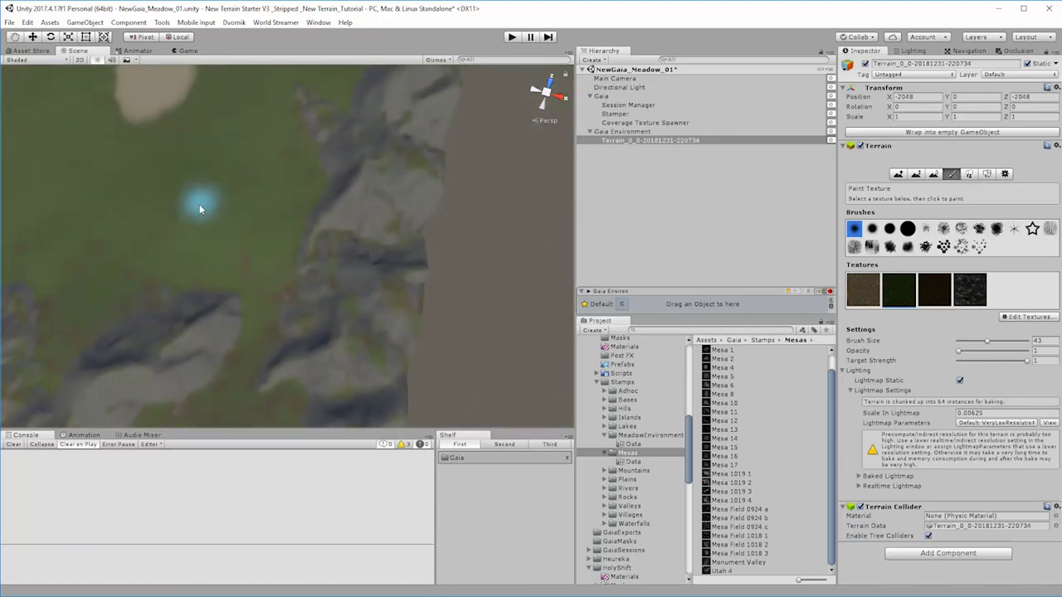
key(Up)
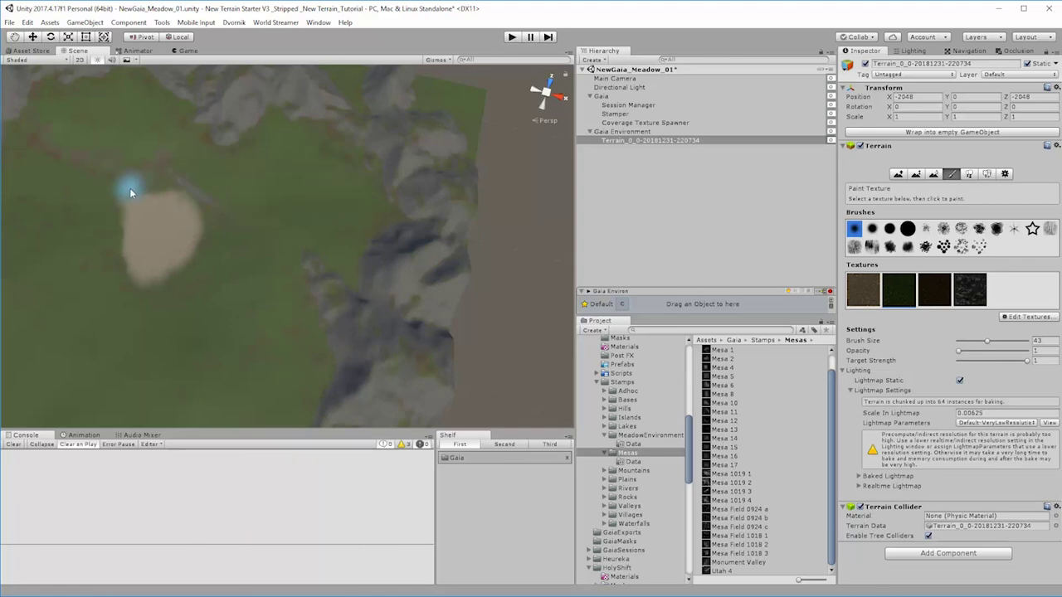
mouse_move(90, 261)
middle_down()
mouse_move(145, 278)
mouse_move(161, 247)
mouse_move(107, 220)
middle_up()
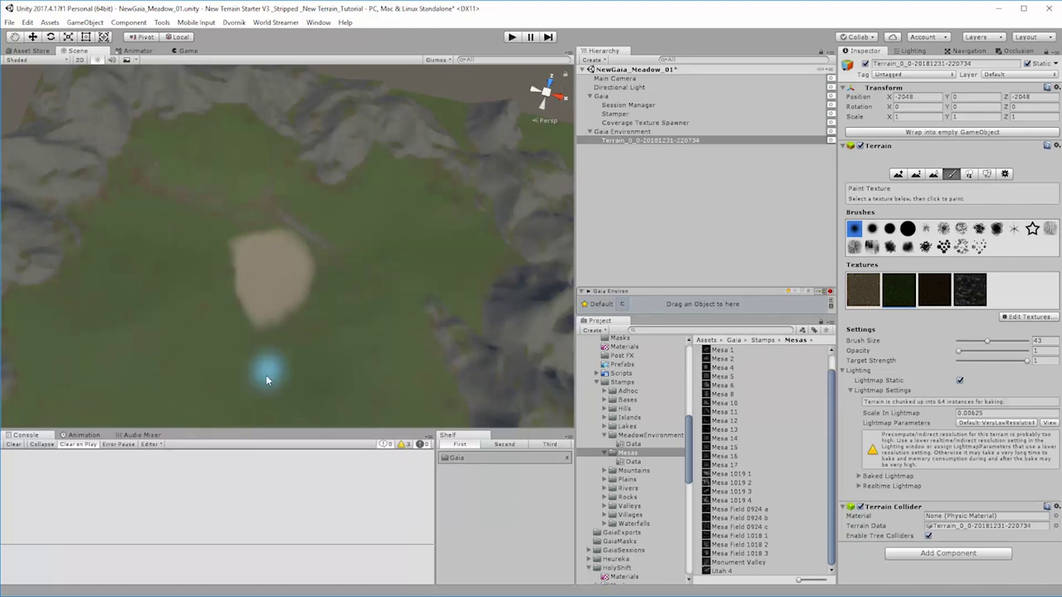
middle_drag(268, 372, 331, 306)
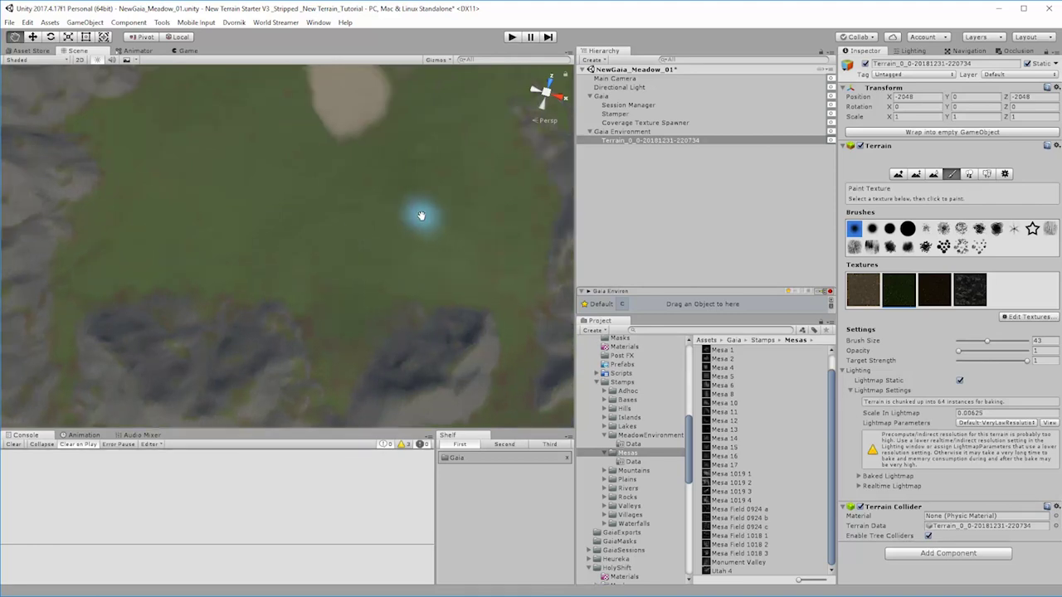
scroll(450, 343, down, 5)
alt+drag(454, 350, 382, 263)
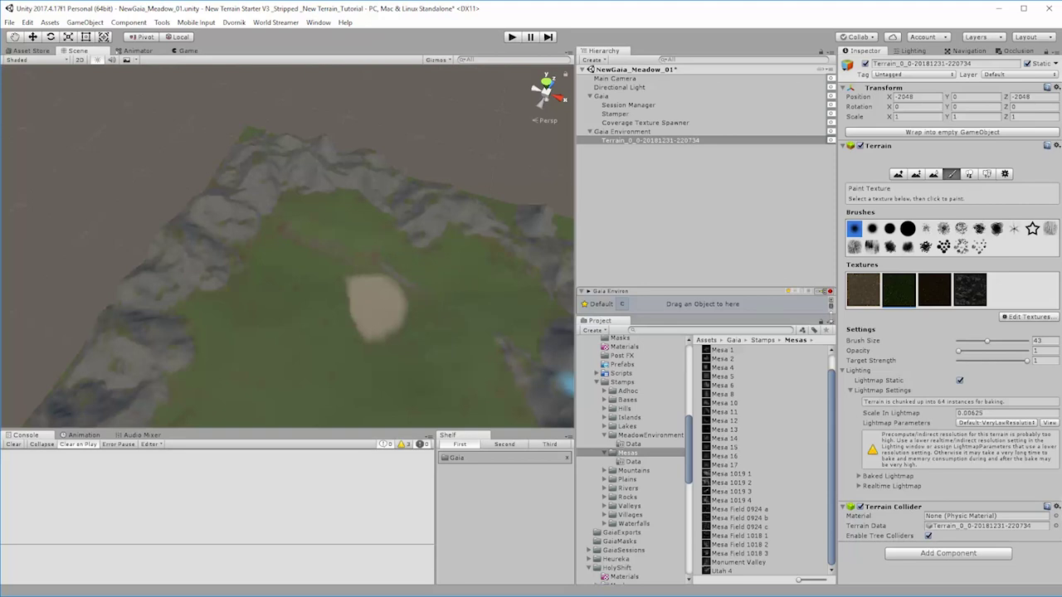
Switch to the dark brown third terrain texture and reduce the brush size to 4
click(938, 294)
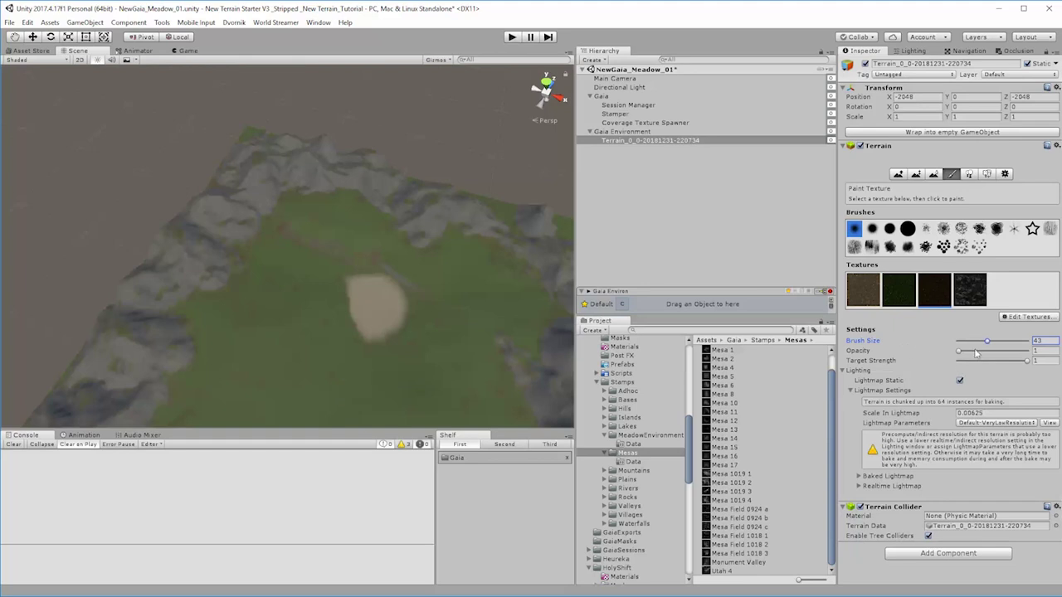
drag(972, 342, 963, 347)
mouse_move(407, 372)
alt+mouse_down()
mouse_move(372, 393)
mouse_move(329, 372)
mouse_move(320, 384)
mouse_move(341, 422)
mouse_move(379, 403)
mouse_move(496, 287)
mouse_move(425, 352)
mouse_move(430, 338)
alt+mouse_up()
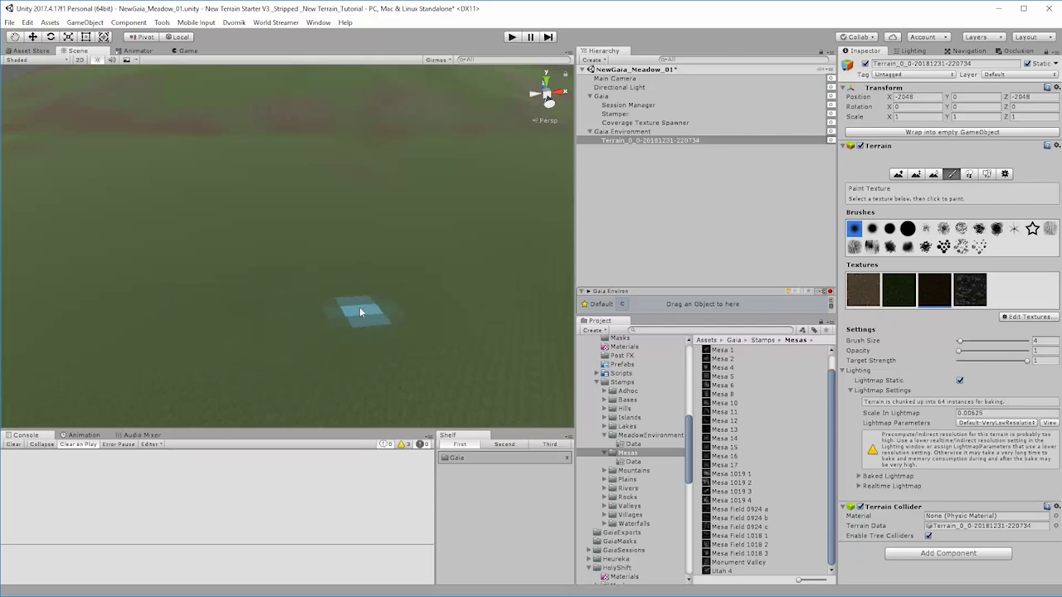
alt+drag(358, 312, 347, 337)
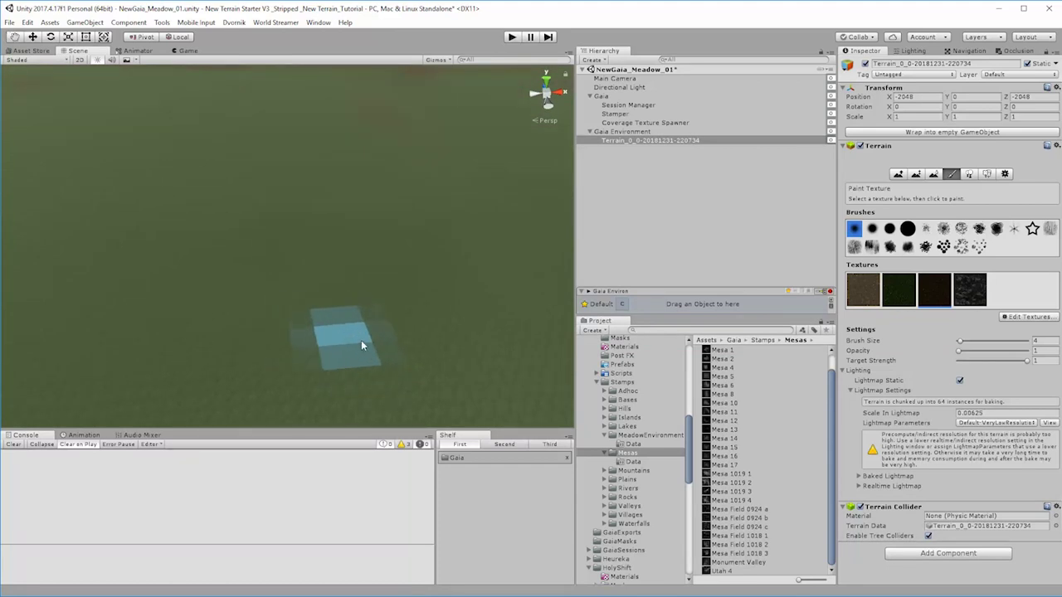
mouse_move(359, 341)
alt+mouse_down()
mouse_move(351, 353)
mouse_move(364, 337)
alt+mouse_up()
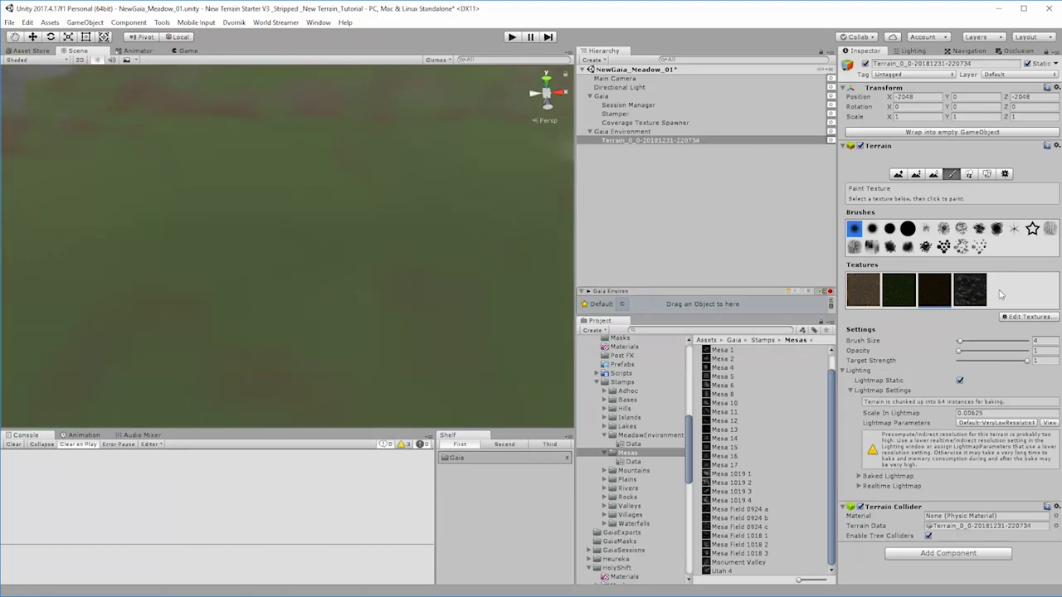
Set the brush size to 6 and the opacity to 3 for painting the dark brown texture
drag(960, 343, 962, 344)
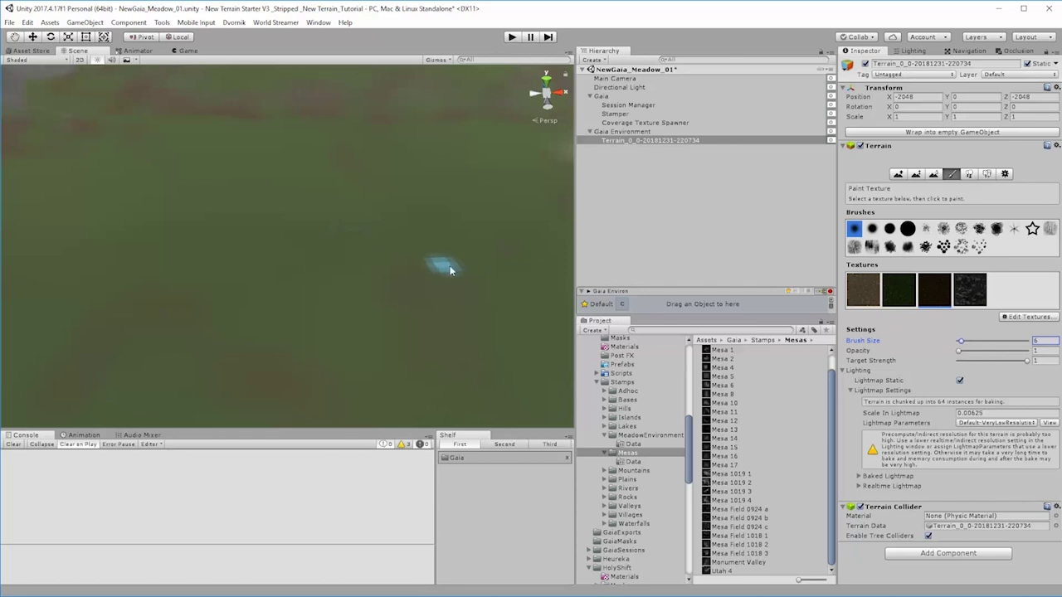
scroll(407, 277, down, 5)
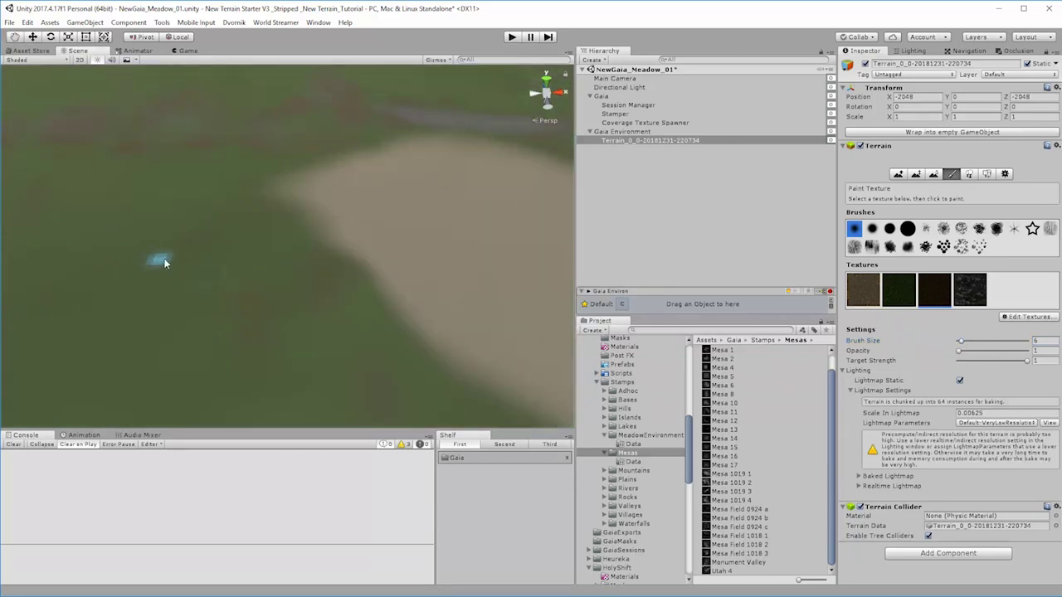
scroll(161, 261, up, 5)
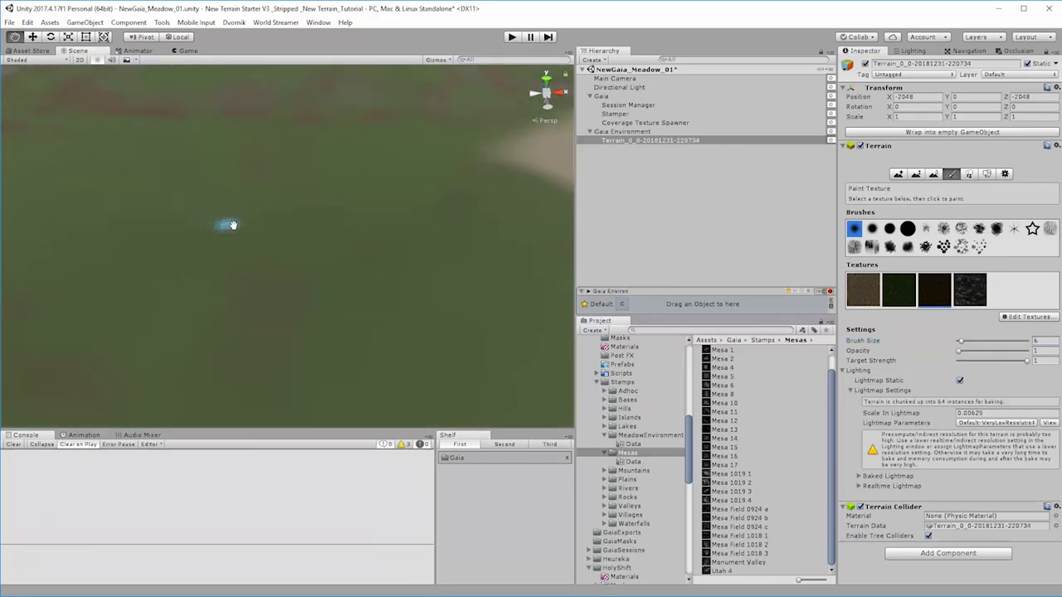
scroll(230, 225, down, 3)
scroll(342, 323, up, 3)
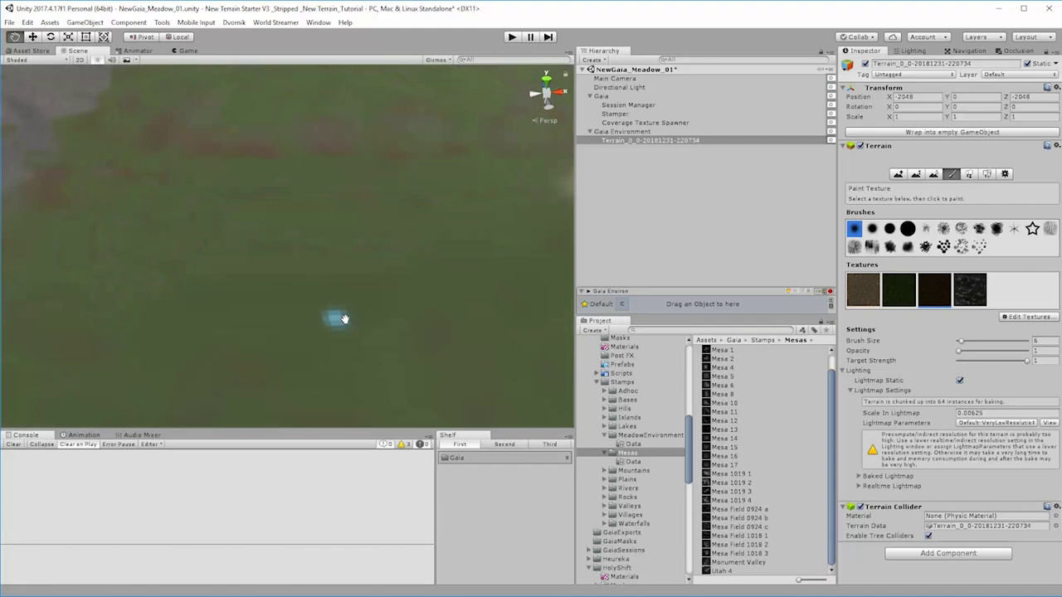
scroll(265, 253, down, 3)
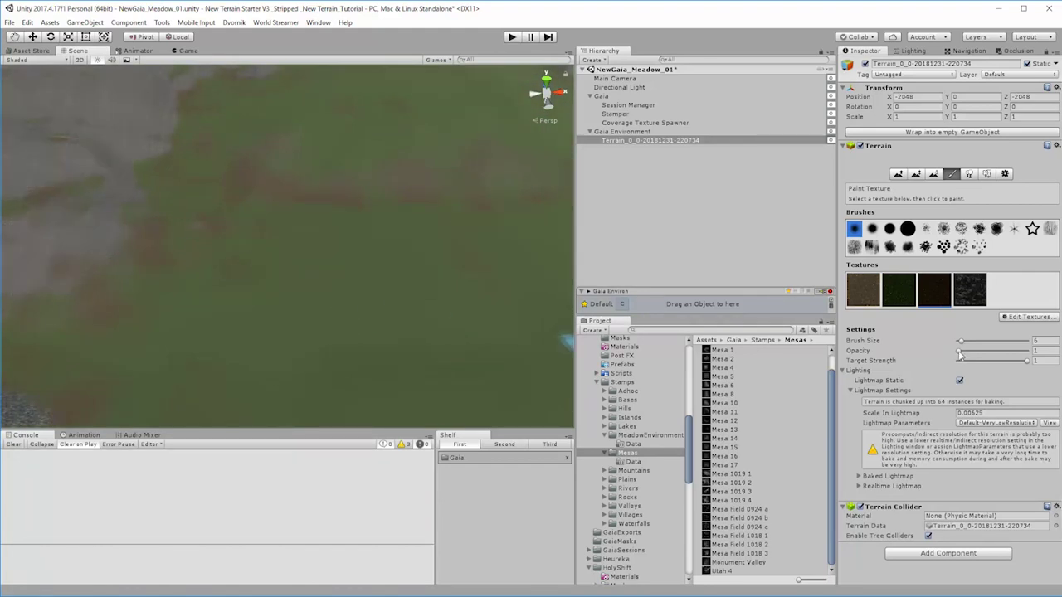
click(961, 352)
Paint small scattered dark brown soil patches on the grass between the sandy basin and the nearby grey rock slopes
click(232, 274)
scroll(324, 368, down, 5)
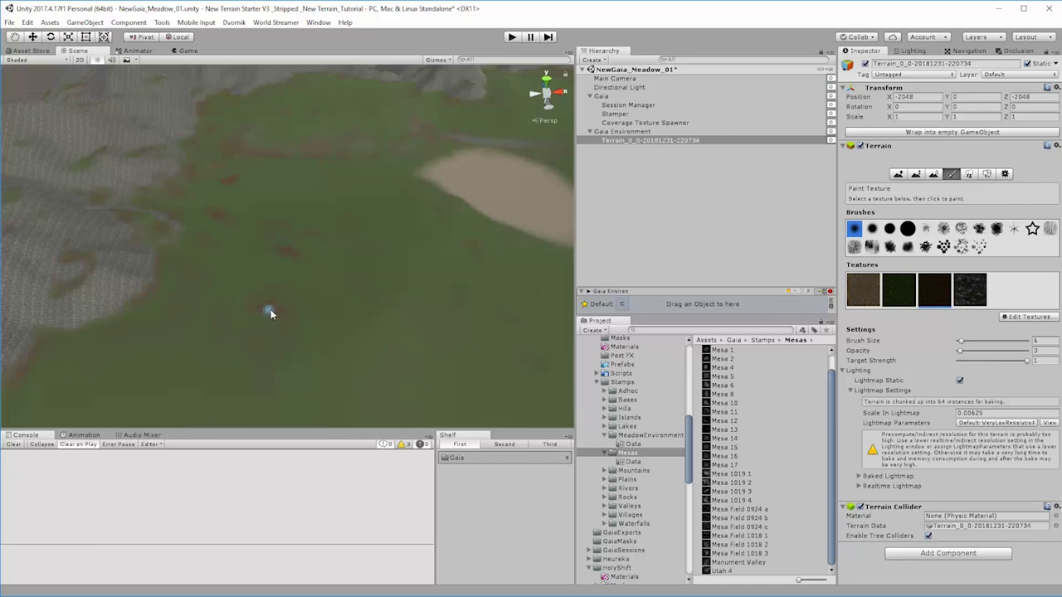
mouse_move(287, 332)
right_down()
mouse_move(287, 361)
mouse_move(266, 293)
right_up()
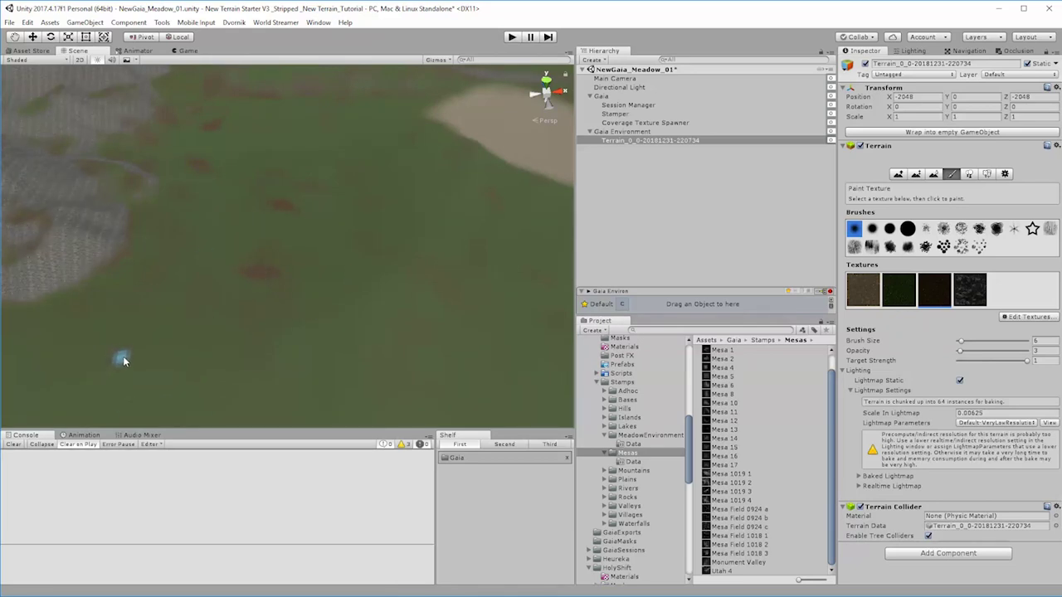
mouse_move(131, 350)
mouse_down()
mouse_move(123, 359)
mouse_move(145, 338)
mouse_up()
right_drag(348, 360, 295, 209)
drag(165, 250, 175, 258)
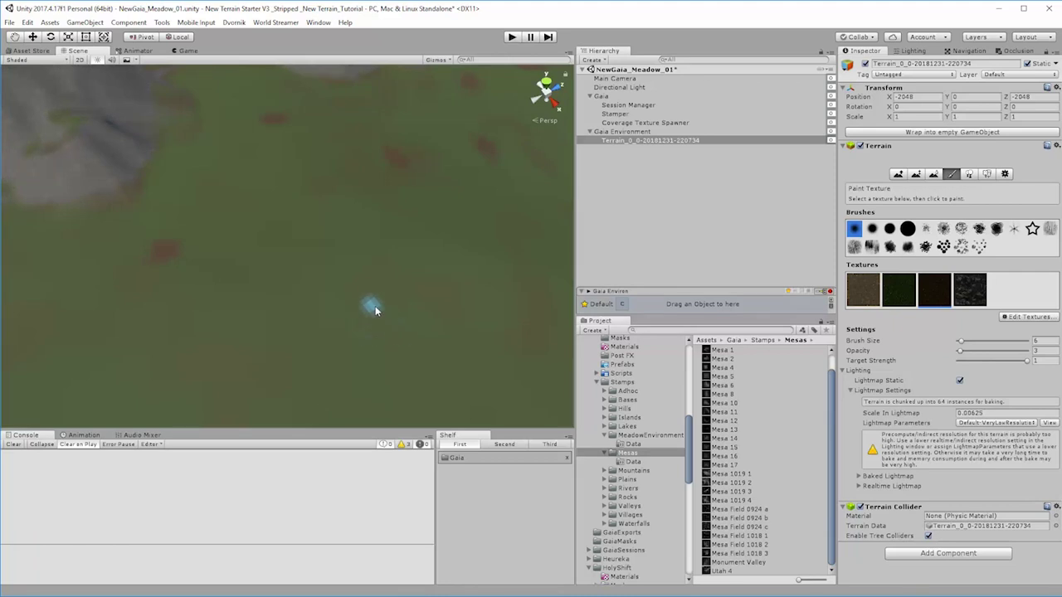
mouse_move(457, 386)
right_down()
mouse_move(472, 319)
mouse_move(476, 340)
mouse_move(483, 320)
mouse_move(363, 283)
right_up()
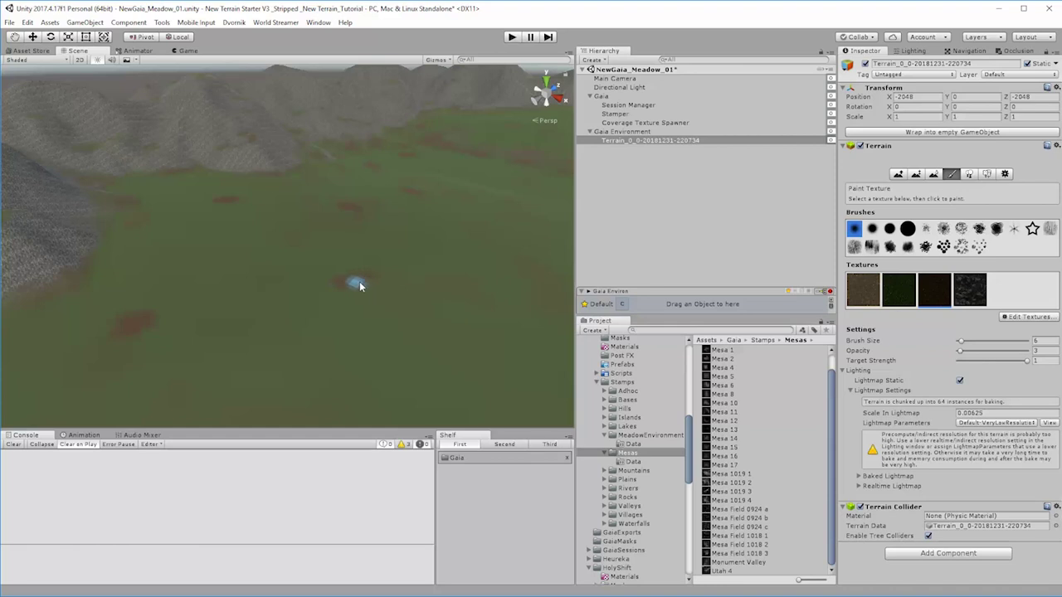
Continue the scattered dark brown patches across the far end of the meadow and along the foot of the textured mountains
middle_drag(443, 360, 349, 371)
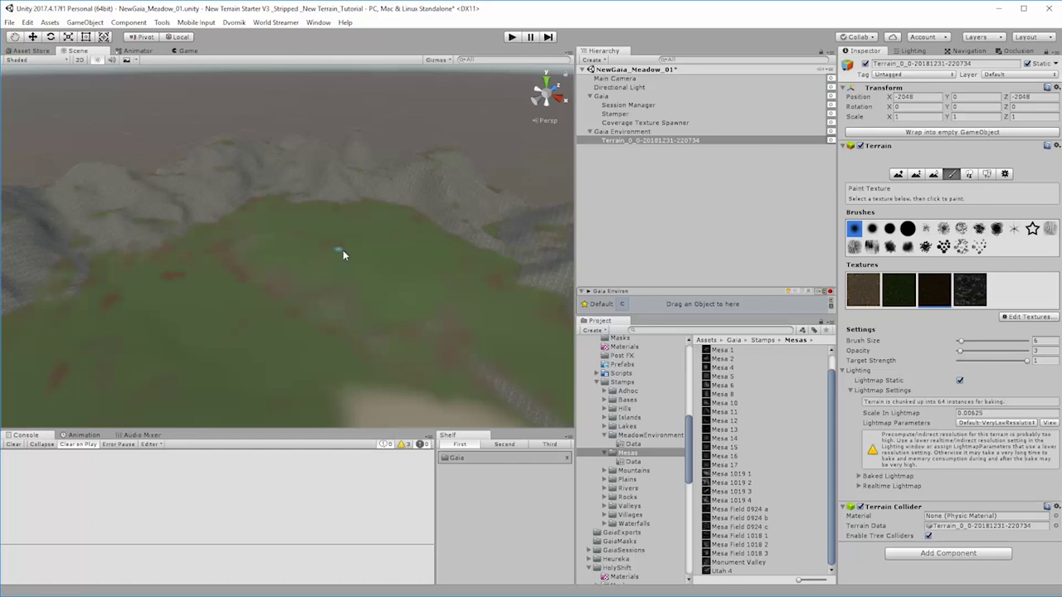
right_drag(340, 250, 373, 251)
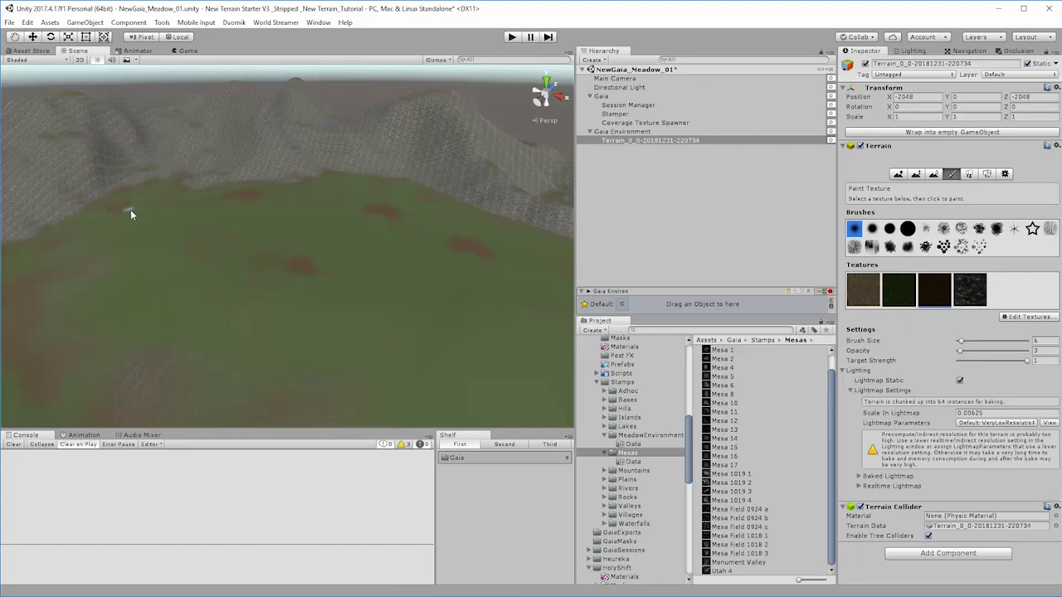
mouse_move(540, 326)
right_down()
mouse_move(517, 332)
mouse_move(382, 298)
right_up()
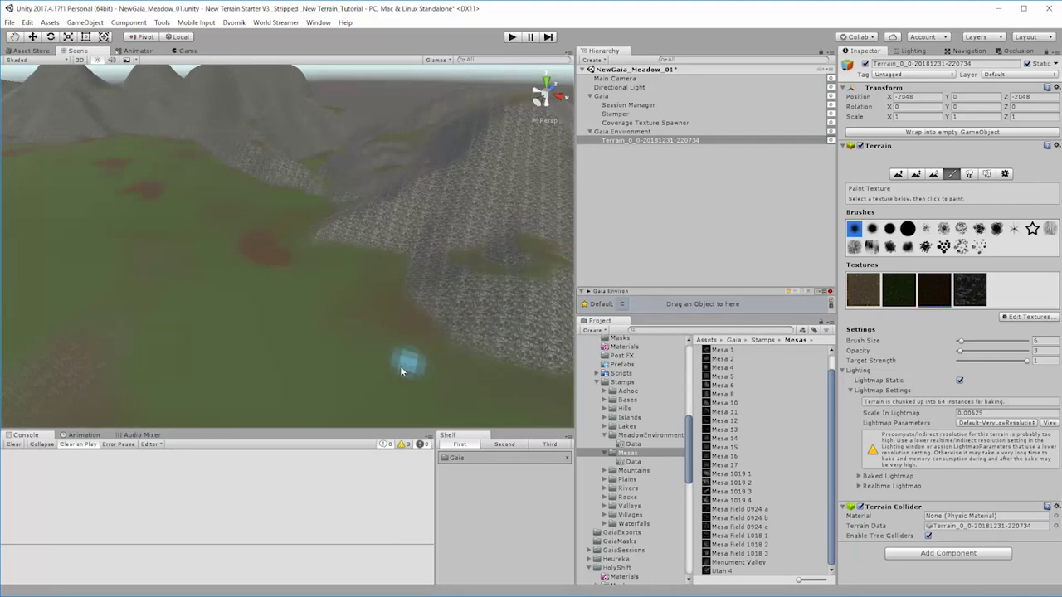
right_drag(403, 360, 450, 360)
mouse_move(438, 348)
mouse_down()
mouse_move(351, 356)
mouse_move(391, 361)
mouse_move(370, 360)
mouse_move(385, 374)
mouse_move(384, 365)
mouse_move(349, 367)
mouse_move(398, 361)
mouse_up()
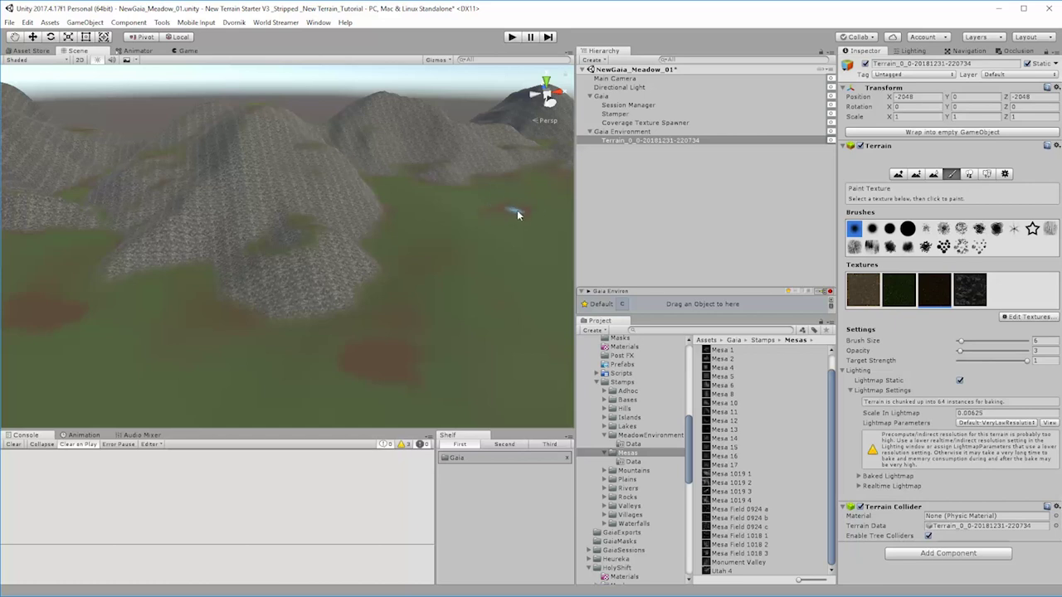
Paint two elongated dark brown patches on the open grass in front of the distant mountains
middle_drag(505, 213, 423, 284)
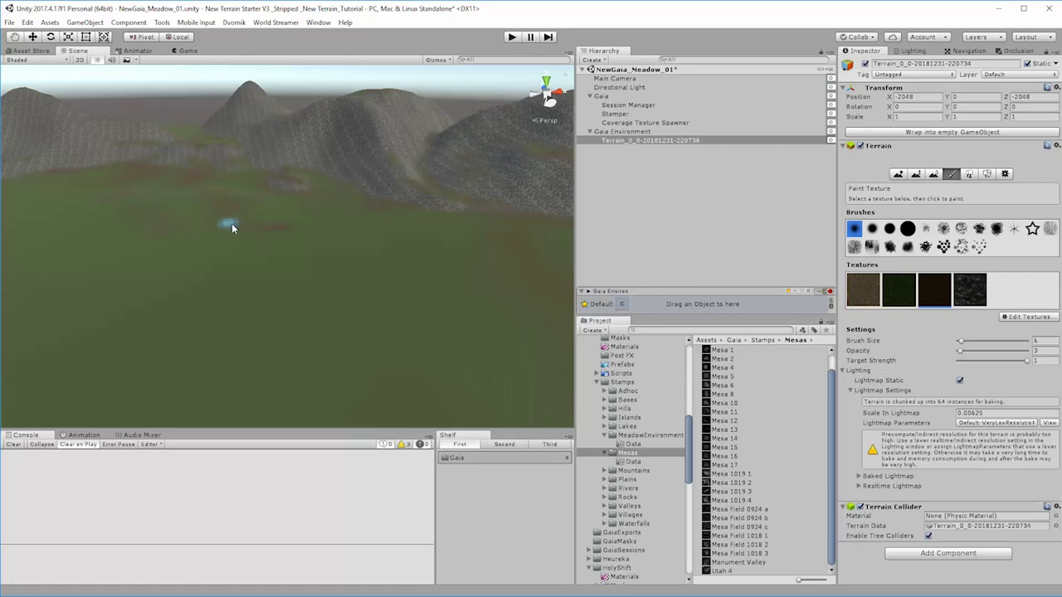
drag(252, 239, 284, 244)
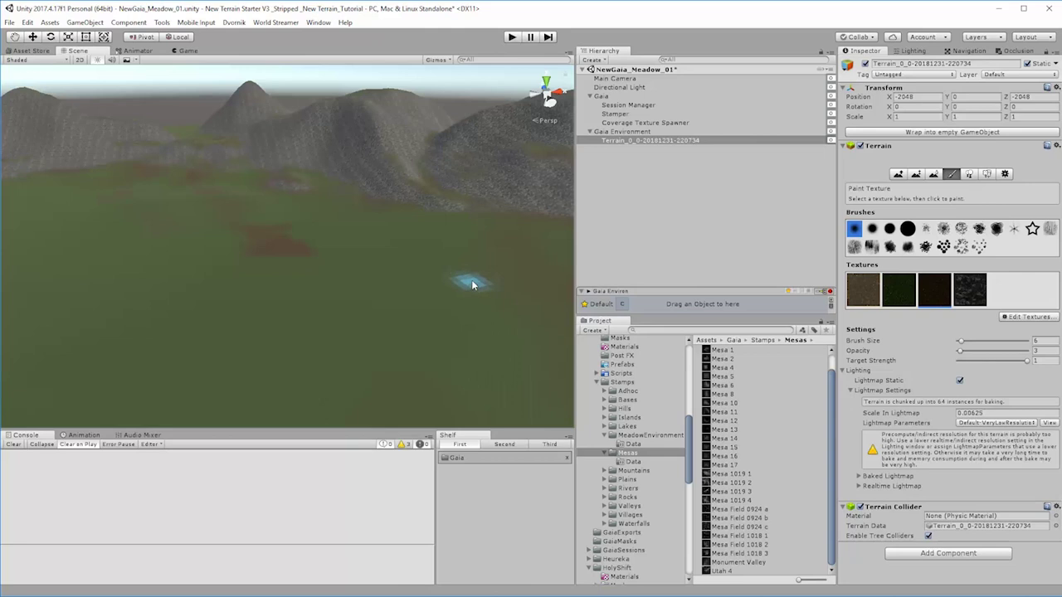
mouse_move(473, 285)
mouse_down()
mouse_move(416, 271)
mouse_move(477, 295)
mouse_move(452, 270)
mouse_up()
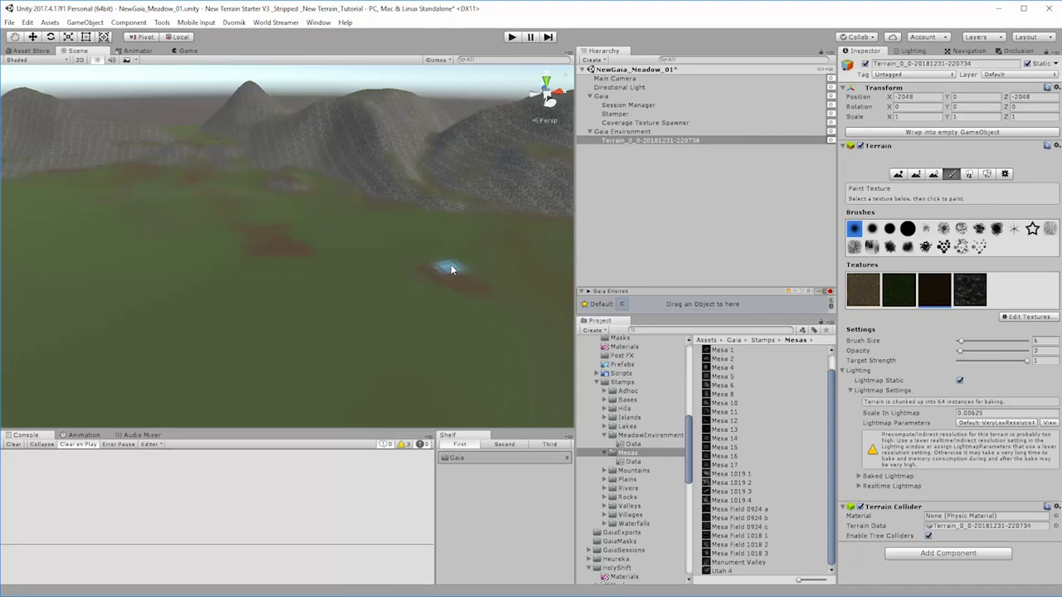
Reactivate the terrain's texture painting and dab dark brown soil on the grass beside the low rocky spur
mouse_move(403, 356)
alt+mouse_down()
mouse_move(531, 350)
mouse_move(332, 403)
alt+mouse_up()
scroll(346, 356, up, 3)
middle_drag(380, 368, 392, 358)
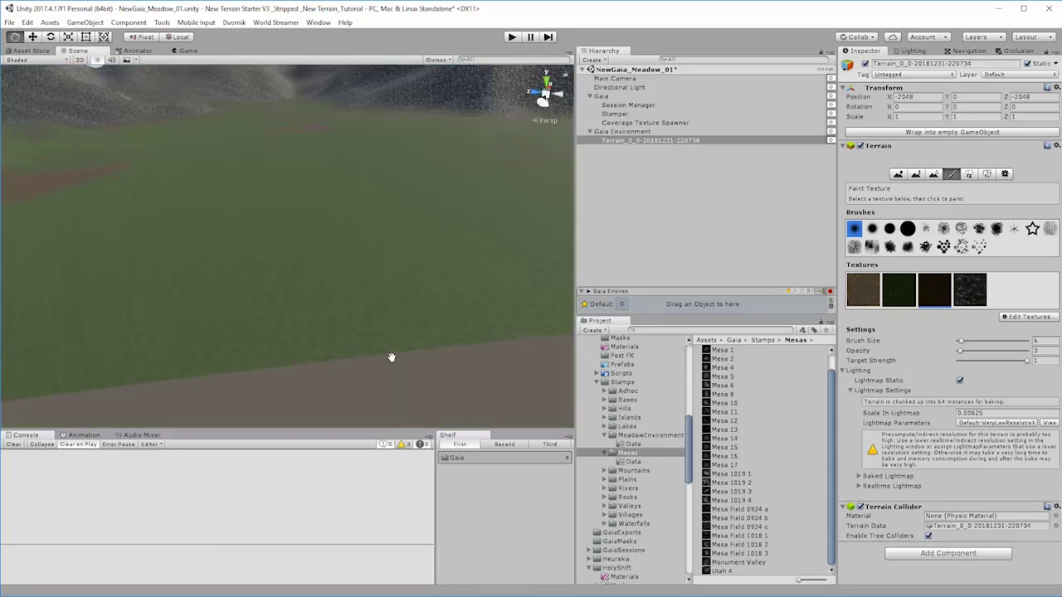
scroll(386, 340, down, 5)
alt+drag(482, 368, 346, 294)
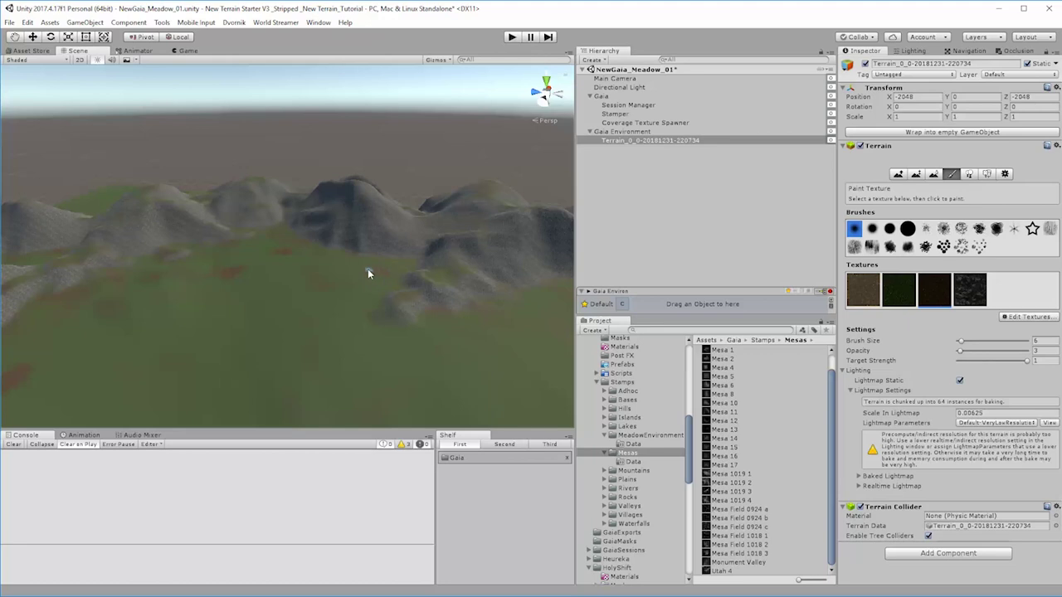
key(q)
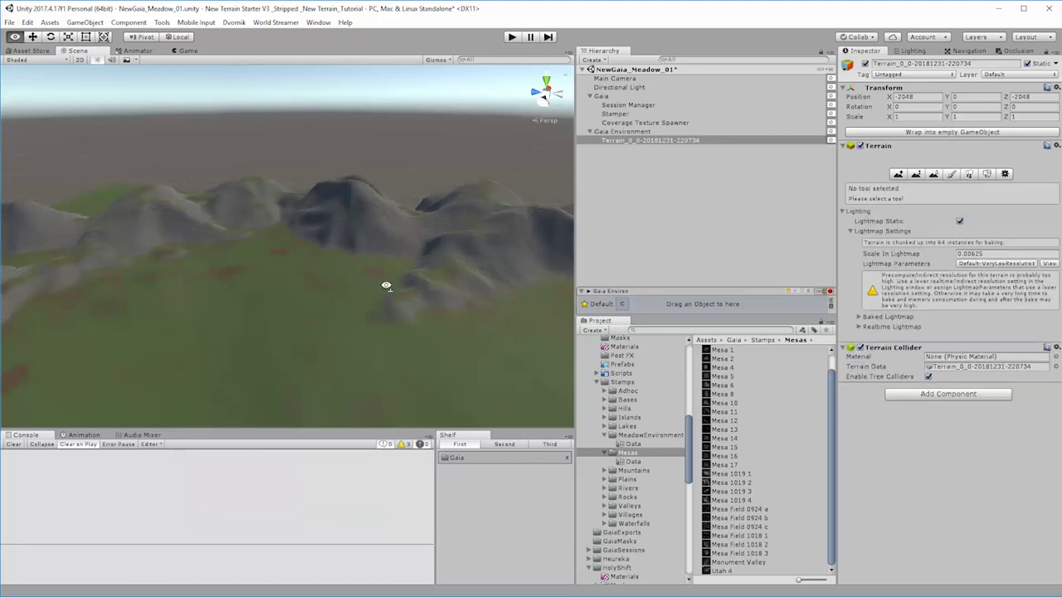
mouse_move(380, 281)
alt+mouse_down()
mouse_move(384, 331)
mouse_move(396, 326)
mouse_move(443, 356)
alt+mouse_up()
key(w)
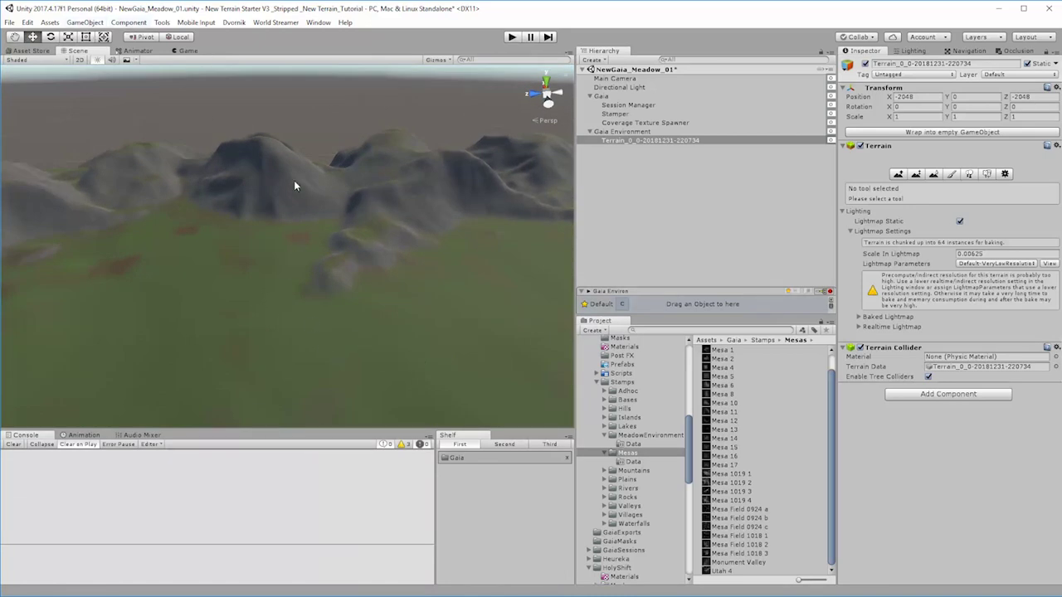
scroll(311, 325, up, 5)
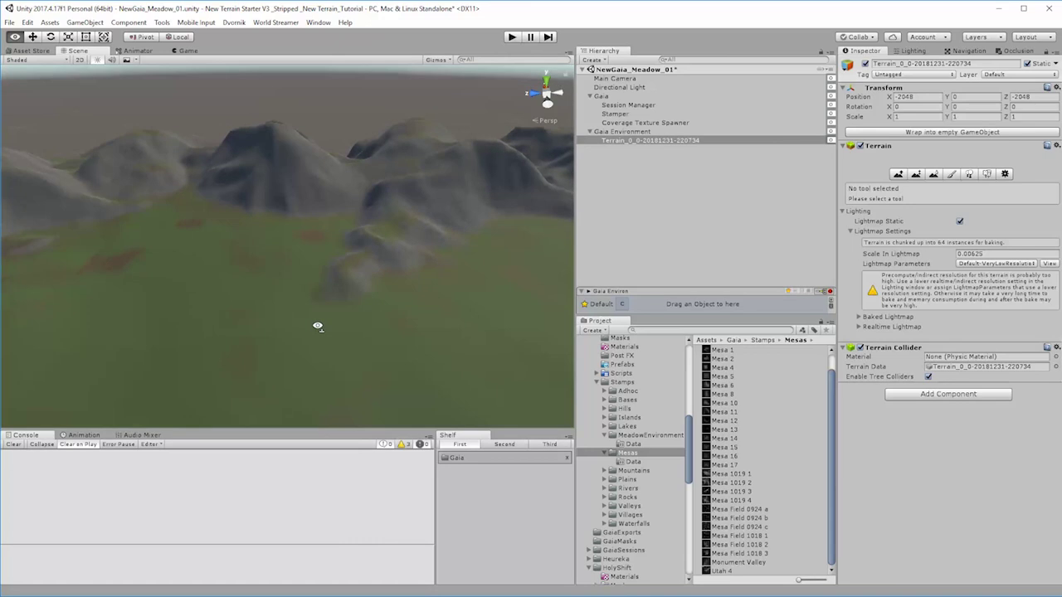
click(951, 174)
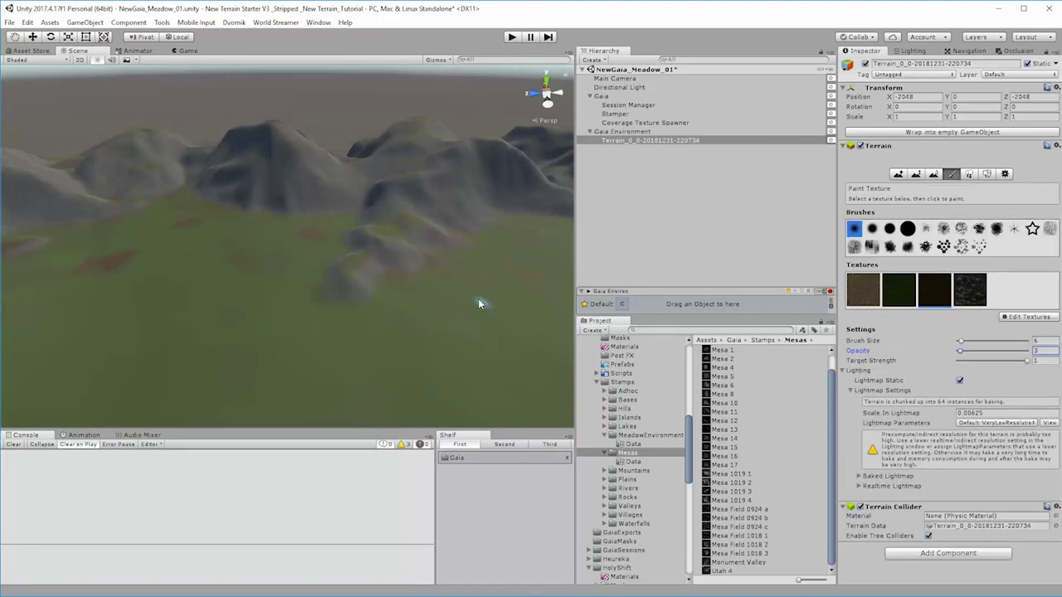
click(444, 301)
Paint more dark brown patches over the valley grass between the dark, shaded mountain ranges
alt+drag(454, 303, 415, 331)
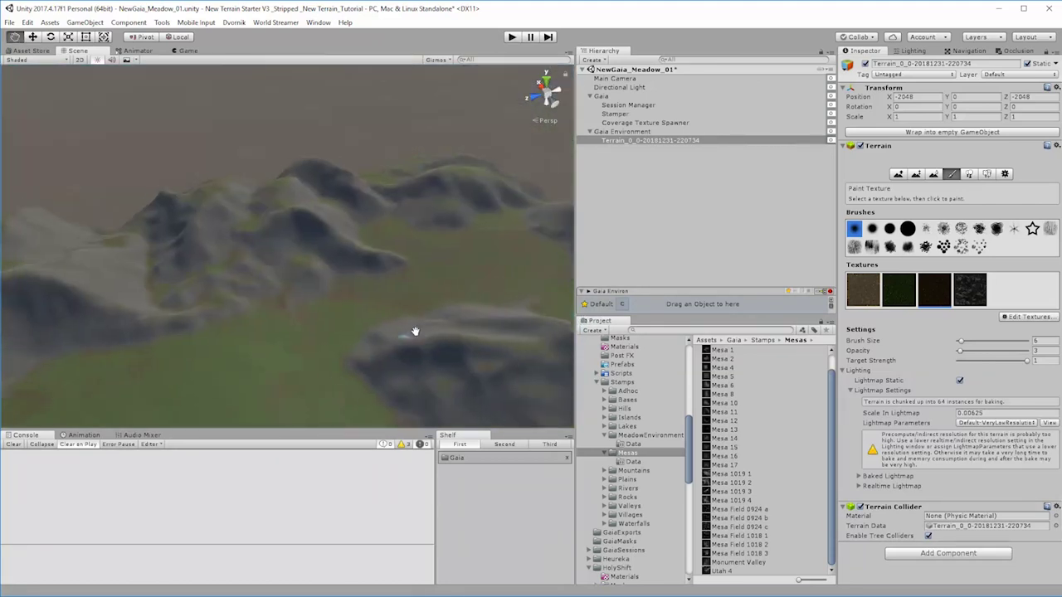
middle_drag(415, 332, 380, 211)
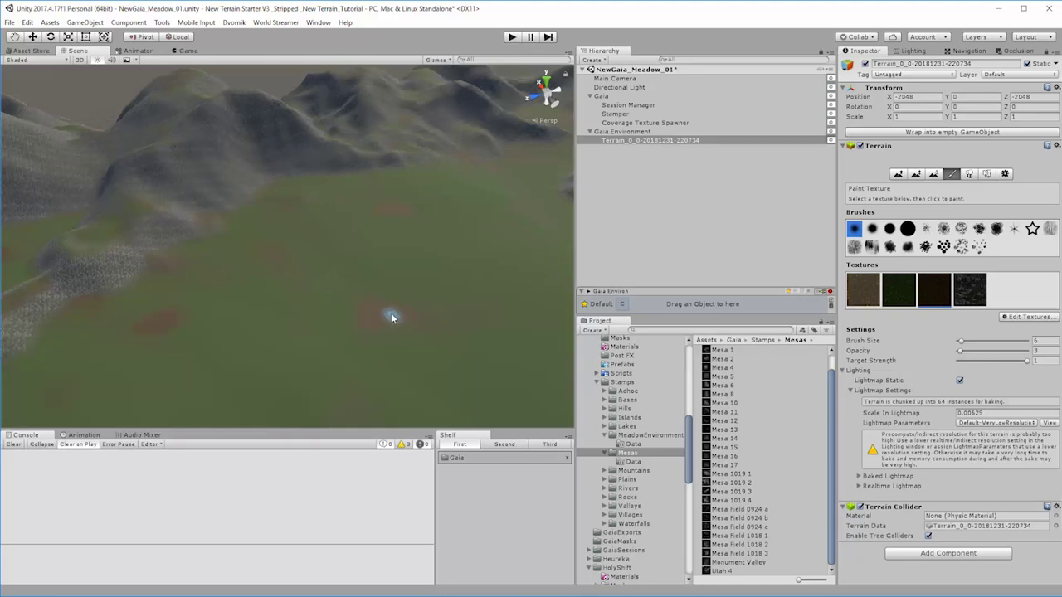
right_drag(514, 308, 414, 253)
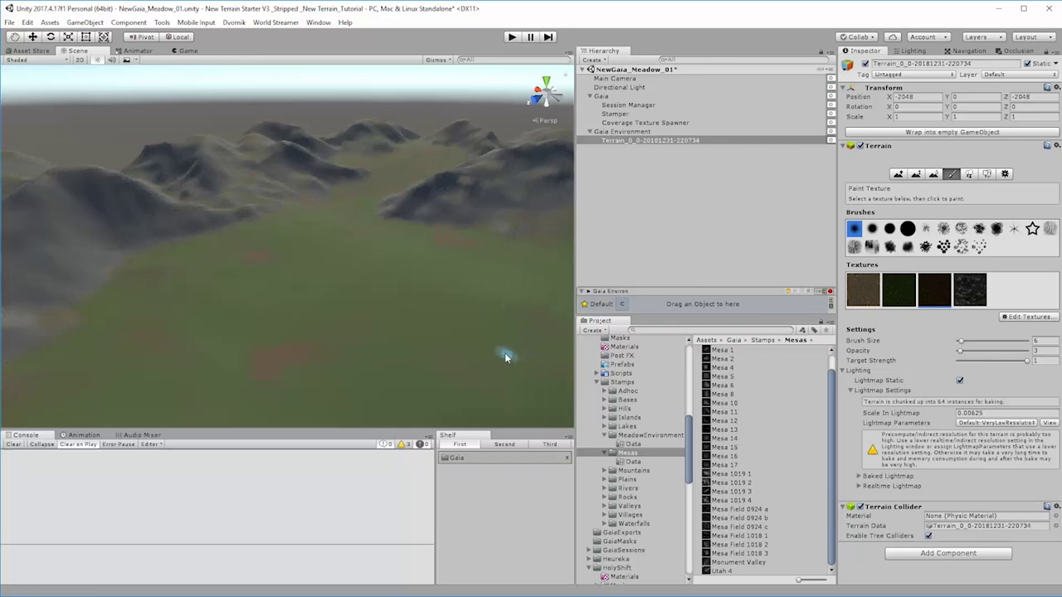
right_drag(503, 355, 282, 199)
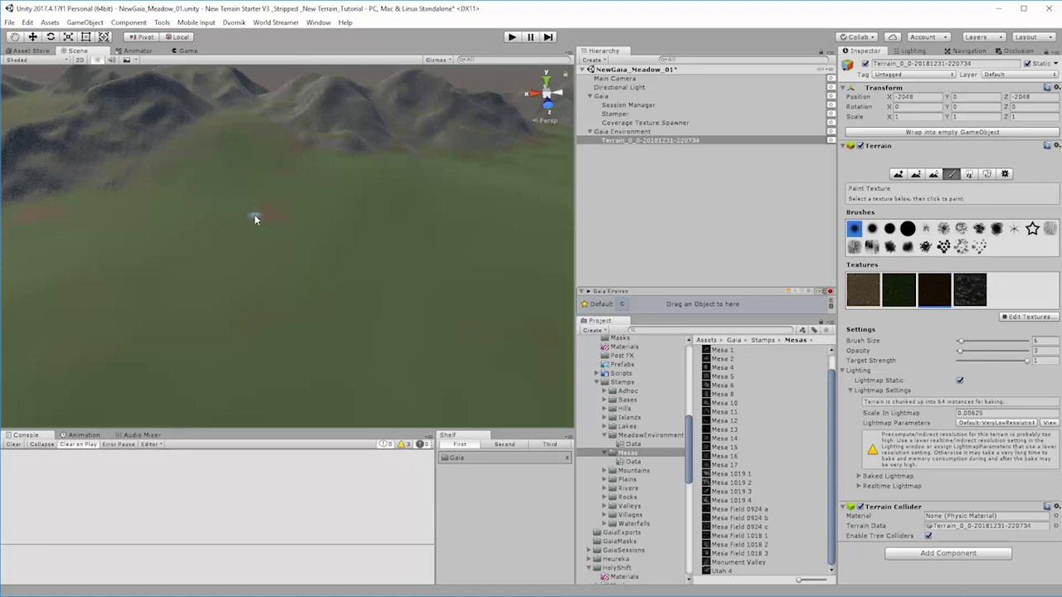
Add small dark brown patches to the bare grass in the corridor between the two rocky slopes
alt+drag(407, 324, 316, 263)
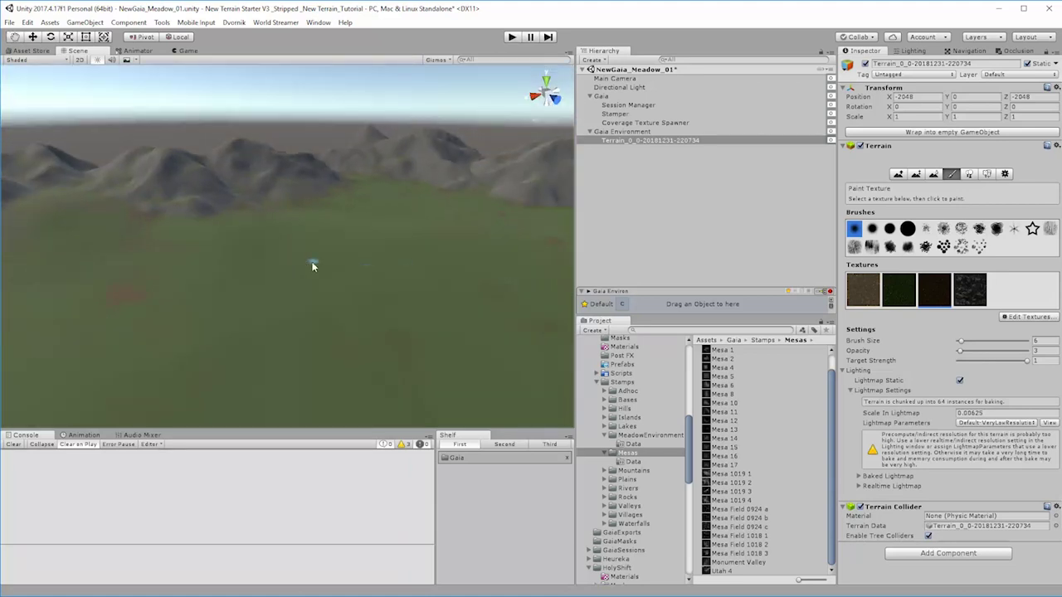
alt+drag(467, 301, 297, 279)
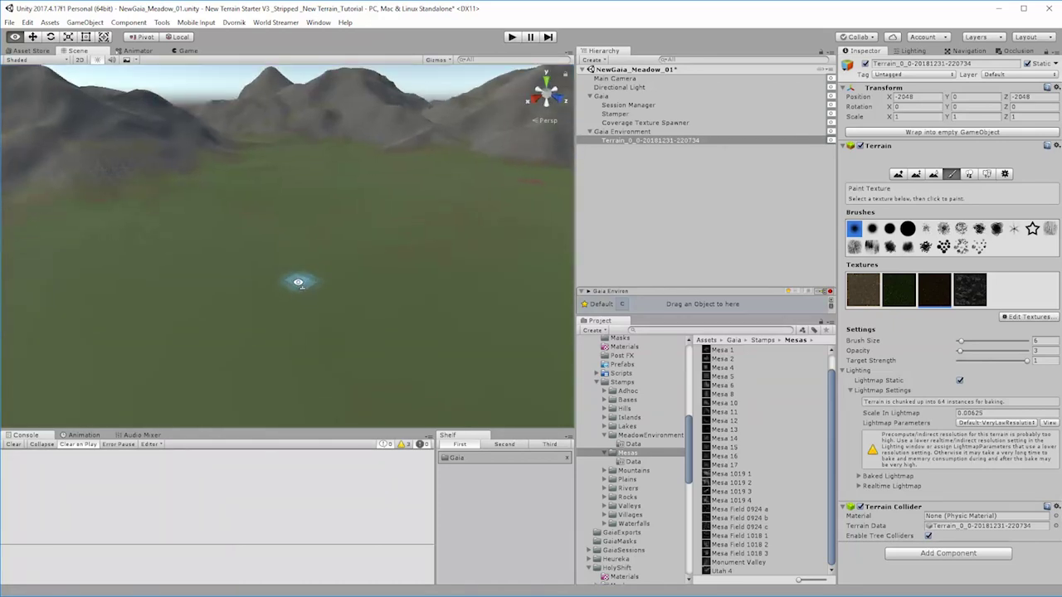
scroll(277, 213, up, 5)
middle_drag(277, 213, 273, 237)
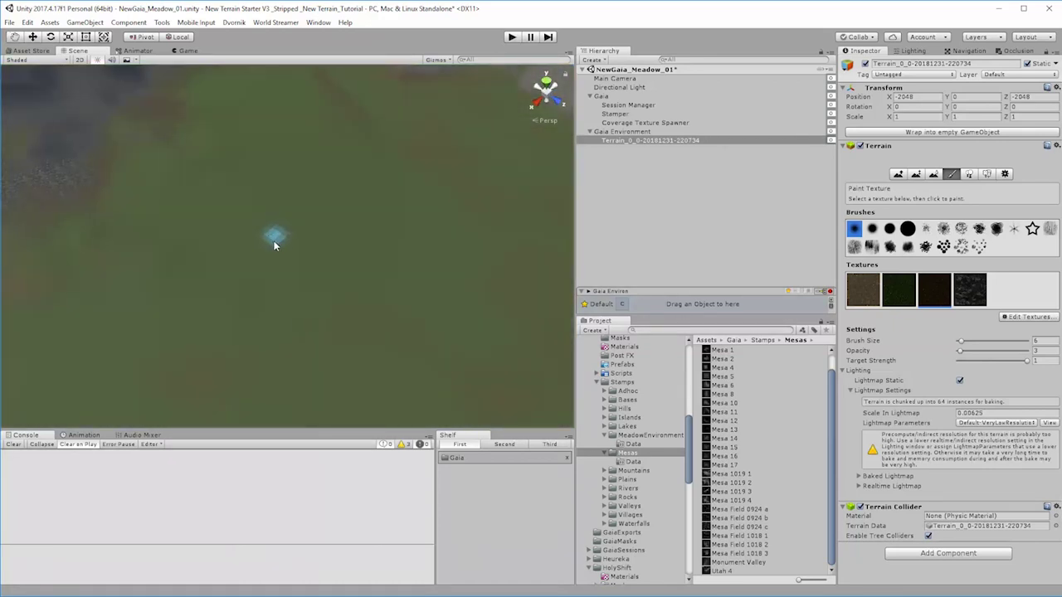
scroll(285, 305, down, 5)
scroll(275, 261, up, 6)
scroll(246, 286, down, 2)
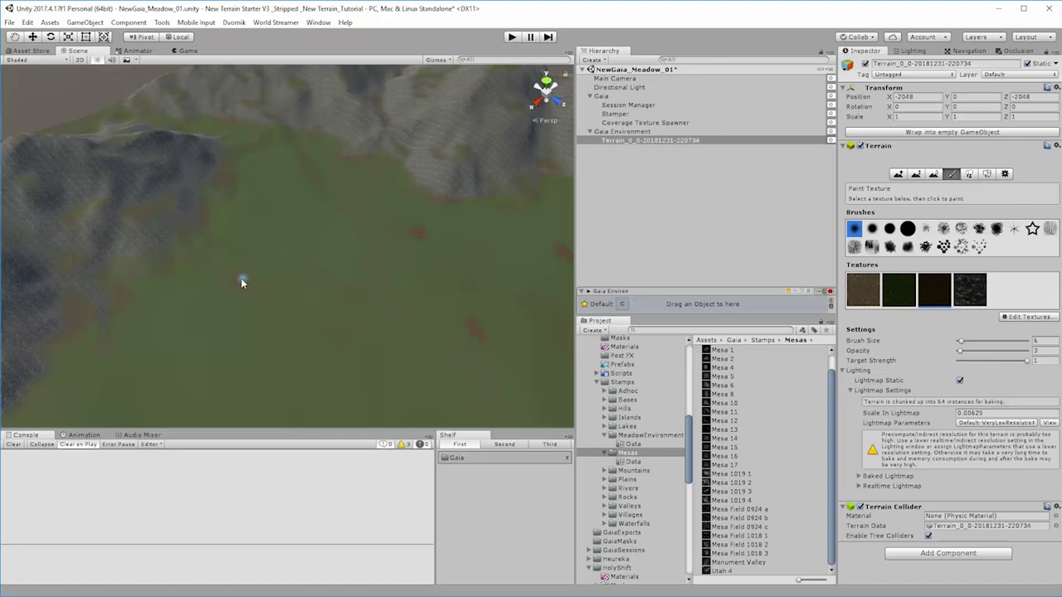
Spread further dark brown patches over the open meadow from the rocky outcrop back towards the sandy basin
alt+drag(216, 397, 126, 394)
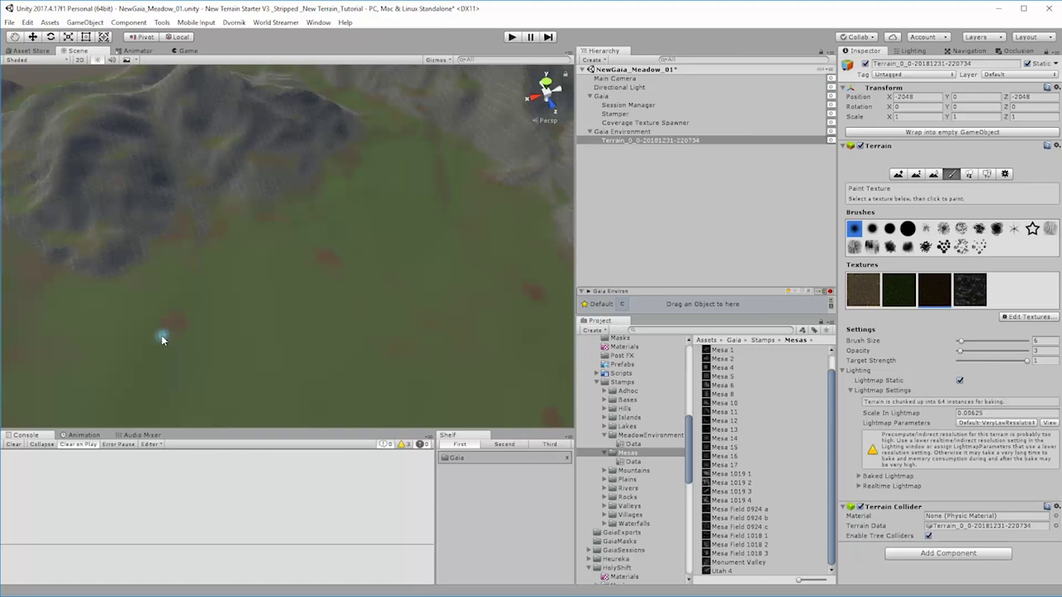
mouse_move(130, 329)
alt+mouse_down()
mouse_move(86, 310)
mouse_move(130, 329)
mouse_move(126, 314)
alt+mouse_up()
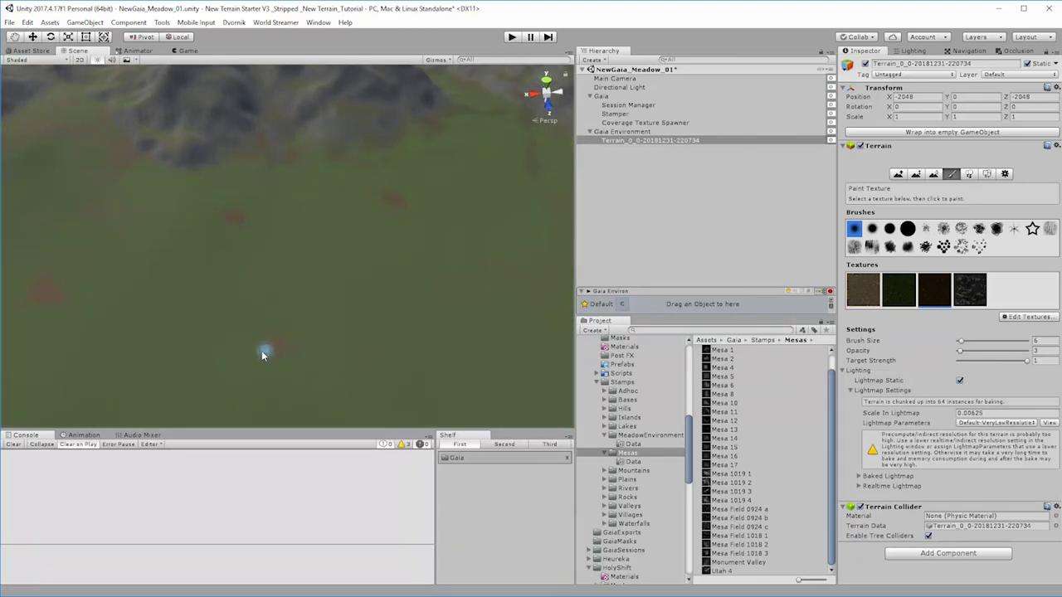
scroll(362, 386, up, 5)
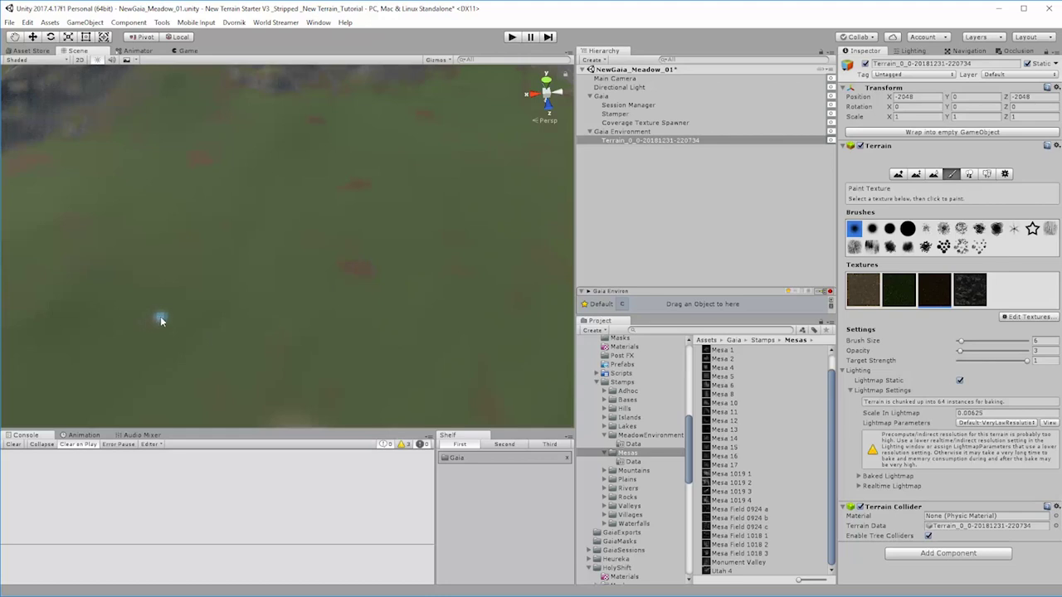
right_drag(175, 221, 2, 348)
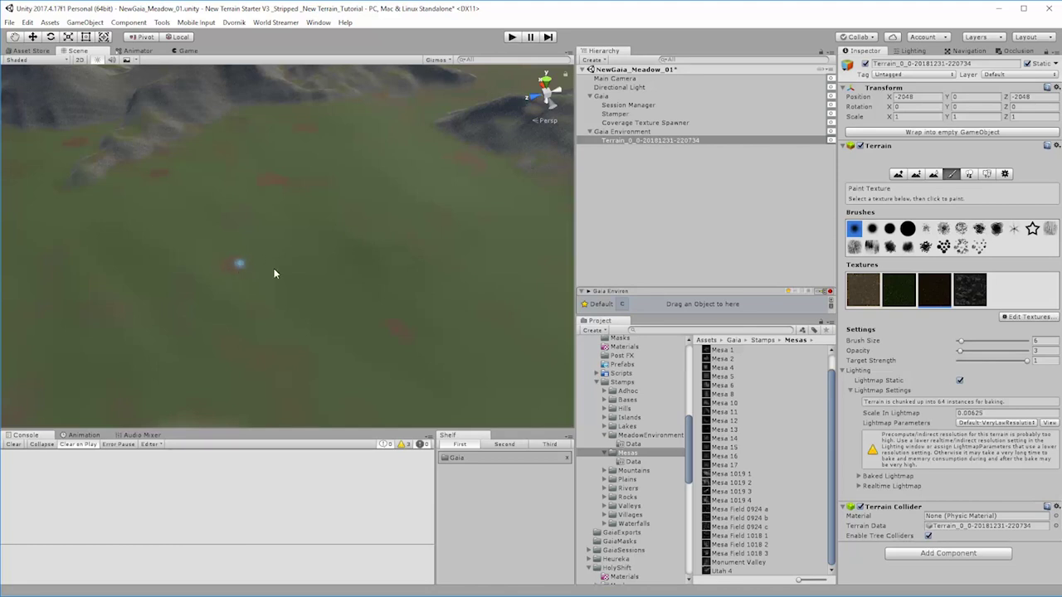
right_drag(273, 268, 203, 225)
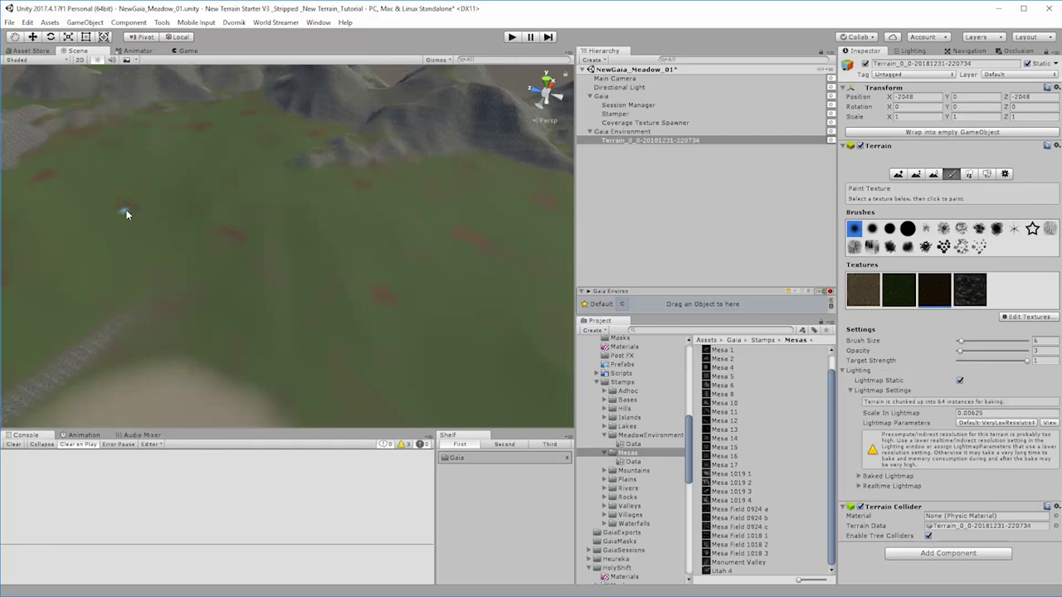
Select the light sandy ground texture and reactivate terrain texture painting at the foot of the rocky outcrop
right_drag(118, 274, 228, 281)
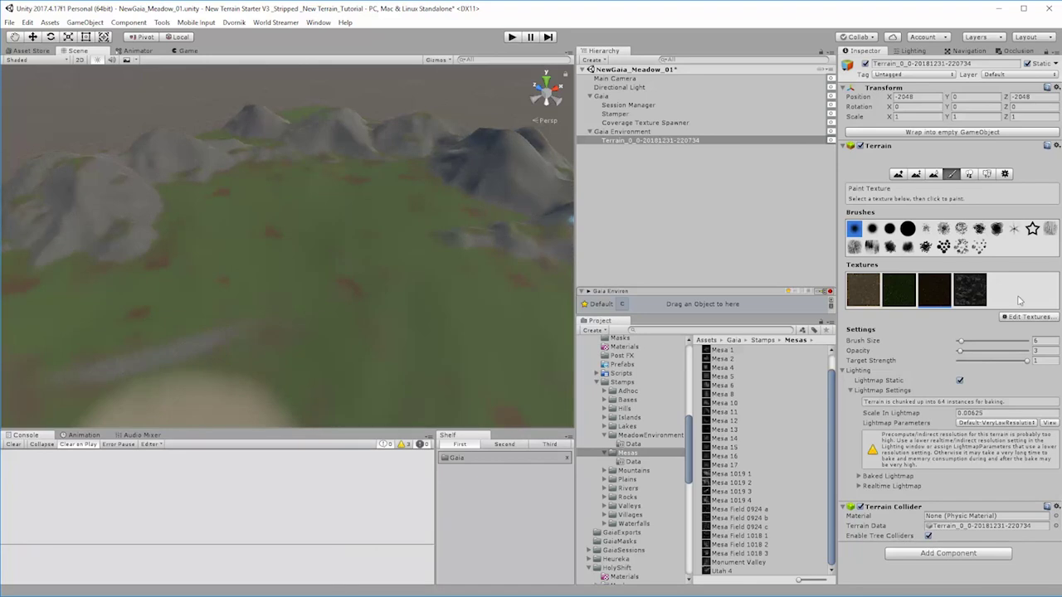
click(863, 290)
key(q)
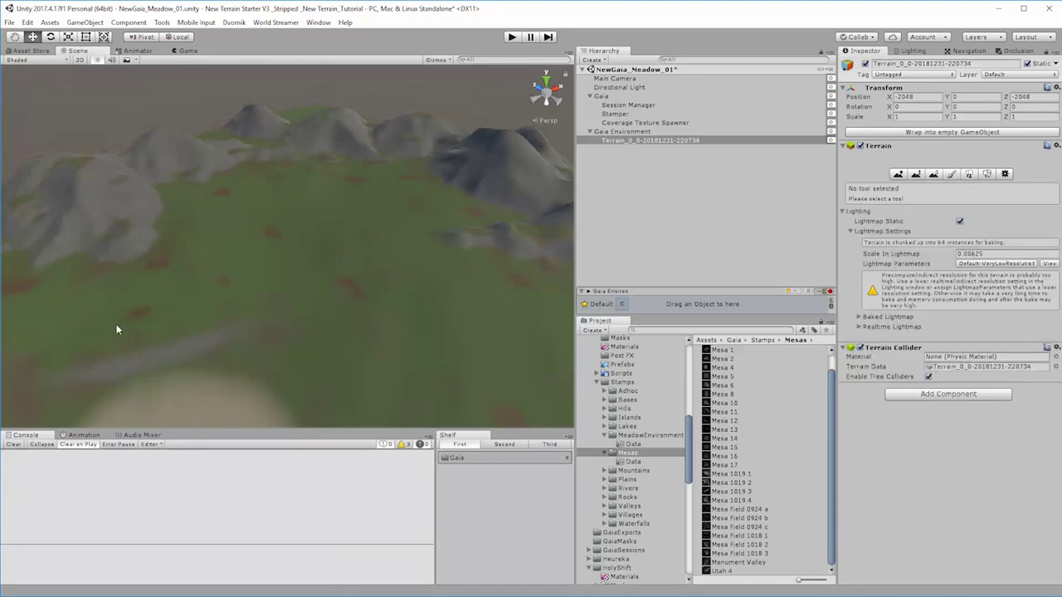
mouse_move(119, 327)
alt+mouse_down()
mouse_move(102, 308)
mouse_move(61, 313)
mouse_move(41, 308)
mouse_move(40, 296)
mouse_move(90, 296)
mouse_move(107, 312)
alt+mouse_up()
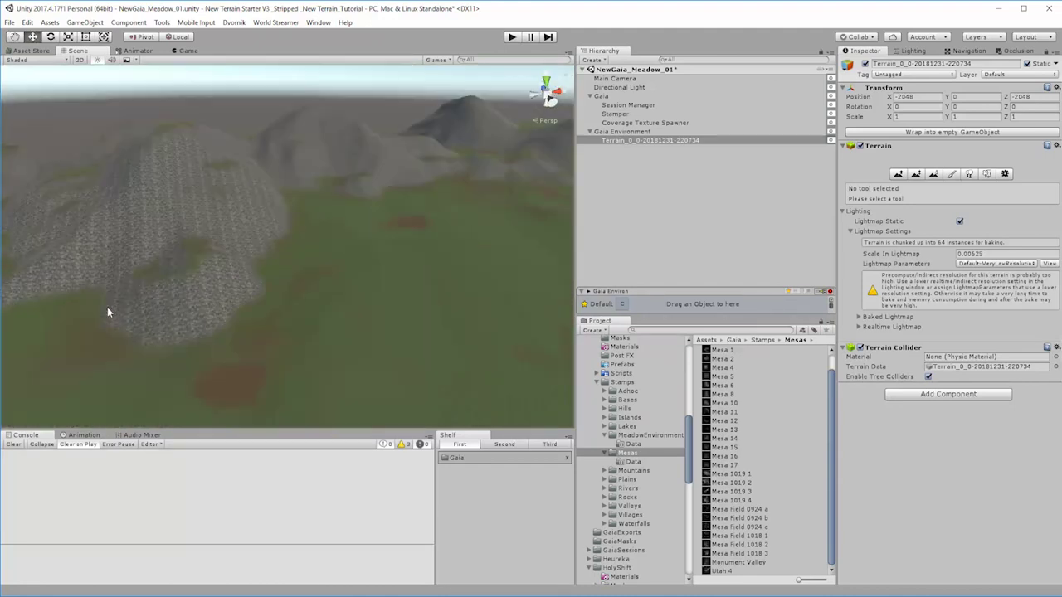
scroll(243, 336, up, 5)
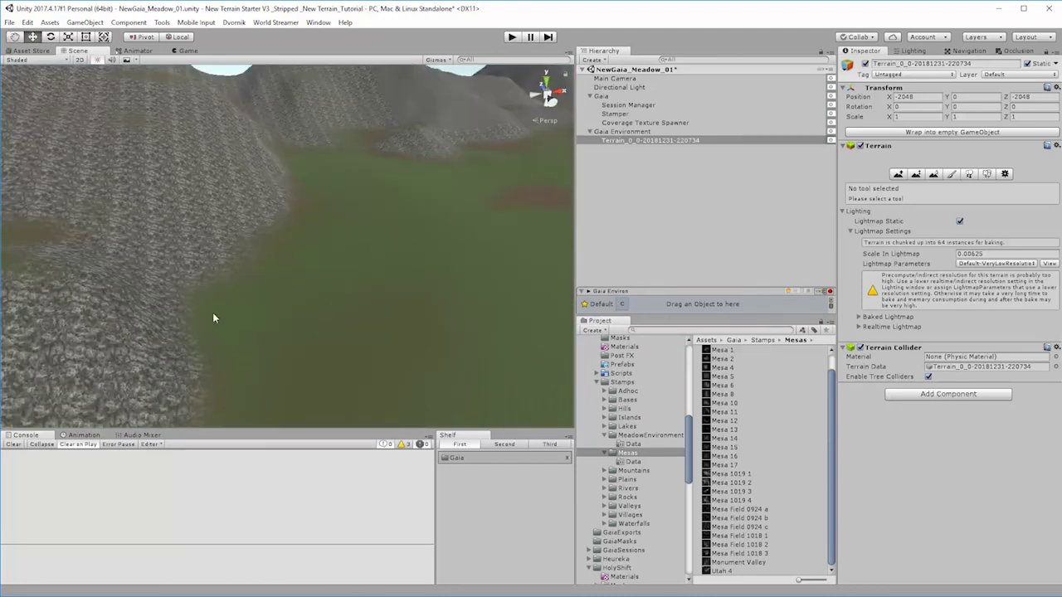
alt+drag(539, 323, 236, 383)
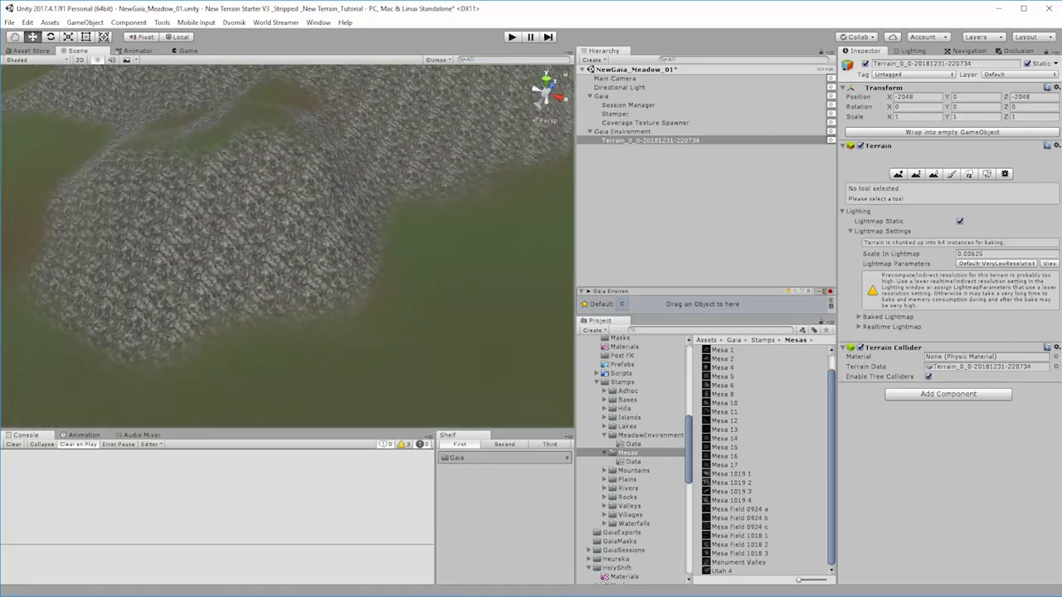
click(951, 173)
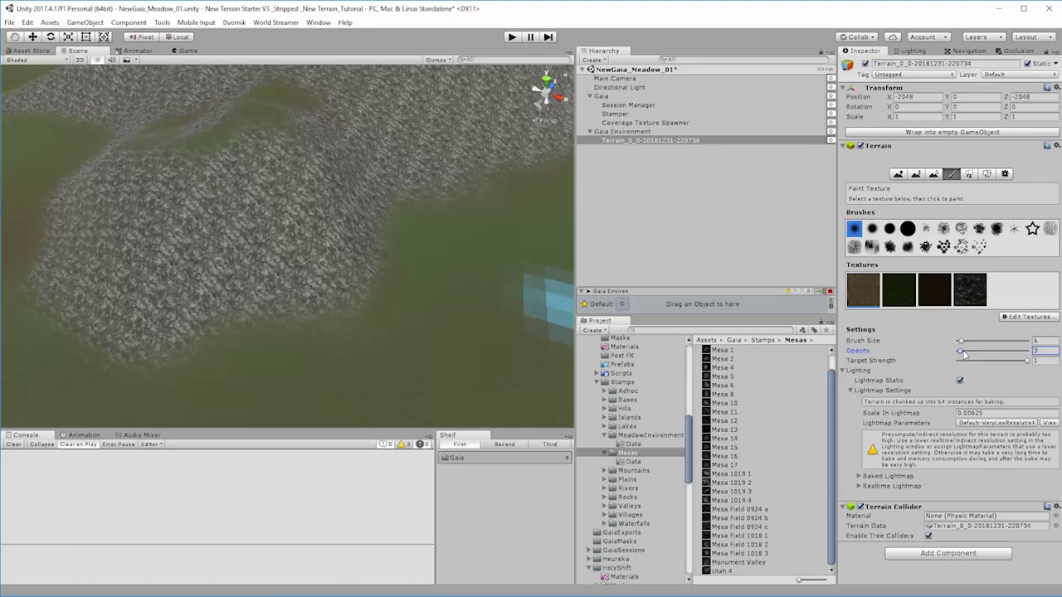
Try a sandy stroke along the outcrop's lower edge at opacity 3 and undo it
mouse_move(246, 341)
mouse_down()
mouse_move(146, 334)
mouse_move(249, 348)
mouse_up()
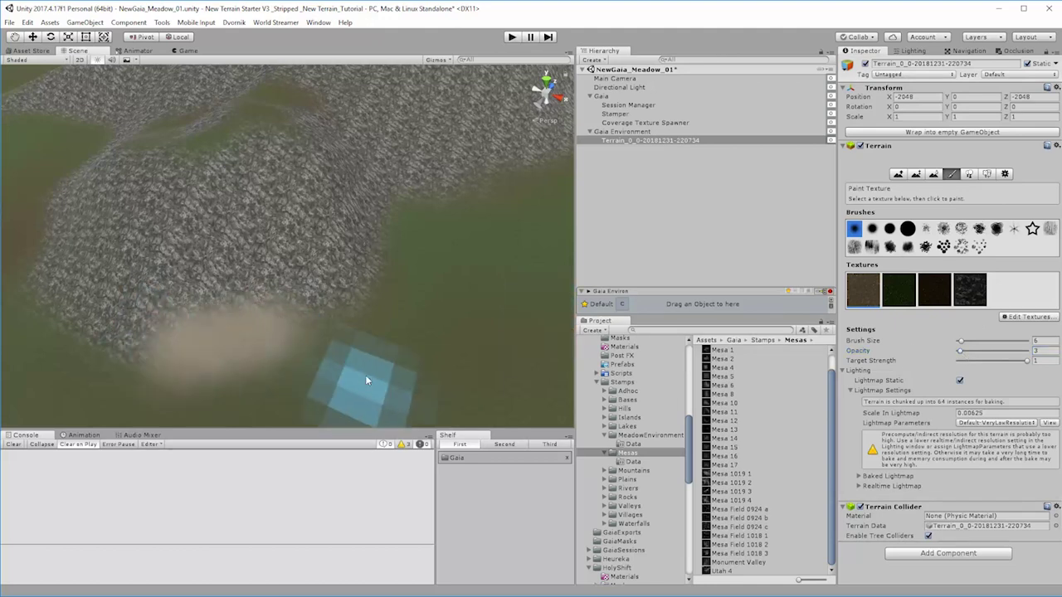
key(ctrl+z)
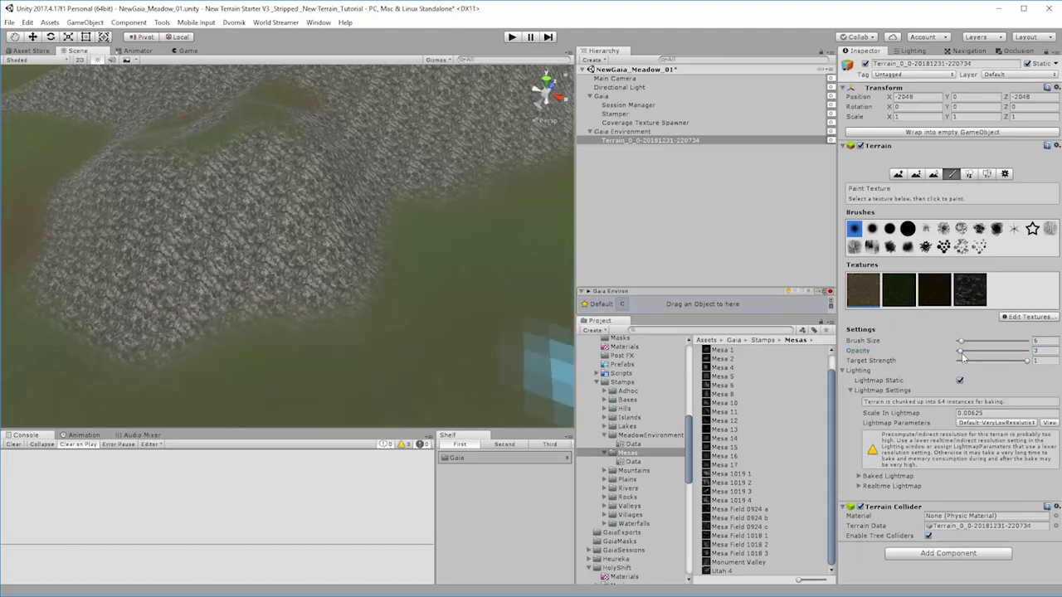
Set the brush opacity to 1 and brush size to 7, and paint sand softly along the outcrop's lower edge
click(960, 352)
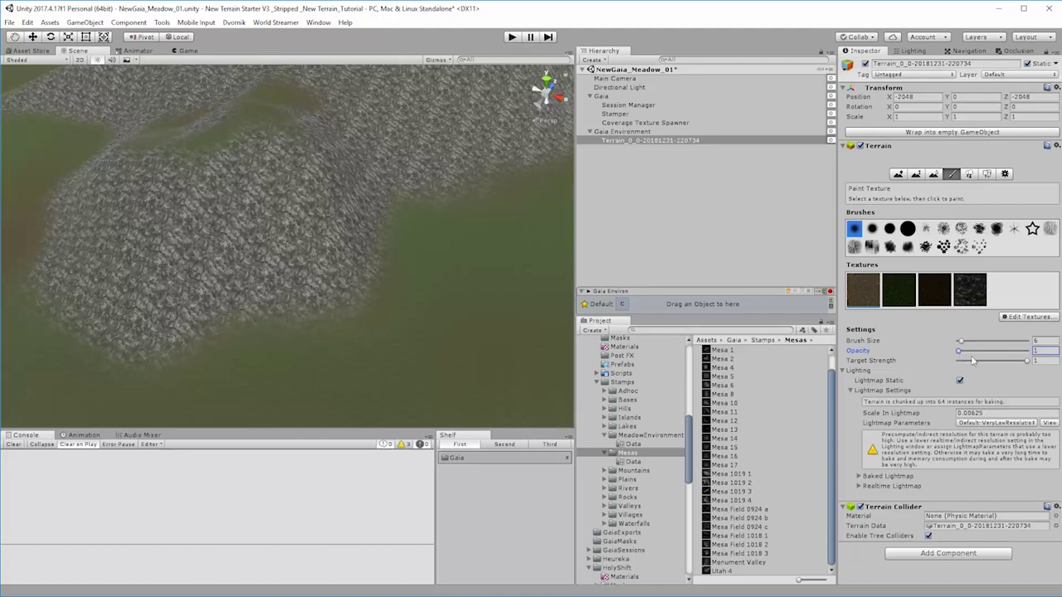
click(960, 342)
drag(960, 342, 963, 350)
mouse_move(234, 345)
mouse_down()
mouse_move(343, 321)
mouse_move(190, 368)
mouse_move(307, 359)
mouse_up()
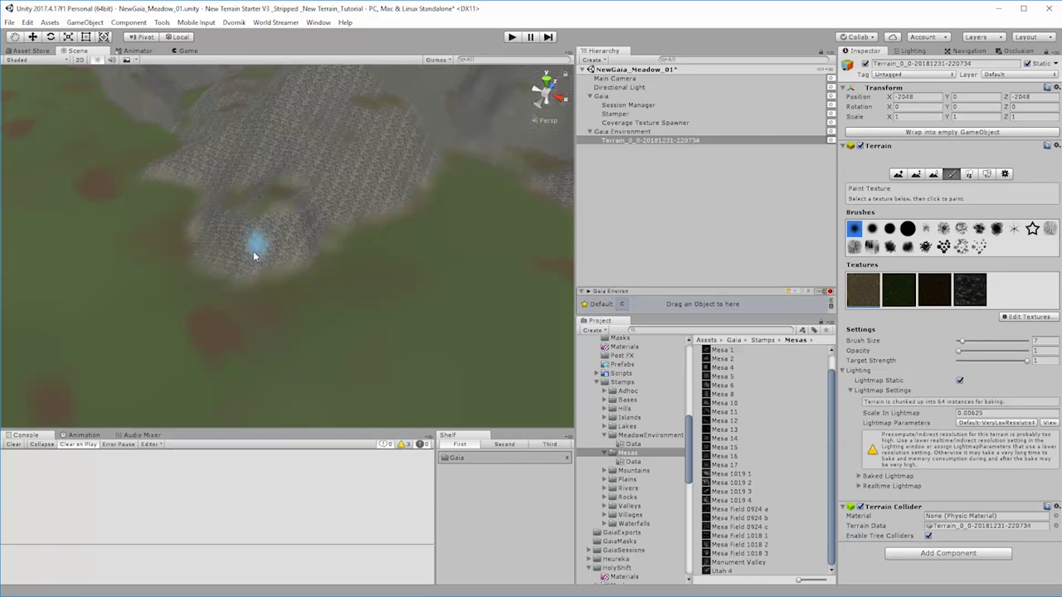
Paint a thin sandy border where the grey mountain base meets the meadow grass
right_drag(254, 243, 422, 246)
scroll(439, 257, down, 5)
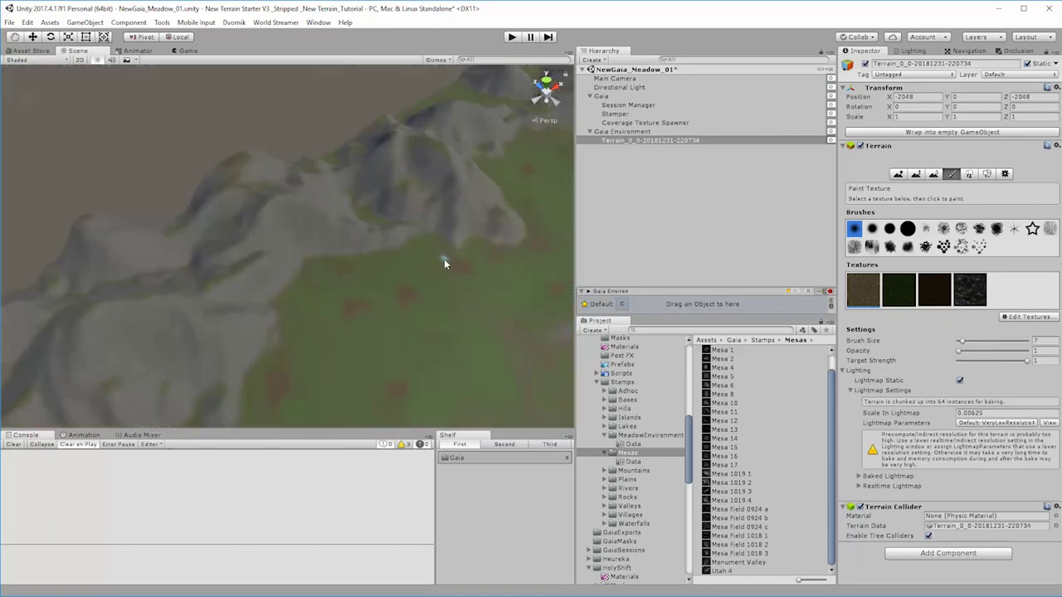
middle_drag(463, 268, 516, 313)
scroll(498, 282, down, 3)
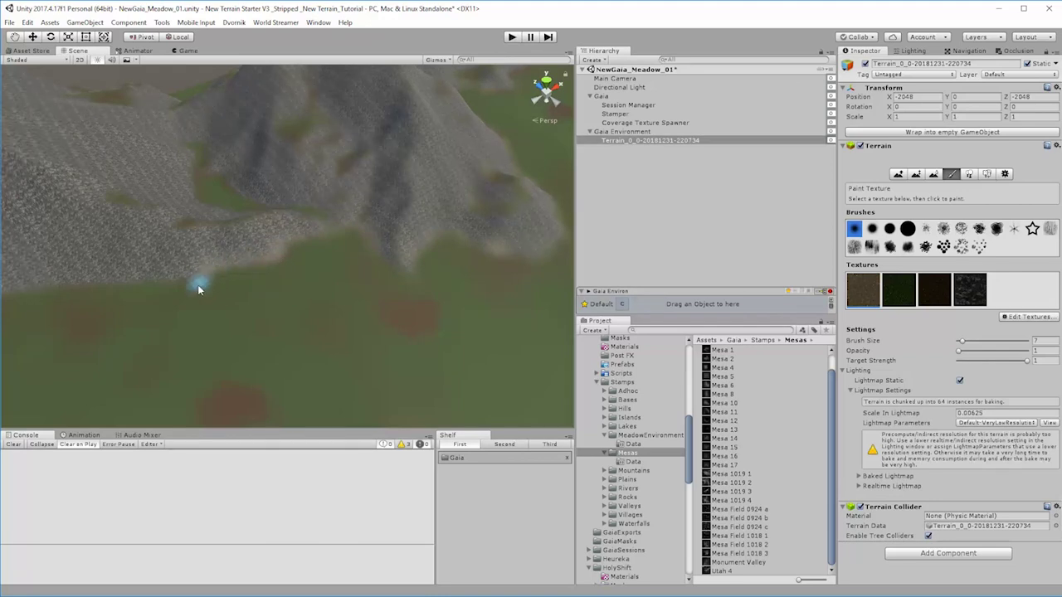
mouse_move(151, 280)
mouse_down()
mouse_move(121, 291)
mouse_move(192, 286)
mouse_up()
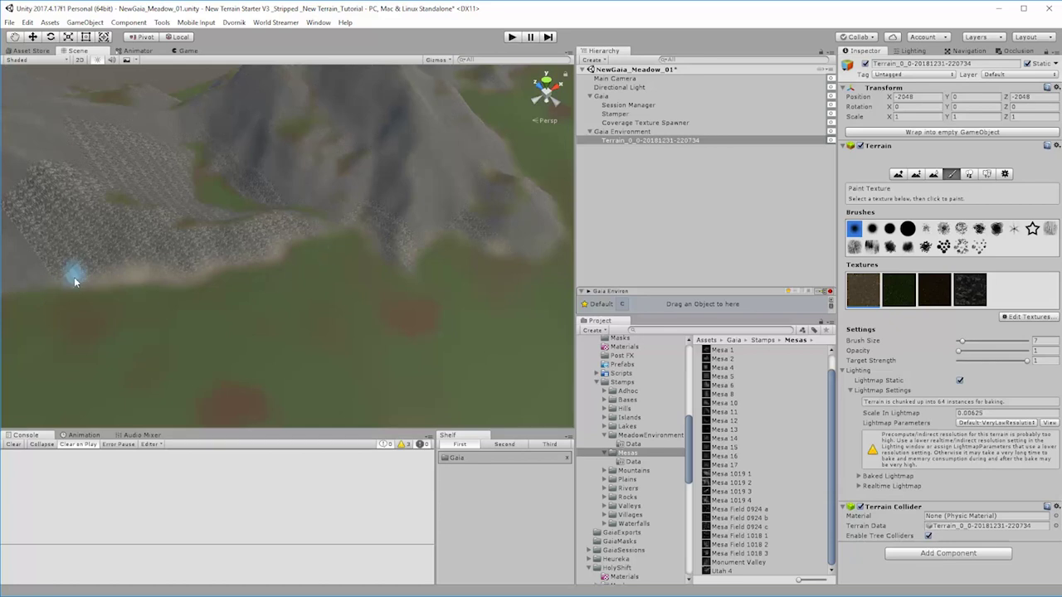
mouse_move(74, 277)
right_down()
mouse_move(75, 323)
mouse_move(163, 222)
right_up()
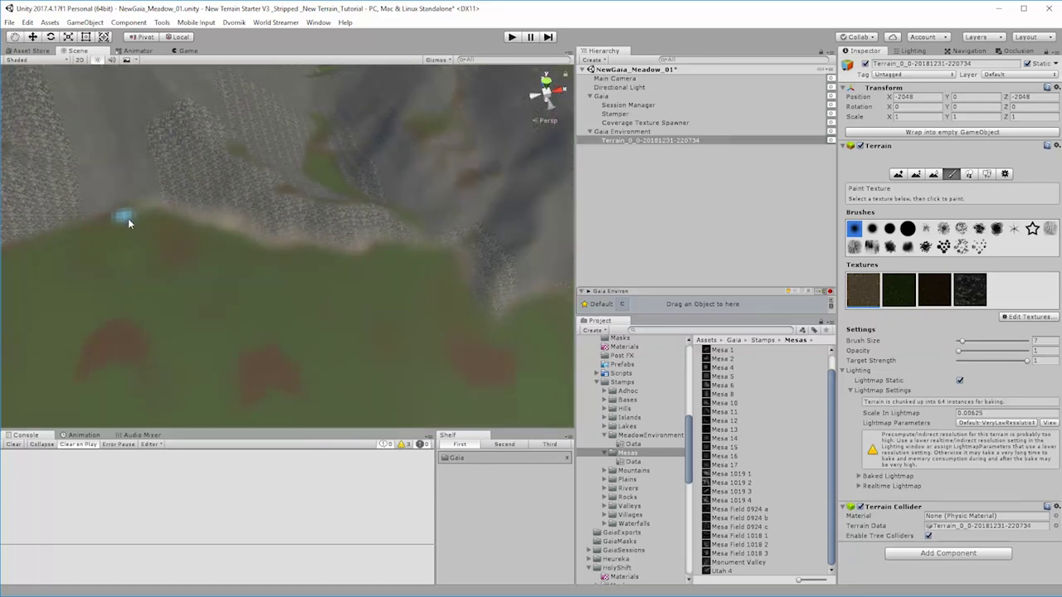
mouse_move(14, 251)
right_down()
mouse_move(166, 280)
mouse_move(113, 331)
mouse_move(223, 222)
right_up()
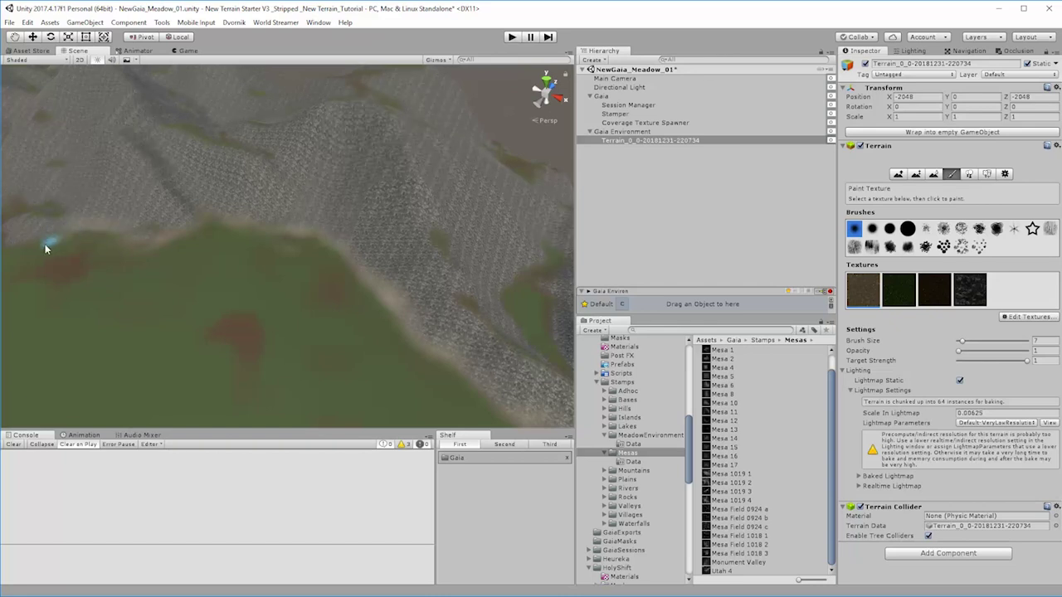
Continue the sandy border around the curved grassy cove, including the low rock tongue that juts into it
key(alt)
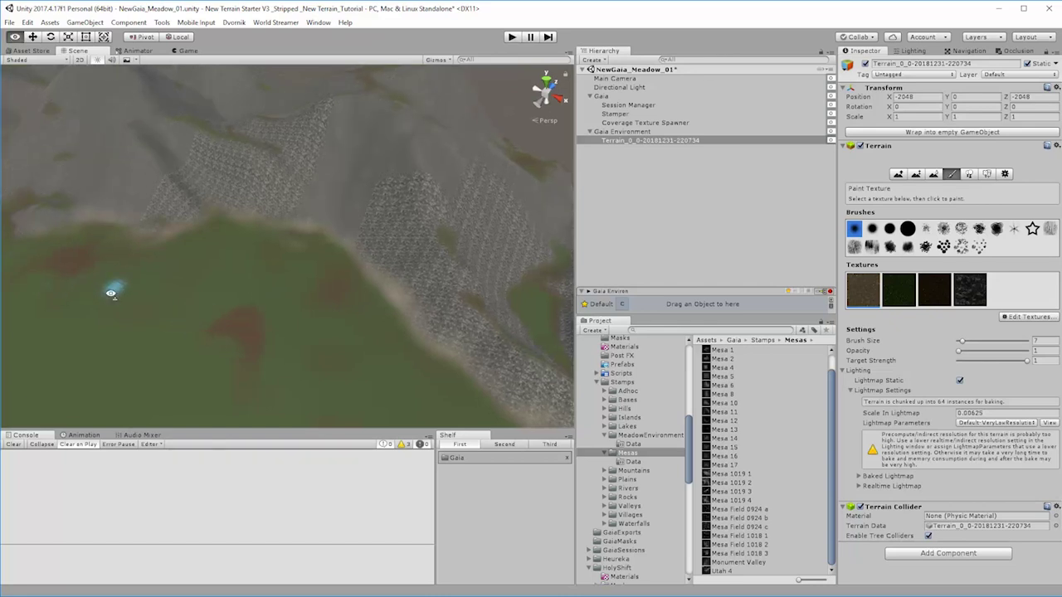
mouse_move(111, 293)
alt+mouse_down()
mouse_move(149, 244)
mouse_move(373, 249)
mouse_move(24, 277)
mouse_move(264, 290)
mouse_move(462, 379)
mouse_move(433, 244)
alt+mouse_up()
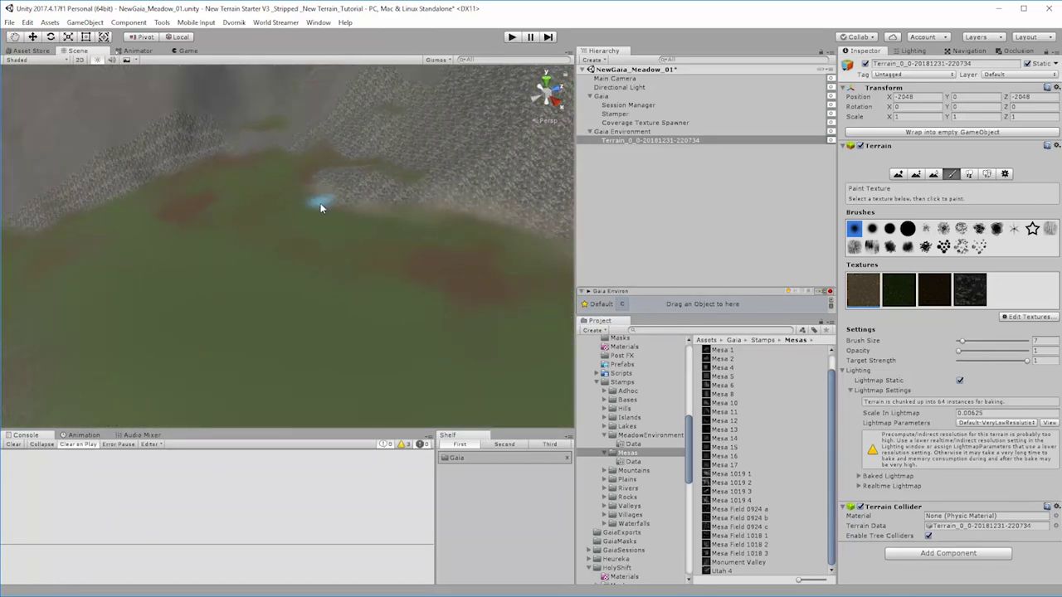
alt+drag(374, 208, 243, 169)
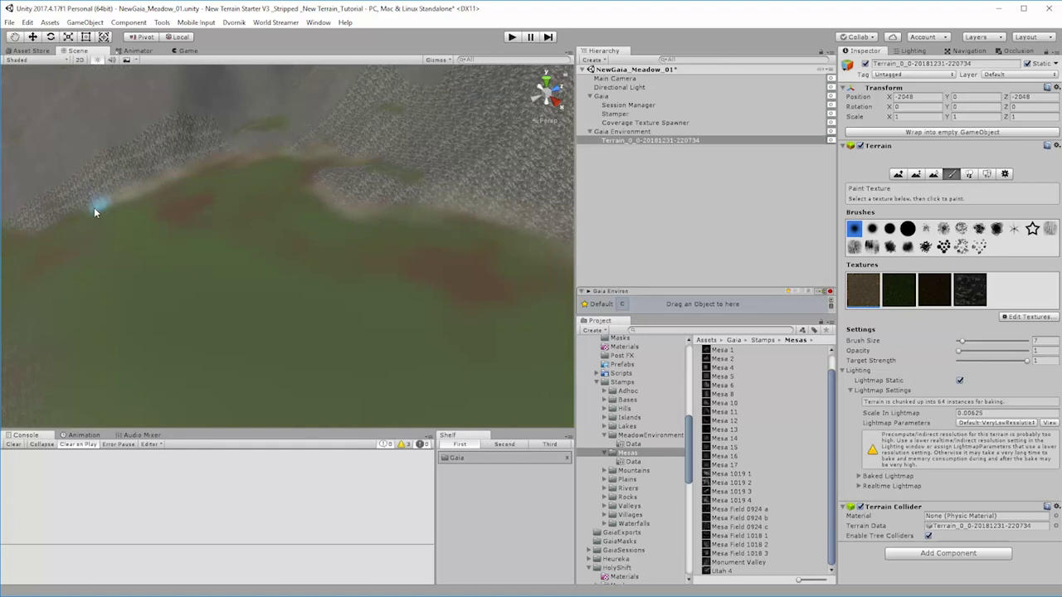
mouse_move(74, 222)
alt+mouse_down()
mouse_move(49, 221)
mouse_move(71, 222)
alt+mouse_up()
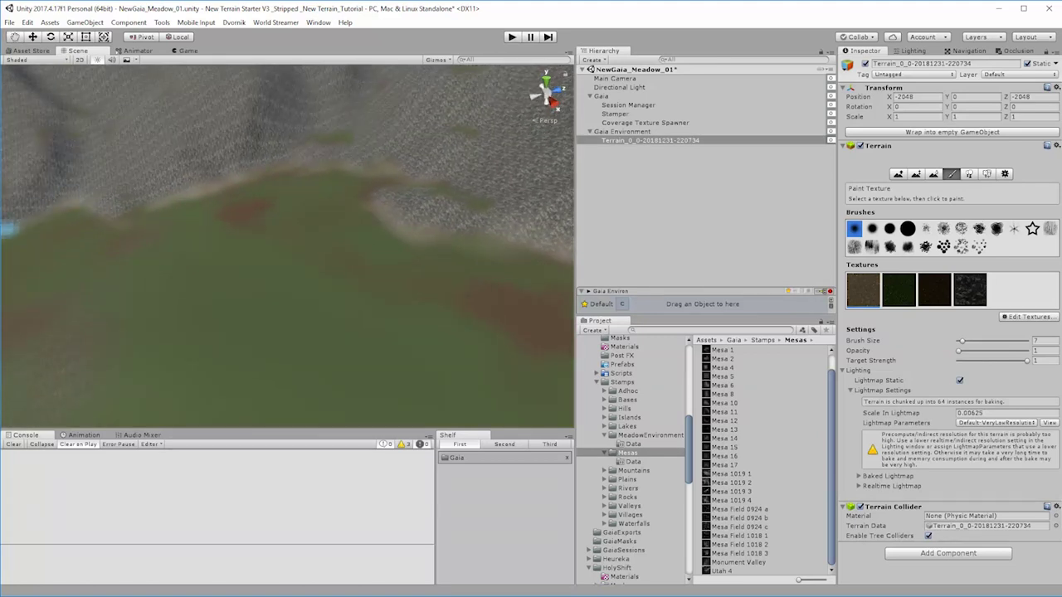
alt+drag(111, 244, 103, 193)
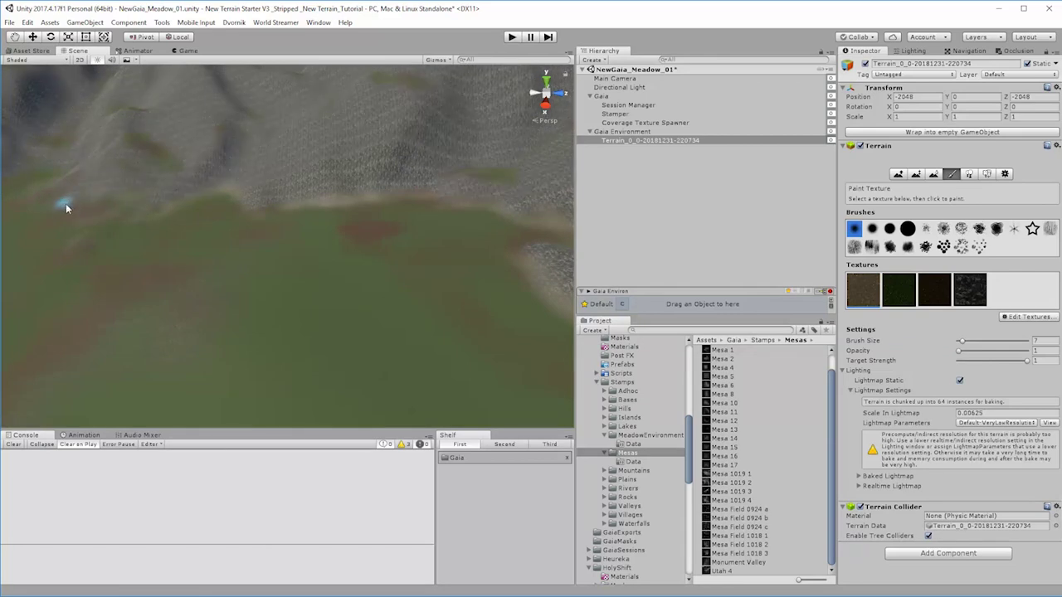
Paint sandy edging around the foot of the rounded rocky hill and the small rock spur beside it
middle_drag(17, 205, 224, 234)
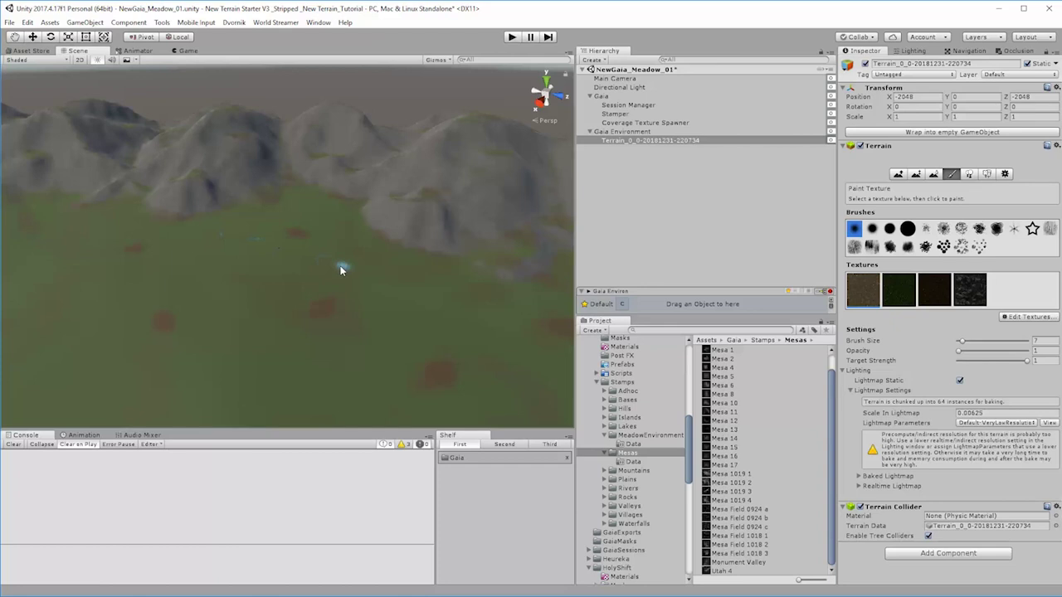
scroll(343, 265, up, 3)
scroll(409, 184, down, 5)
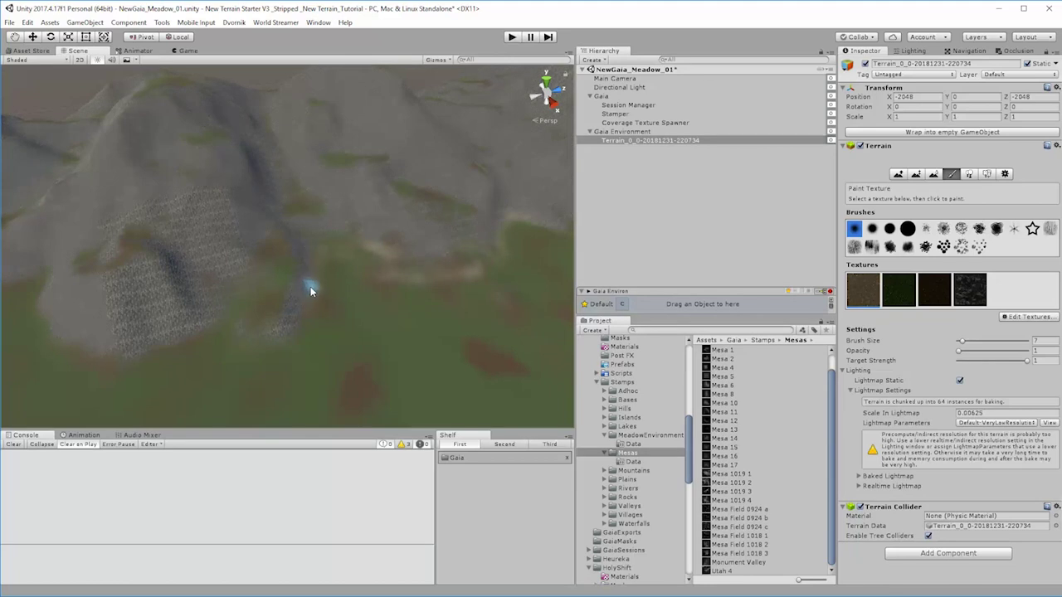
drag(297, 340, 262, 350)
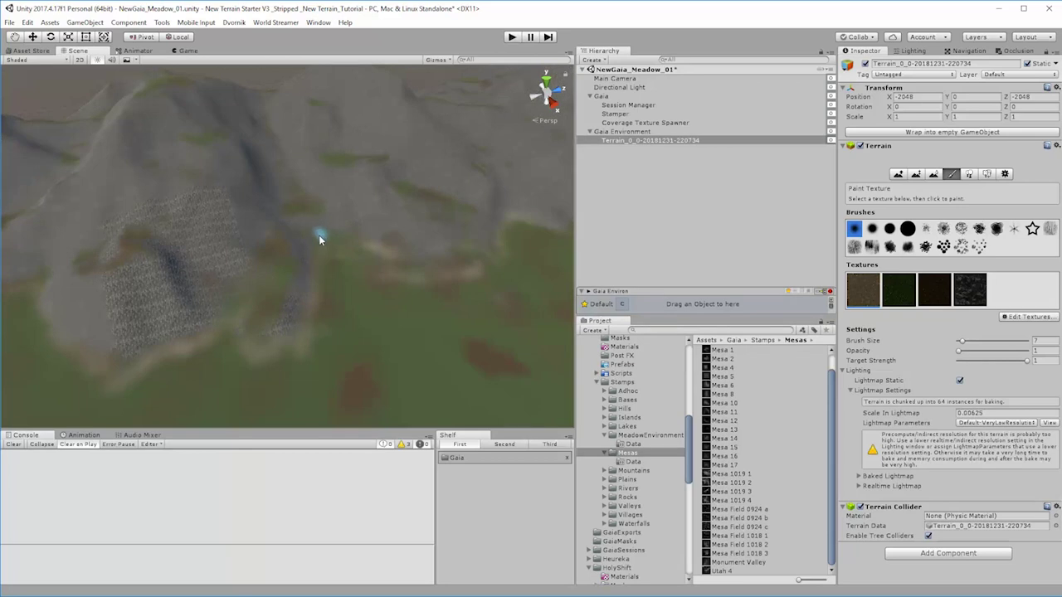
right_drag(273, 343, 294, 351)
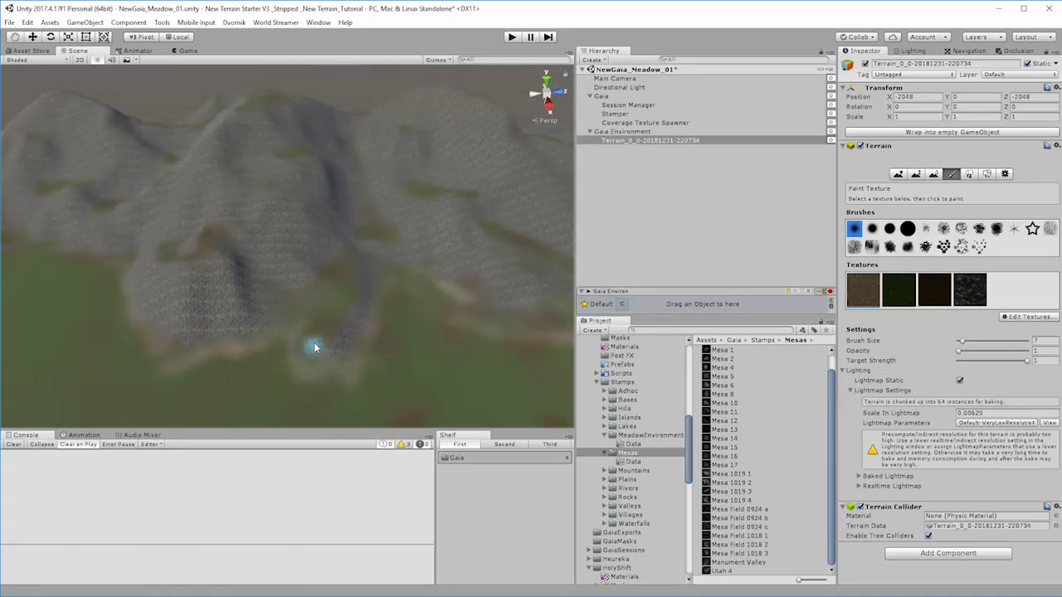
drag(315, 347, 337, 324)
Extend the sandy transition along the rocky slope bases at the far side of the valley, reactivating texture painting as needed
right_drag(33, 379, 529, 358)
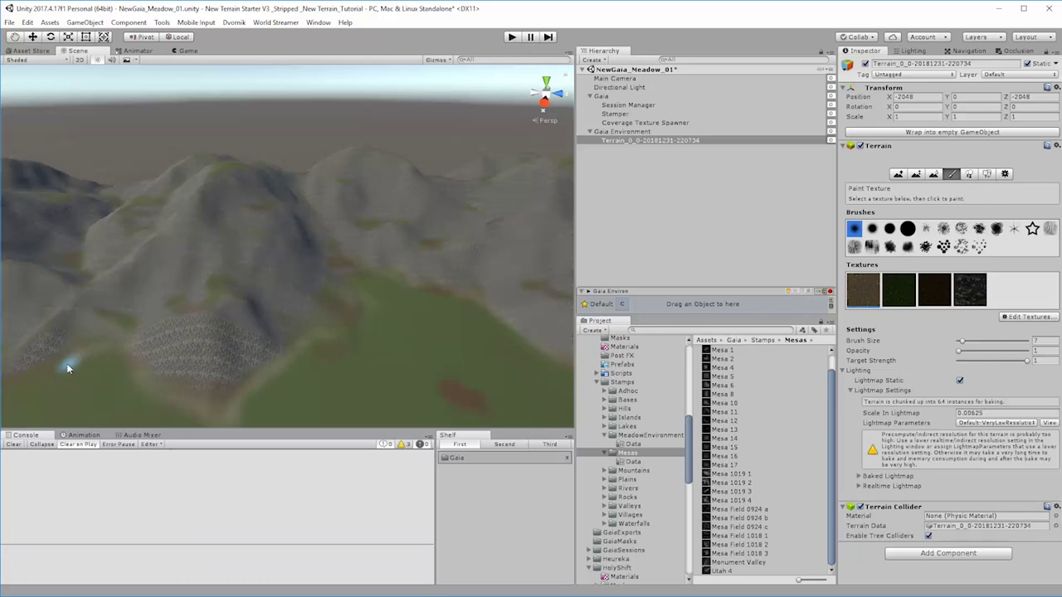
right_drag(147, 337, 199, 301)
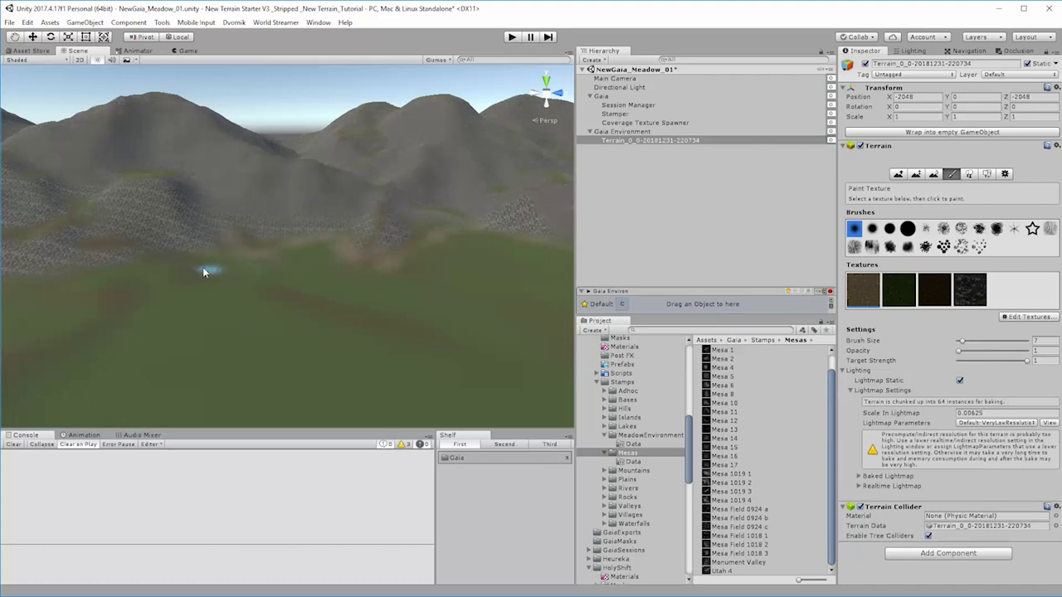
alt+drag(286, 285, 265, 242)
key(q)
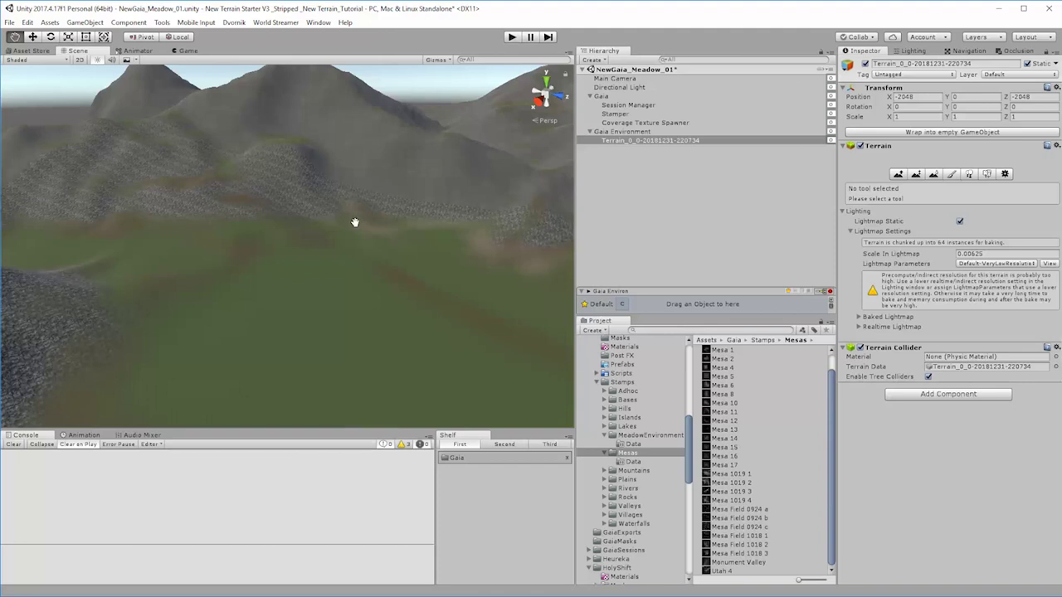
click(951, 174)
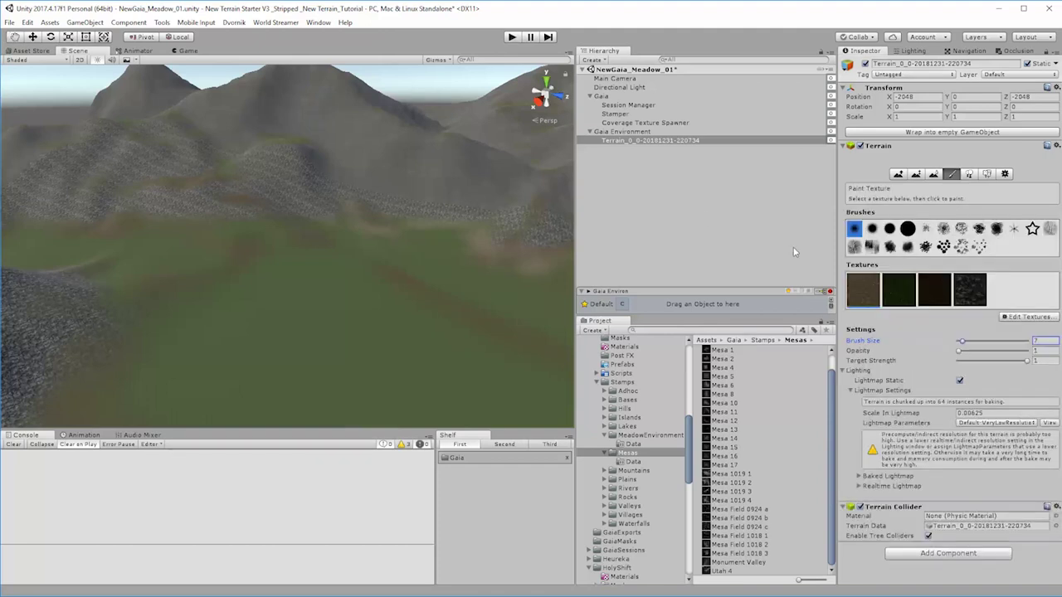
click(335, 231)
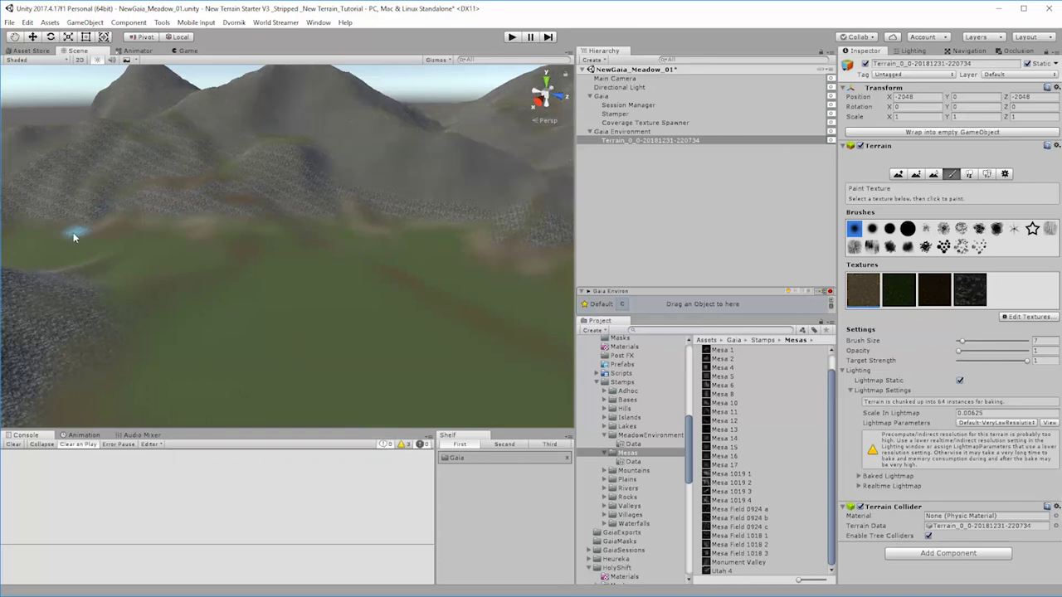
Paint sandy edges along the grass passage between the dark mountain and the rocky ridges
alt+drag(45, 223, 217, 181)
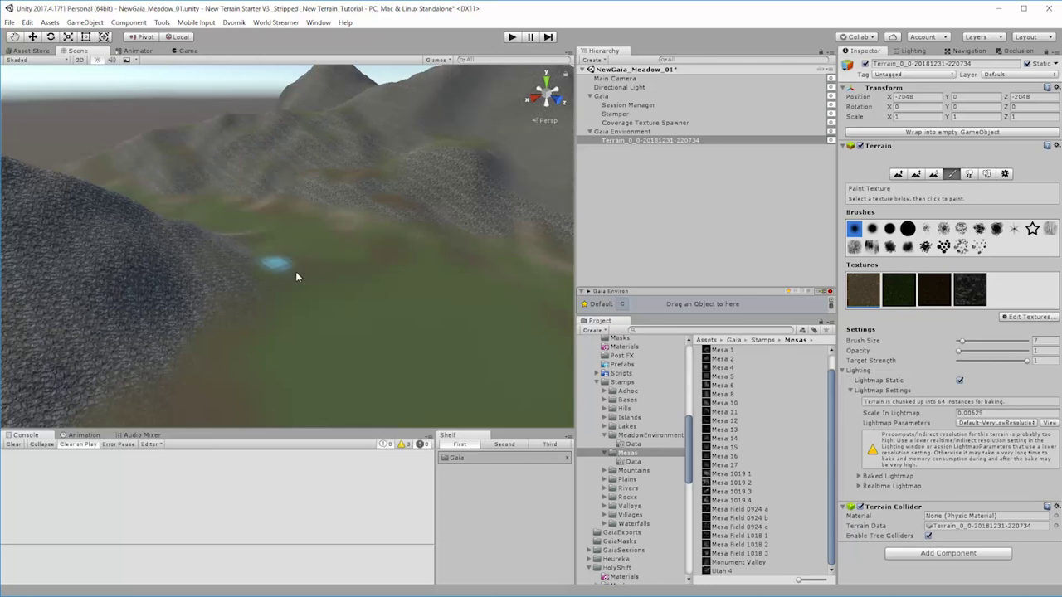
right_drag(296, 274, 33, 274)
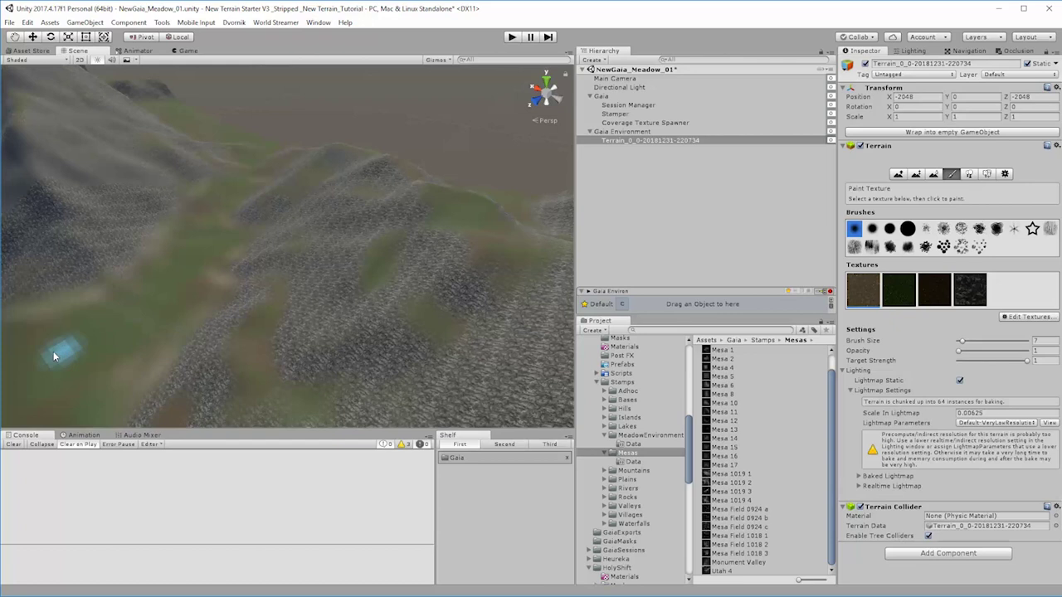
right_drag(334, 304, 548, 272)
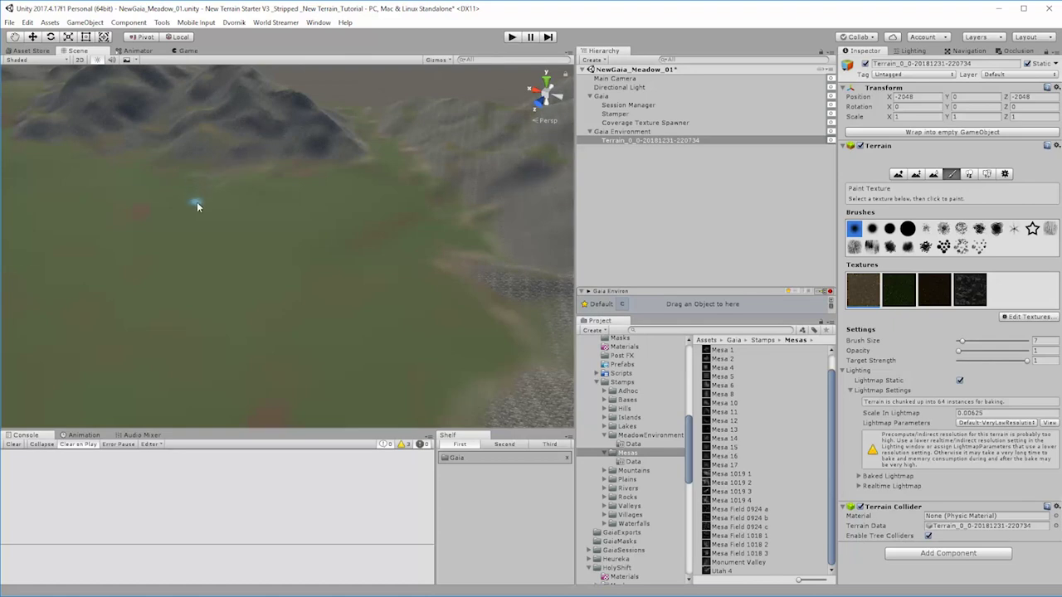
Blend sandy soil into the grass along the base of the dark, shaded mountain range
scroll(196, 197, up, 5)
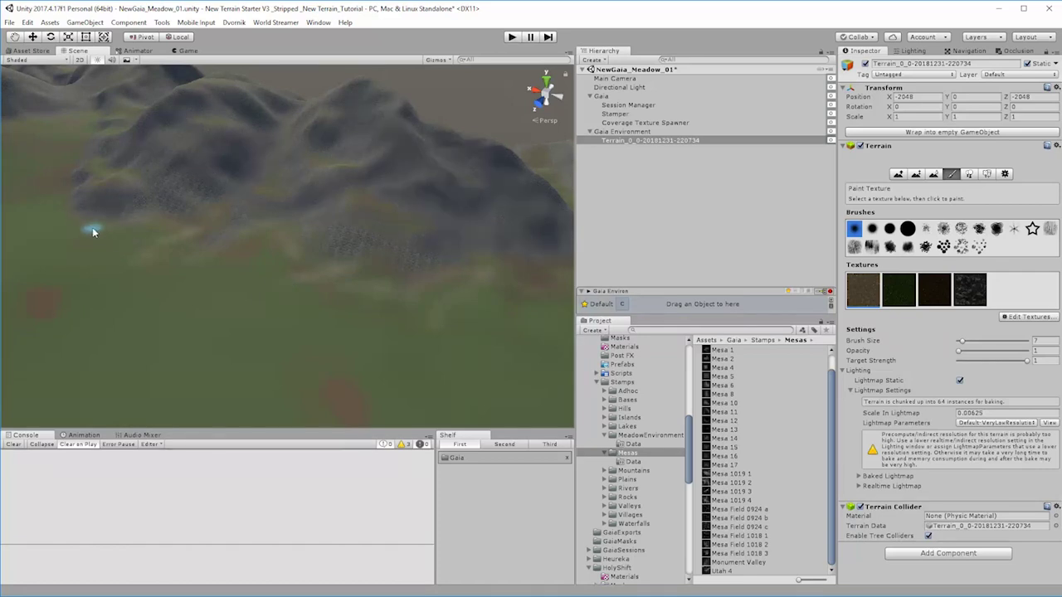
right_drag(128, 222, 418, 235)
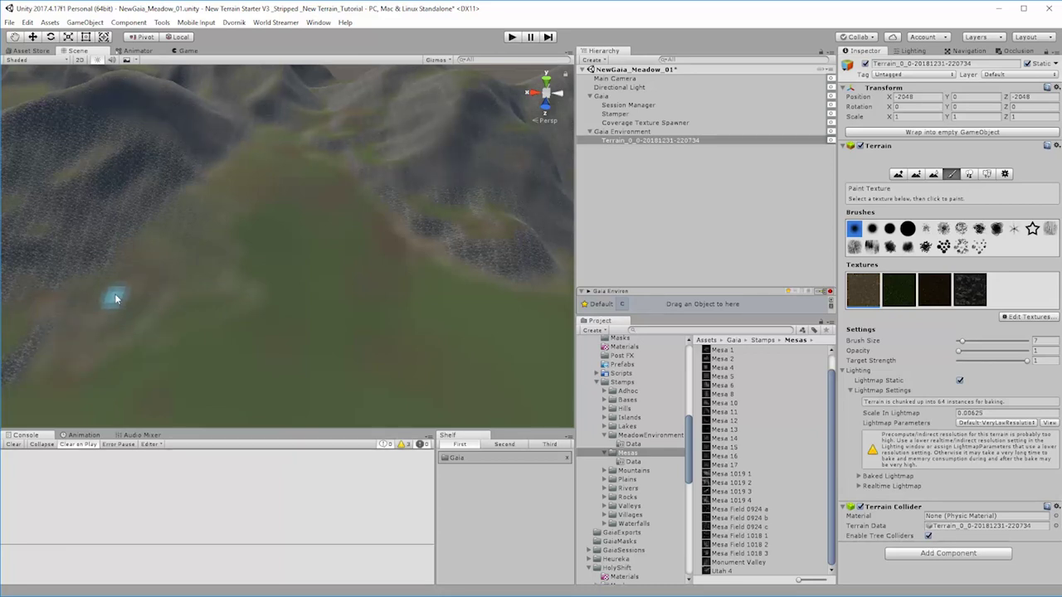
right_drag(160, 334, 417, 301)
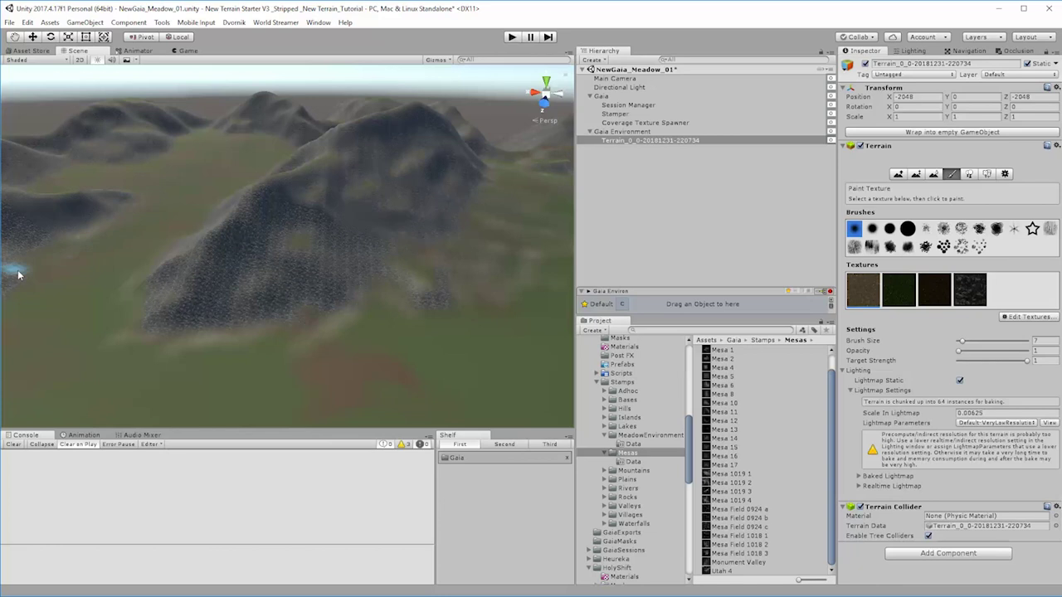
Paint sandy edges where the dark rocky ridges meet the grass hollows and valley floor between them
alt+drag(130, 201, 383, 313)
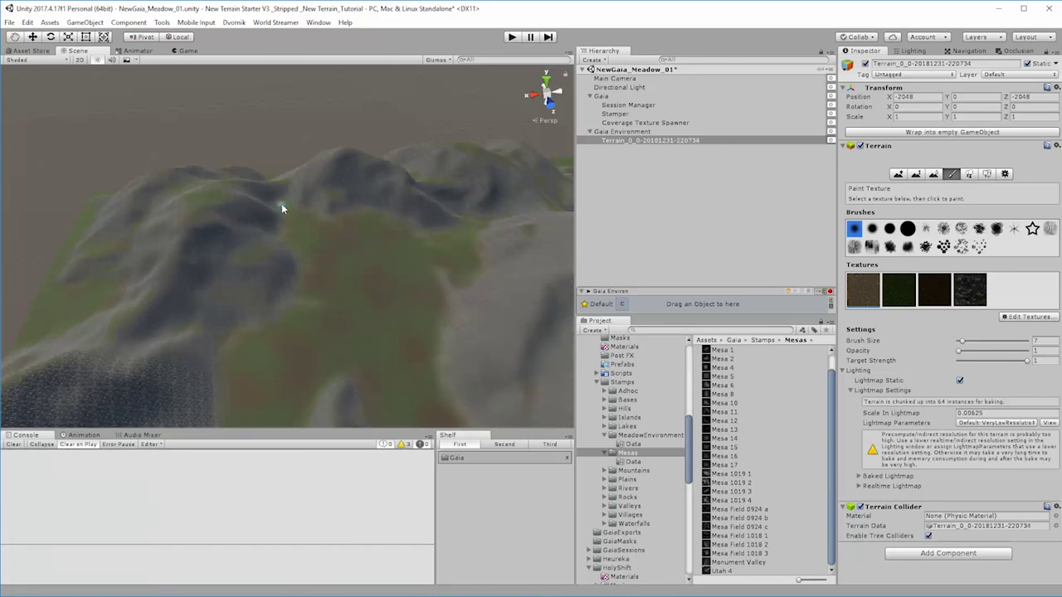
alt+drag(336, 294, 439, 362)
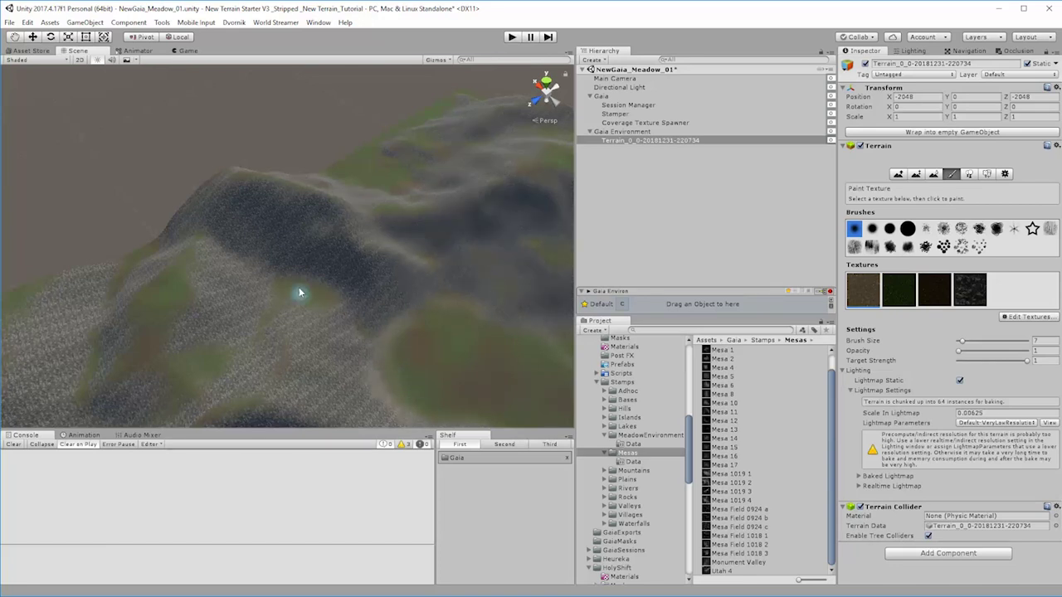
alt+drag(279, 310, 390, 334)
mouse_move(303, 315)
alt+mouse_down()
mouse_move(249, 344)
mouse_move(225, 308)
alt+mouse_up()
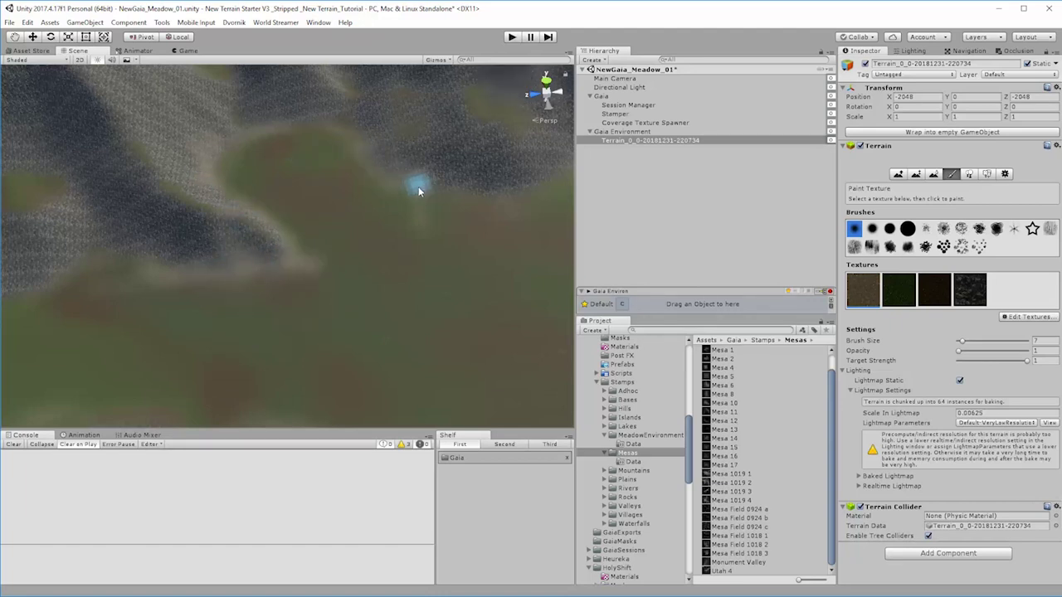
Extend the sandy edging around the pointed rocky spur and along the ridge foot bordering the open meadow
right_drag(457, 194, 183, 261)
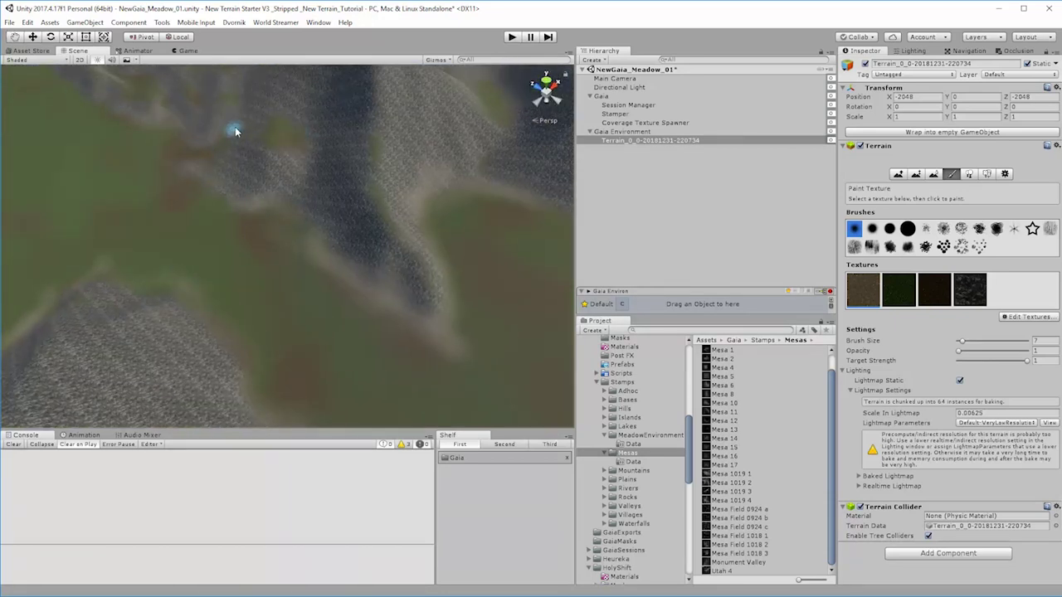
scroll(152, 243, up, 3)
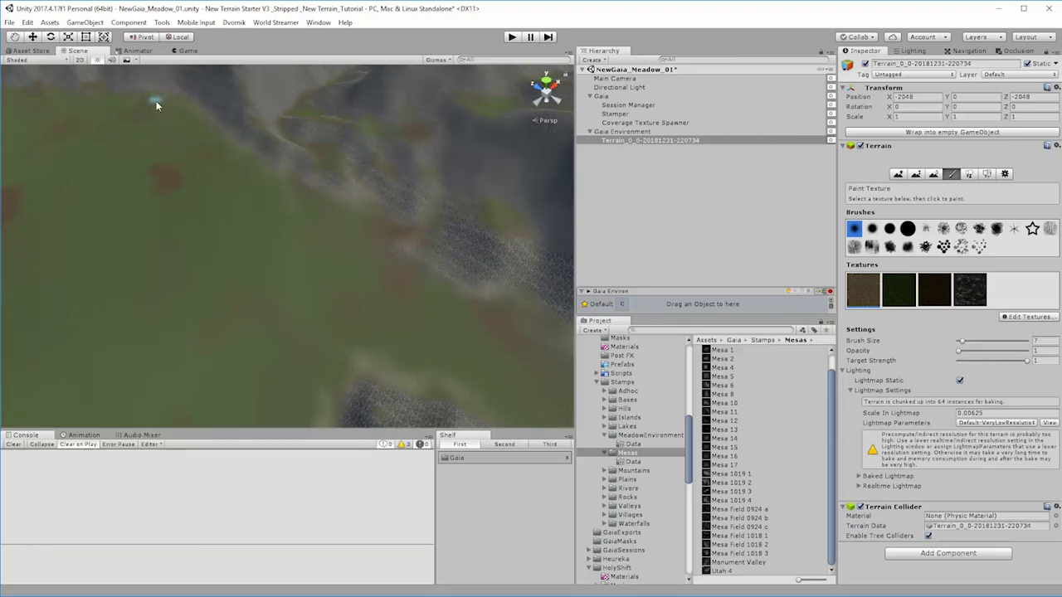
scroll(180, 137, down, 5)
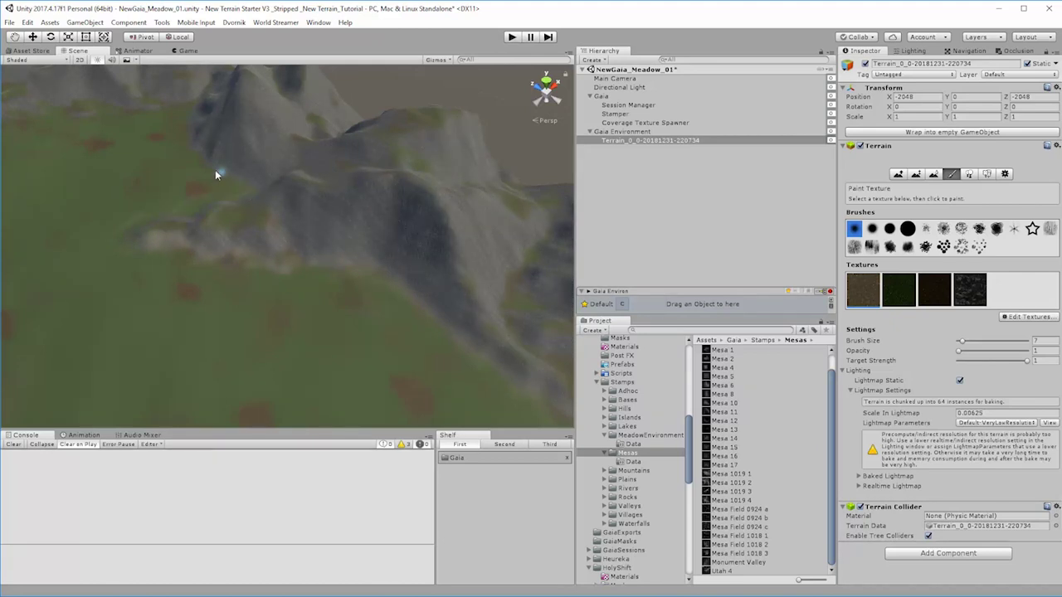
scroll(351, 262, up, 8)
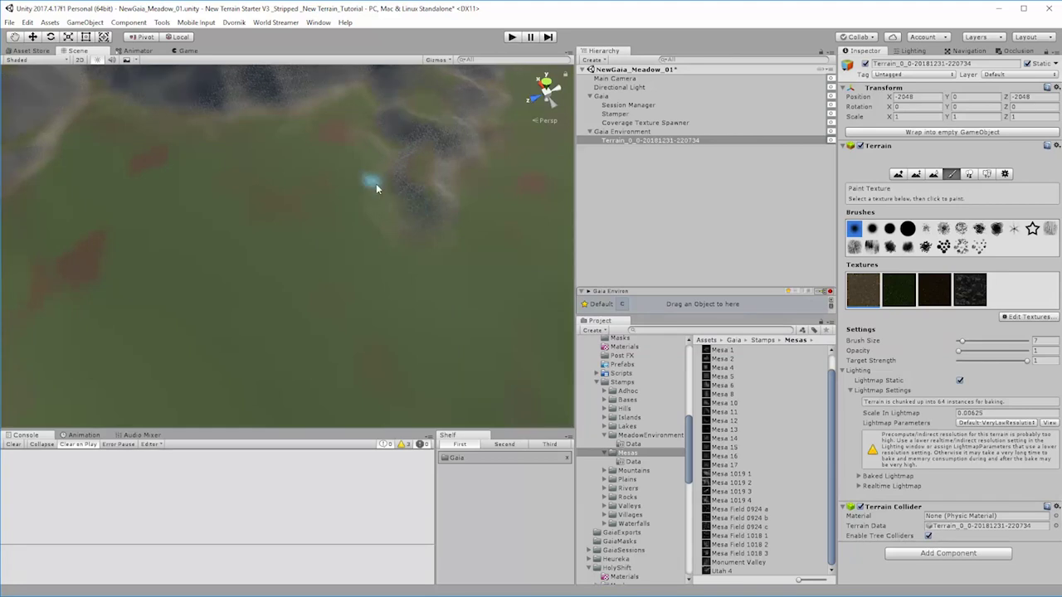
Blend sandy soil into the grass along the bases of the grey cliffs and their projecting spurs
right_drag(365, 224, 242, 191)
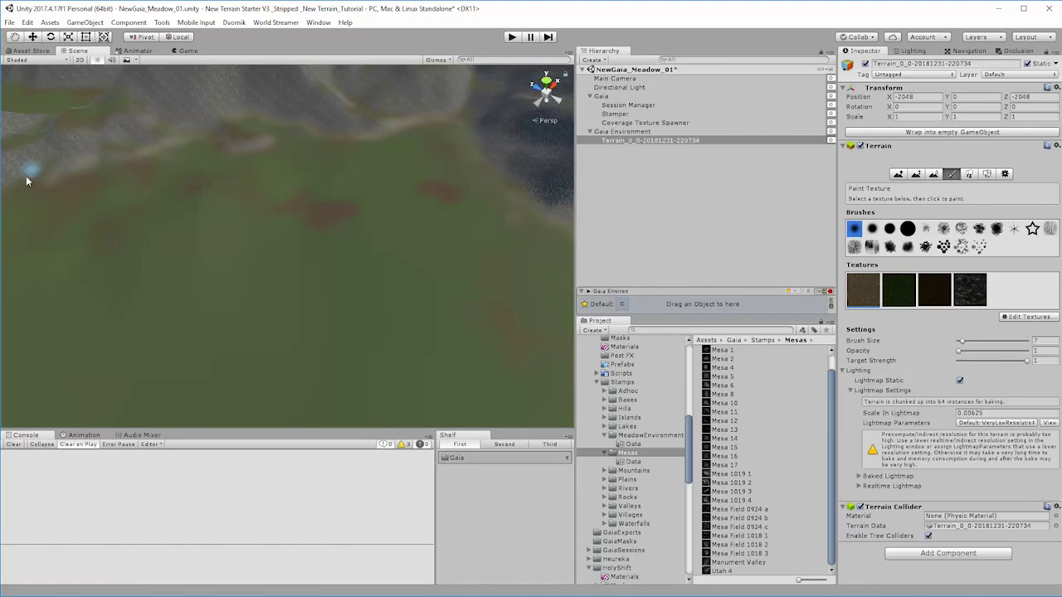
mouse_move(246, 171)
middle_down()
mouse_move(237, 171)
mouse_move(352, 175)
middle_up()
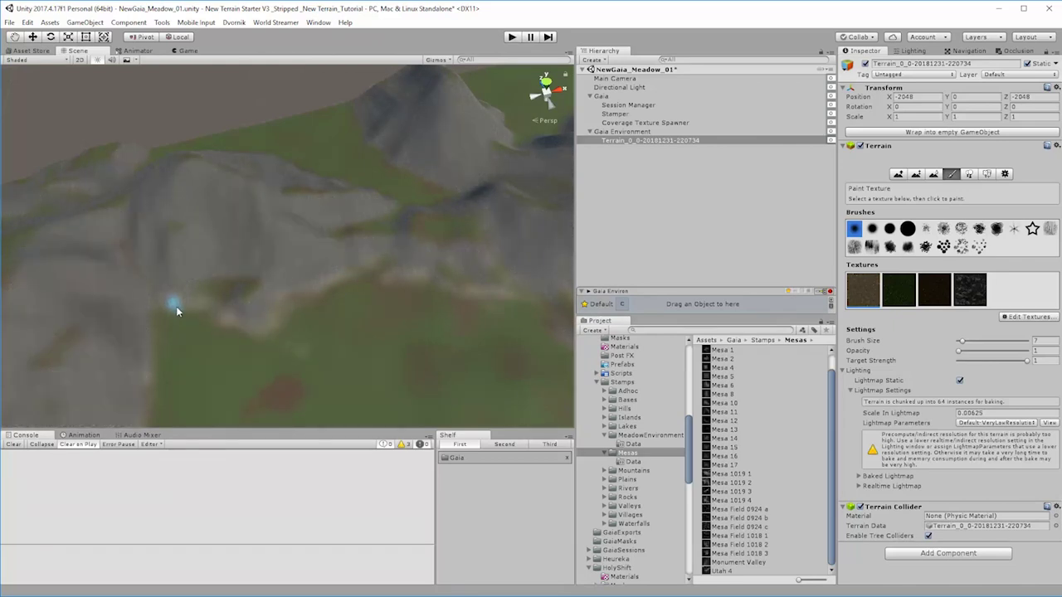
alt+drag(230, 346, 271, 327)
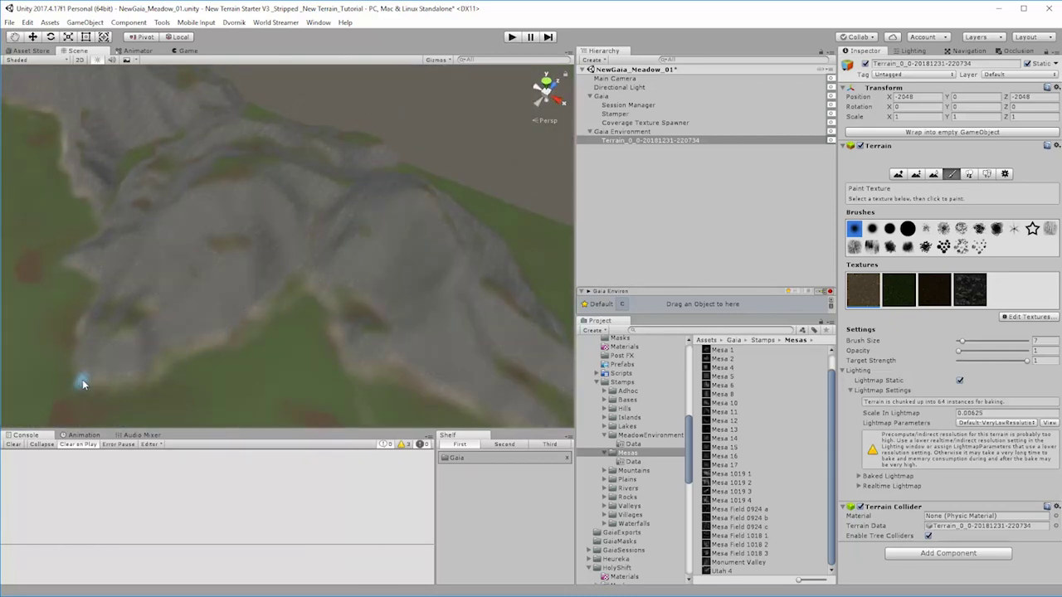
alt+drag(83, 379, 244, 372)
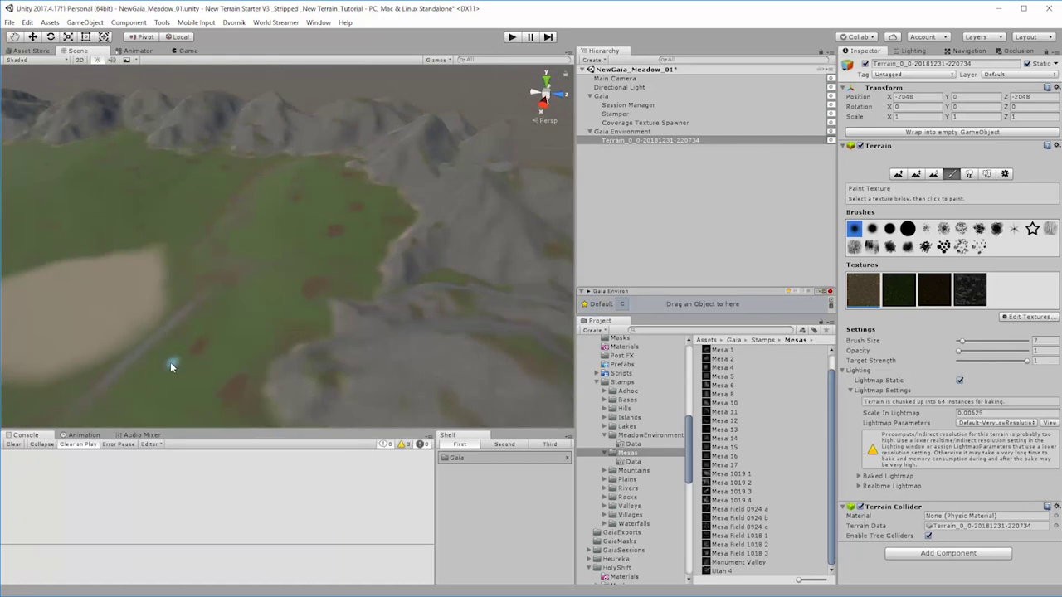
Paint sandy soil along the low rocky strip crossing the meadow near the large sand area, reactivating texture painting as needed
mouse_move(171, 367)
alt+mouse_down()
mouse_move(74, 374)
mouse_move(523, 324)
mouse_move(545, 333)
mouse_move(339, 294)
mouse_move(514, 260)
mouse_move(457, 157)
mouse_move(463, 190)
alt+mouse_up()
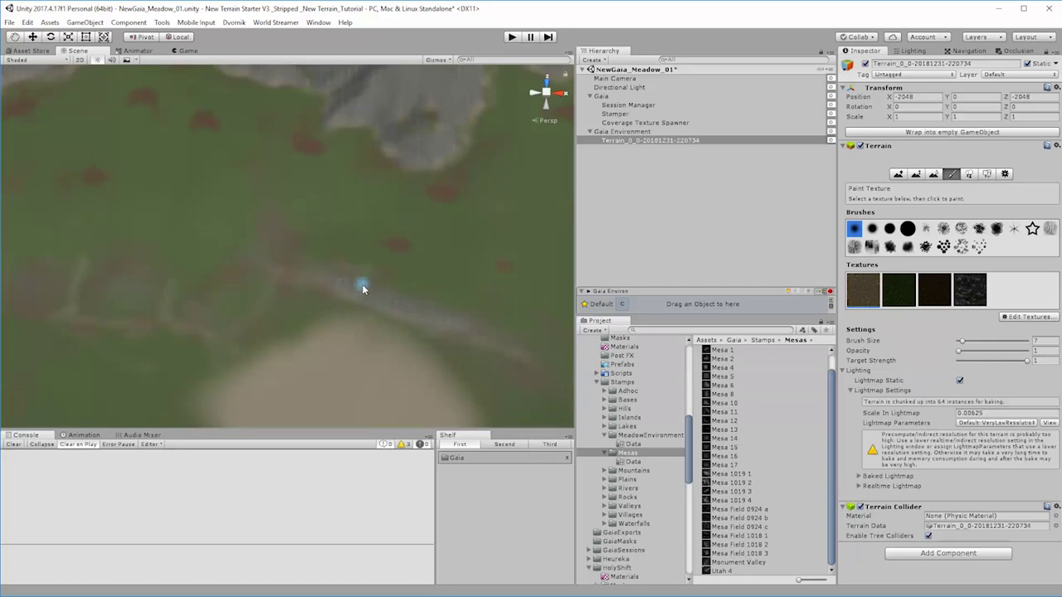
right_drag(48, 307, 88, 304)
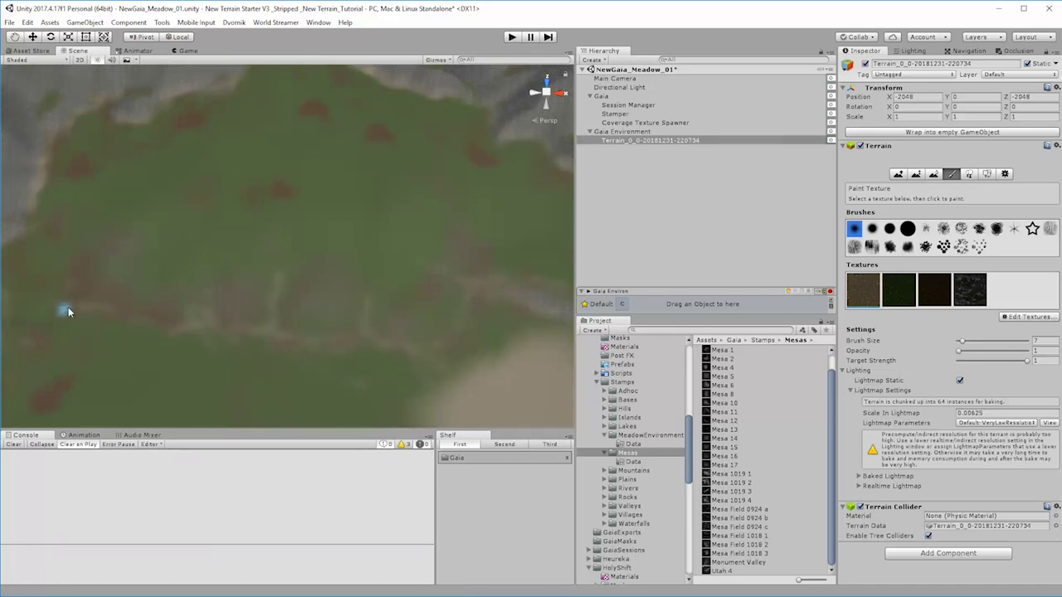
right_drag(521, 320, 360, 253)
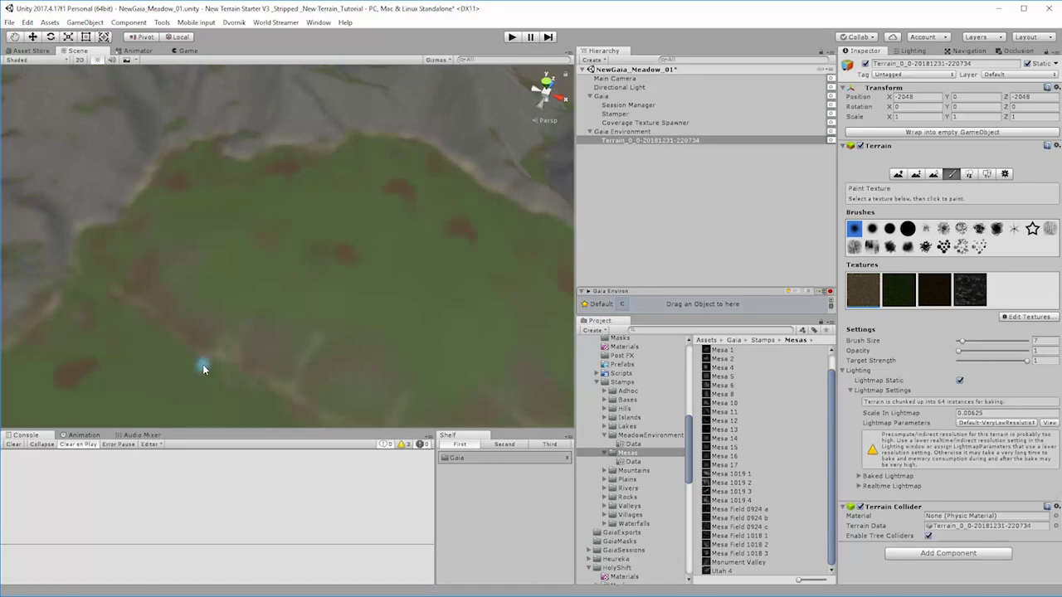
key(w)
scroll(202, 355, up, 5)
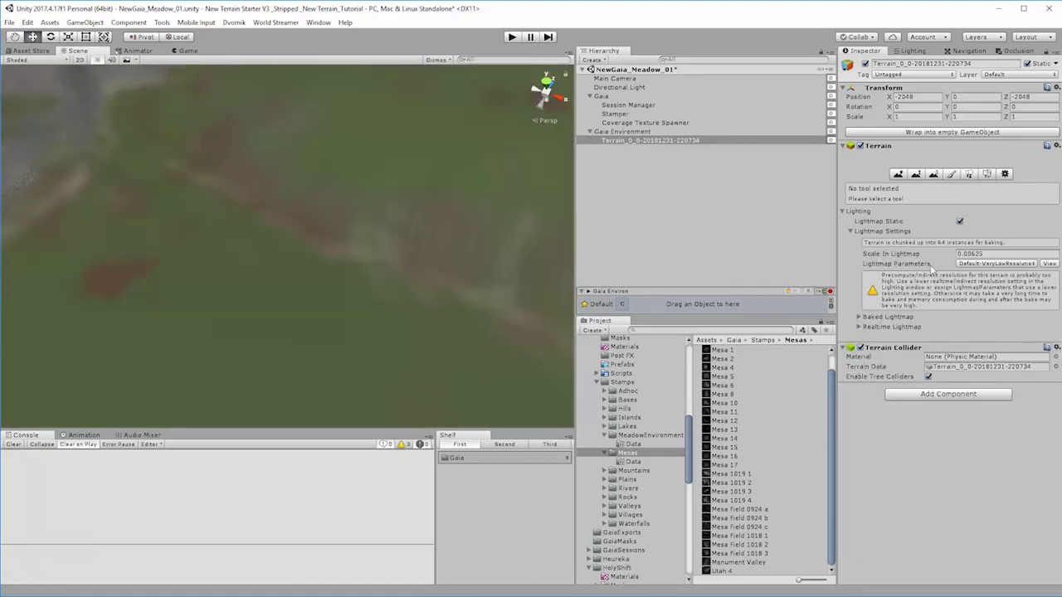
click(952, 174)
click(152, 164)
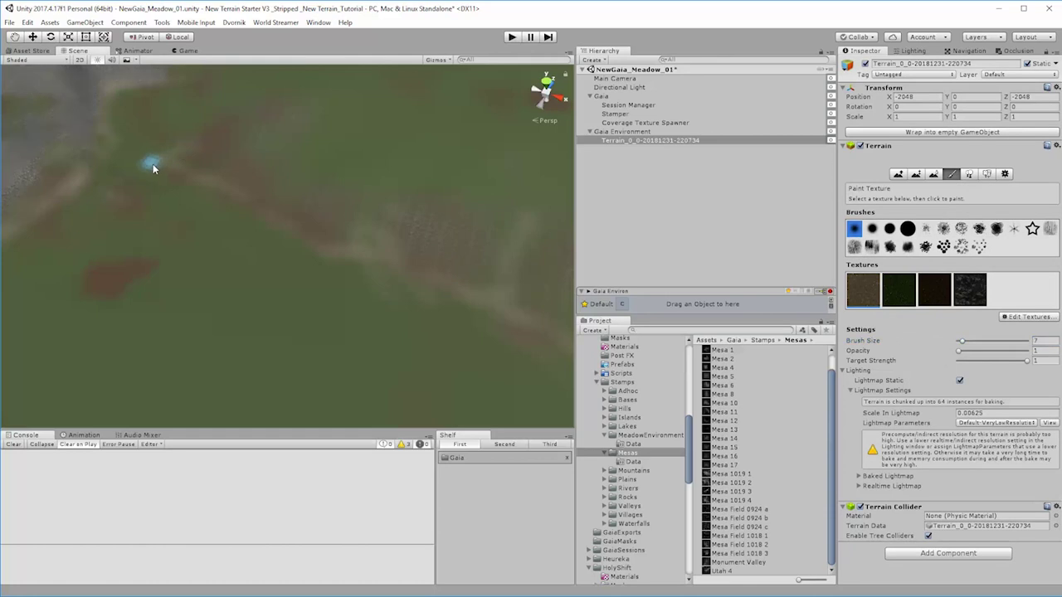